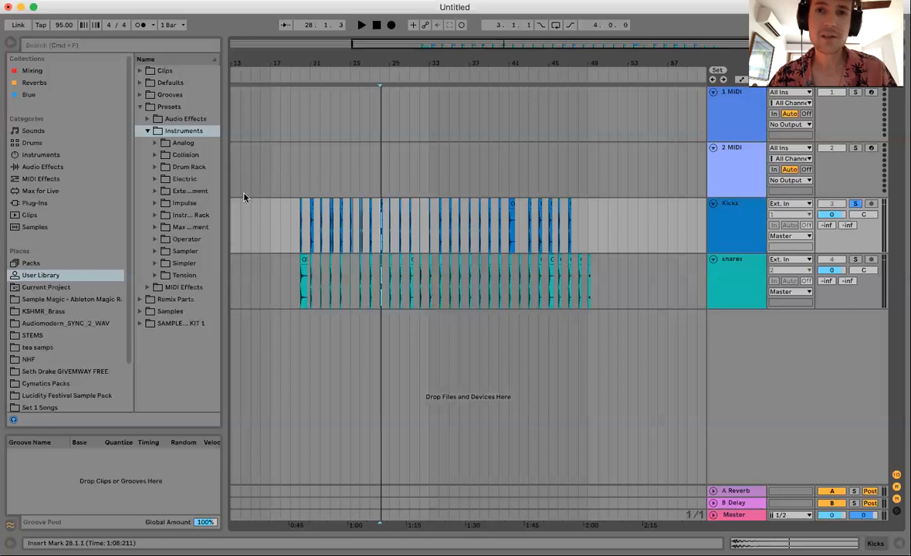
- Look through the Clips, Defaults, Grooves and Presets folders of the User Library, collapsing each one
left_click(40, 275)
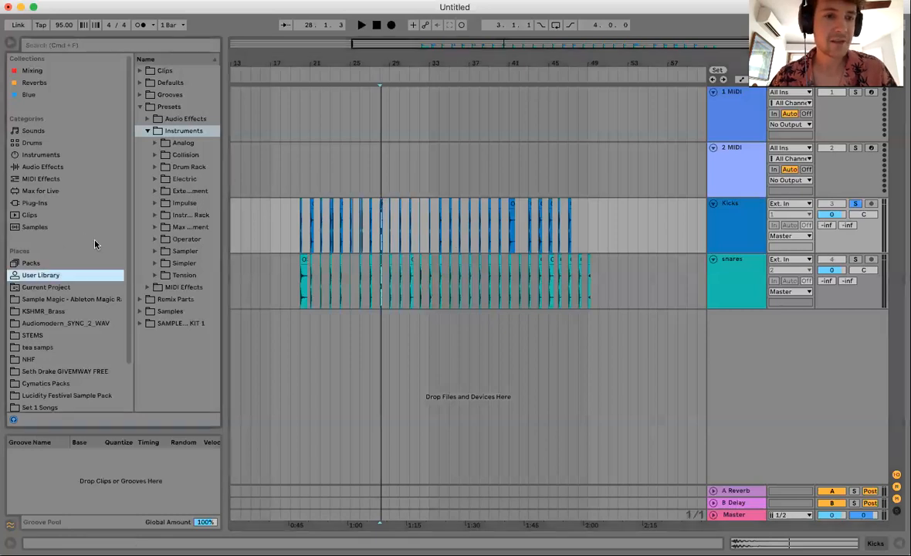
left_click(147, 131)
left_click(140, 106)
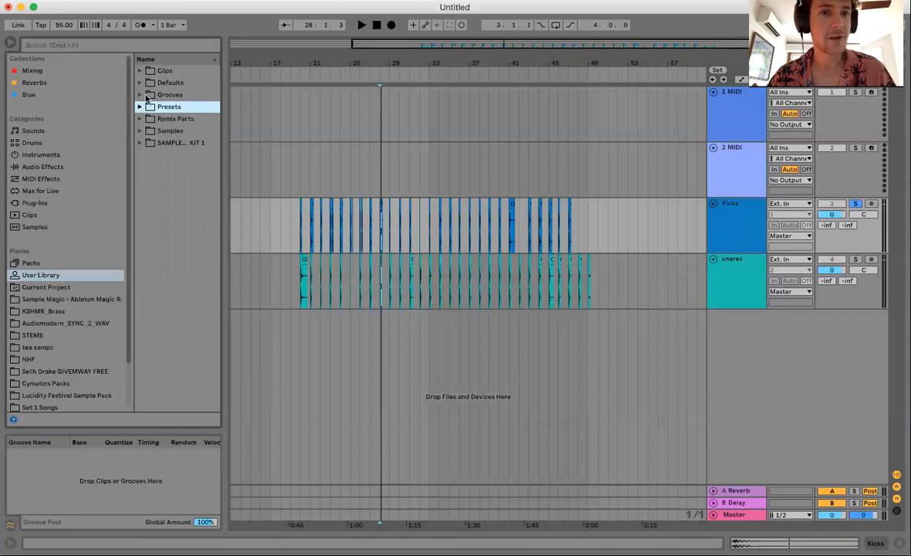
left_click(140, 70)
left_click(139, 71)
left_click(140, 83)
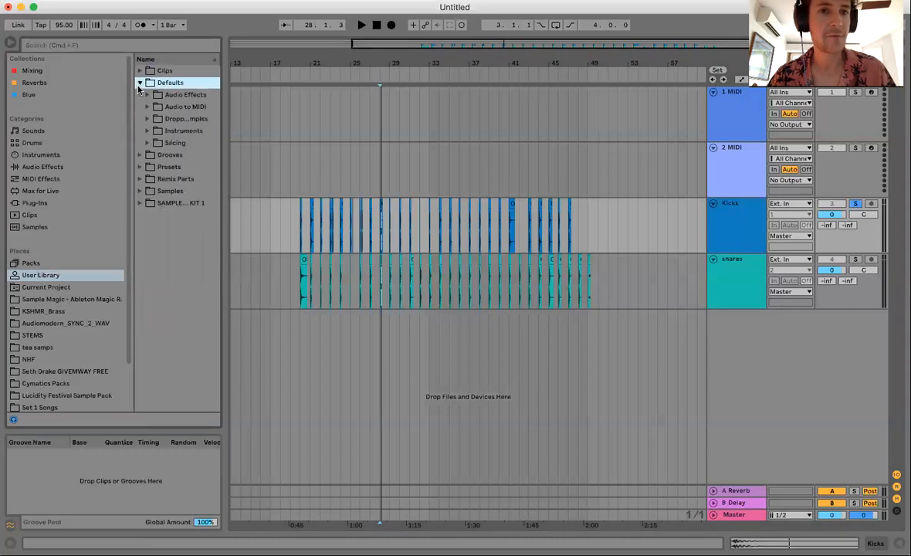
left_click(140, 83)
left_click(140, 94)
left_click(140, 94)
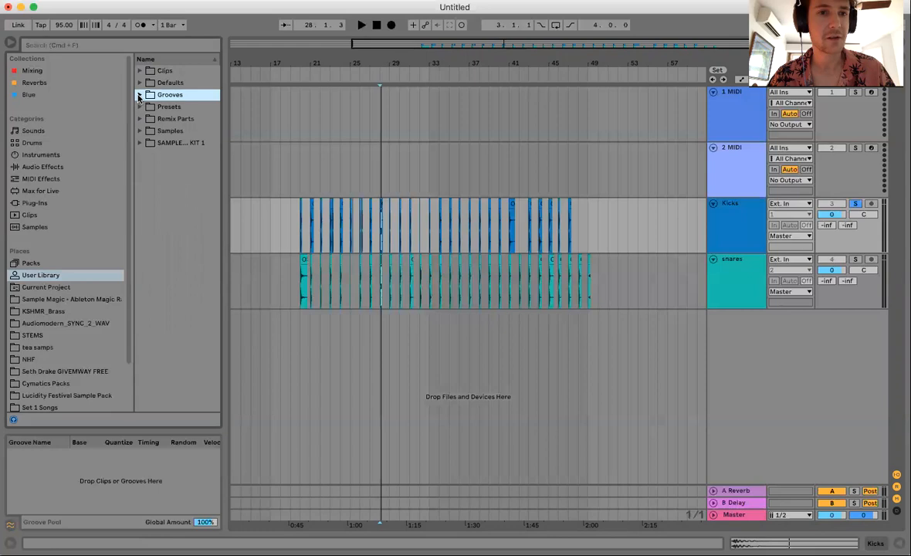
left_click(140, 107)
left_click(139, 106)
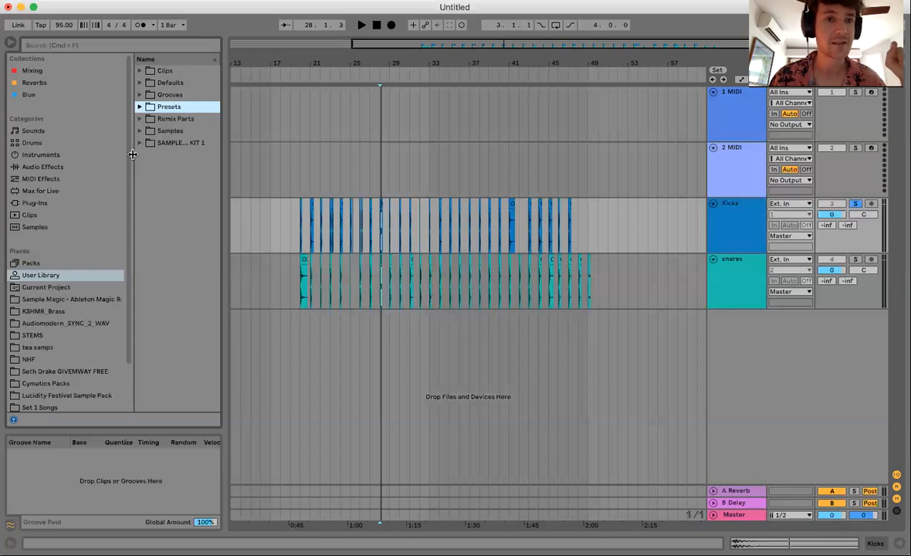
- Audition the soloed Kicks track from several points, including bars 20, 39, 41 and 47
left_click(308, 179)
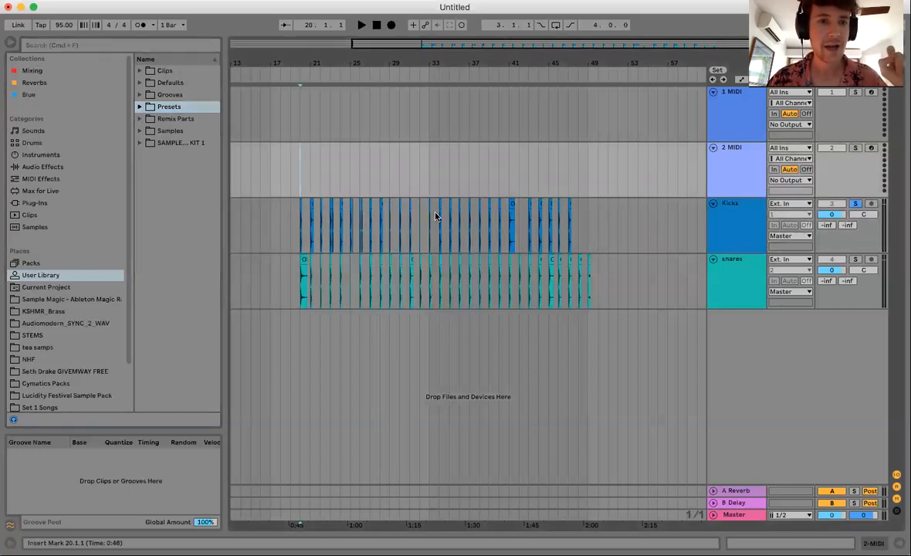
left_click(301, 239)
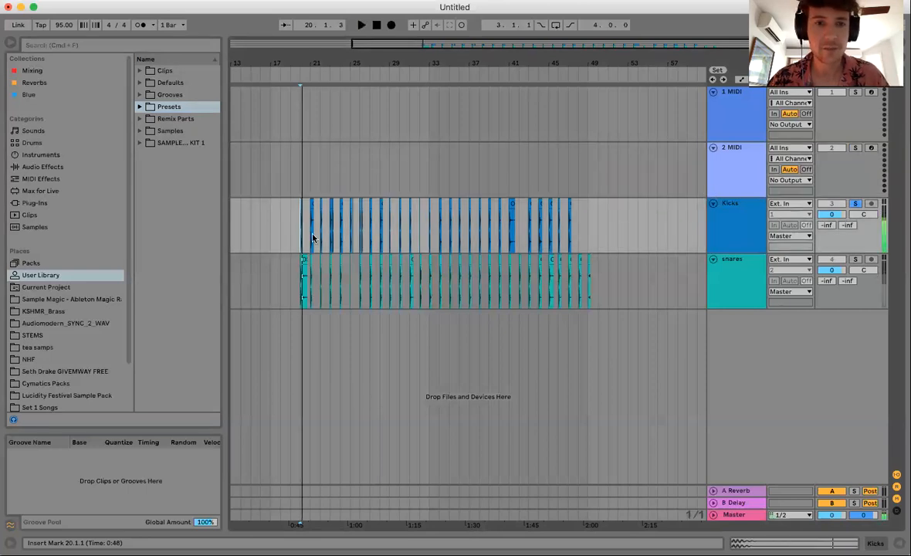
left_click(509, 228)
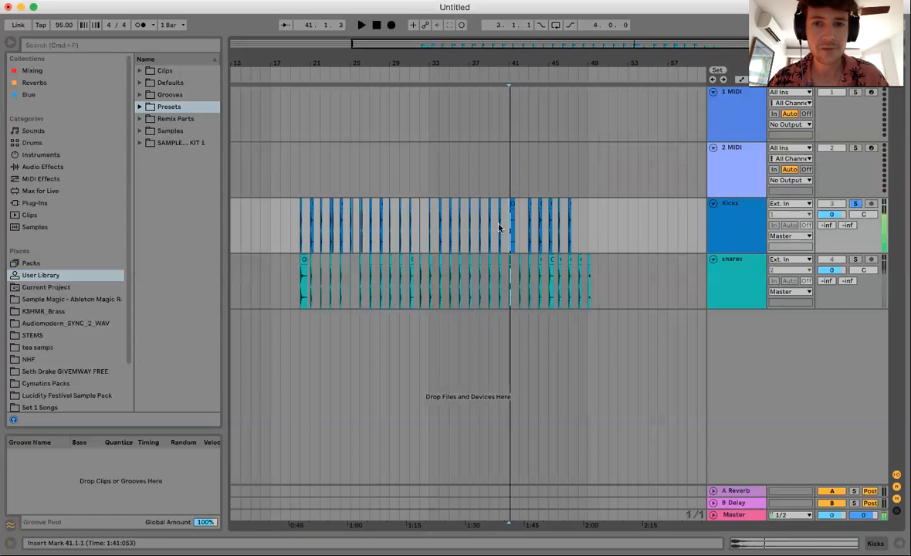
left_click(490, 230)
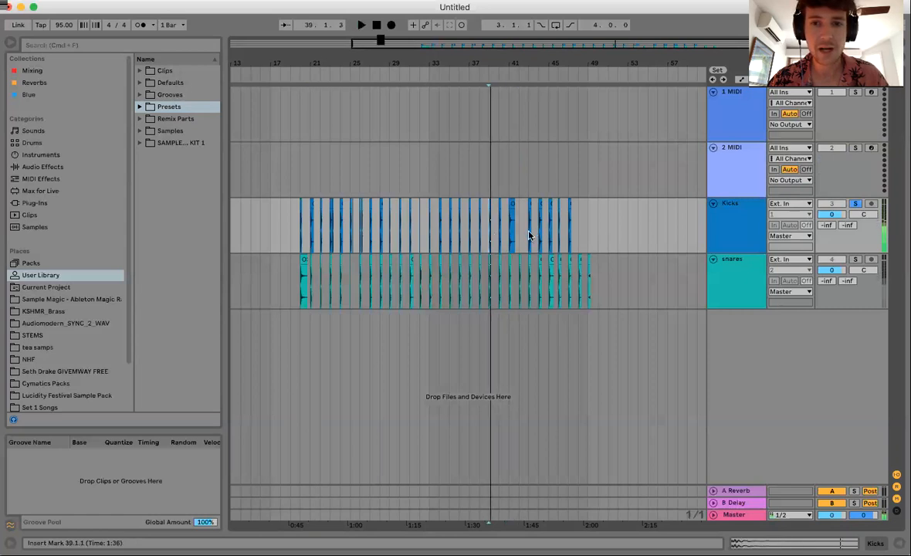
left_click(556, 235)
key("space")
left_click(568, 236)
key("space")
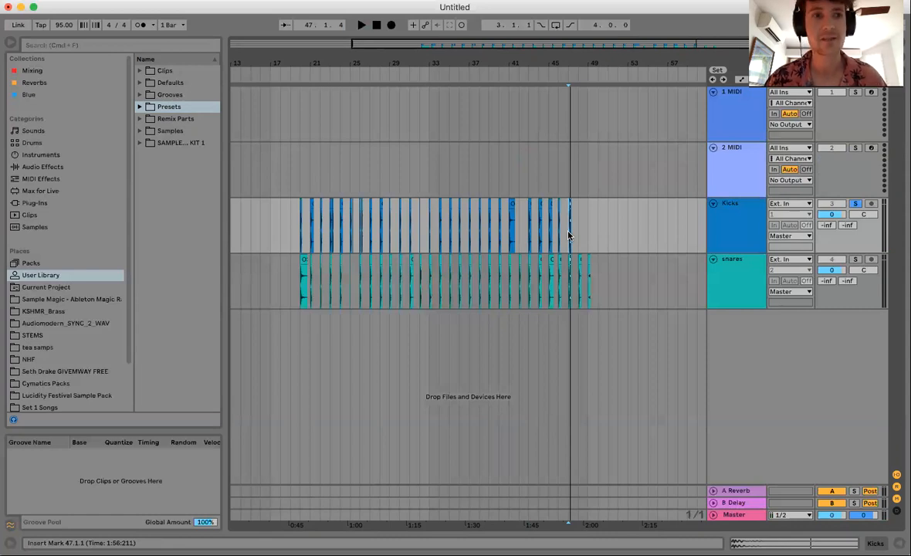
- Solo the snares track and audition its samples from bars 20 and 45
left_click(301, 288)
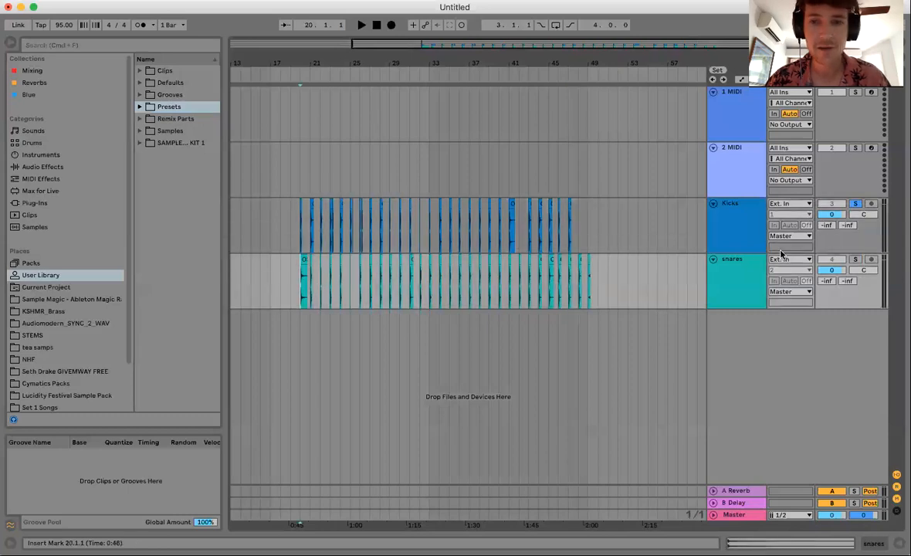
key("space")
left_click(544, 288)
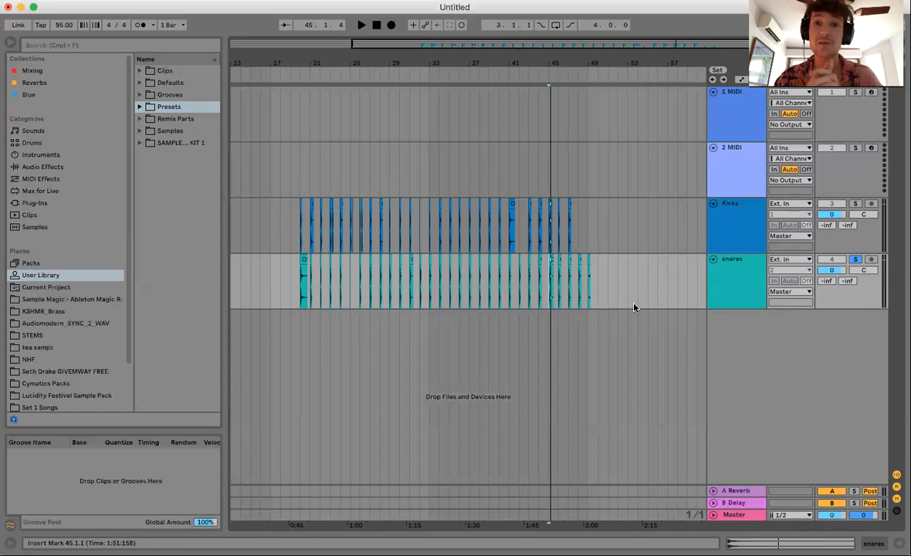
- Load the Sampler instrument onto the 2 MIDI track and show its sample view
left_click(728, 157)
left_click(46, 156)
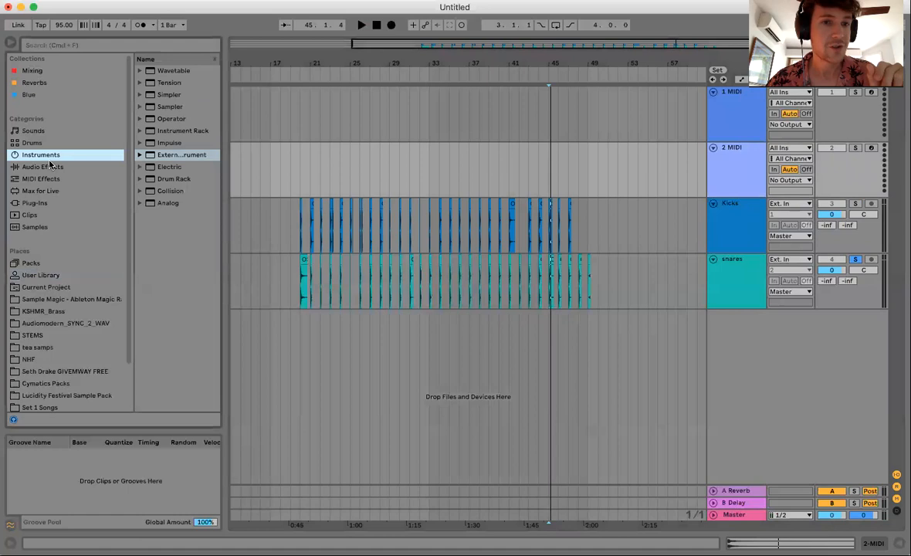
double_click(154, 108)
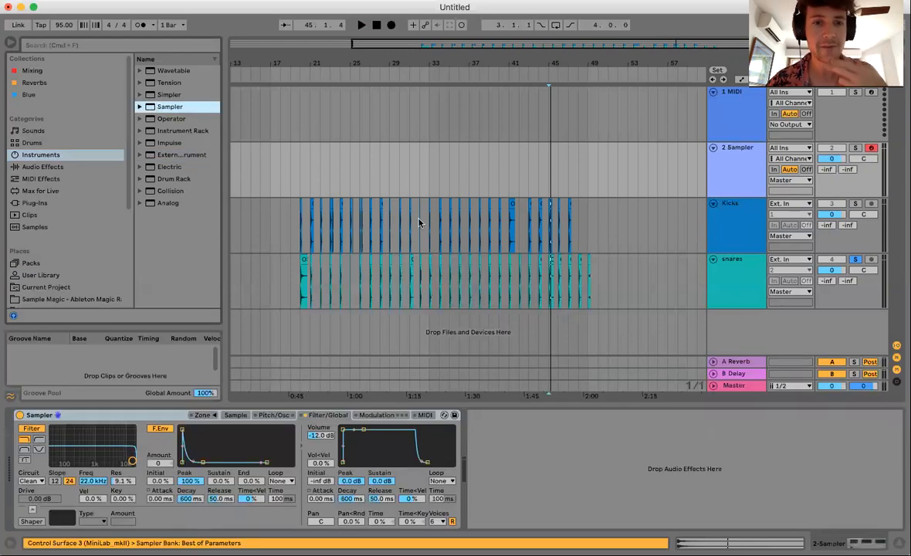
left_click(237, 416)
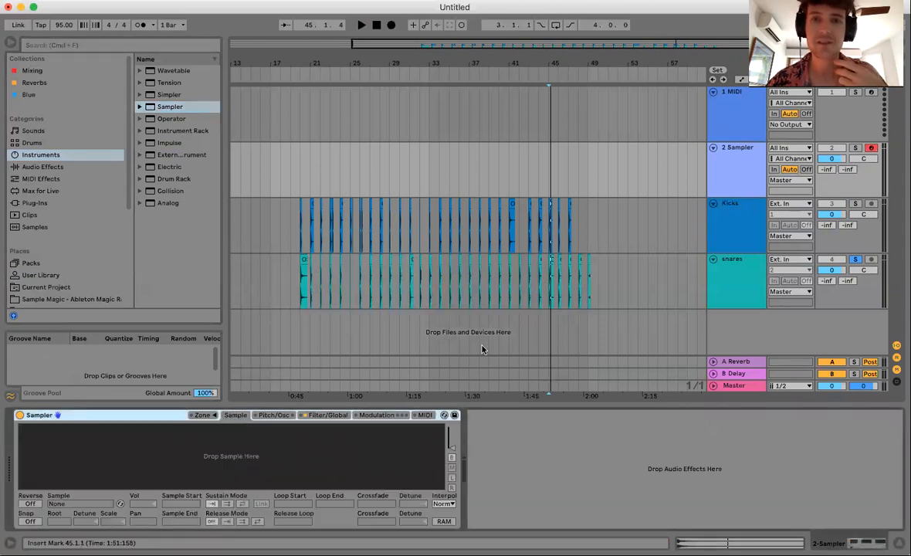
left_click_drag(280, 224, 649, 209)
left_click(693, 167)
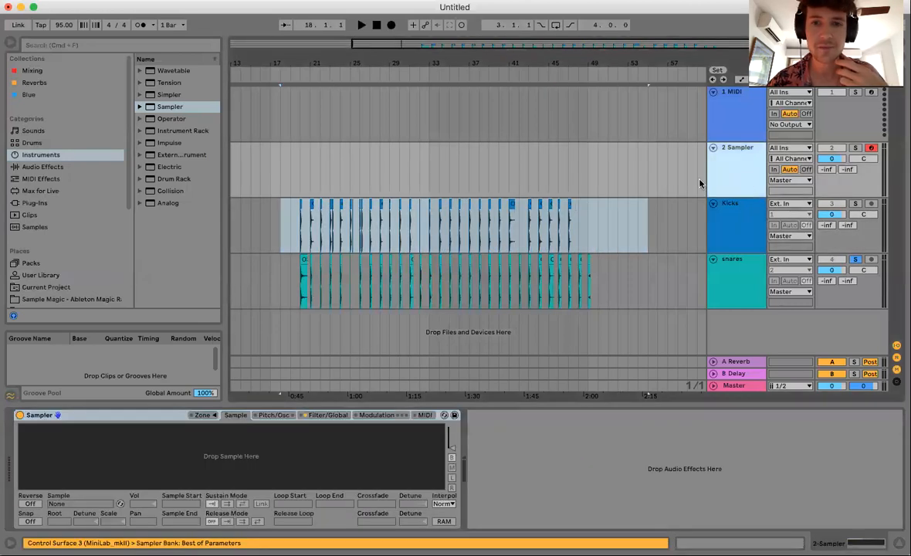
left_click(538, 205)
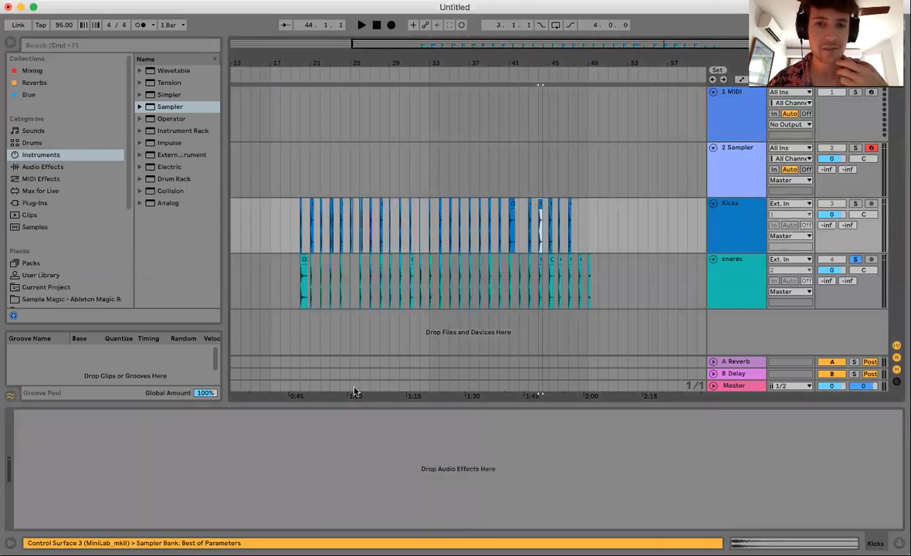
left_click(725, 148)
- Load all the kick clips from the Kicks track together into the empty Sampler
left_click_drag(295, 231, 594, 226)
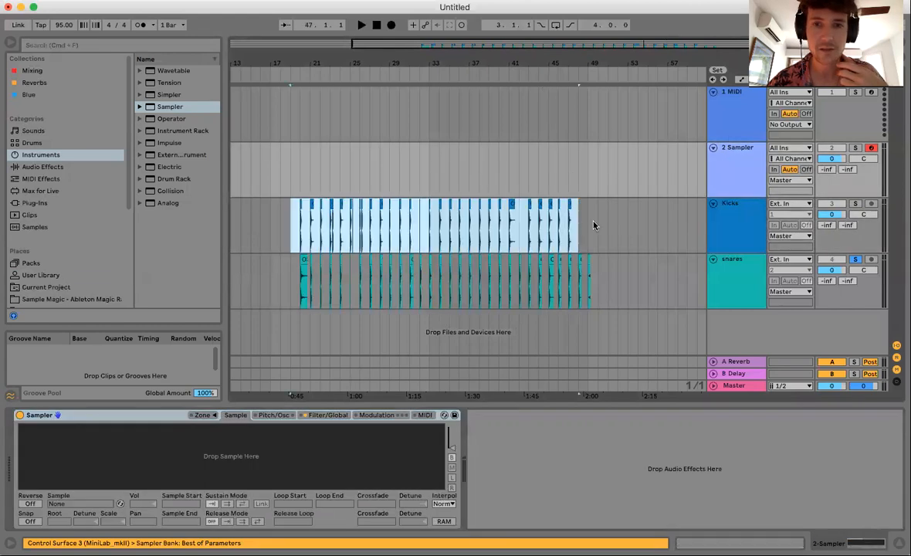
left_click(731, 164)
left_click_drag(511, 205, 373, 437)
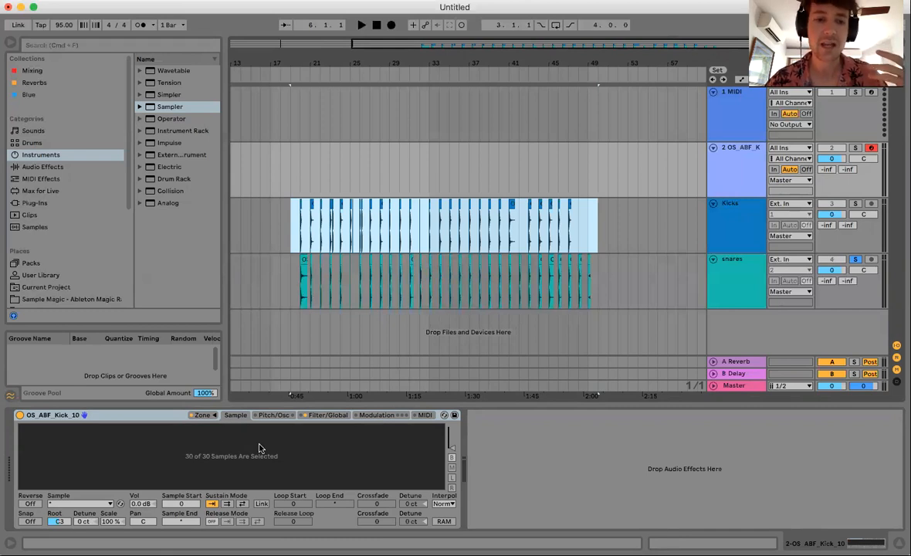
- Examine the kick samples and their key ranges in Sampler's zone editor, inspecting the OS_ABF_Kick_10 and OS_ABF_Kick_11 zones
left_click(202, 414)
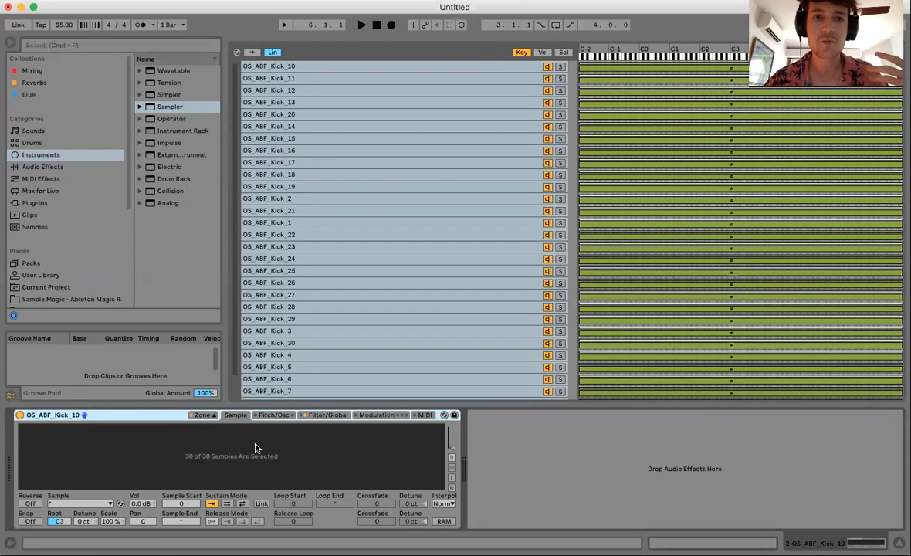
left_click(203, 416)
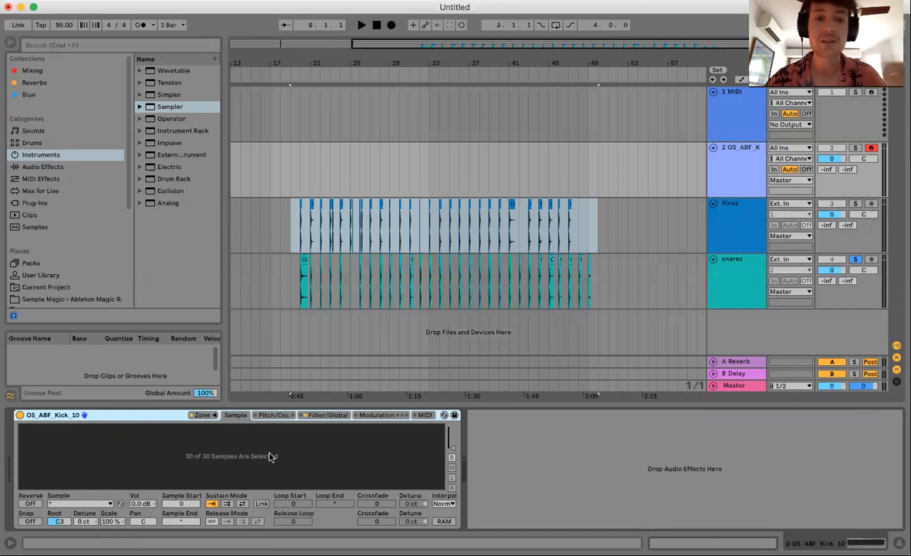
left_click(203, 415)
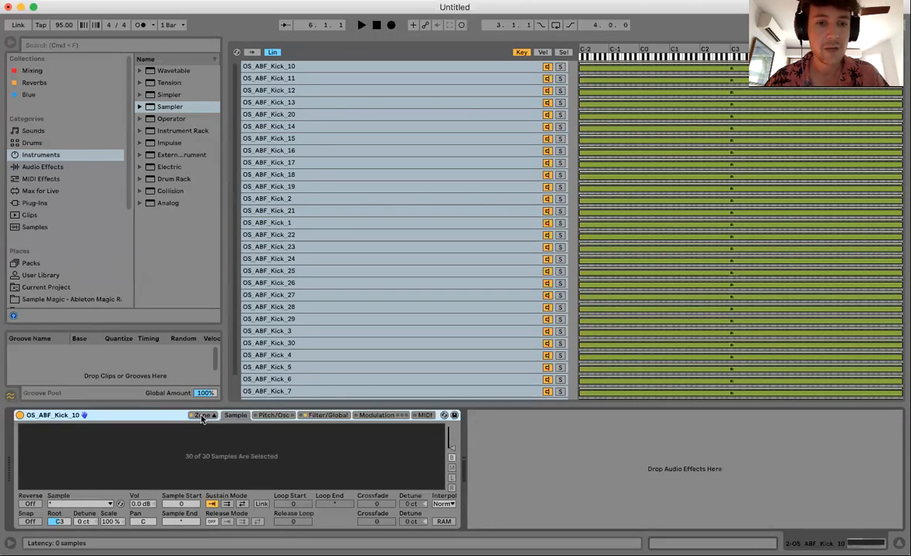
left_click(203, 415)
left_click(203, 415)
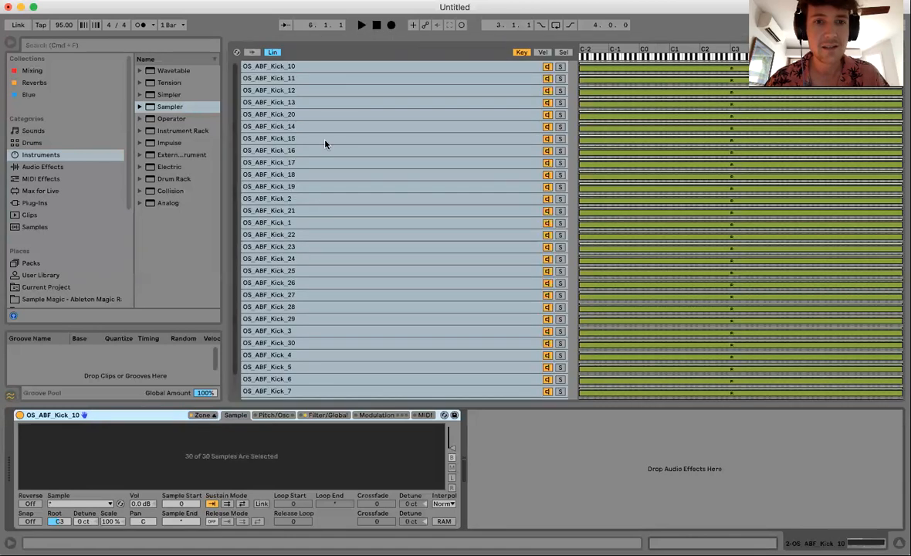
left_click(380, 184)
scroll(380, 184, "down", 2)
scroll(380, 183, "up", 2)
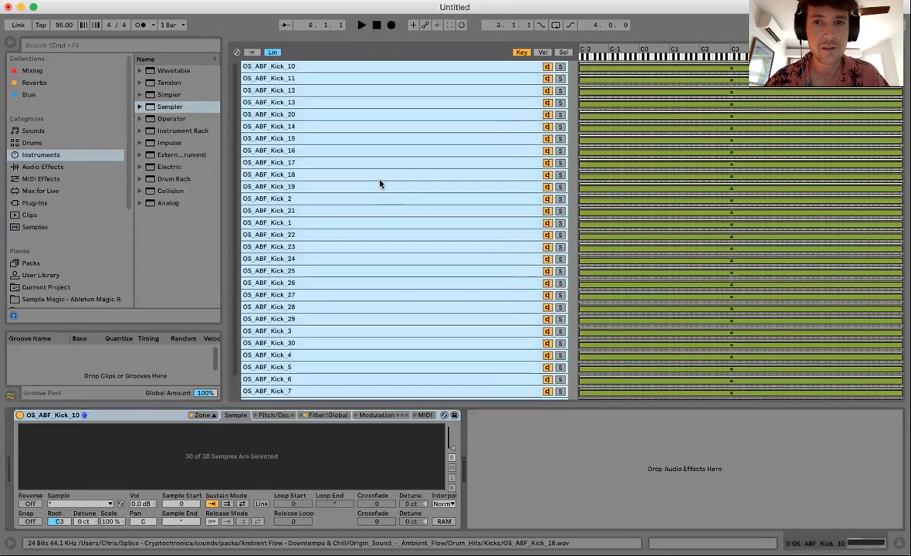
left_click(588, 68)
left_click(580, 79)
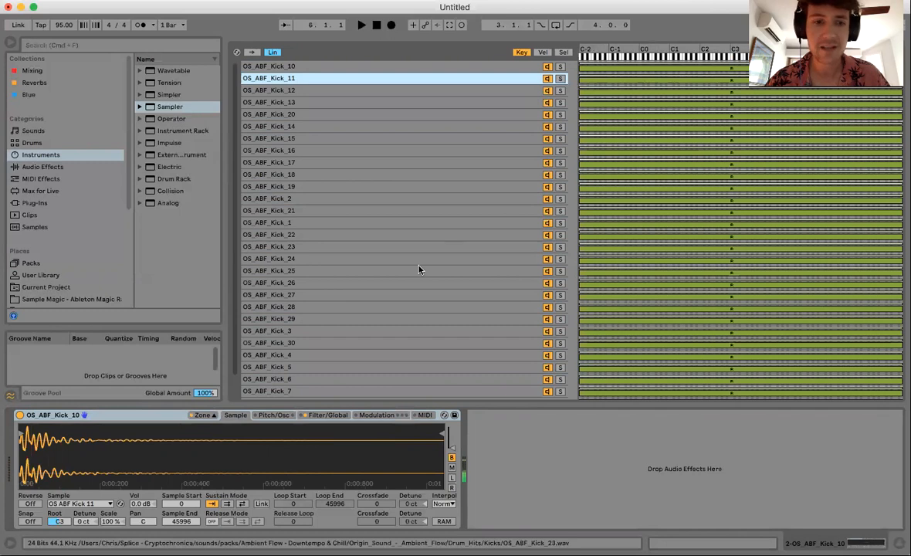
- Close the zone editor and solo the Sampler track
left_click(203, 417)
left_click(855, 147)
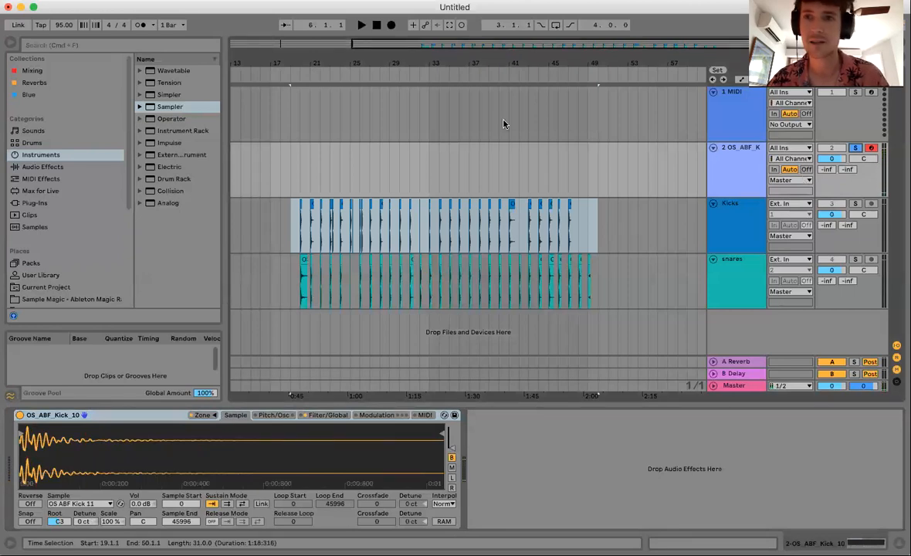
- Duplicate the entire set of kick samples in Sampler's zone editor three times, up to 240 samples
left_click(202, 415)
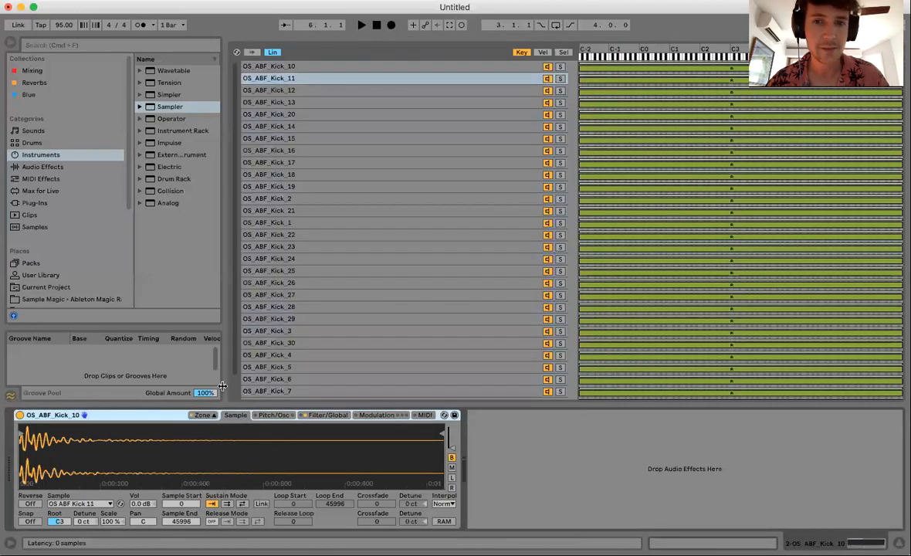
left_click(359, 284)
key("super+a")
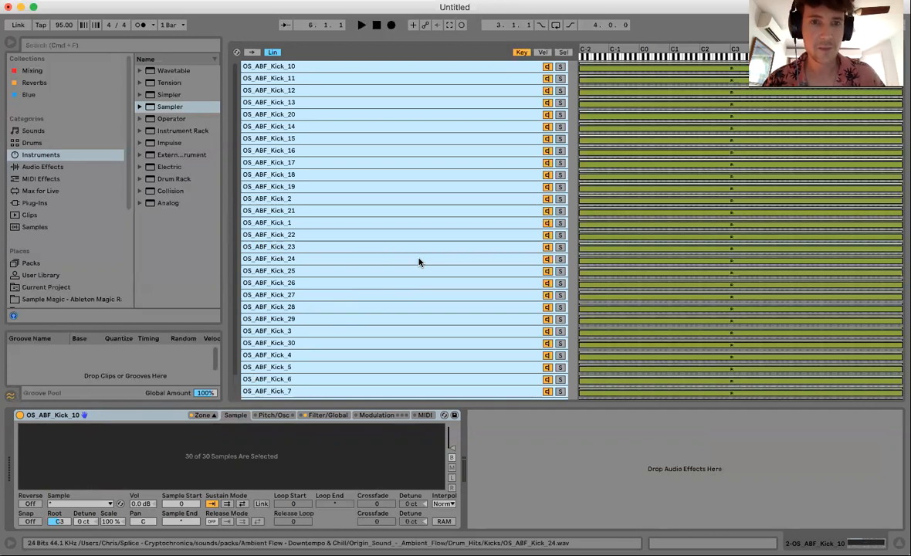
key("super+d")
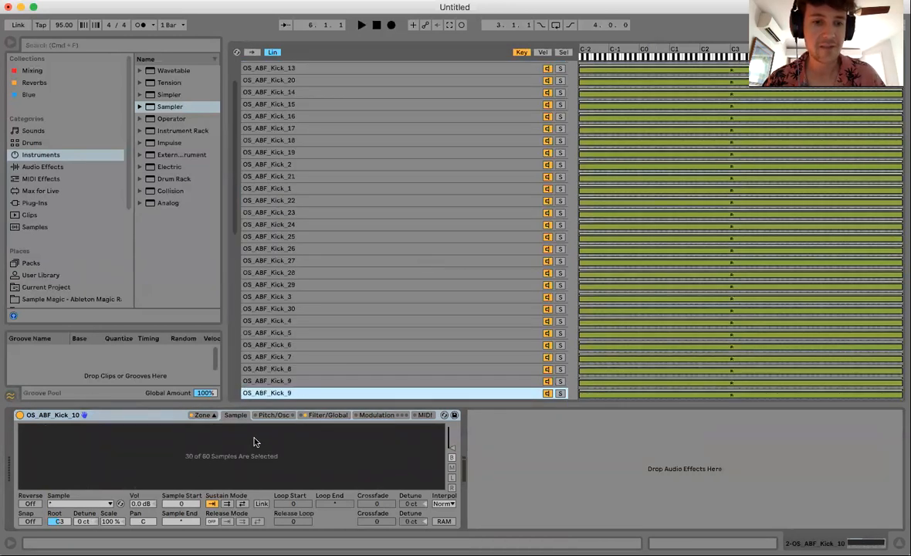
key("super+a")
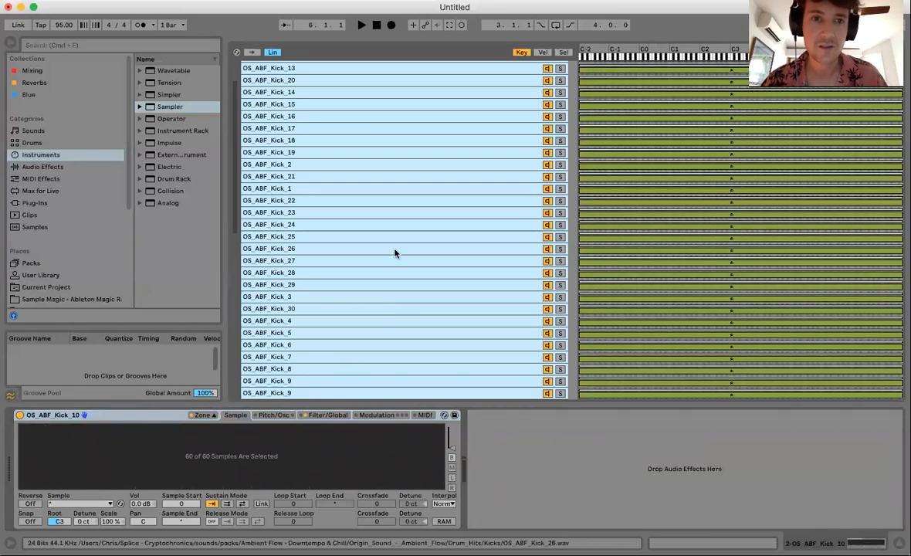
key("super+d")
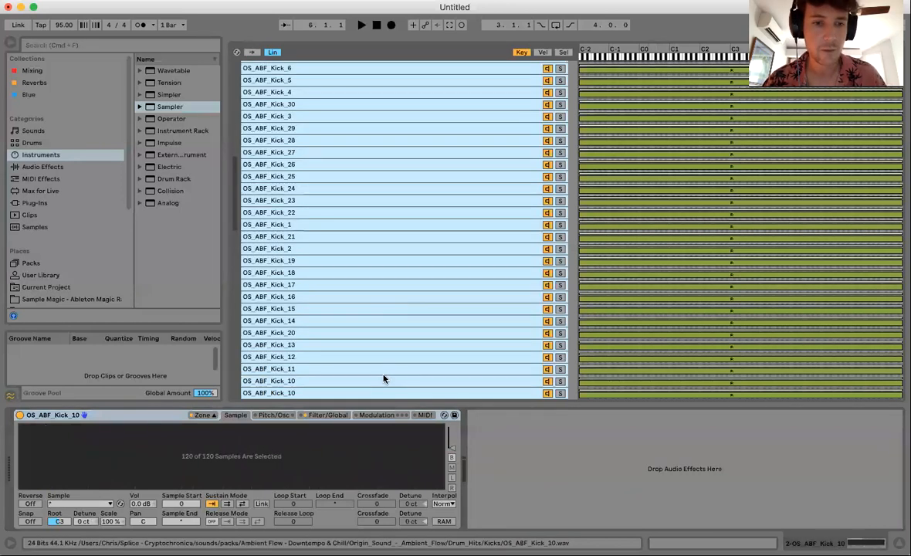
key("super+d")
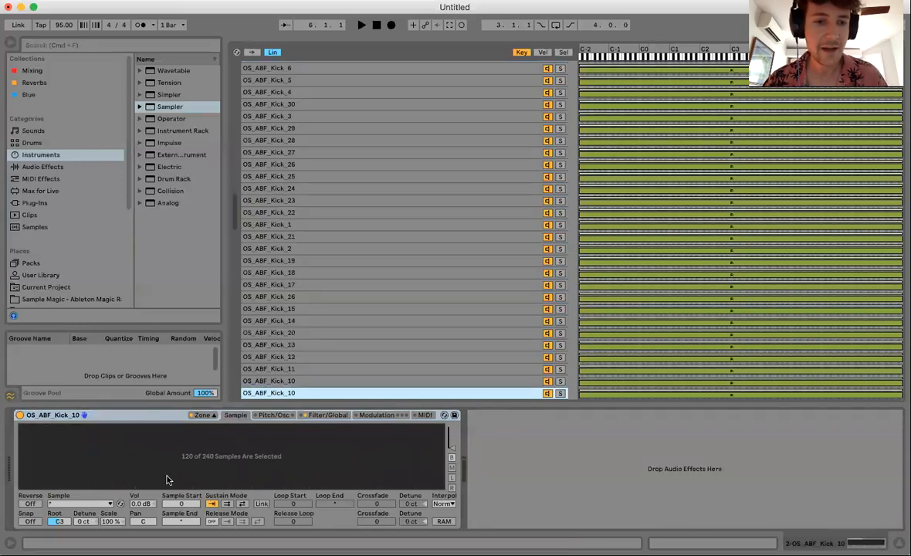
- Select all 240 samples in Sampler's zone list
left_click(360, 274)
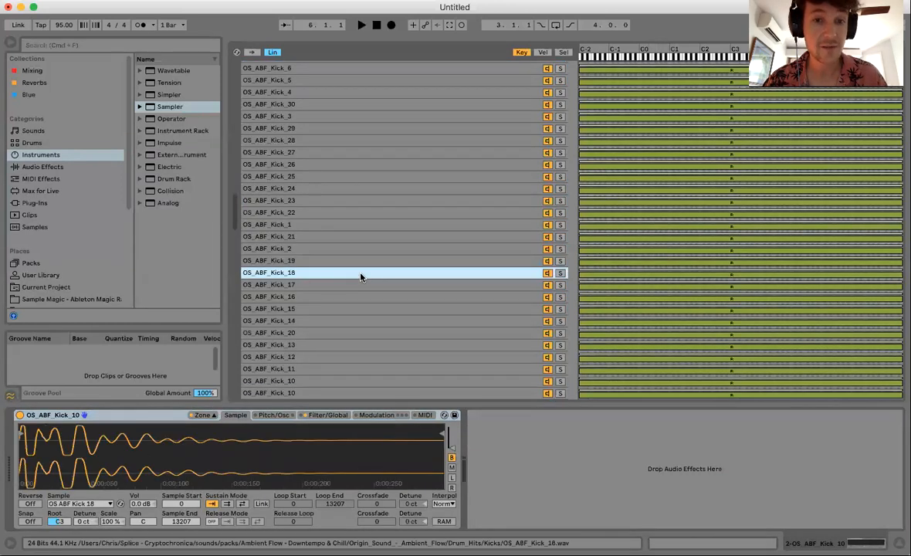
key("super+a")
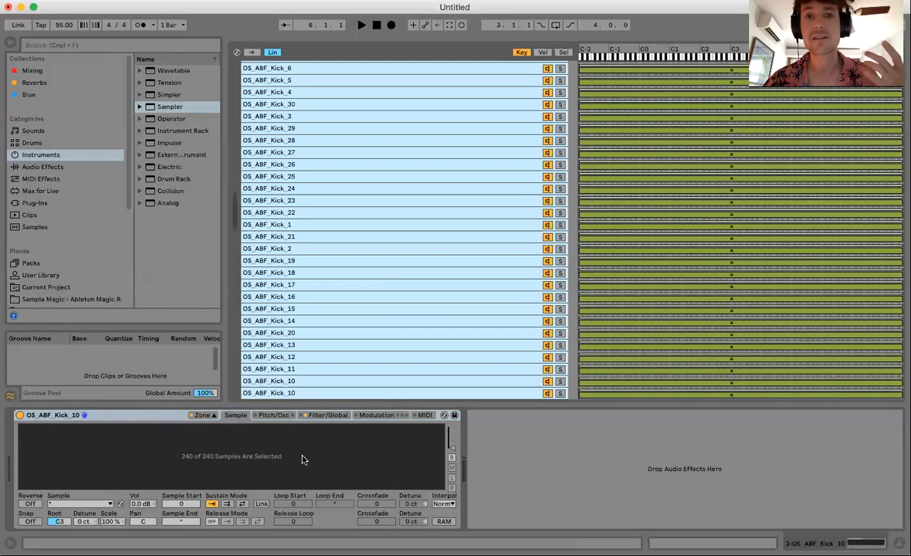
scroll(390, 369, "up", 3)
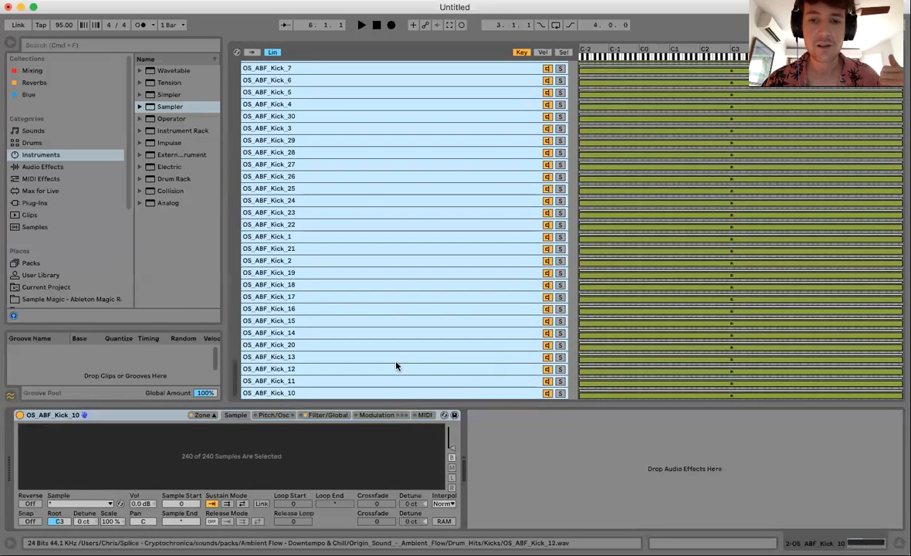
- Select every kick zone in Sampler's zone list and distribute their key ranges equally across the keyboard
left_click(369, 393)
scroll(418, 324, "down", 10)
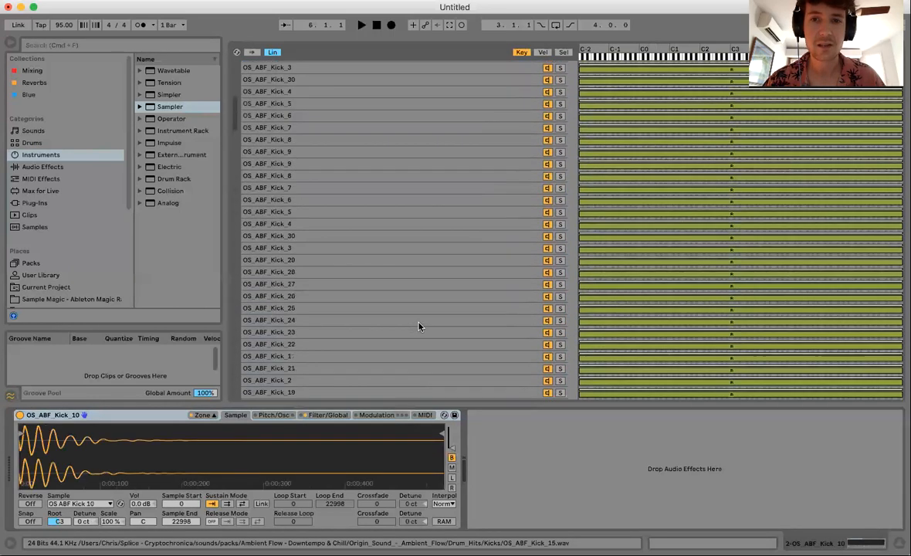
key("super+a")
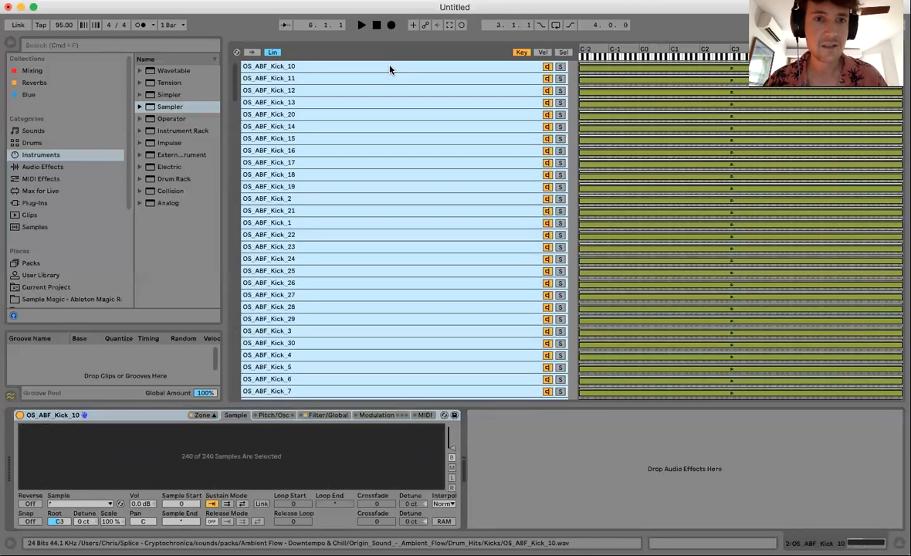
right_click(388, 80)
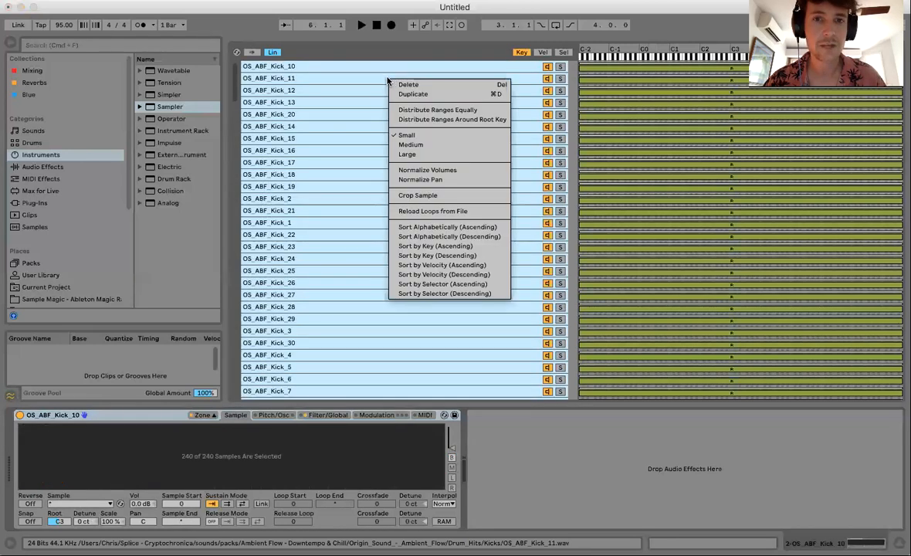
left_click(409, 111)
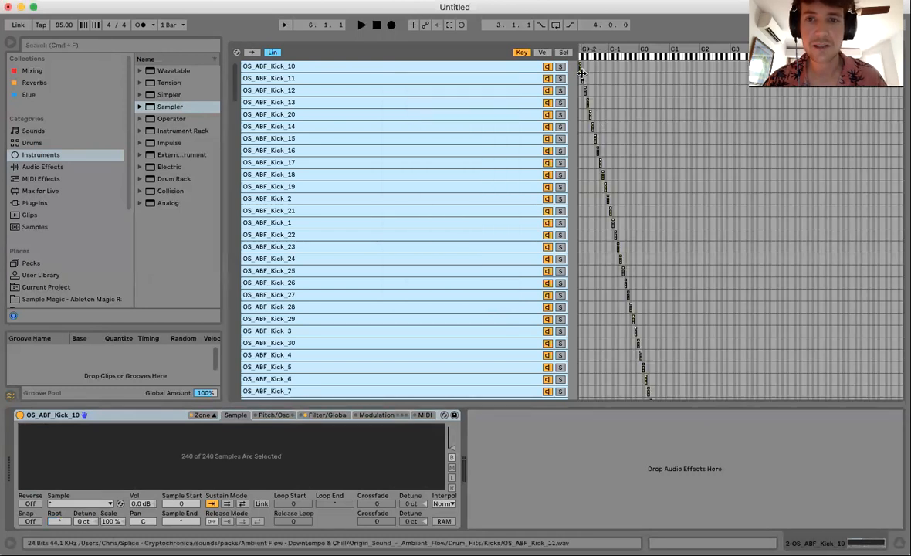
- Examine how the kick zones spread across the keyboard, from the first OS_ABF_Kick_10 zone to the end of the list
left_click(384, 66)
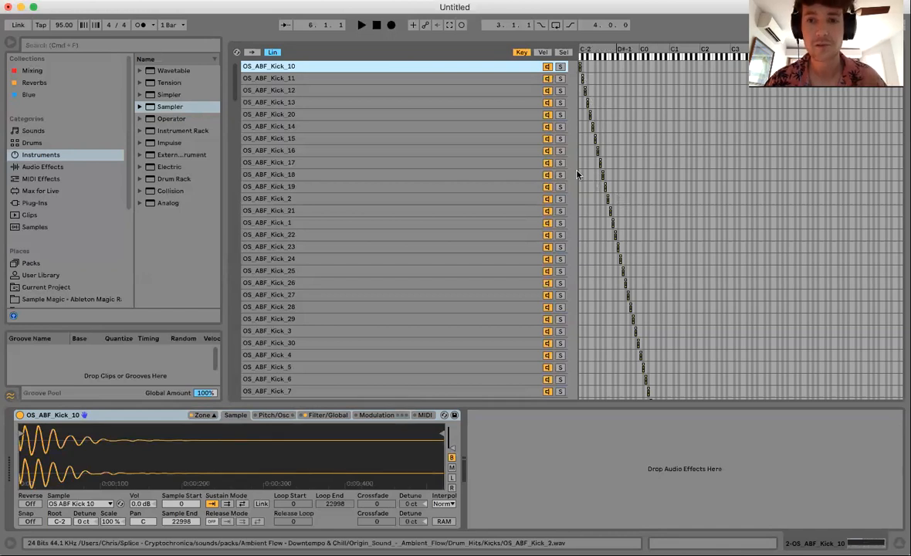
scroll(467, 190, "down", 5)
scroll(468, 190, "down", 7)
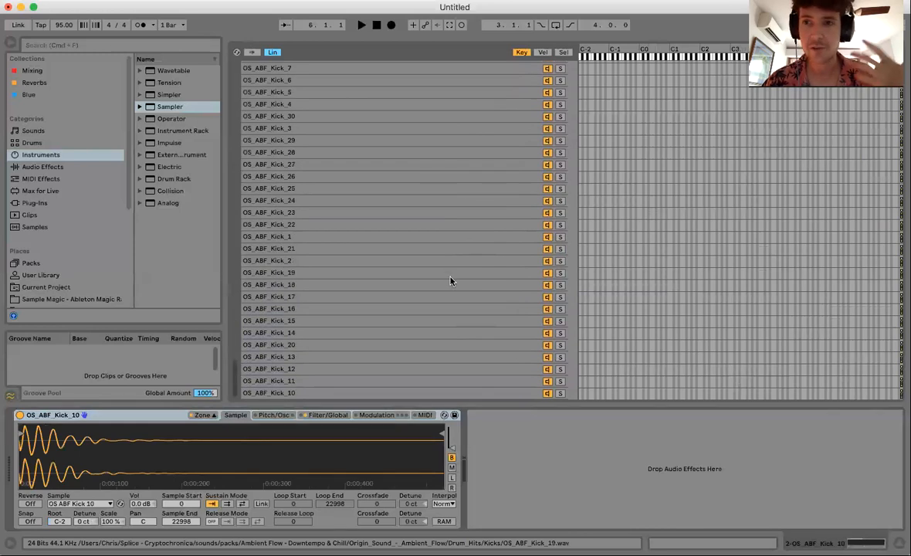
scroll(515, 356, "up", 5)
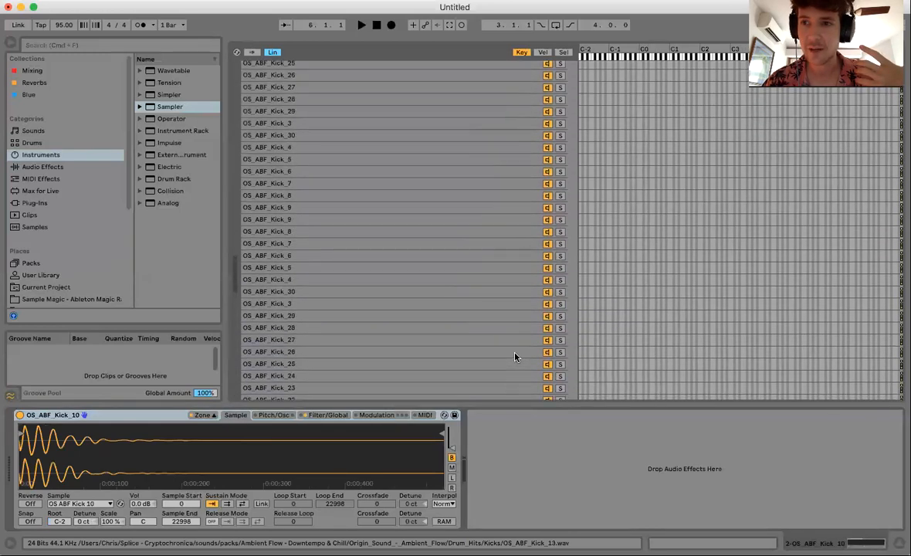
scroll(515, 356, "up", 8)
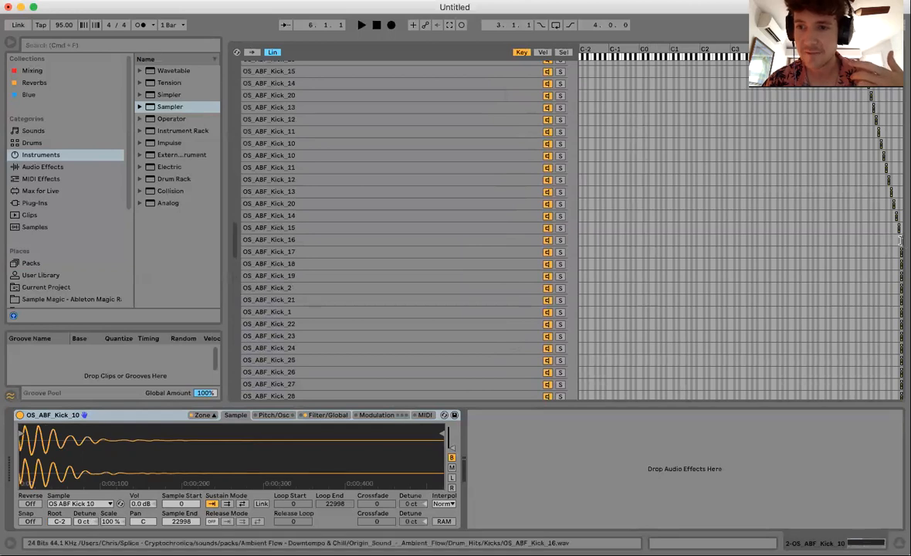
scroll(798, 239, "down", 3)
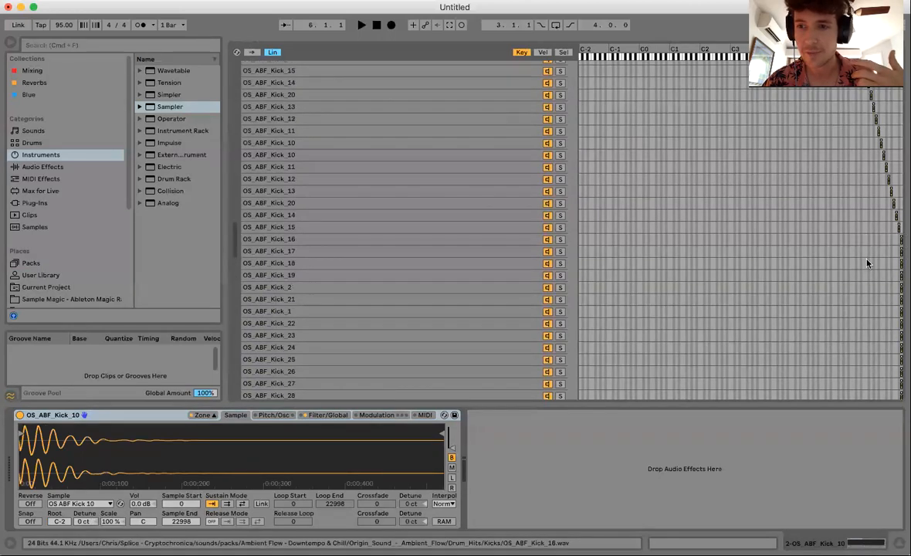
scroll(867, 264, "down", 20)
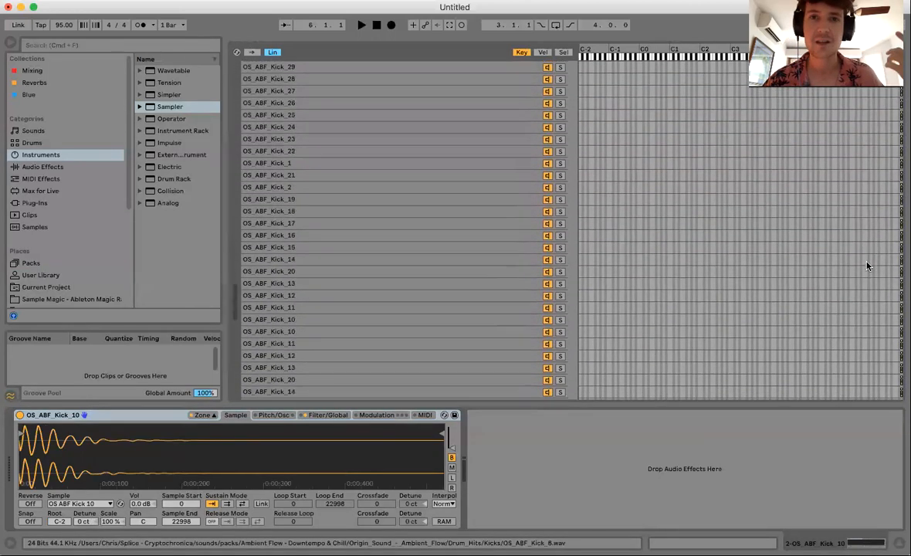
- Delete the surplus zones stacked on G8 below the first OS_ABF_Kick_16 zone that reaches it, through the end of the list
left_click(369, 393)
scroll(448, 316, "up", 10)
scroll(448, 316, "up", 10)
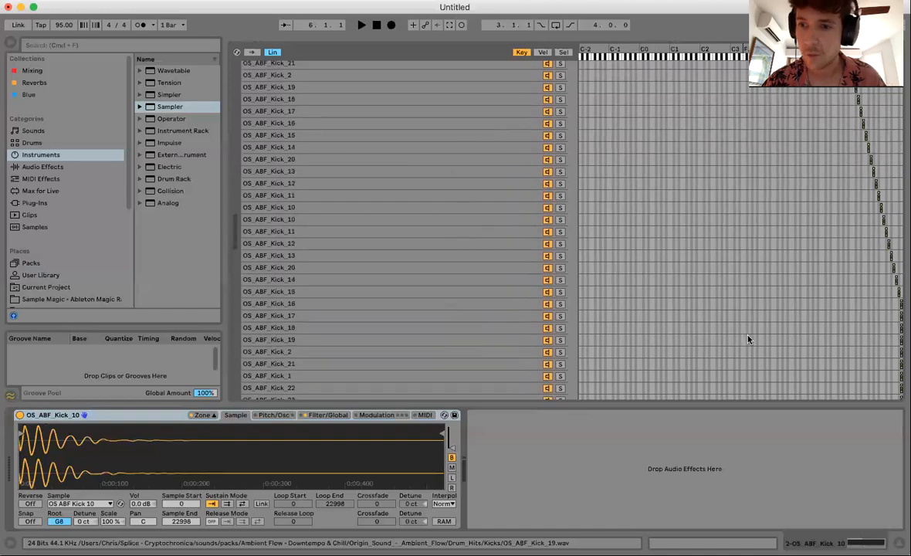
left_click(509, 319, "shift")
key("Delete")
scroll(772, 322, "up", 20)
scroll(772, 323, "down", 20)
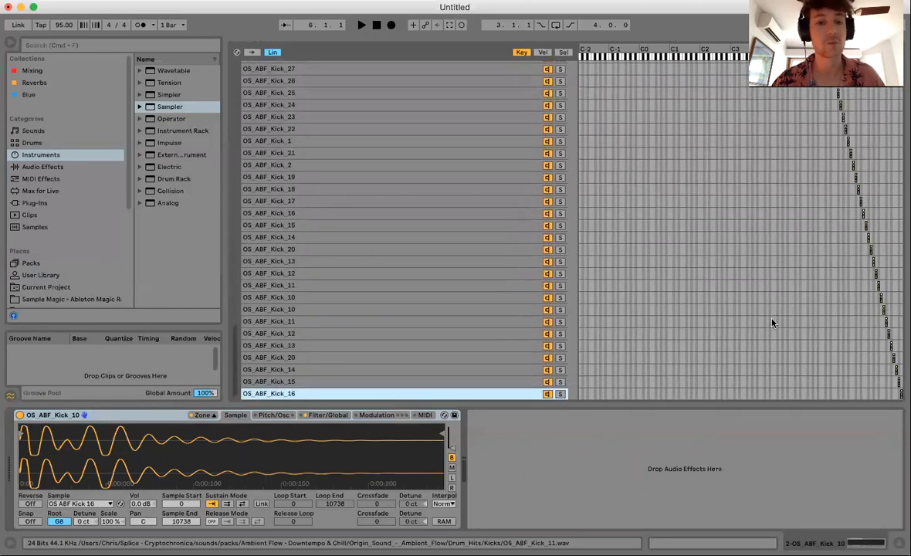
- Close the zone editor and create an empty four-bar MIDI clip at bar 33 on the Sampler track
left_click(205, 415)
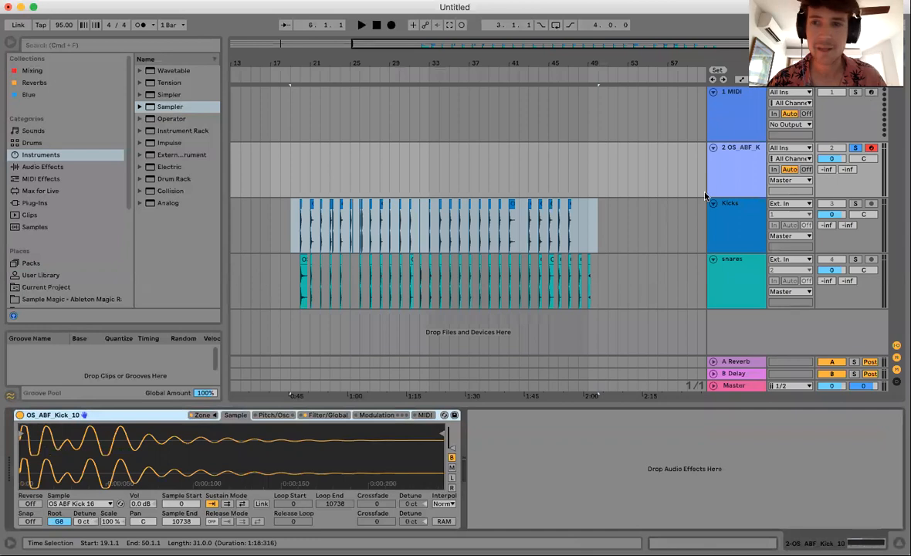
key("a")
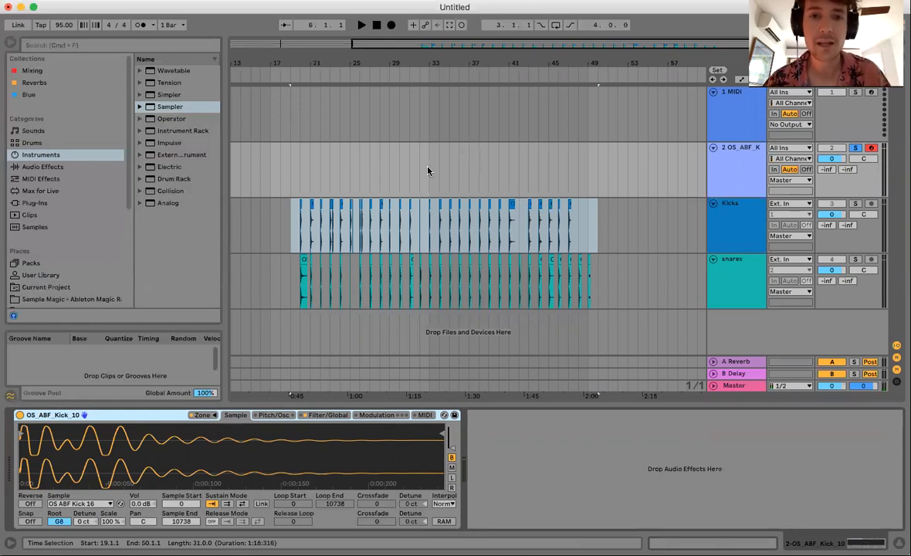
left_click_drag(428, 171, 457, 169)
key("super+shift+m")
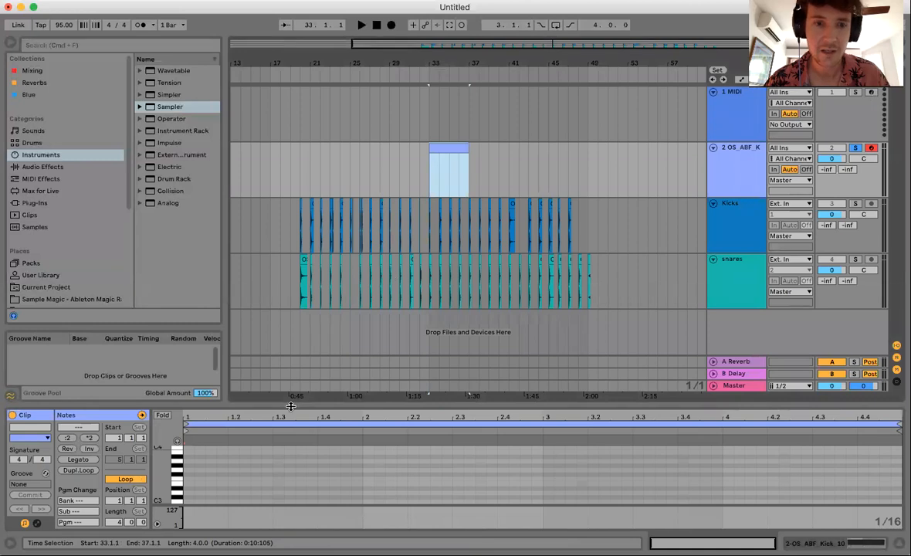
- Add a one-beat E3 note at the clip's start and duplicate it into a row of nine consecutive notes
left_click(196, 487)
left_click_drag(193, 484, 230, 483)
key("super+d")
key("super+d")
key("super+d")
key("super+d")
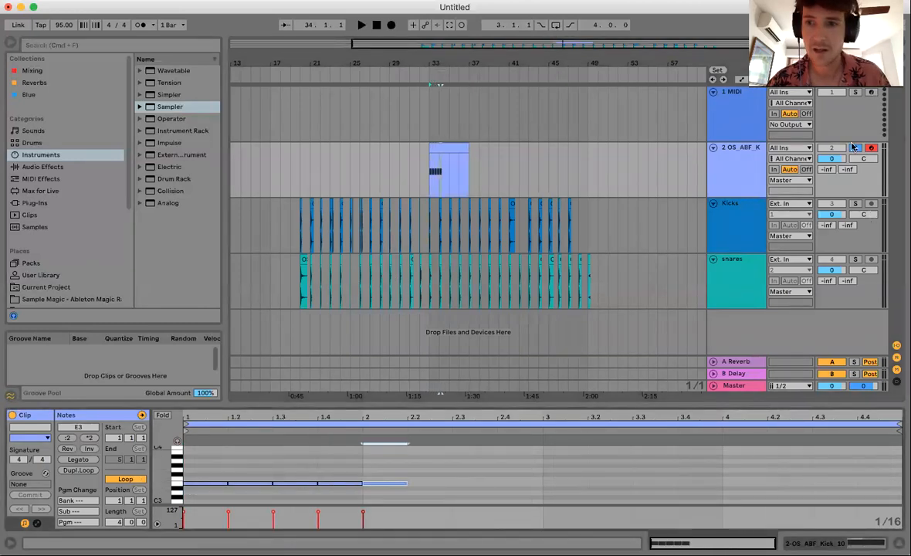
key("super+d")
key("super+d")
key("super+d")
key("super+d")
- Transpose all the clip's notes to F#3 during playback and duplicate them to fill the four bars
key("space")
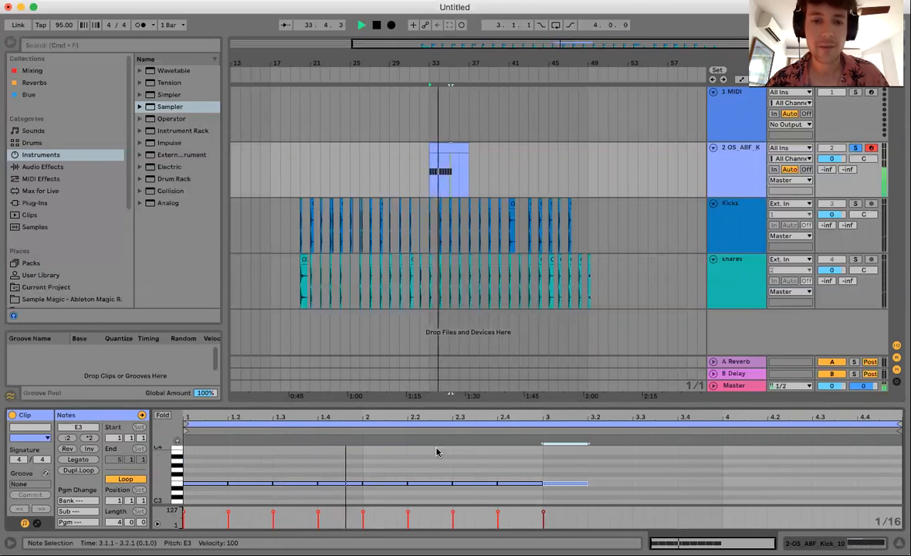
key("super+a")
key("Up")
key("Up")
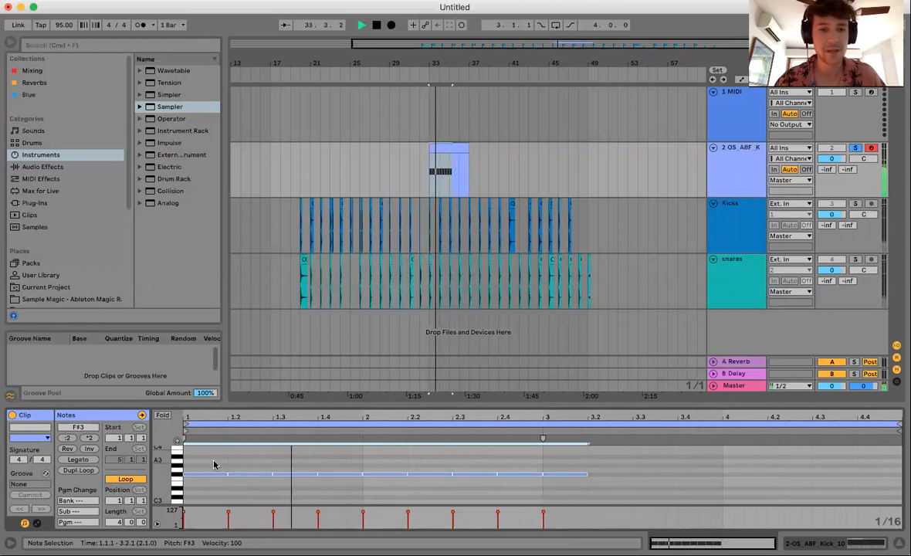
key("super+d")
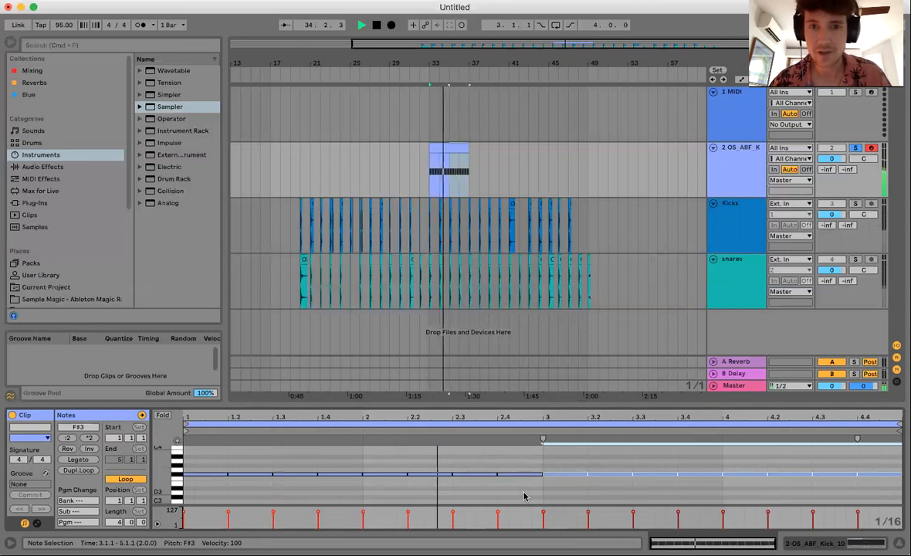
key("space")
left_click(457, 180)
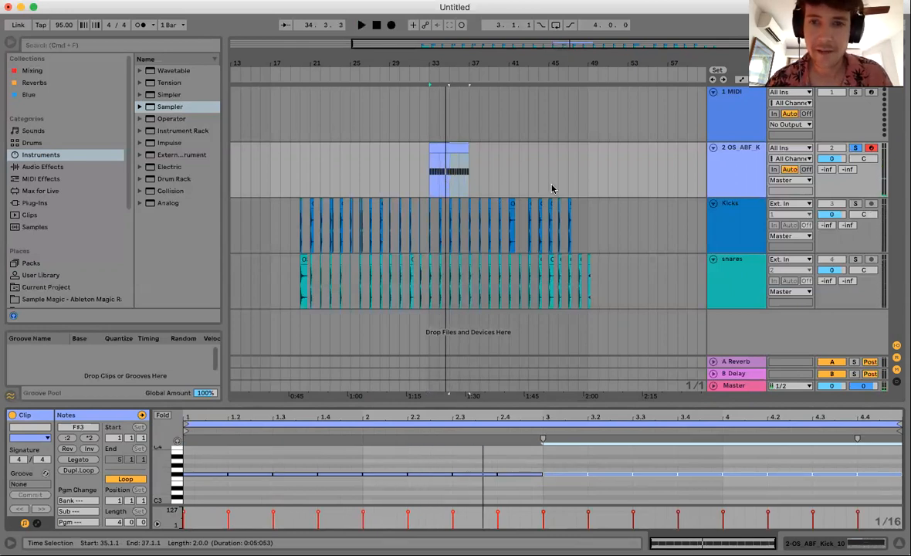
- Save the Sampler device as a preset in the User Library and widen the browser to see its name
left_click(727, 183)
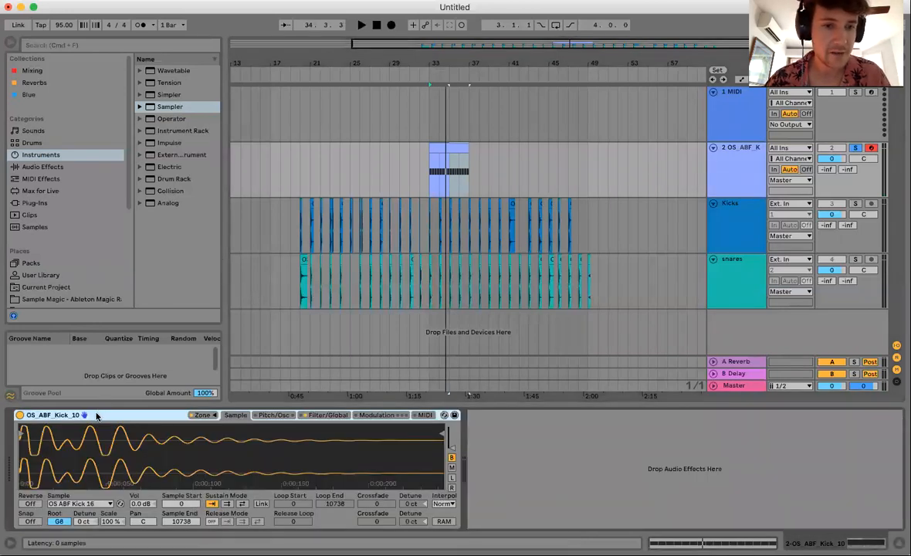
left_click(454, 416)
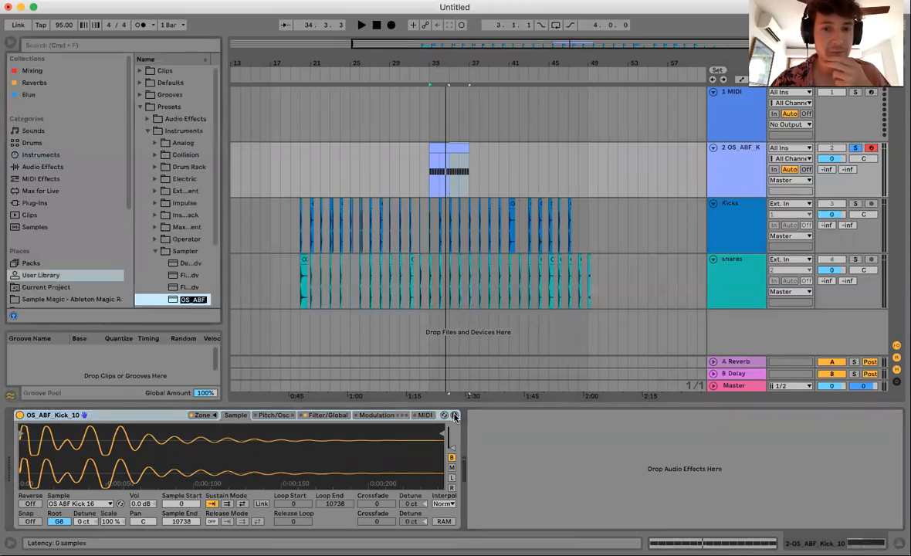
left_click_drag(226, 202, 292, 203)
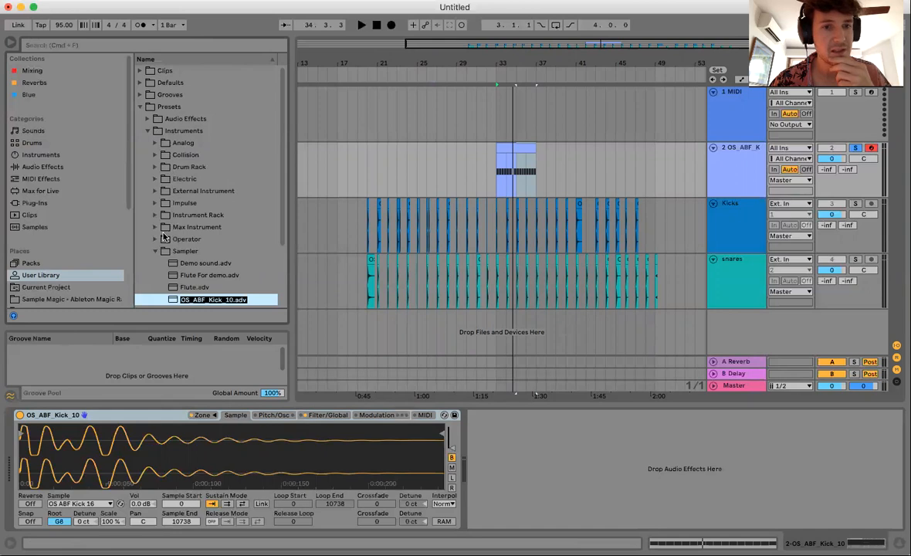
scroll(210, 229, "down", 3)
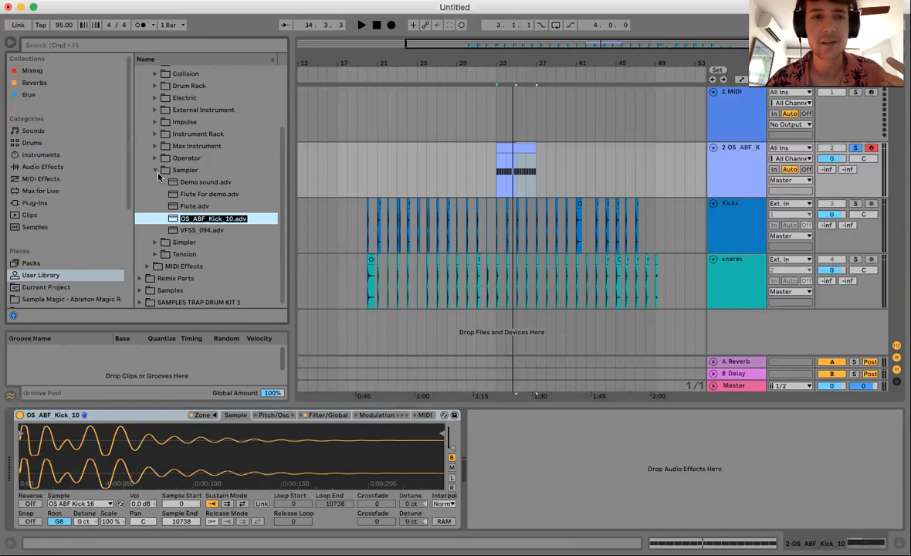
- Move the newly saved OS_ABF_Kick_10.adv preset to the trash
left_click(203, 206)
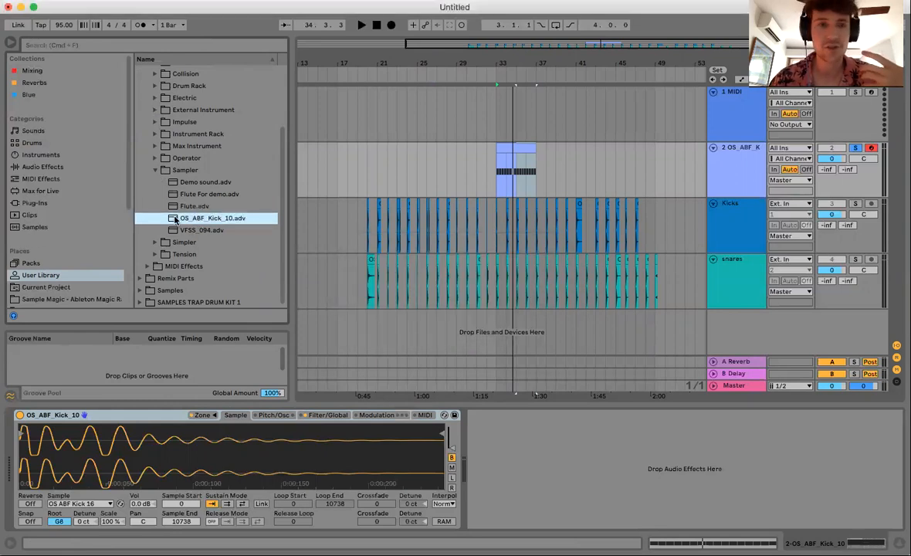
key("Delete")
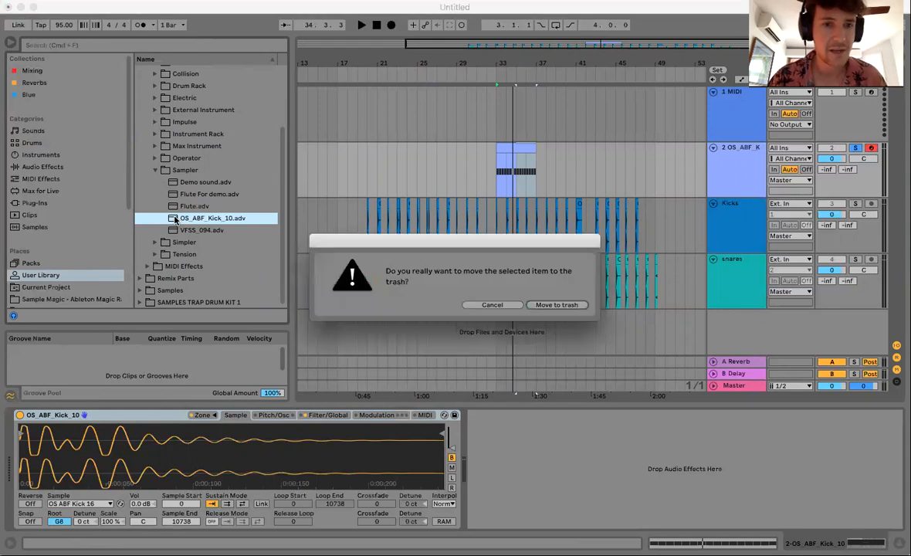
left_click(509, 283)
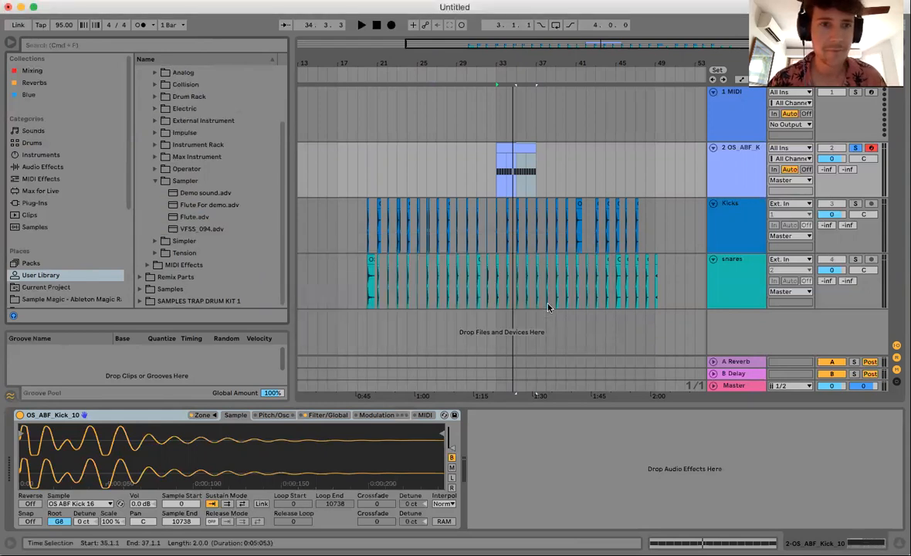
- Group the Sampler into an Instrument Rack and show the rack's macro controls
right_click(130, 412)
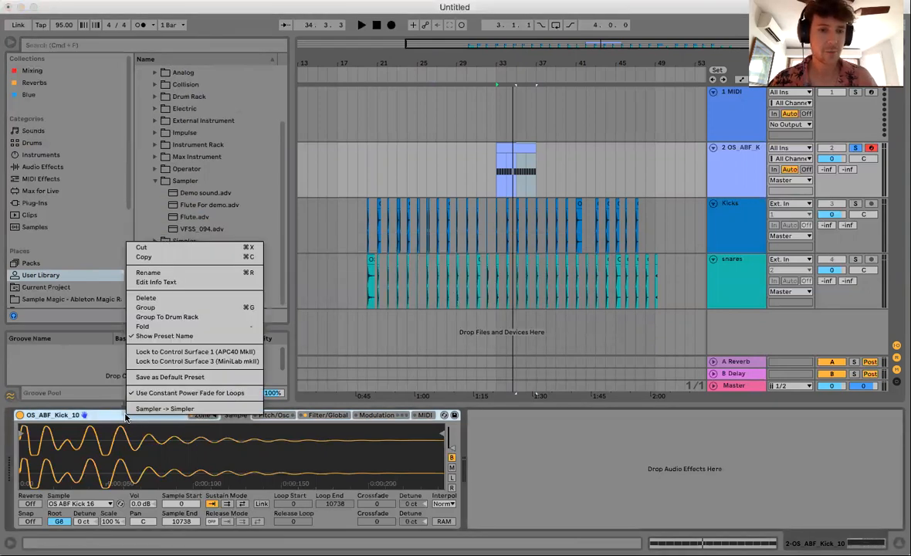
left_click(146, 307)
left_click(21, 427)
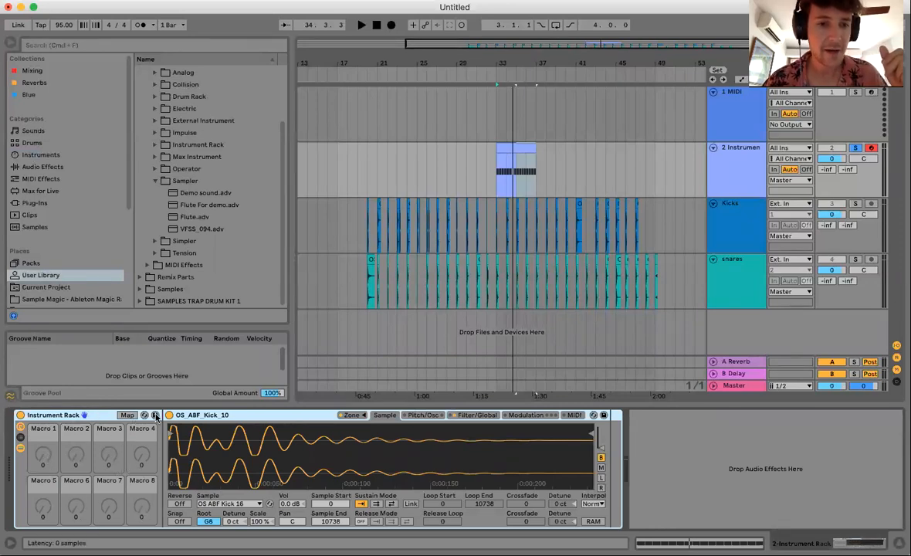
- Save the Instrument Rack to the User Library as a preset named 128 Downtempo Kicks
left_click(154, 181)
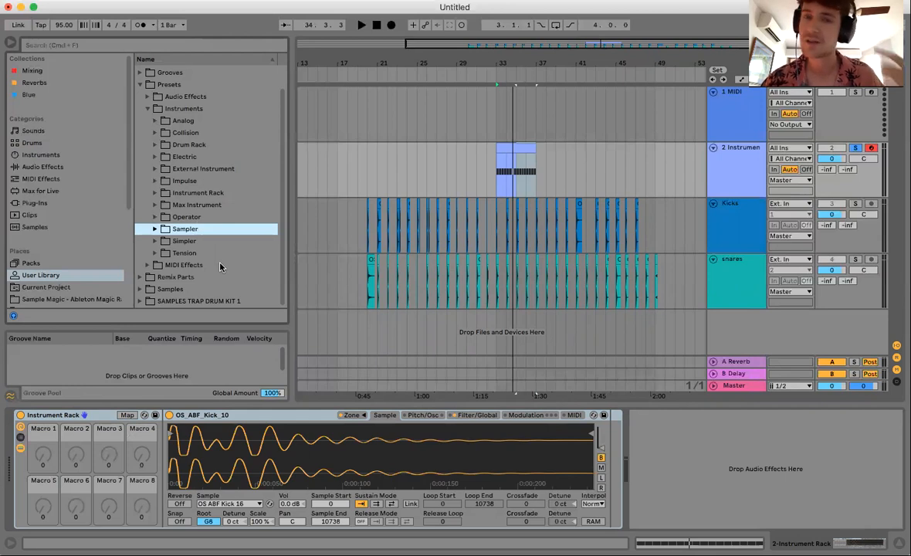
left_click(154, 416)
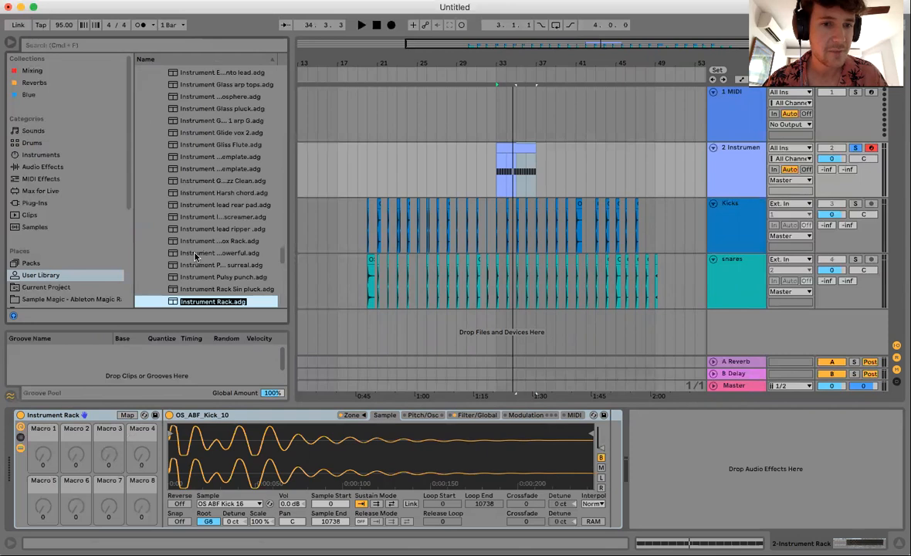
type("I")
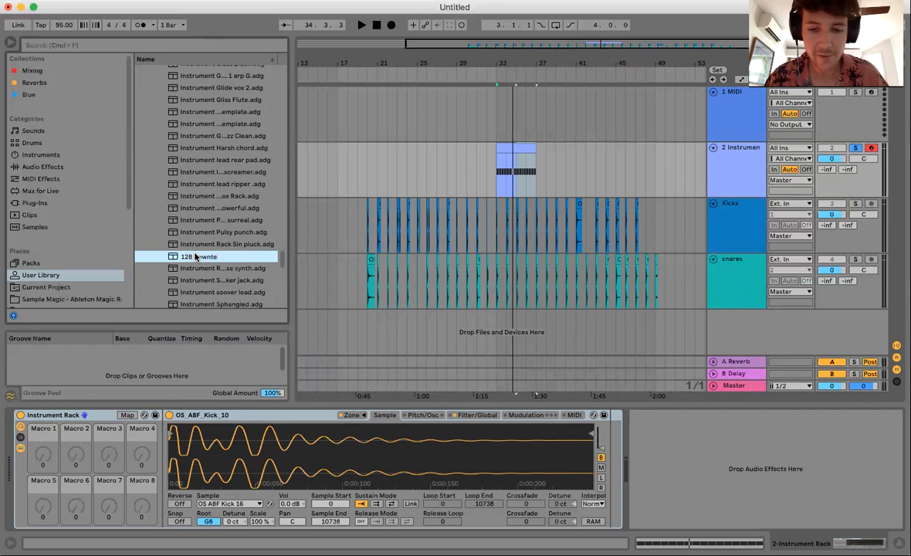
type("28 Downtempo Kicks")
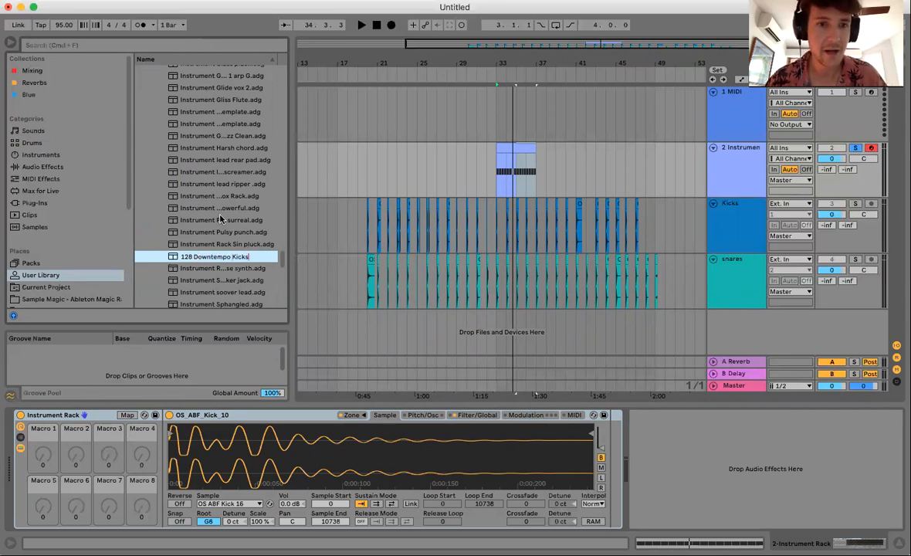
key("Return")
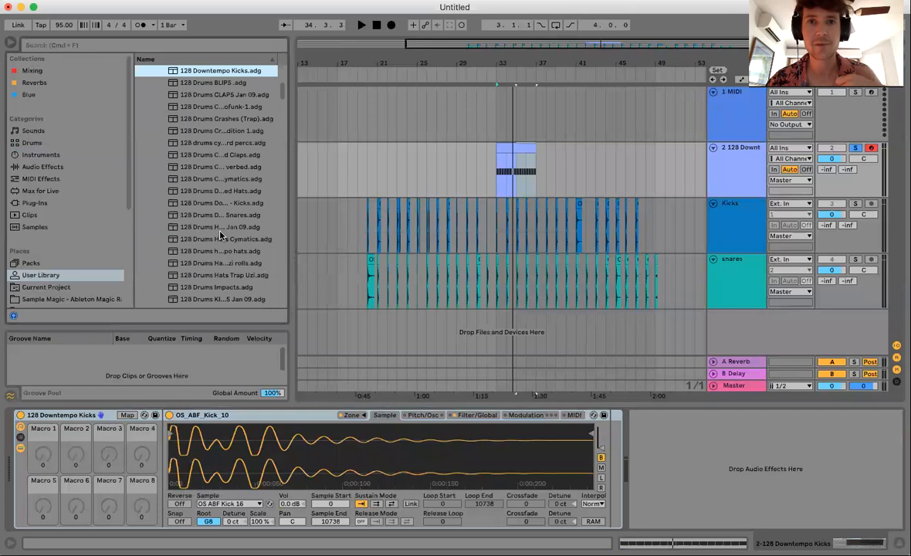
scroll(219, 232, "up", 5)
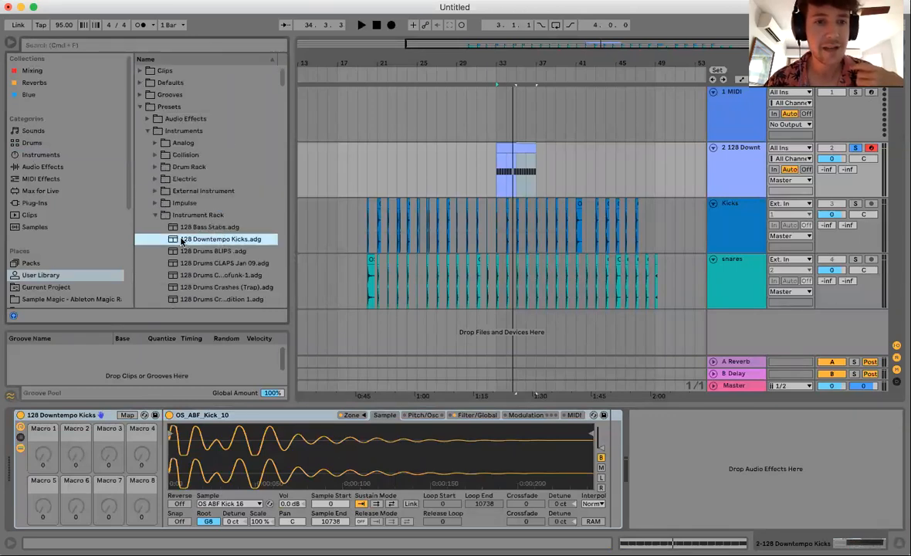
- Collapse the Instrument Rack preset folder and check the Sampler preset folder in the User Library
left_click(154, 216)
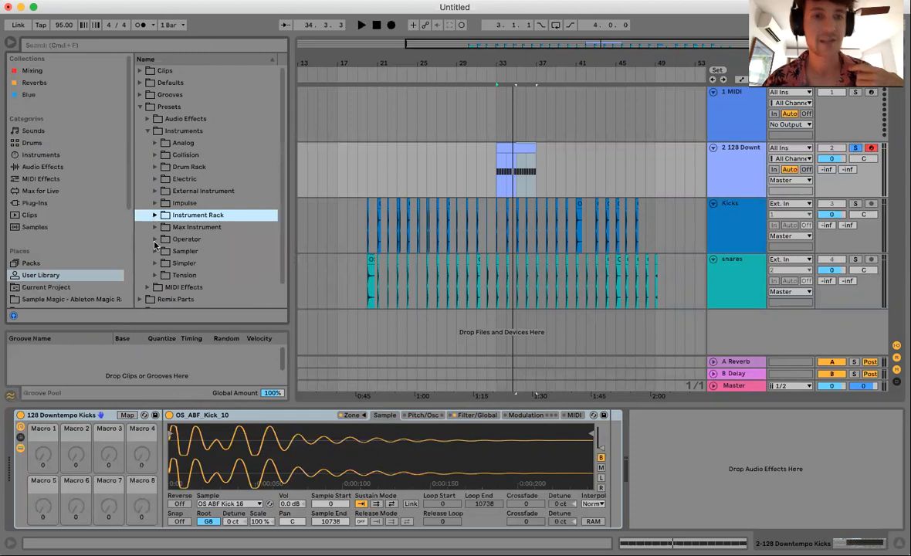
left_click(154, 251)
left_click(154, 251)
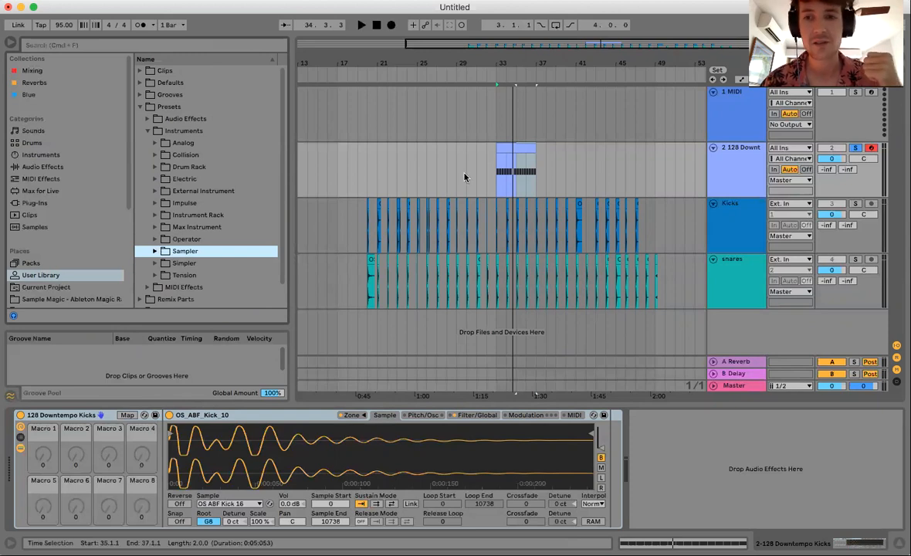
- Try to load all the clips of the snares track onto the empty MIDI track without an instrument
scroll(509, 174, "right", 1)
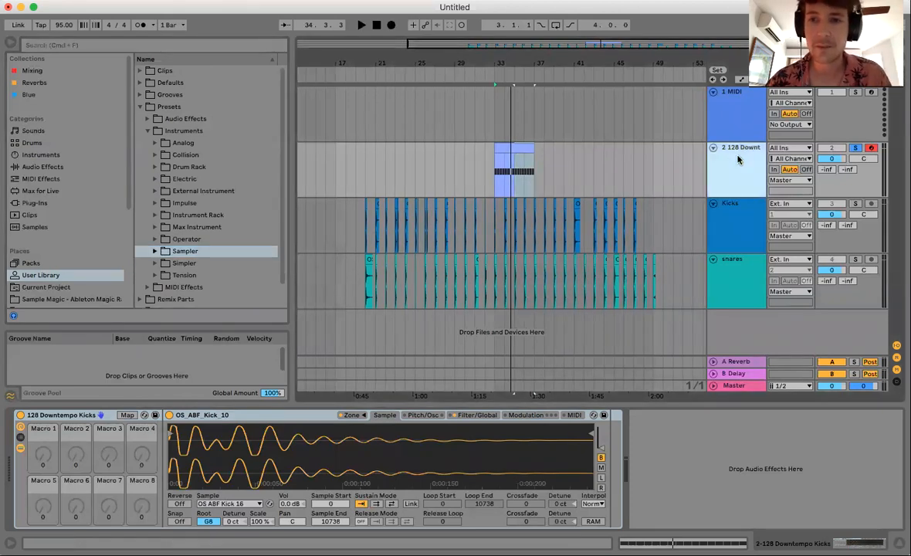
left_click(736, 125)
left_click_drag(366, 289, 658, 279)
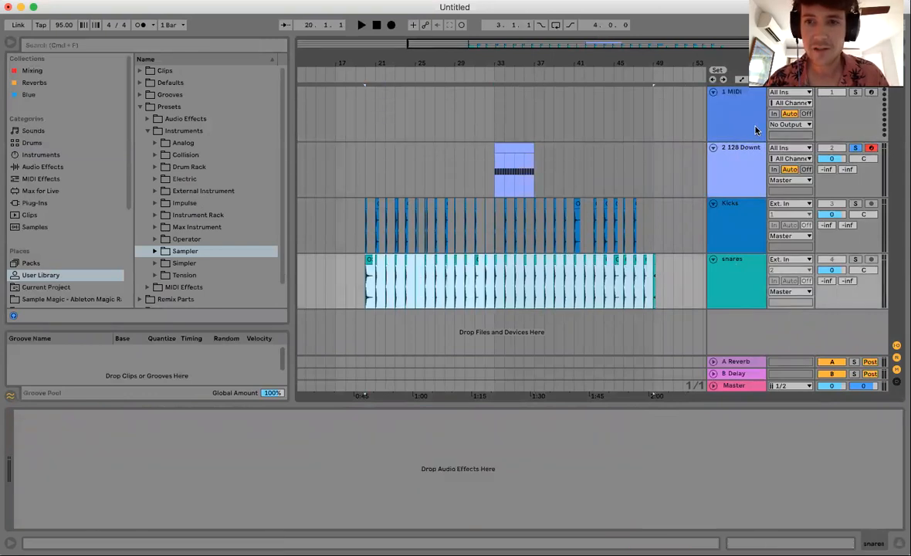
left_click(758, 130)
left_click_drag(369, 261, 355, 481)
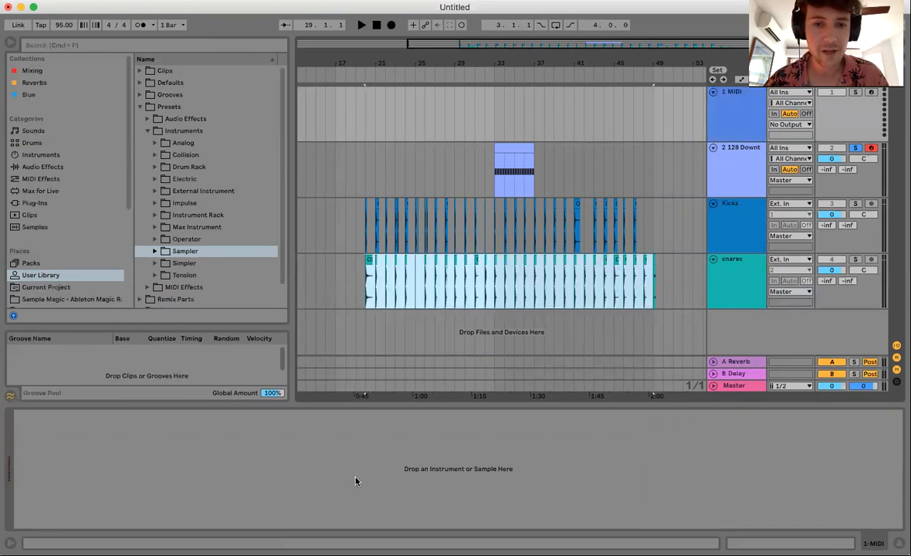
left_click(732, 274)
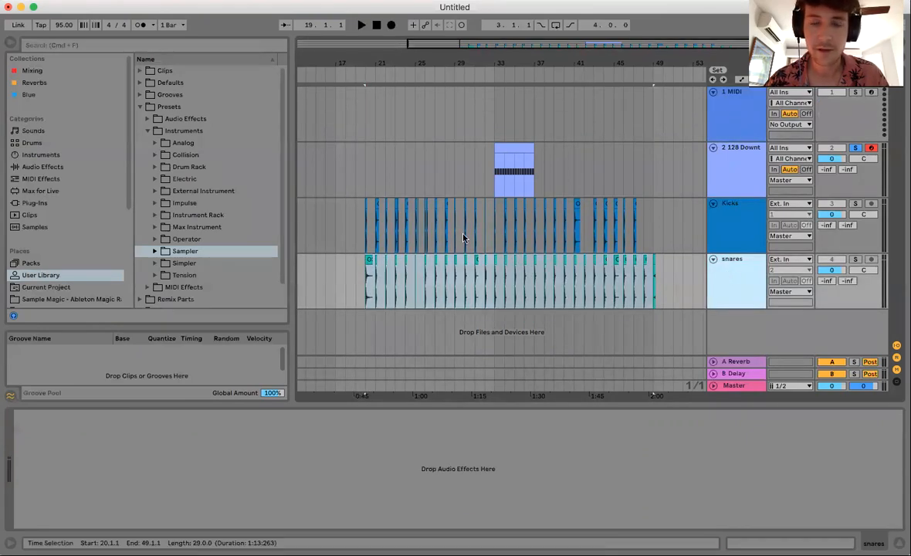
left_click_drag(367, 283, 664, 255)
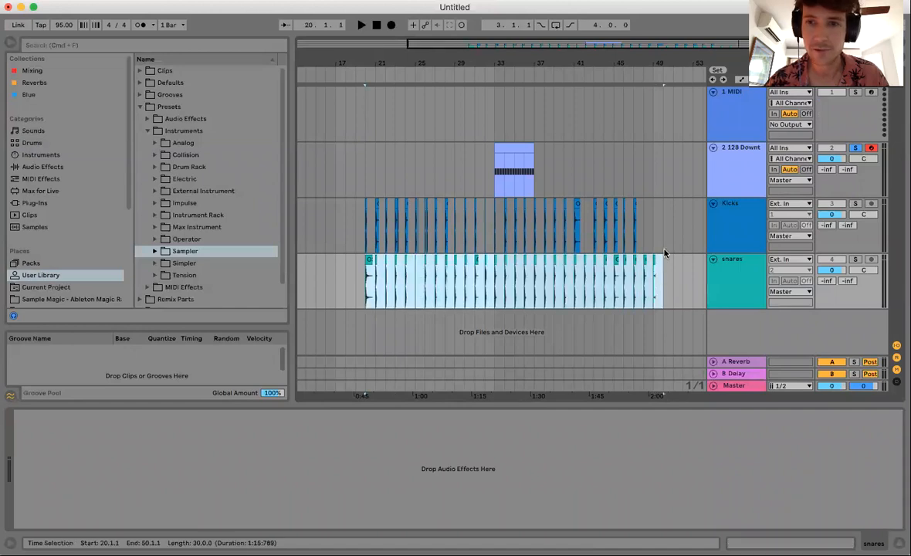
- Load an empty Sampler instrument onto the empty MIDI track
left_click(739, 133)
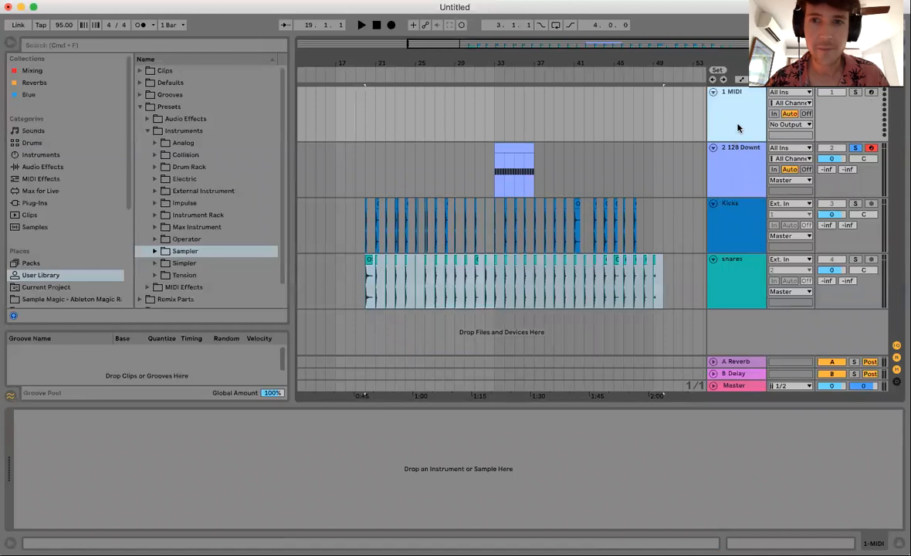
left_click(52, 156)
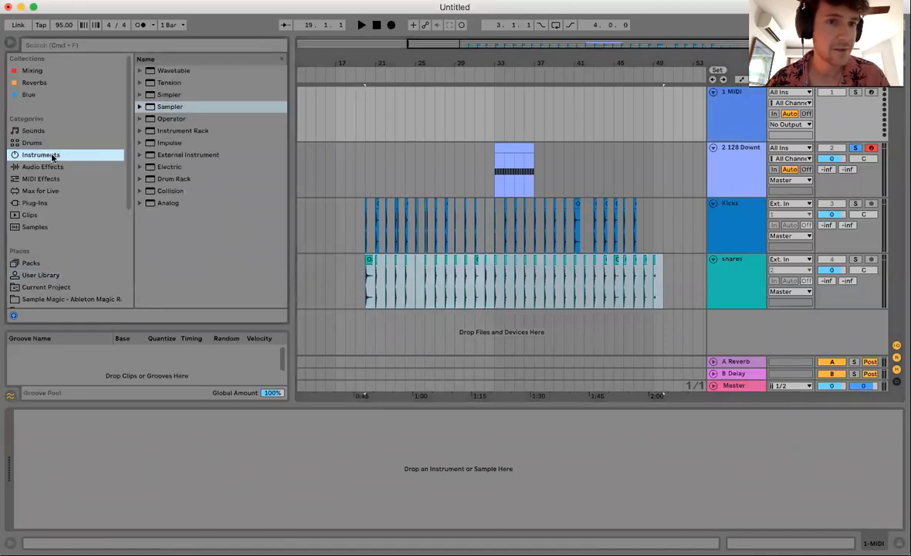
double_click(166, 106)
- Select all the clips on the snares track and load them together into the new Sampler as samples
left_click(729, 243)
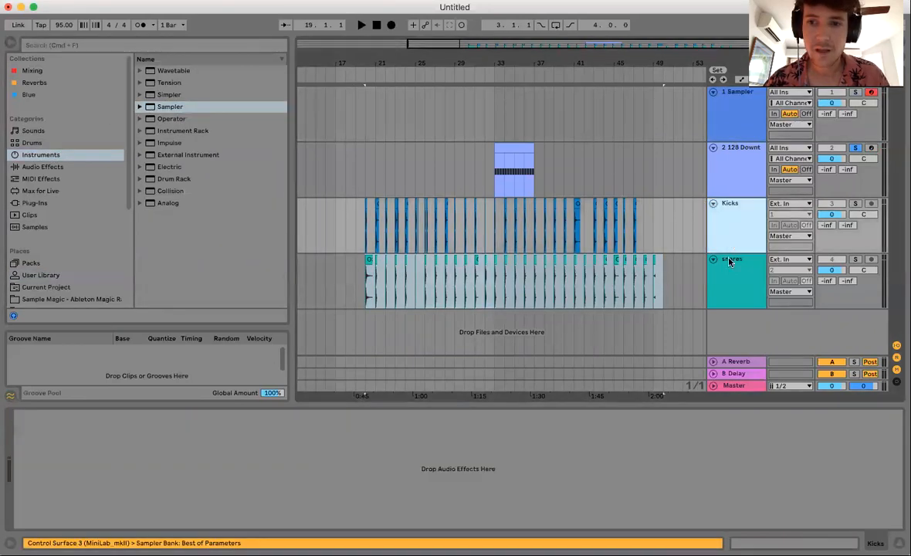
left_click(728, 260)
left_click_drag(350, 272, 665, 265)
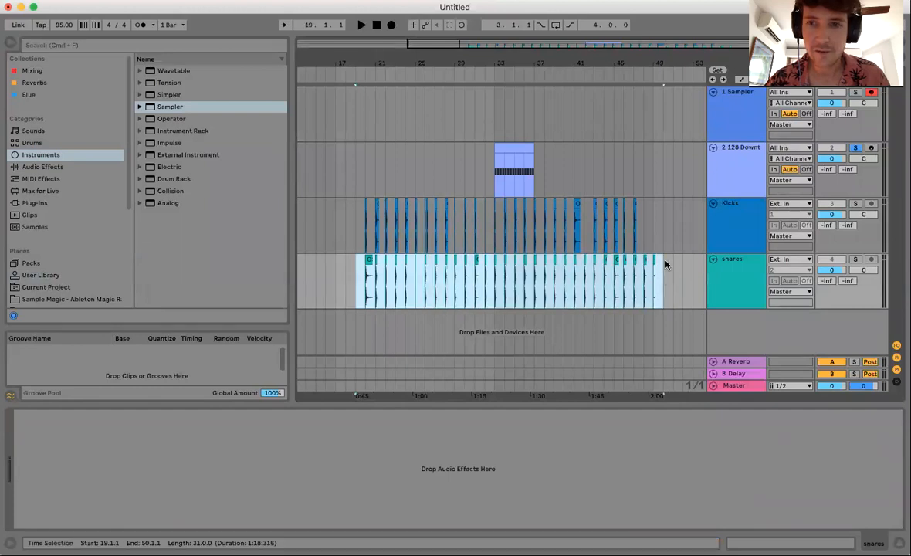
left_click(736, 111)
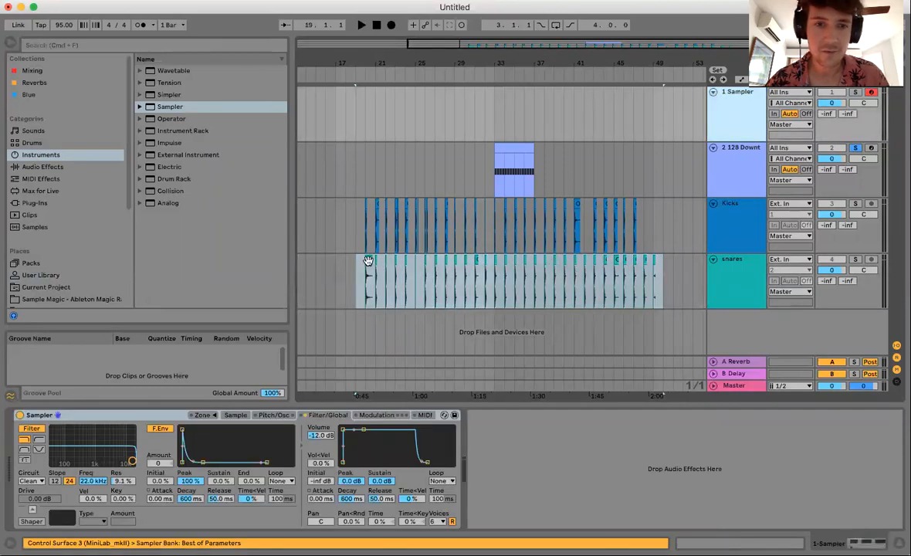
left_click(235, 415)
left_click_drag(366, 256, 279, 439)
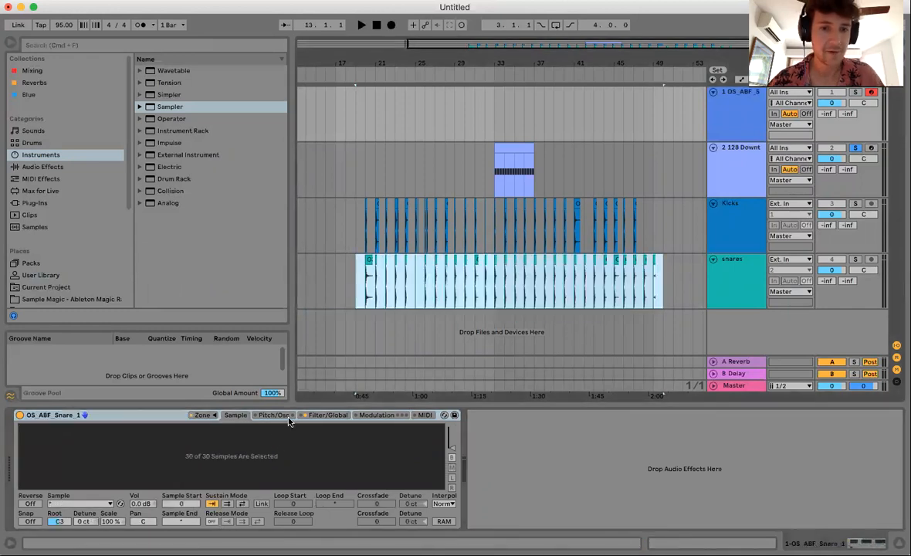
- Open the Sampler's zone editor and distribute the key ranges of all snare samples equally
left_click(202, 415)
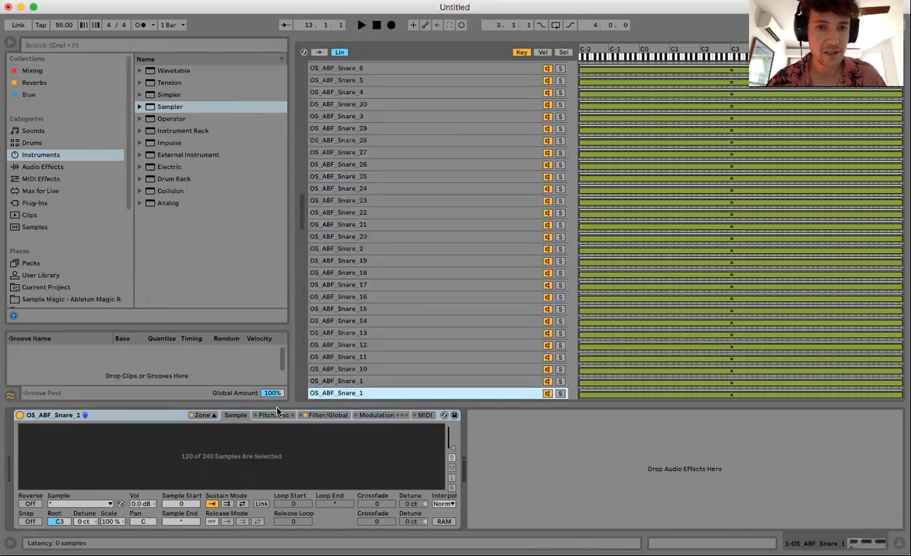
key("super+a")
right_click(417, 309)
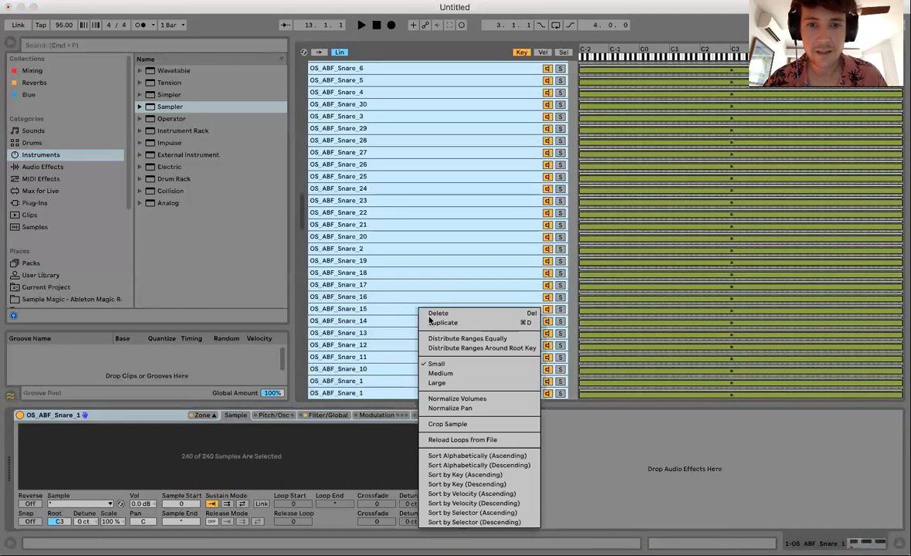
left_click(440, 340)
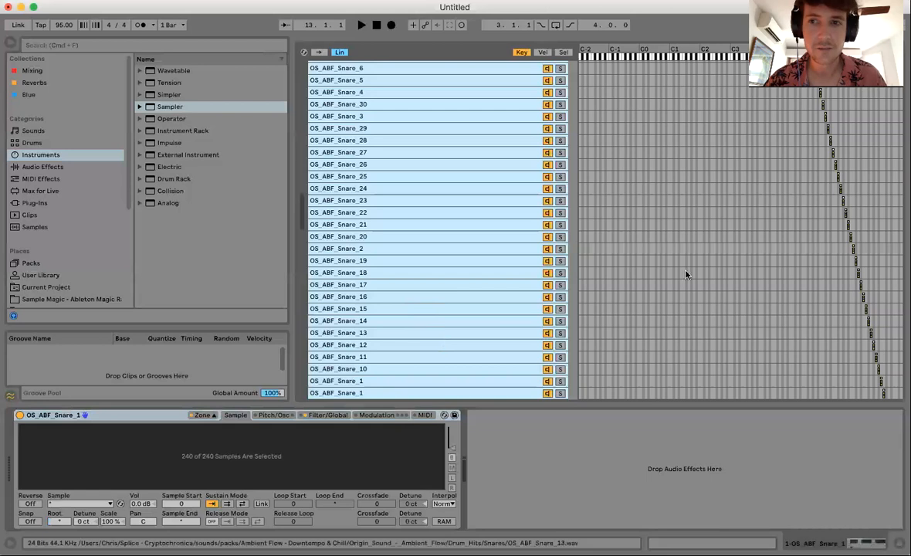
- Delete the surplus snare samples after the last keyed OS_ABF_Snare_16, from OS_ABF_Snare_17 to the list's end, and close the zone editor
scroll(636, 271, "up", 2)
scroll(468, 338, "up", 3)
scroll(468, 324, "down", 4)
left_click(430, 392)
scroll(494, 323, "up", 5)
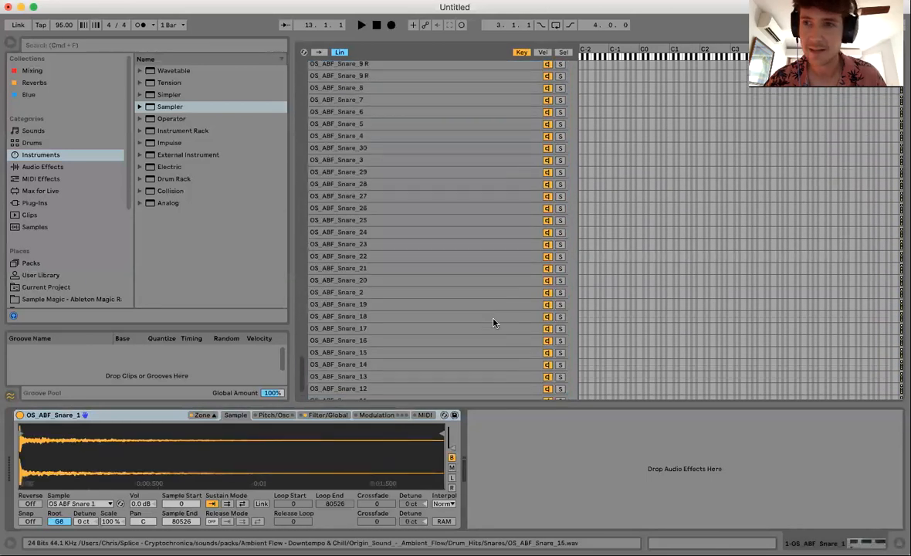
scroll(494, 323, "down", 8)
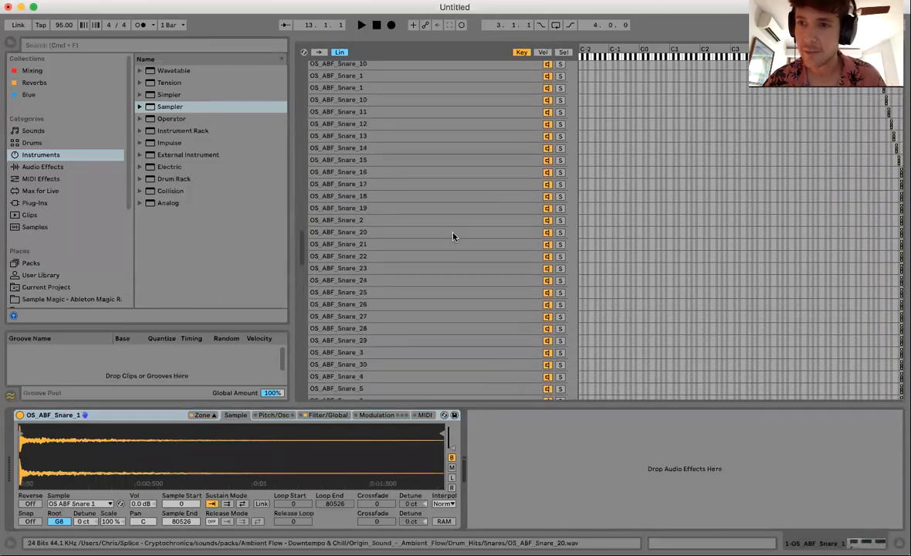
left_click(467, 188, "shift")
key("Delete")
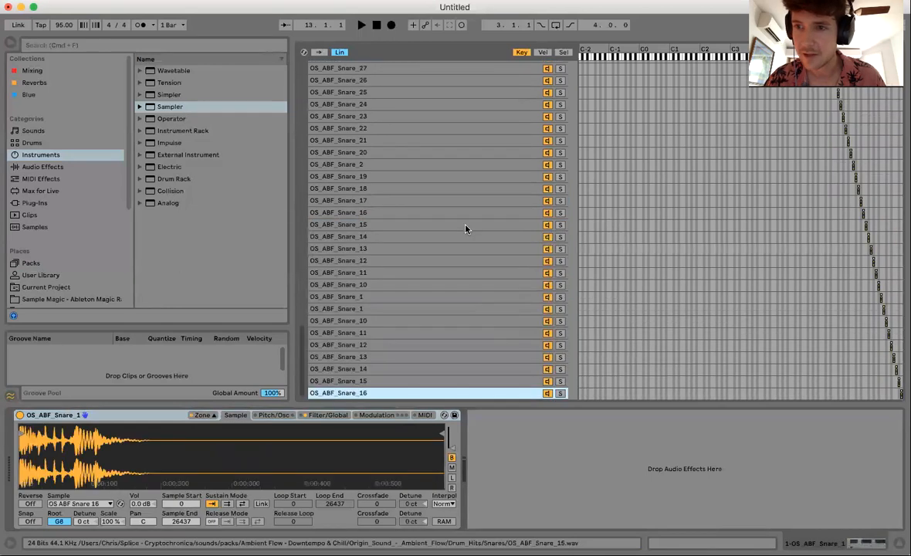
scroll(593, 293, "up", 20)
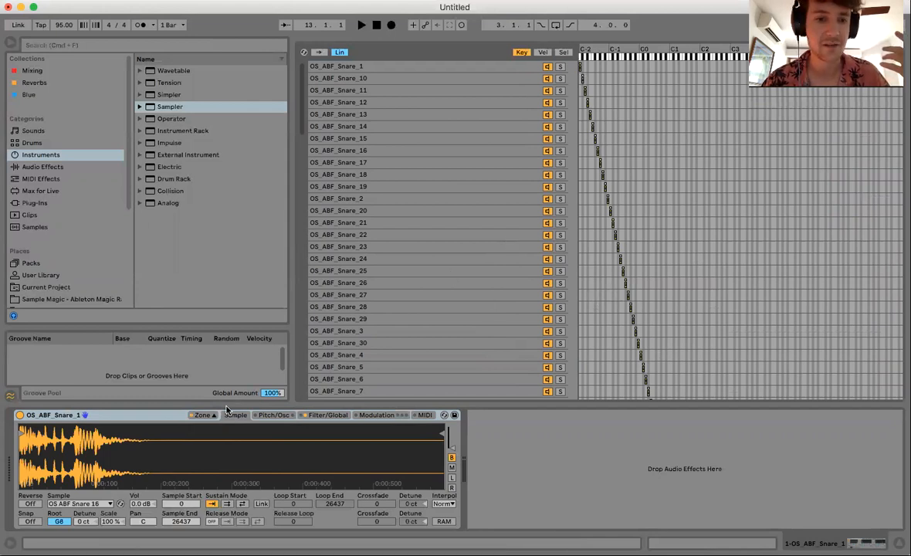
left_click(202, 415)
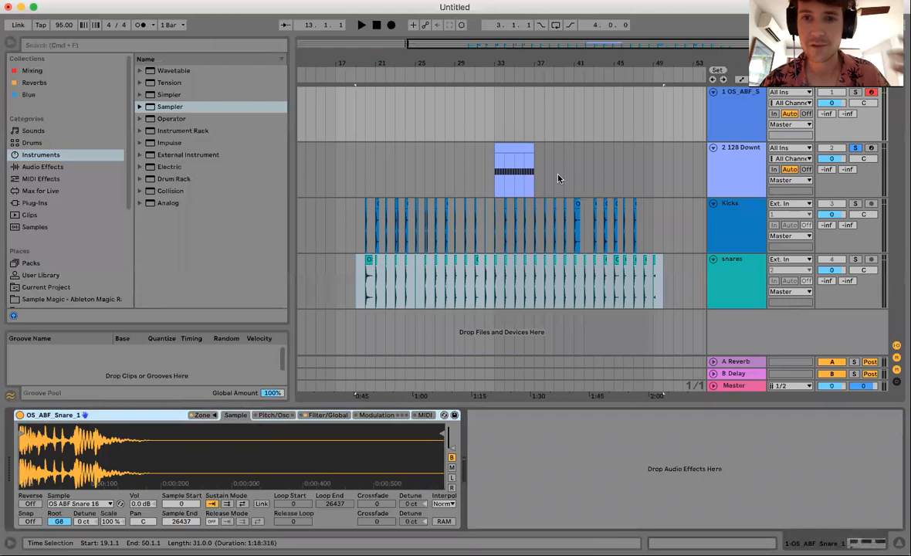
- Group the snare Sampler into an Instrument Rack and show its macro controls
scroll(558, 176, "left", 1)
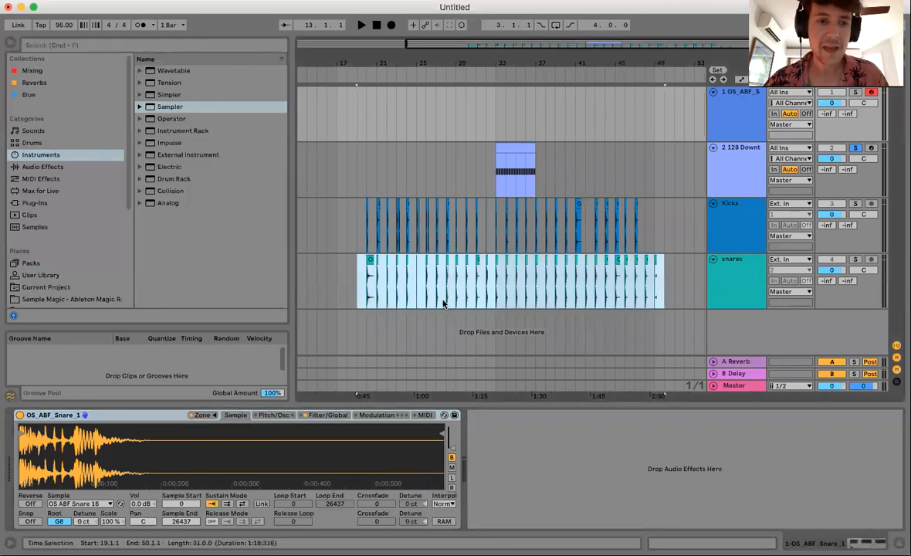
right_click(136, 418)
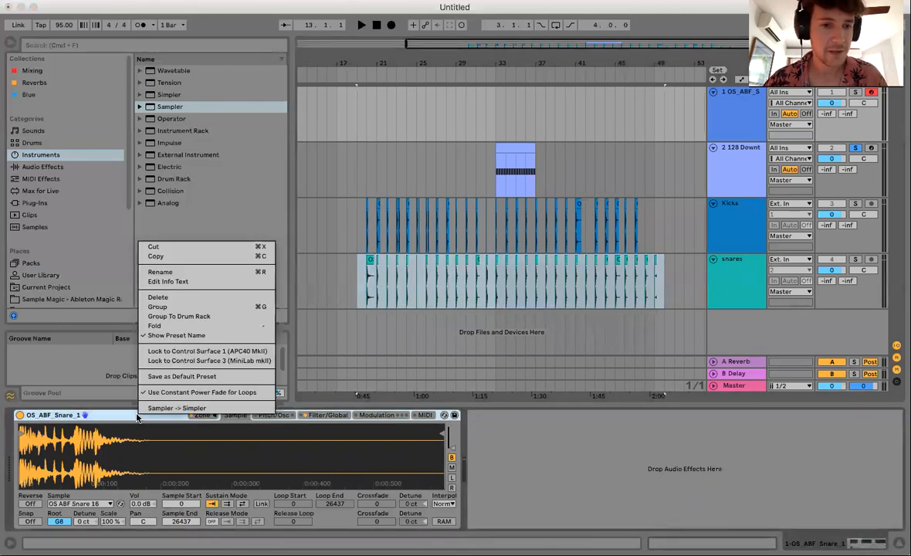
left_click(158, 307)
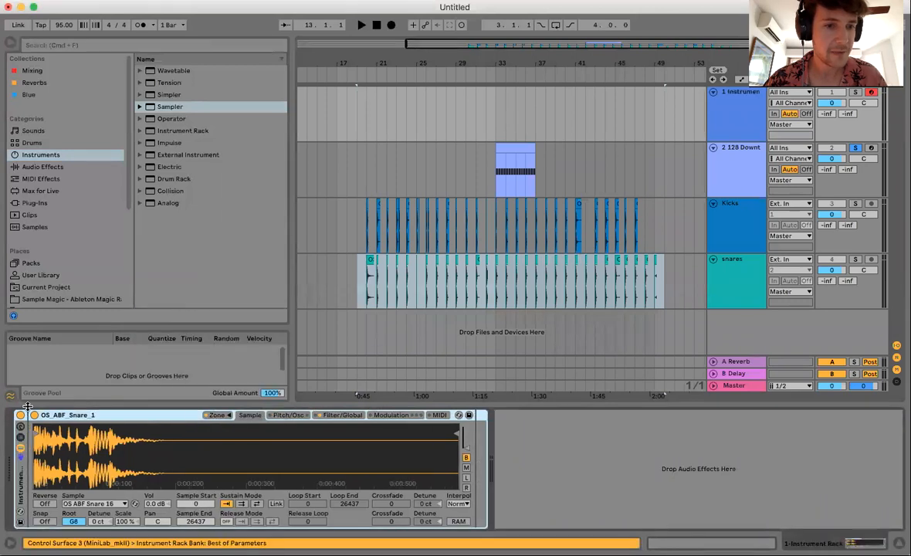
left_click(20, 426)
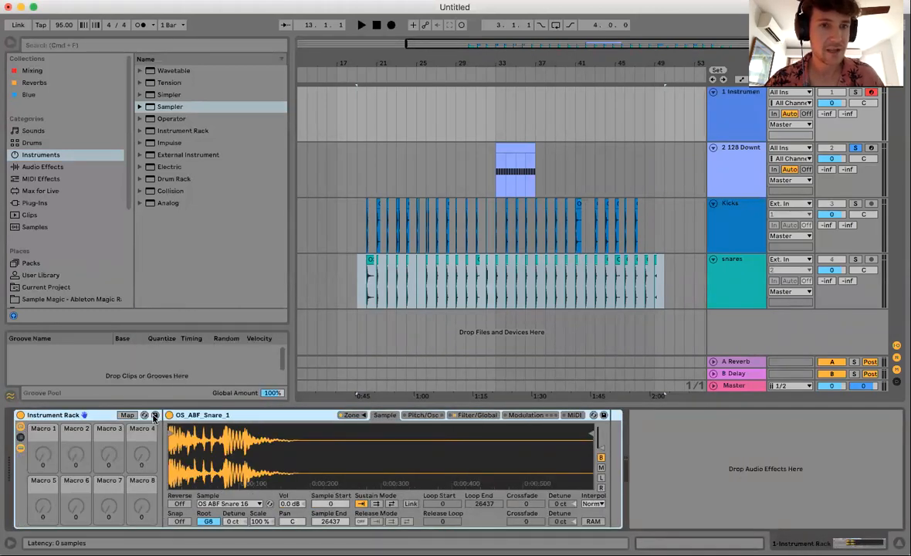
- Save the snare Instrument Rack to the User Library as a preset named 128 Downtempo Snares
left_click(155, 415)
type("128")
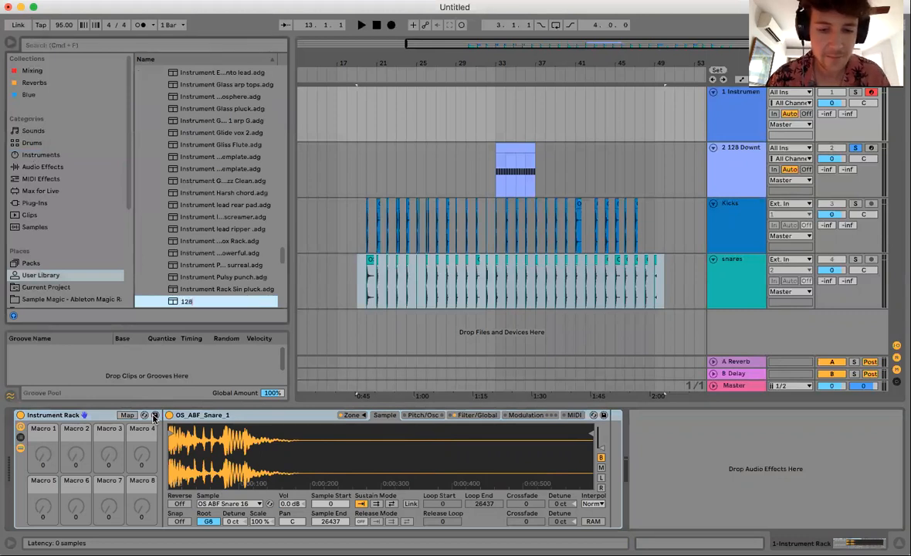
type(" Downtempo")
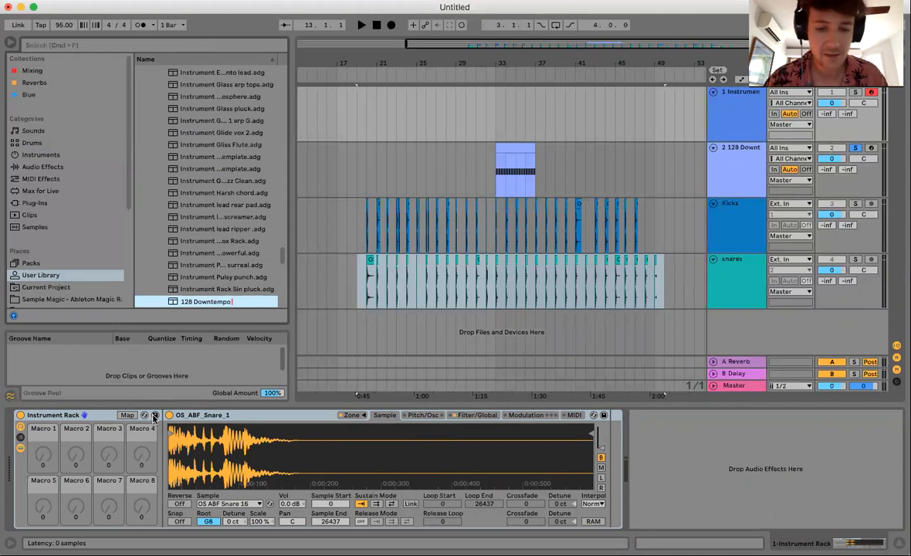
type(" Snares")
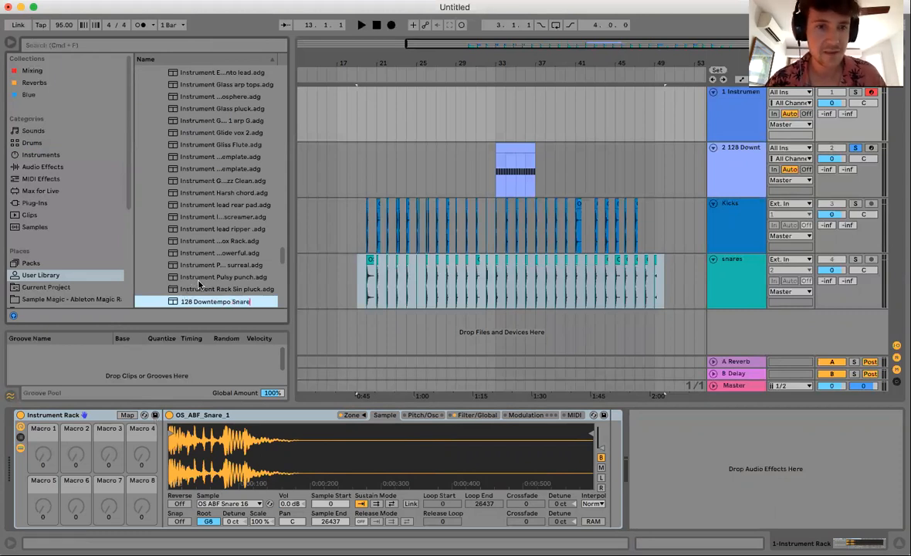
key("Return")
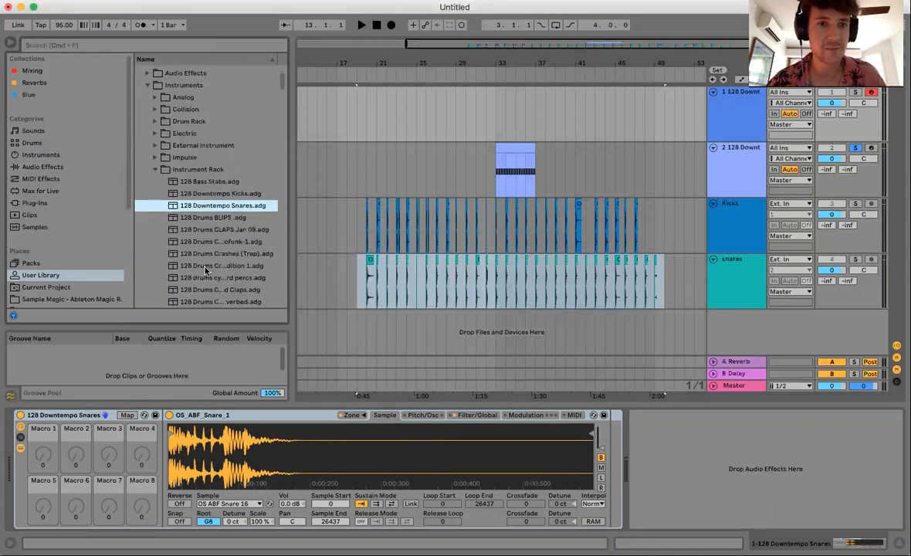
- Delete the two instrument tracks holding the kick and snare racks
left_click(736, 164)
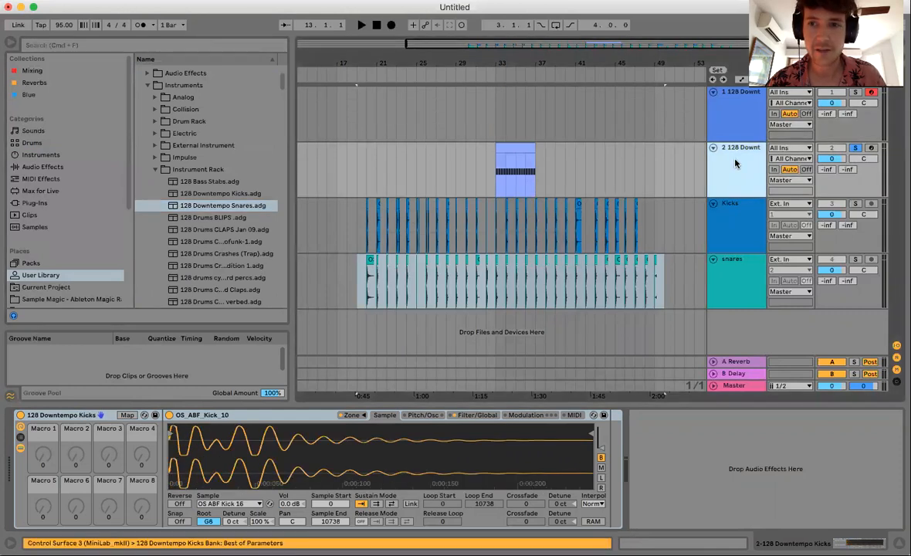
key("Delete")
left_click(747, 122)
key("Delete")
- Add a new MIDI track and delete the Kicks and snares audio tracks
left_click(739, 190)
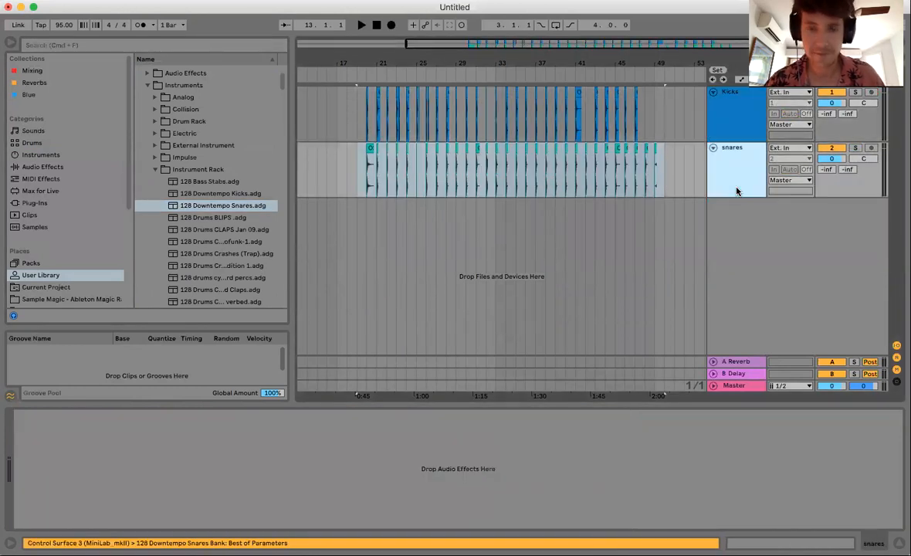
key("super+shift+t")
left_click(736, 190)
left_click(741, 120, "shift")
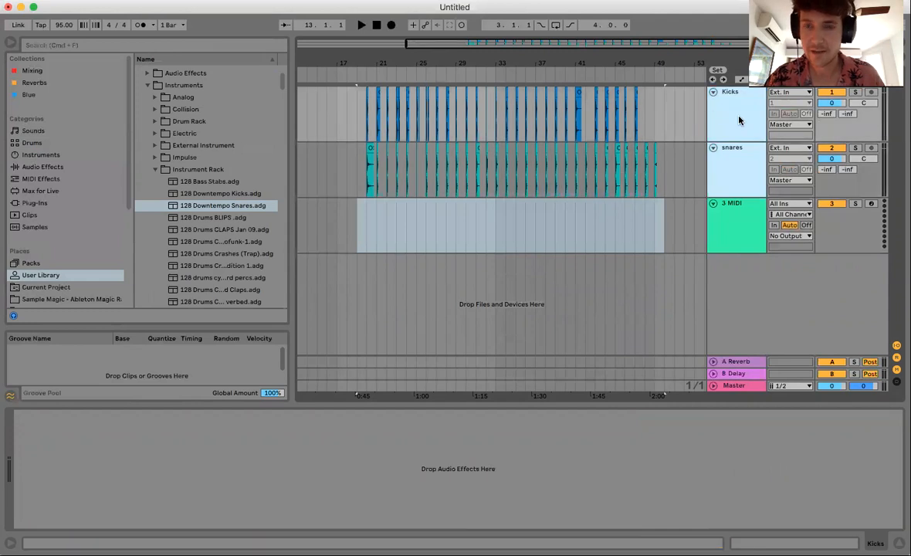
key("Delete")
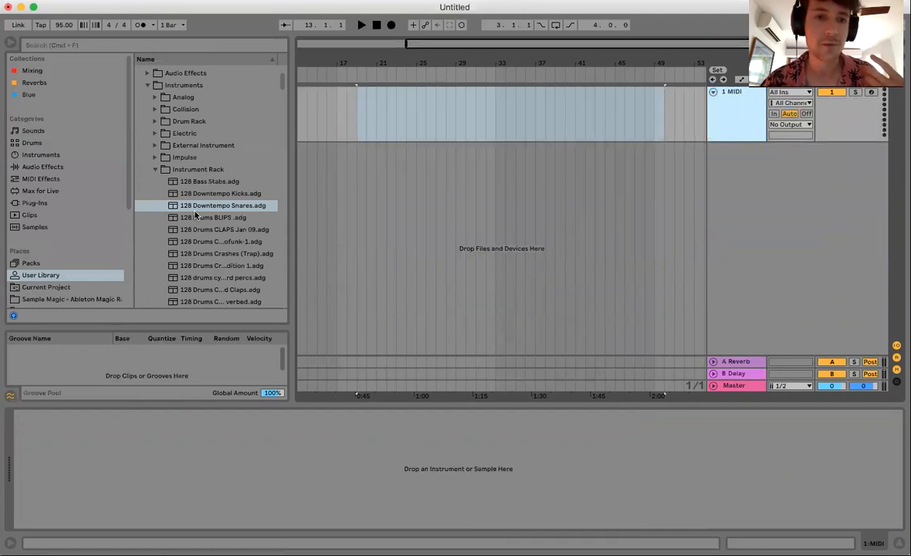
- Load the 128 Downtempo Kicks.adg preset onto the new MIDI track and select that track
left_click_drag(174, 194, 509, 108)
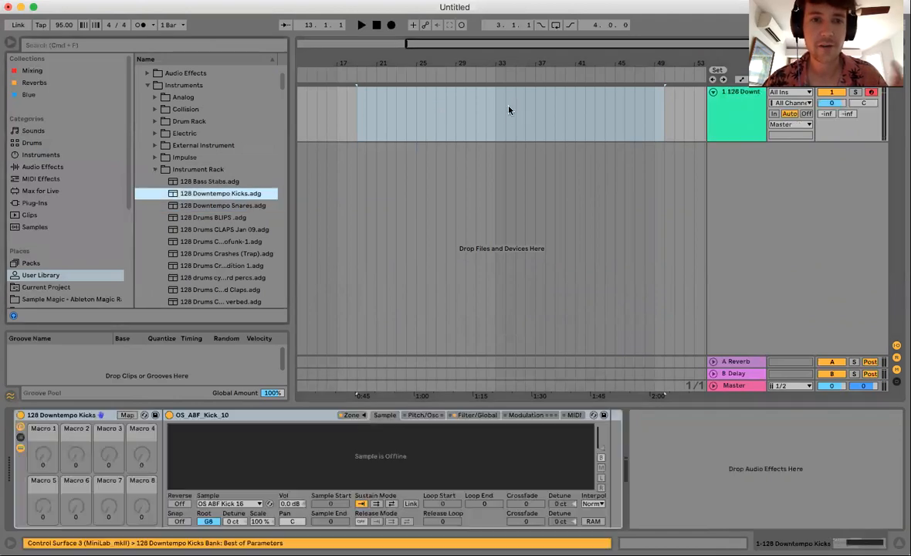
left_click(748, 127)
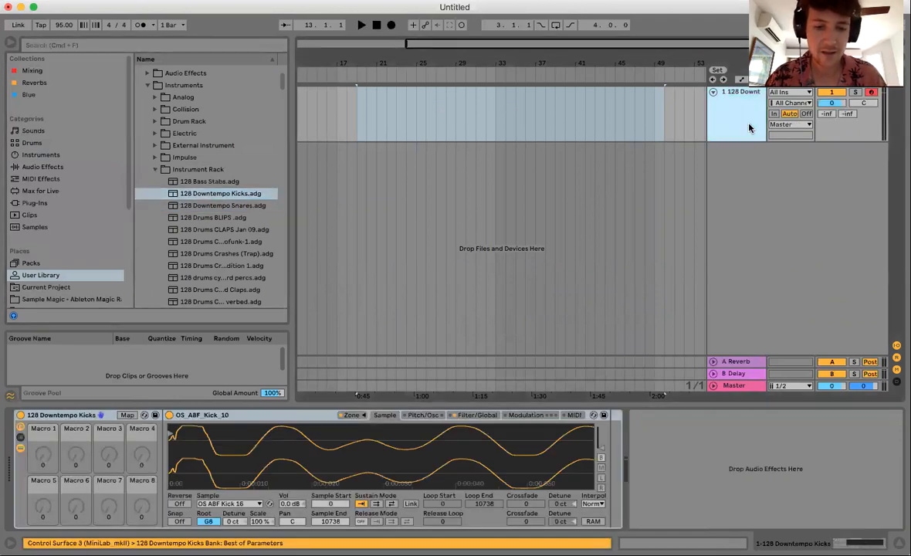
- Add a second MIDI track, load the 128 Downtempo Snares.adg preset onto it, and collapse the Instrument Rack preset folder
key("super+shift+t")
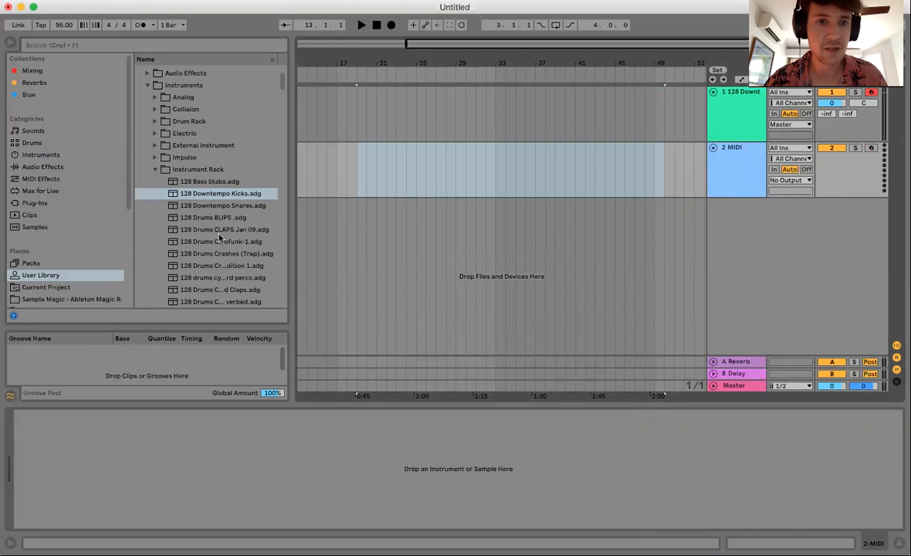
left_click_drag(199, 211, 421, 185)
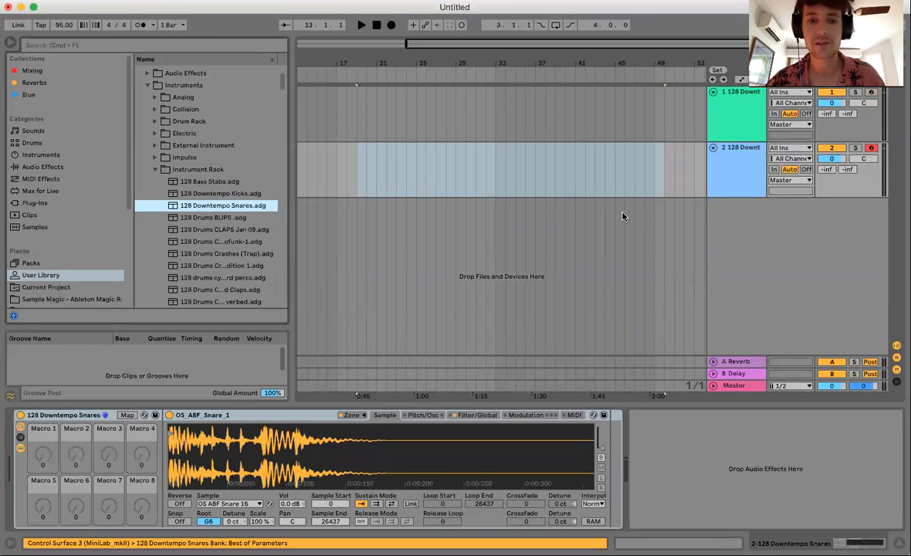
left_click(736, 113)
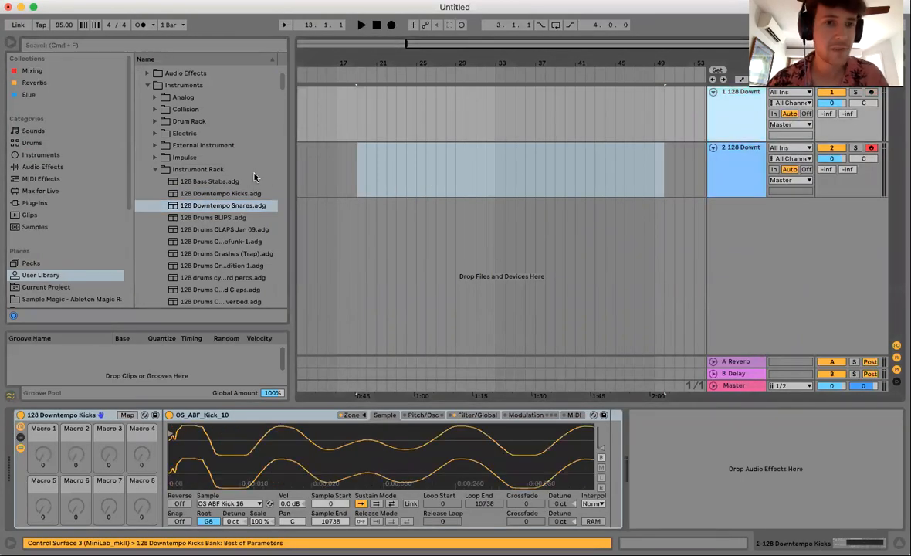
left_click(156, 170)
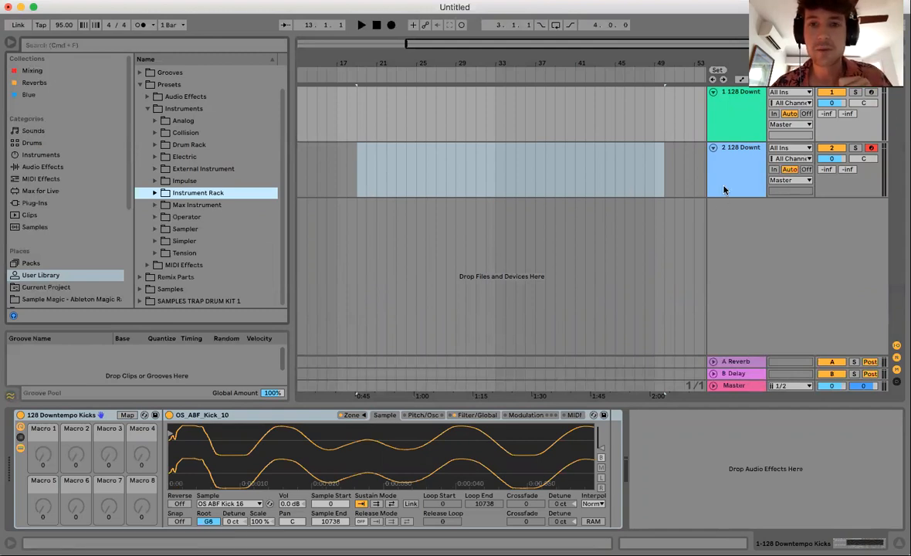
- Add a third MIDI track and place the B Late ana scream riser.alc clip from the library's Midi clips folder at bar 33
key("super+shift+t")
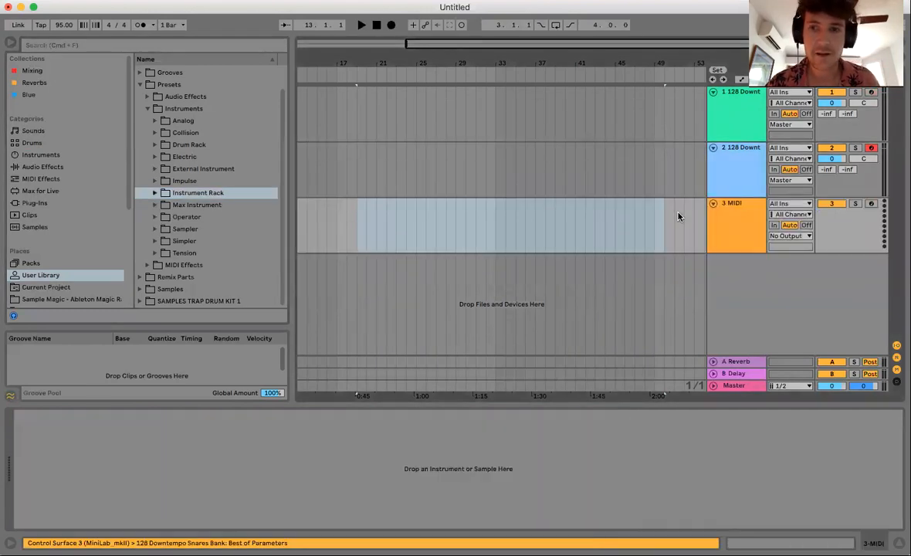
left_click(493, 237)
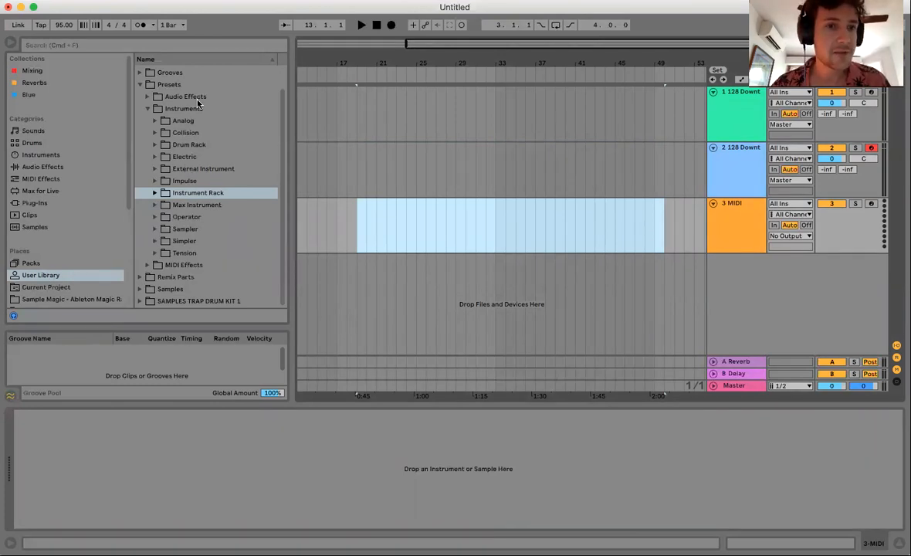
scroll(197, 100, "up", 2)
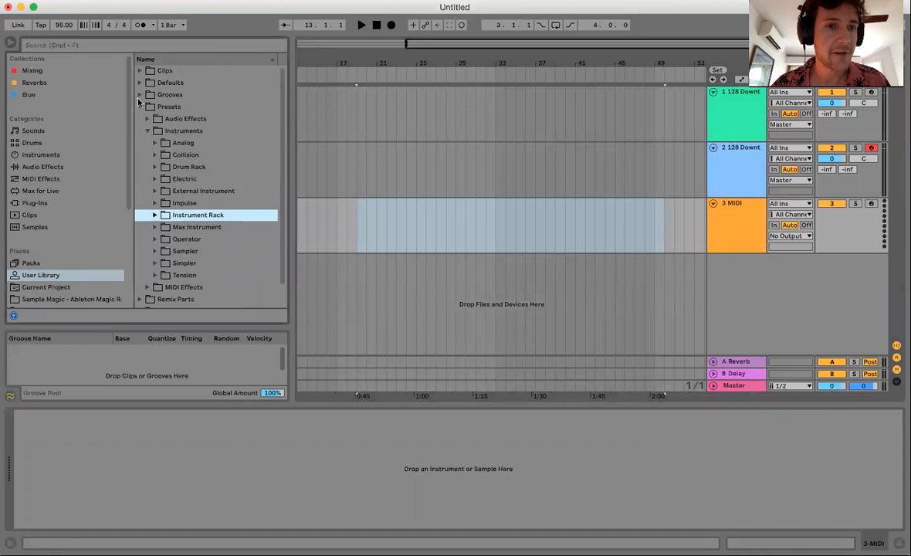
left_click(141, 71)
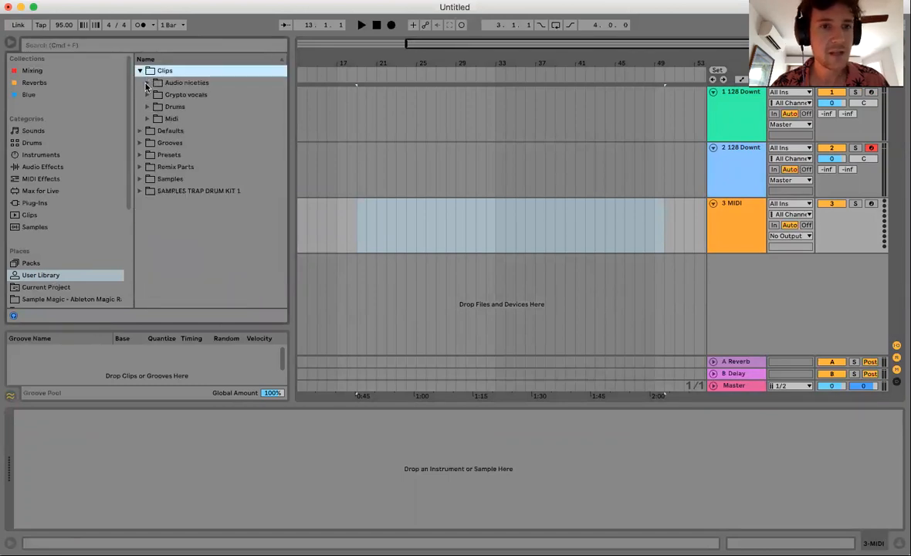
left_click(147, 118)
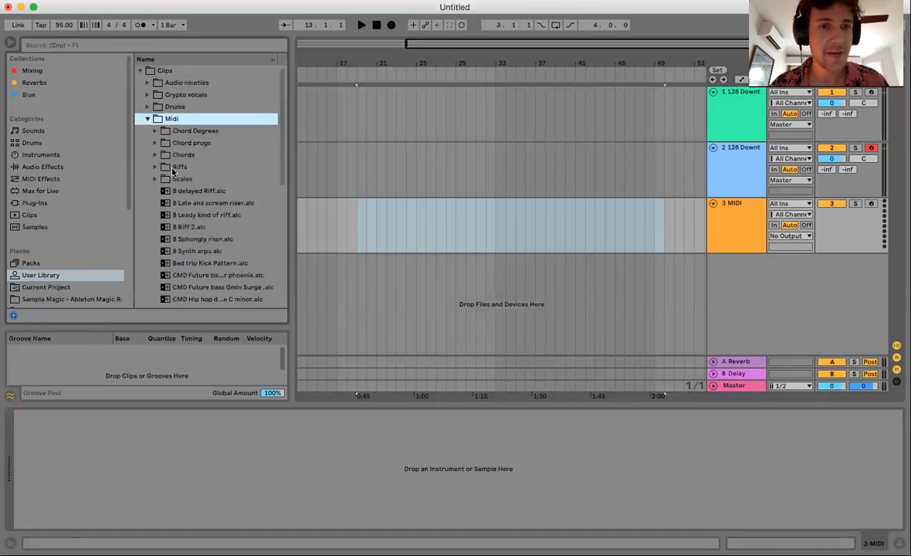
scroll(174, 147, "down", 5)
scroll(175, 171, "up", 5)
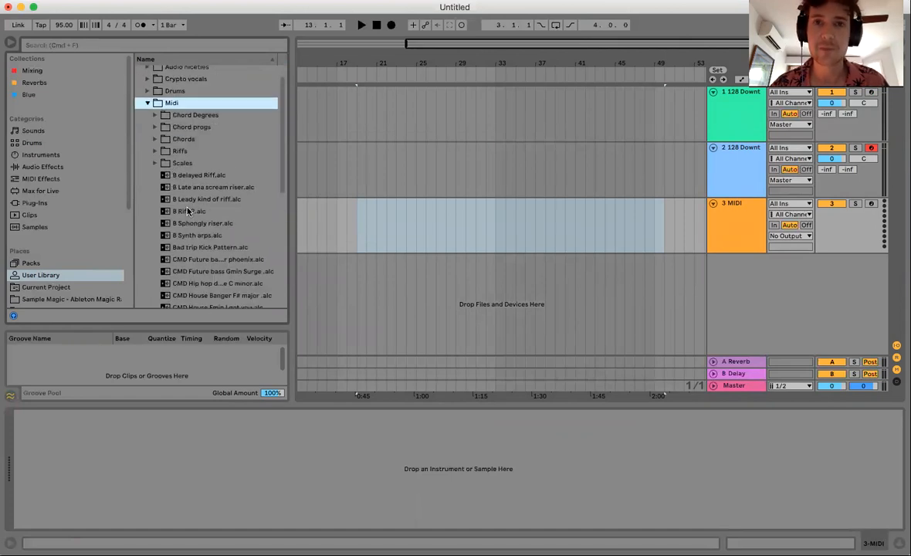
left_click_drag(193, 190, 502, 236)
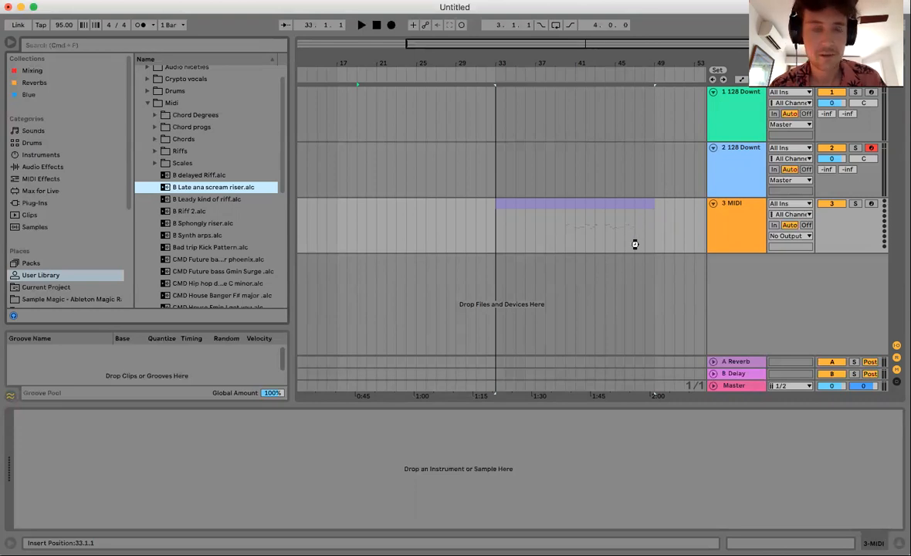
left_click_drag(634, 244, 634, 245)
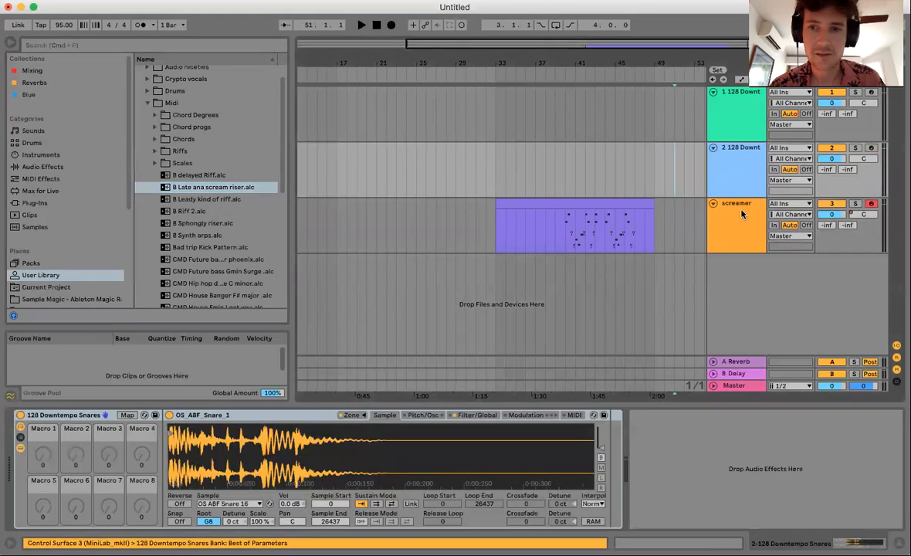
- Examine the instrument and effect devices that came with the clip on the screamer track
left_click(741, 214)
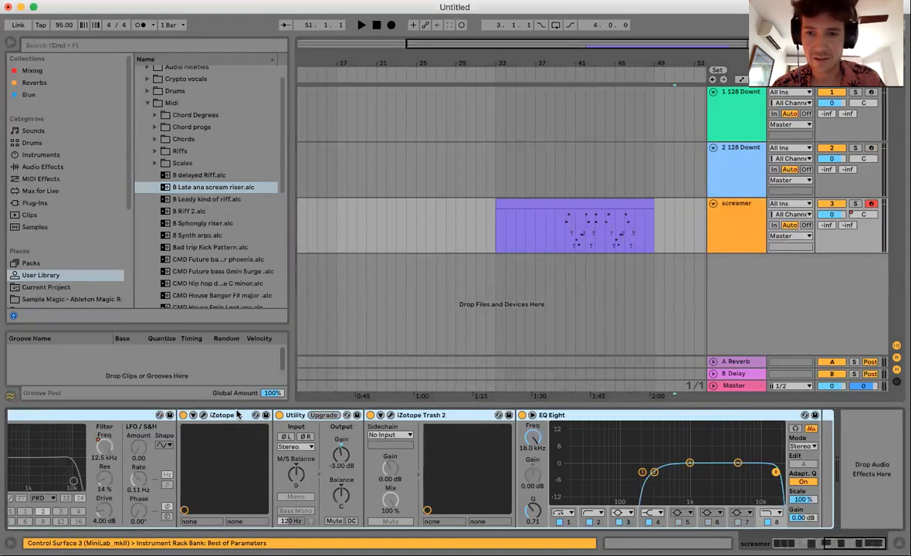
left_click(570, 228)
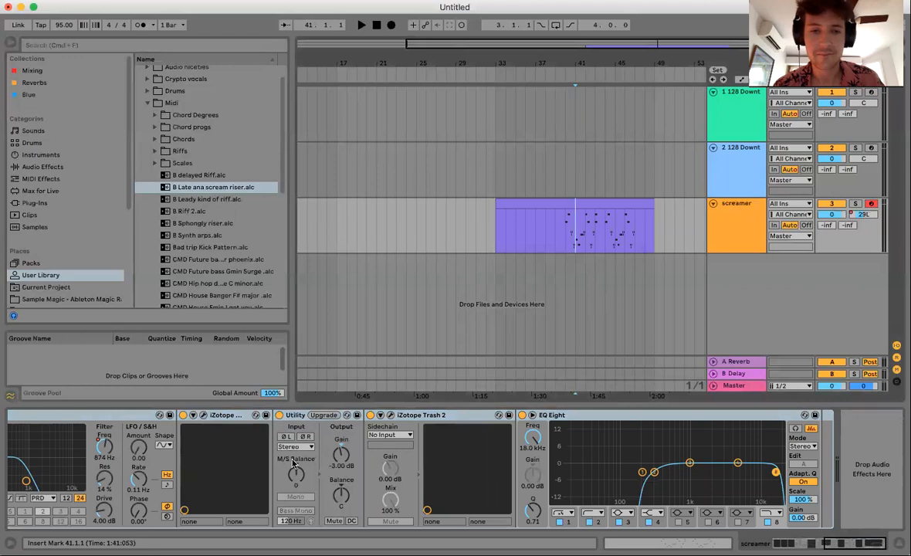
scroll(293, 466, "left", 10)
left_click(18, 418)
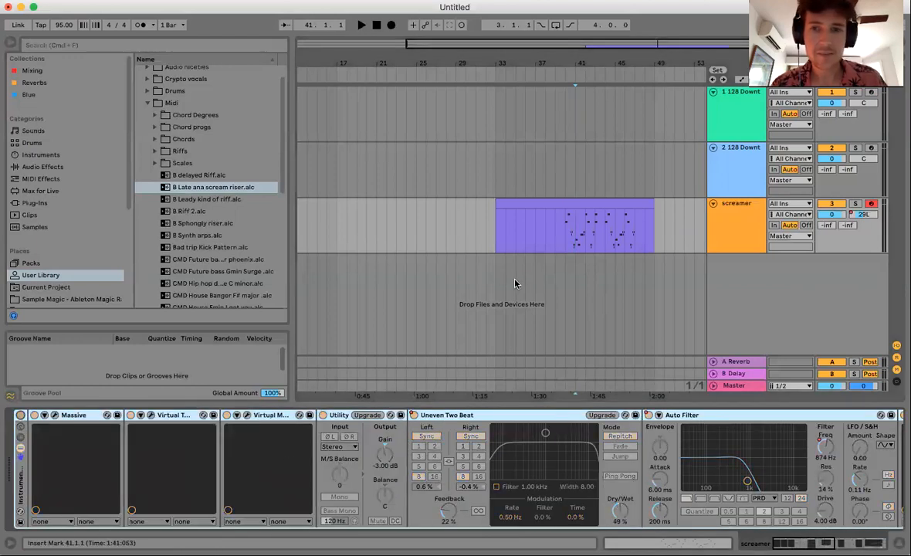
left_click(602, 203)
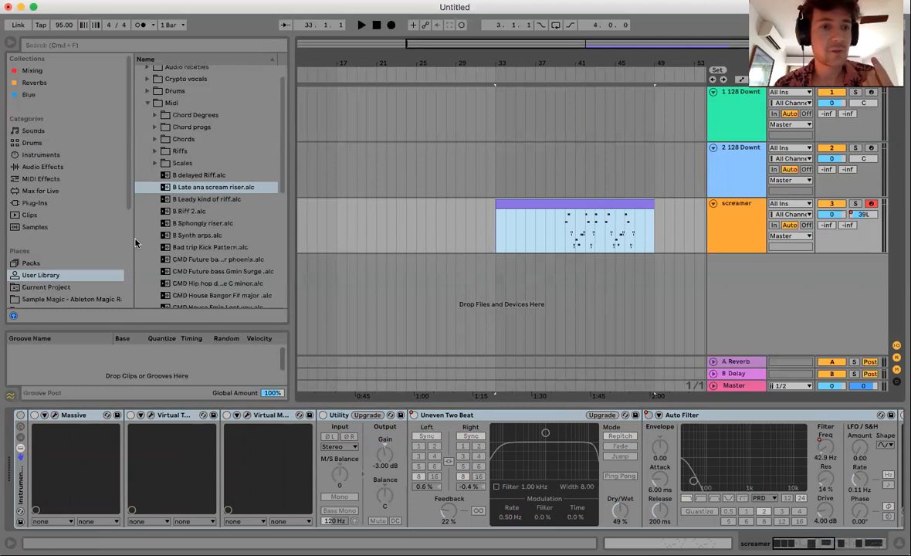
left_click(45, 275)
scroll(154, 162, "up", 1)
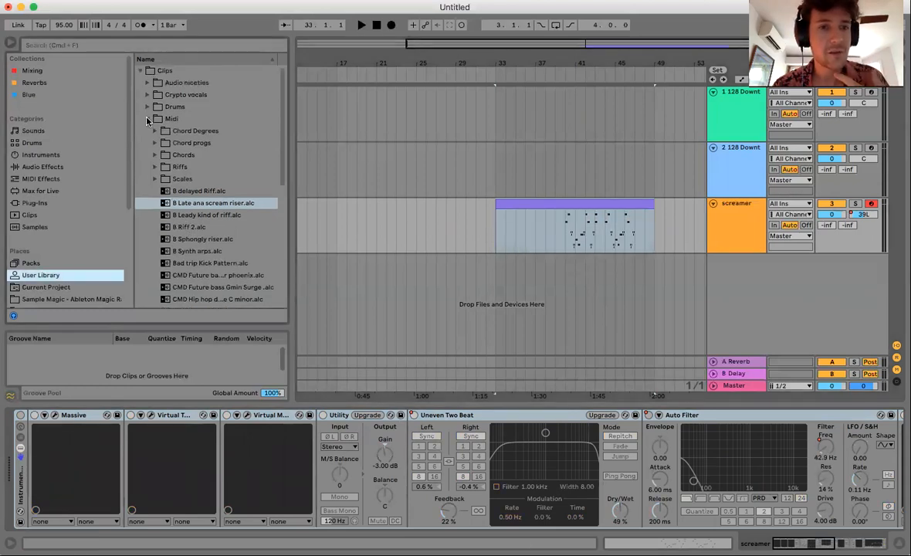
scroll(170, 145, "down", 5)
scroll(186, 161, "up", 5)
left_click(154, 153)
left_click(154, 154)
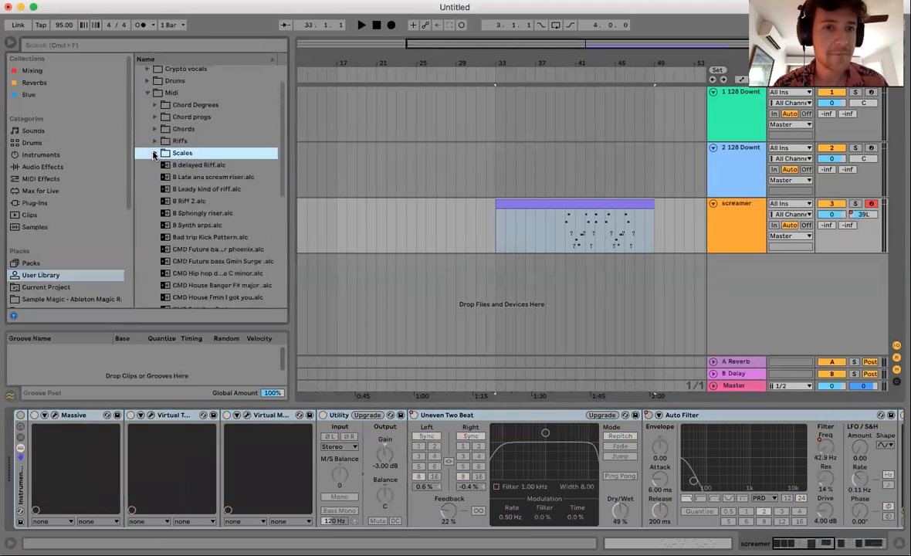
right_click(200, 145)
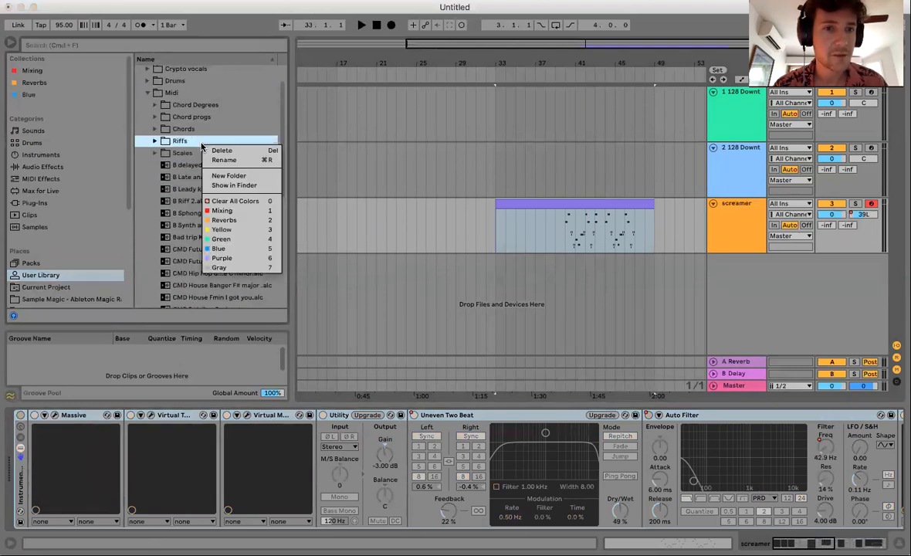
left_click(223, 178)
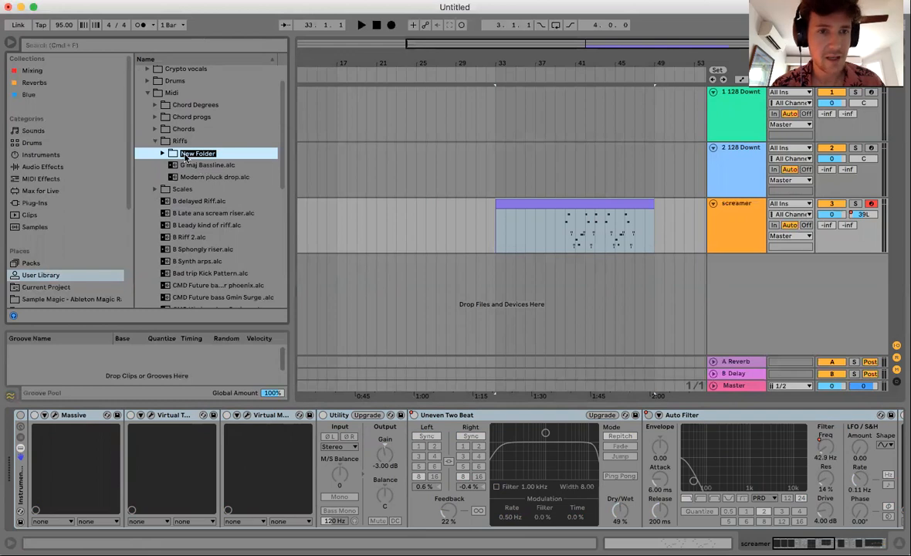
left_click(162, 152)
right_click(171, 158)
left_click(193, 163)
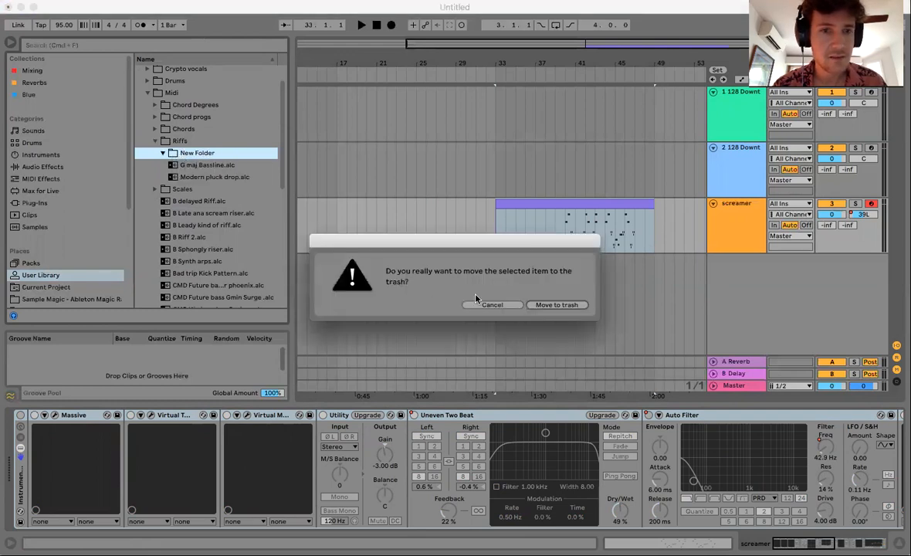
left_click(544, 305)
- Create a folder named Leads inside the Midi clips folder and save the screamer track's clip into it
right_click(150, 93)
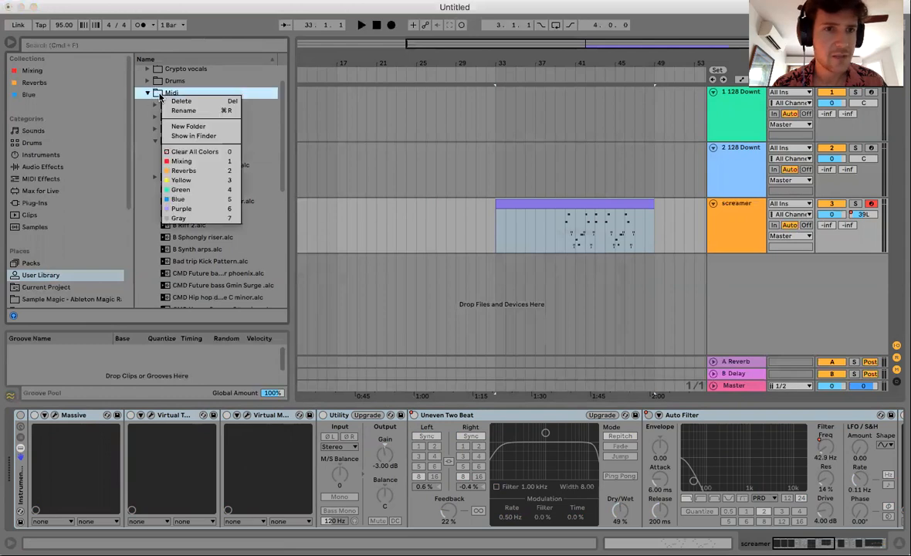
left_click(185, 125)
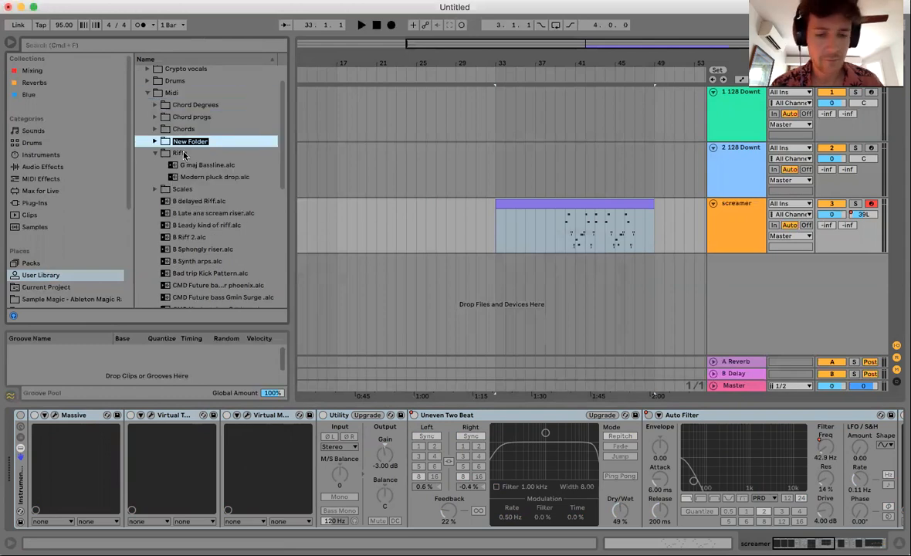
type("Leads")
key("Return")
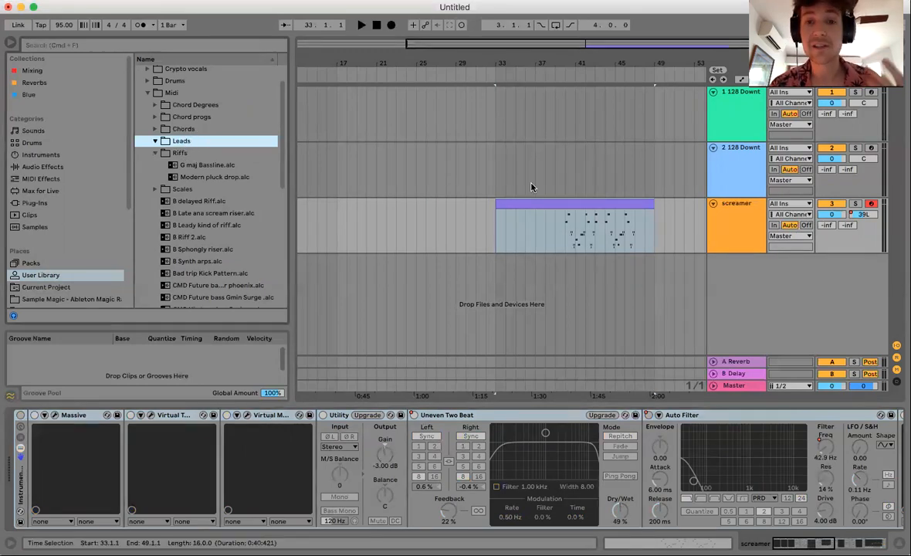
left_click_drag(551, 203, 192, 140)
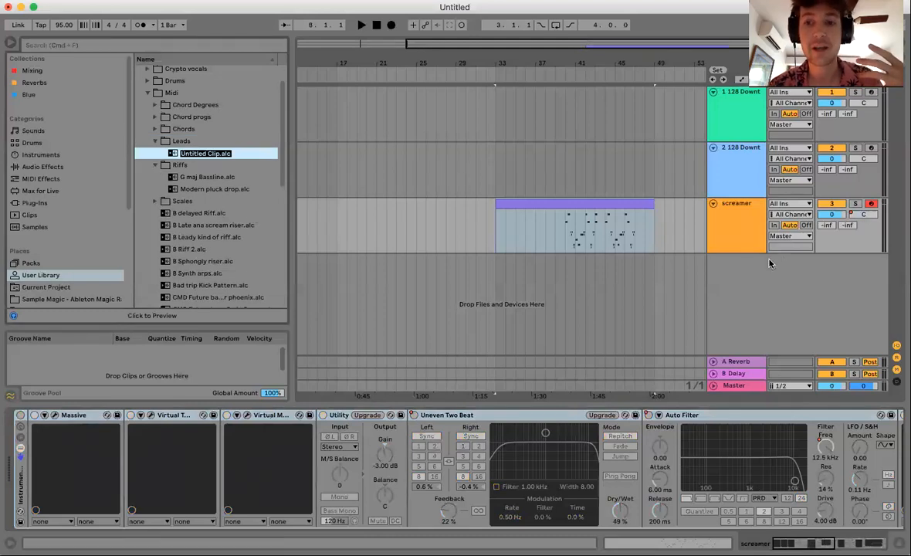
left_click(733, 245)
left_click(562, 204)
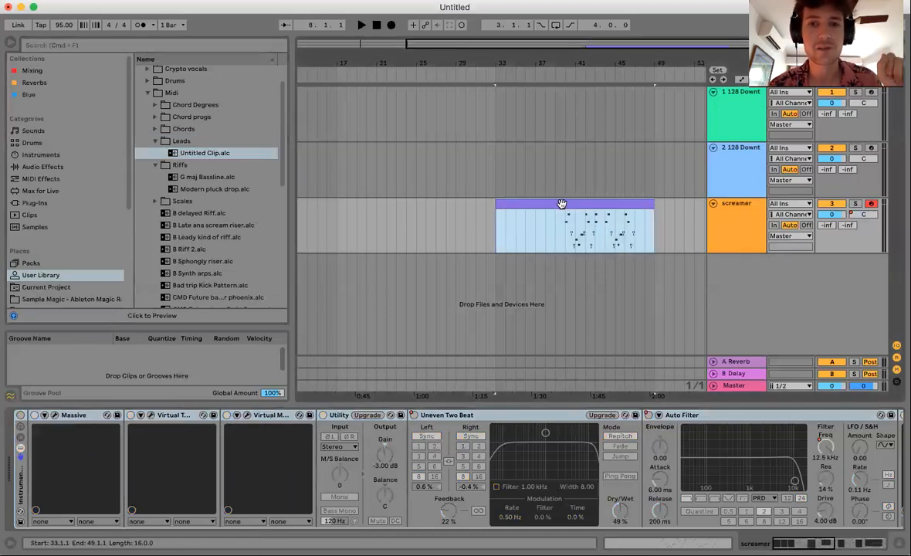
- Move the Leads folder with its saved clip to the trash
left_click(169, 142)
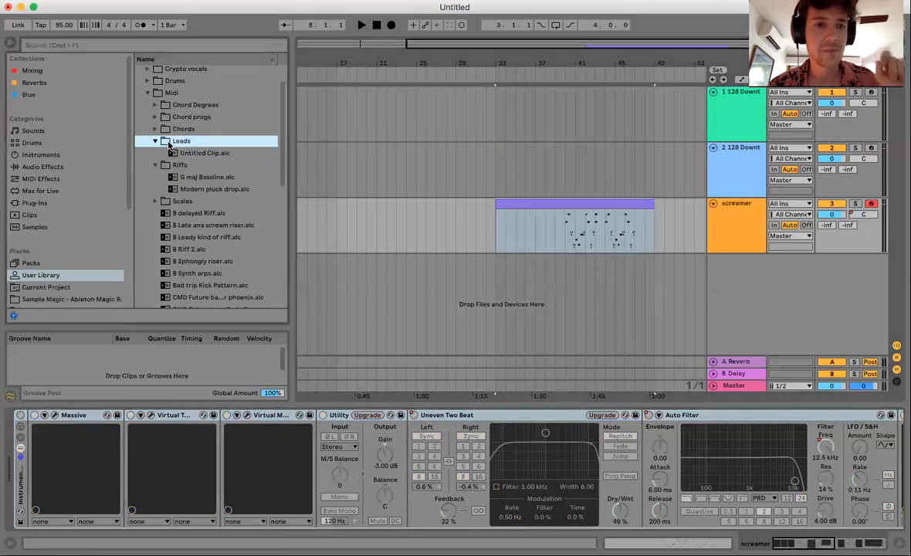
right_click(169, 142)
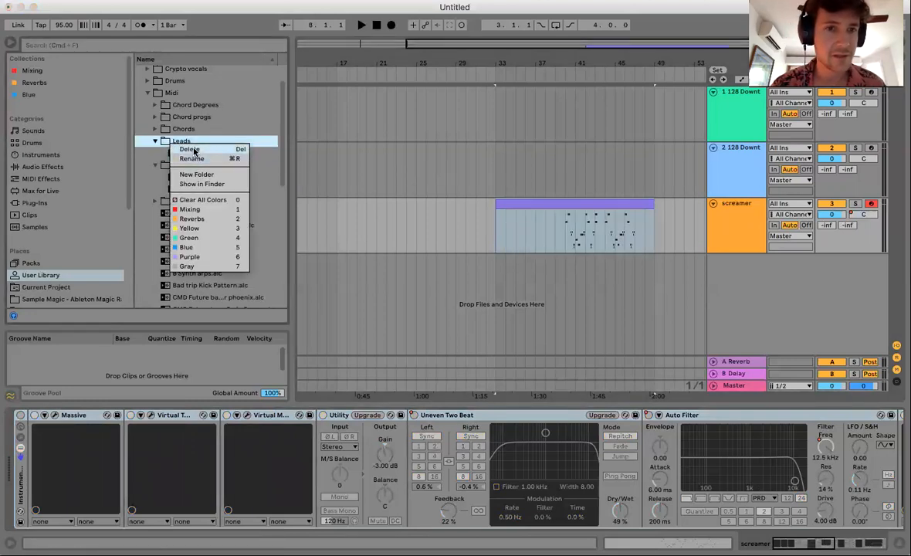
left_click(183, 144)
left_click(531, 304)
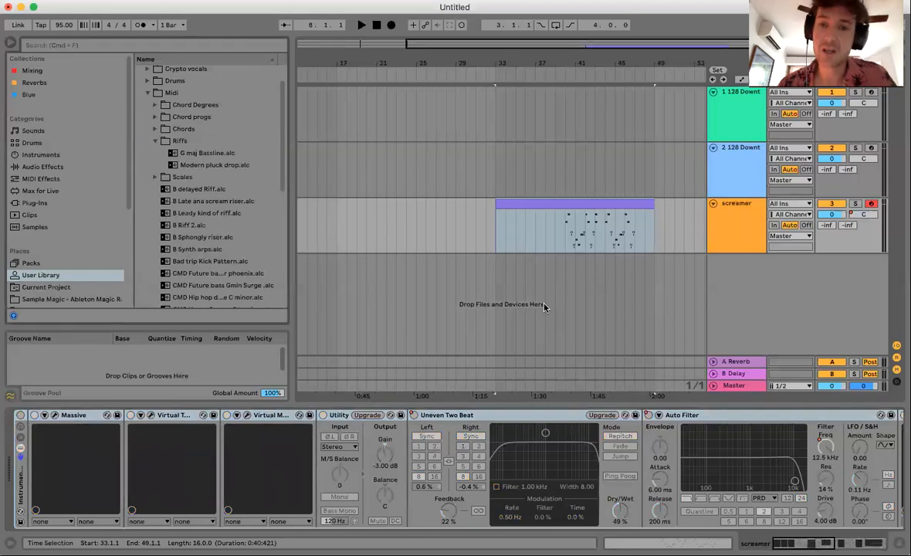
- Delete the clip from the screamer track and rename the track Chords
left_click(574, 206)
key("Delete")
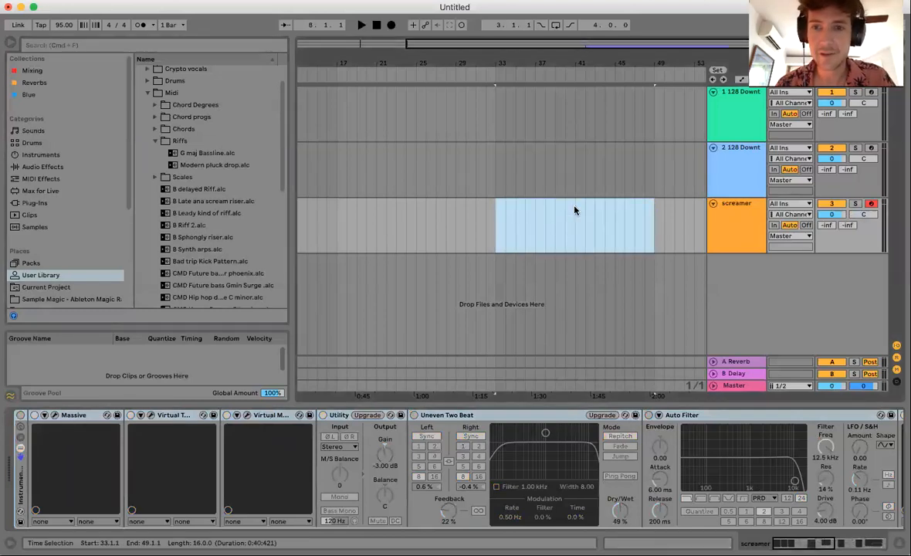
left_click(728, 236)
key("super+r")
type("Chords")
key("Return")
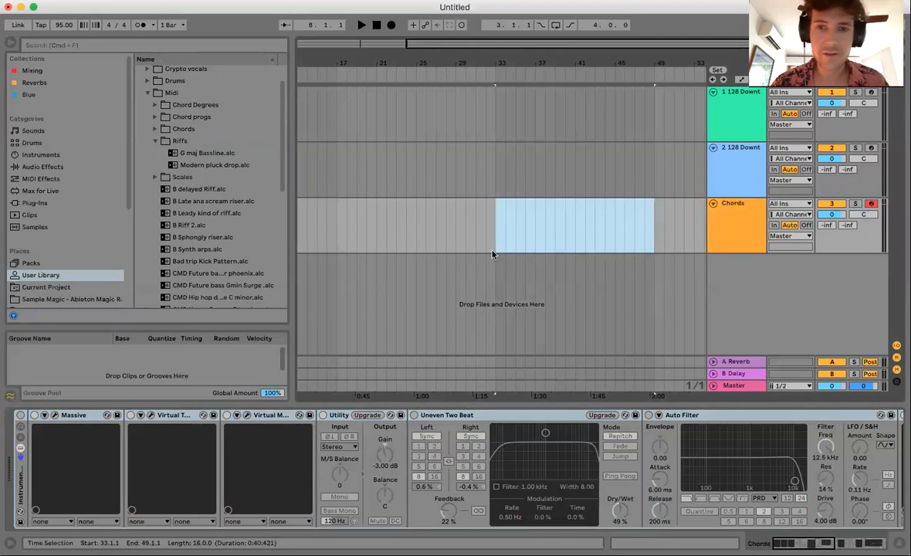
- Add a new MIDI track below the Chords track and name it Scales
left_click(744, 240)
key("super+shift+t")
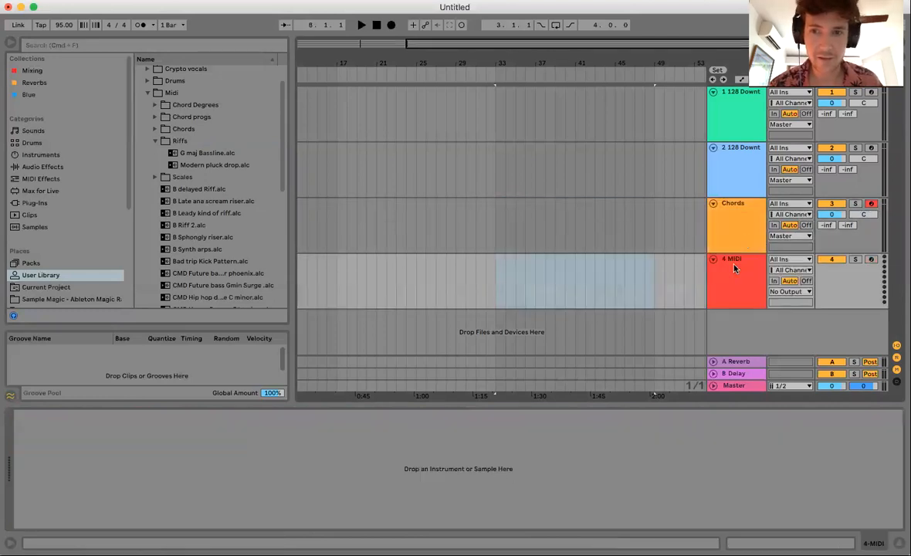
key("super+r")
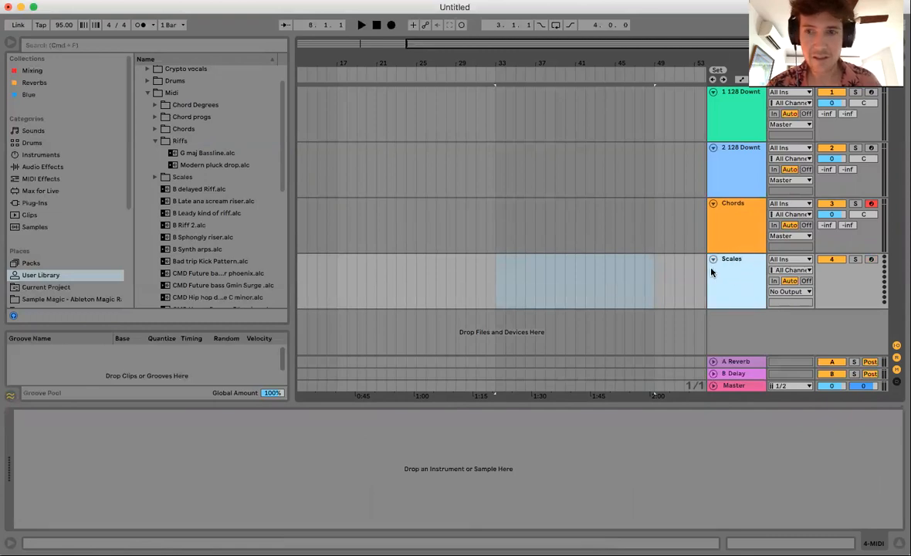
- Expand the library's Chords clip folder and delete the instrument rack from the Chords track
left_click(498, 215)
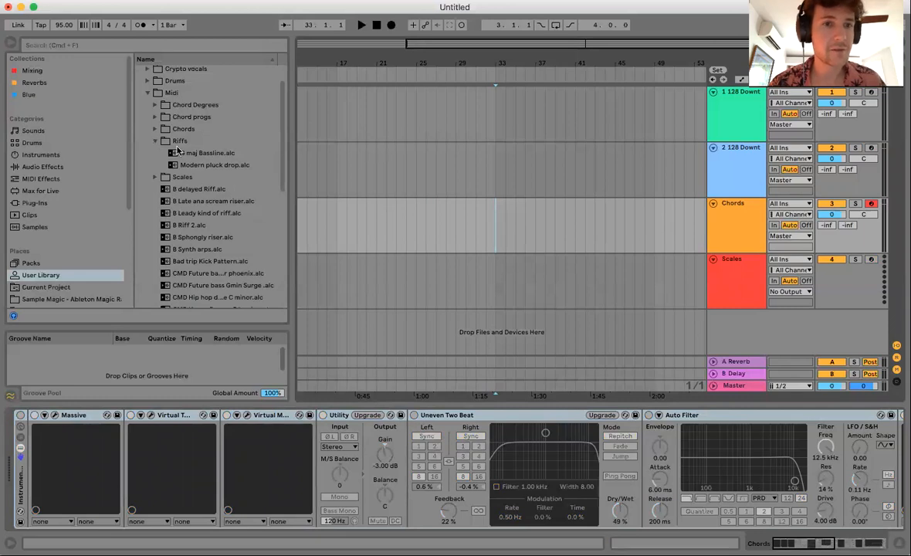
left_click(156, 130)
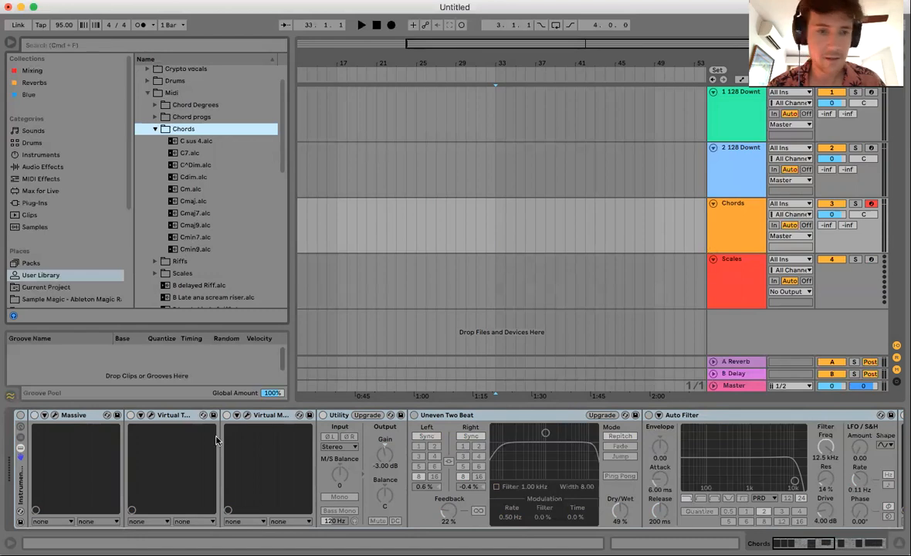
left_click(21, 480)
key("Delete")
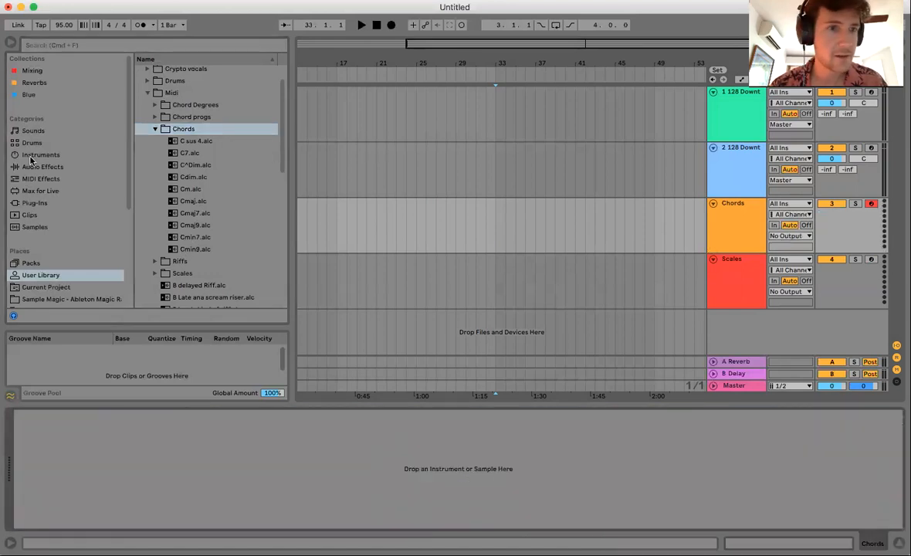
- Find MkI3 Mellow Piano among the Piano & Keys sounds and load it onto the Chords track
left_click(35, 131)
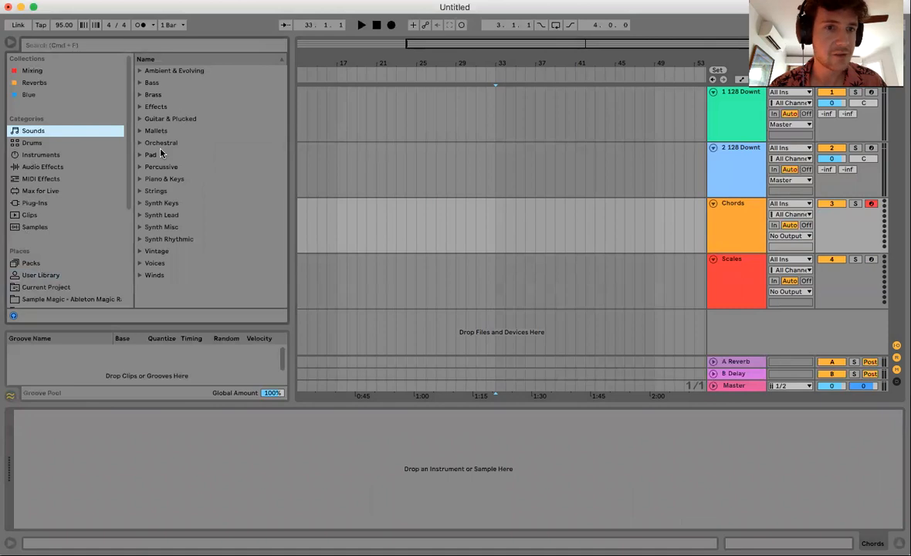
left_click(141, 179)
scroll(189, 185, "down", 10)
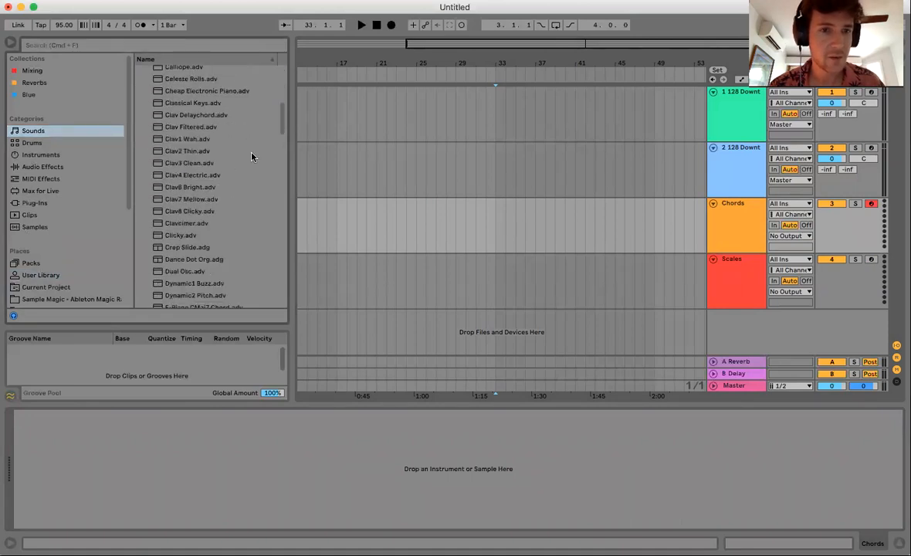
scroll(193, 193, "down", 15)
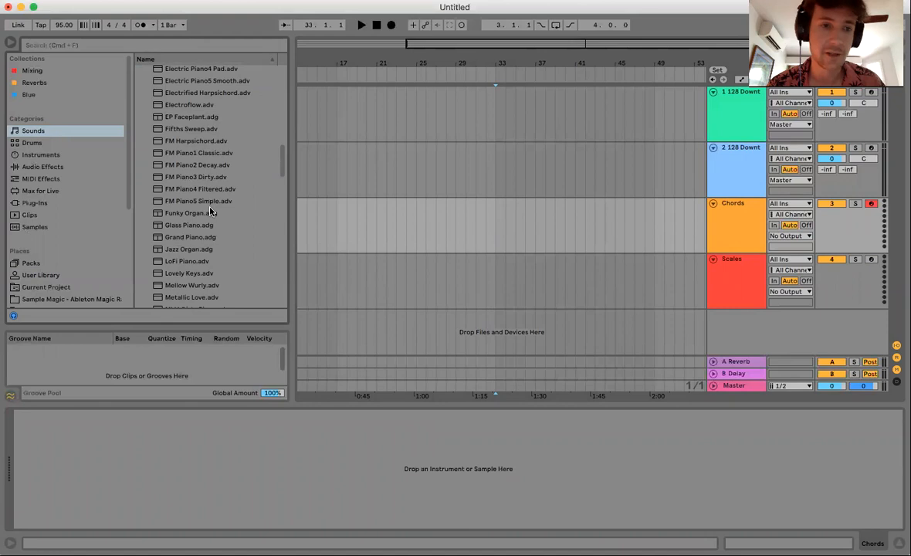
scroll(209, 211, "down", 3)
scroll(210, 210, "down", 4)
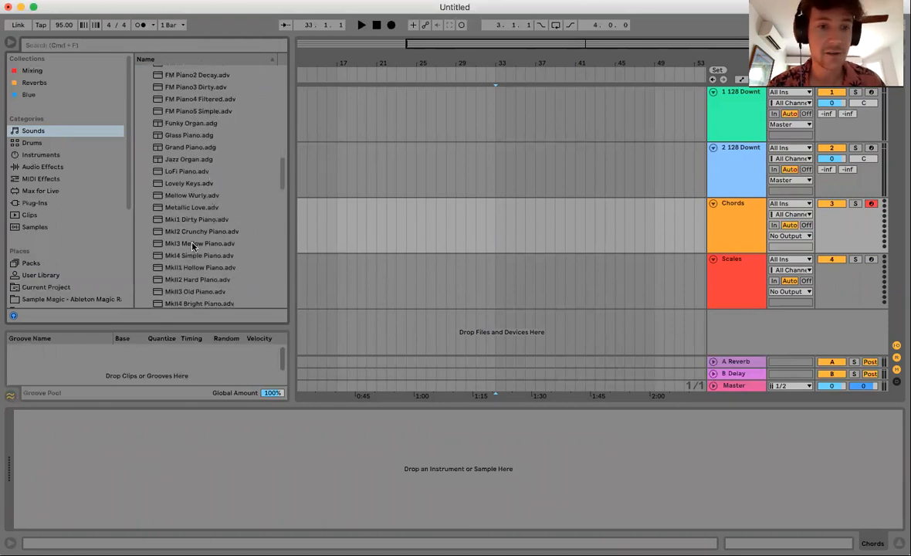
double_click(193, 244)
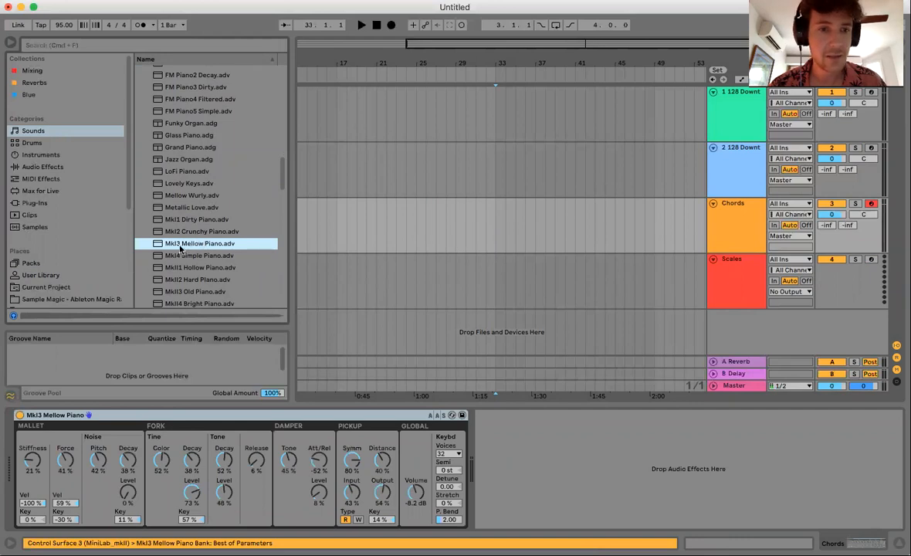
- Place the library's C sus 4 clip at bar 33 of the Chords track and play it back
left_click(496, 233)
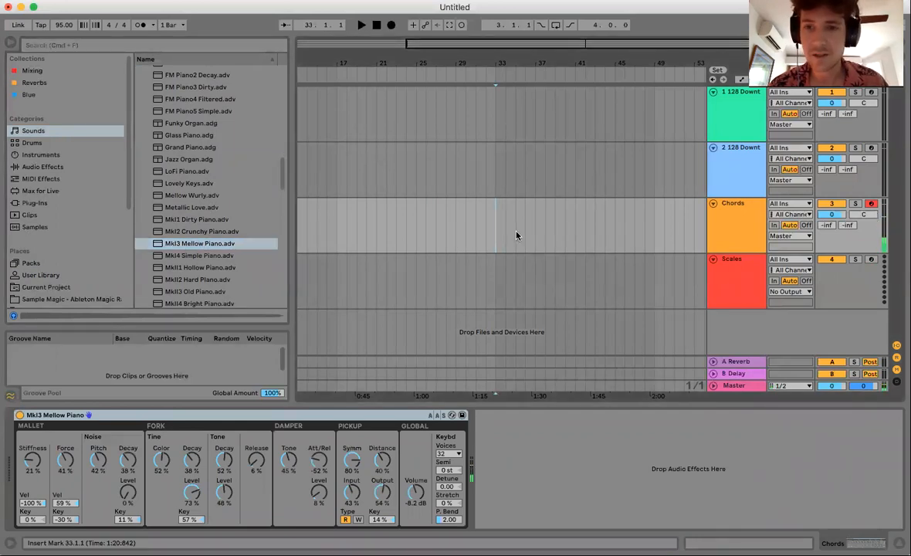
left_click(524, 236, "shift")
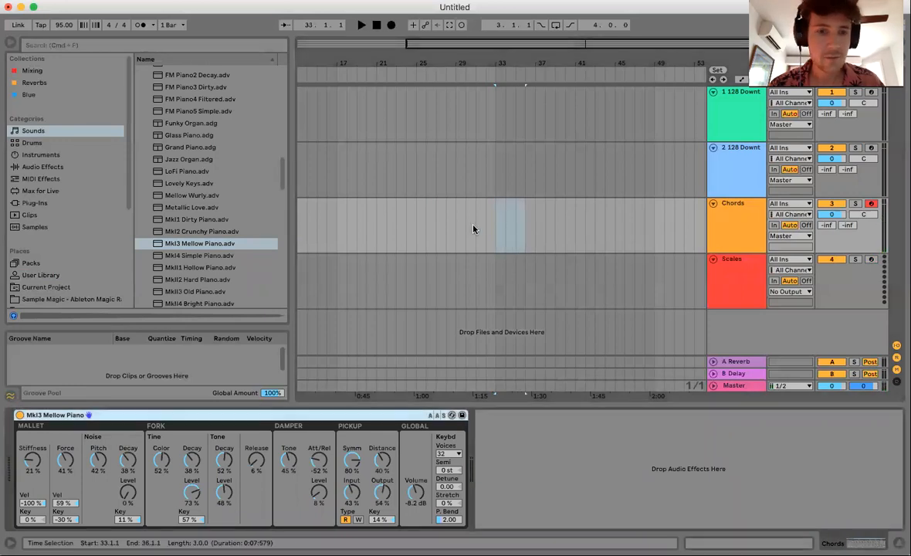
left_click(501, 217, "shift")
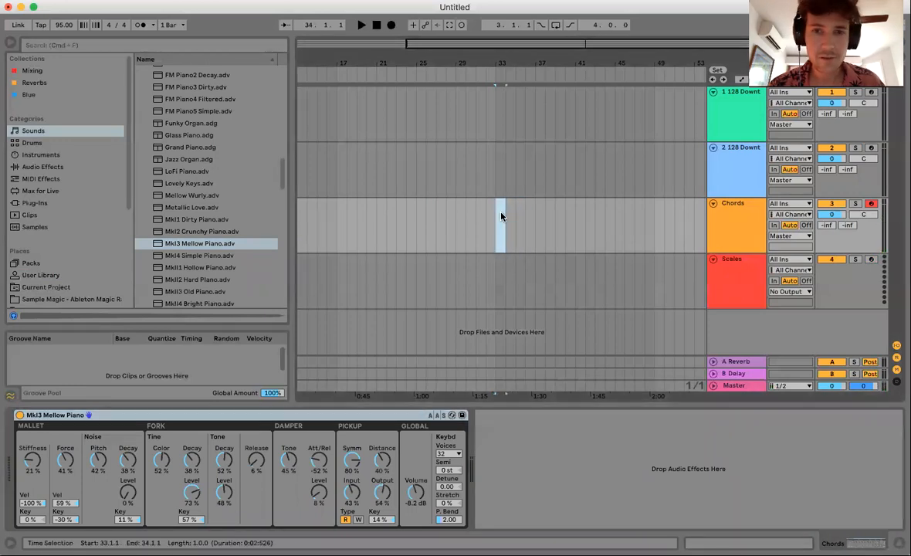
left_click(42, 275)
scroll(176, 181, "up", 2)
left_click_drag(174, 168, 498, 224)
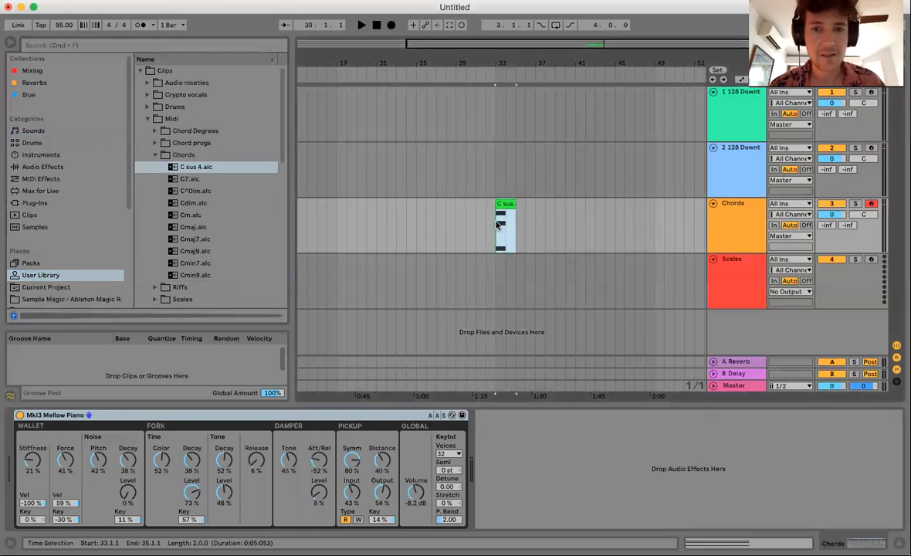
key("space")
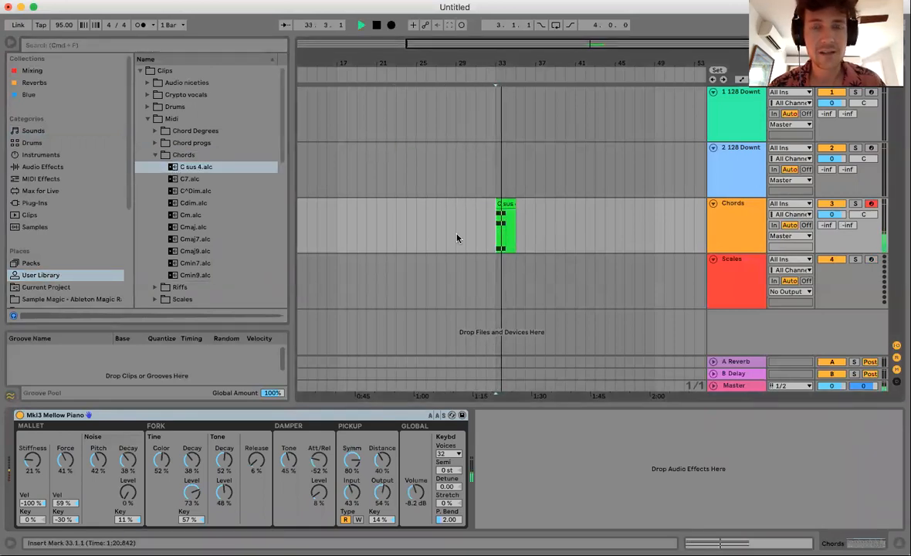
key("space")
- Add the remaining chord clips C7, Cdim, C^Dim, Cm, Cmaj, Cmaj7, Cmaj9, Cmin7 and Cmin9 to the Chords track from bar 36 onward
left_click_drag(177, 180, 526, 220)
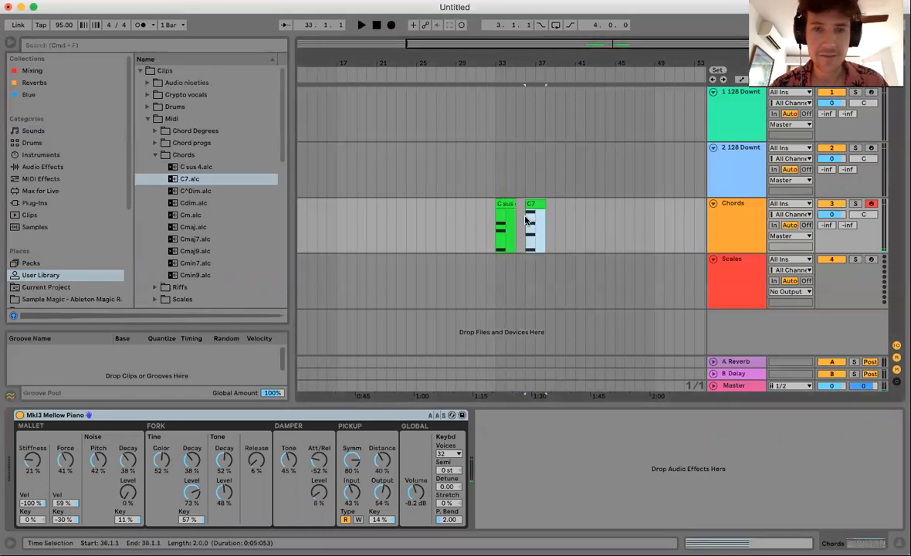
left_click_drag(187, 191, 576, 224)
left_click_drag(251, 202, 548, 223)
left_click_drag(188, 214, 608, 247)
left_click_drag(187, 238, 651, 236)
scroll(337, 235, "right", 3)
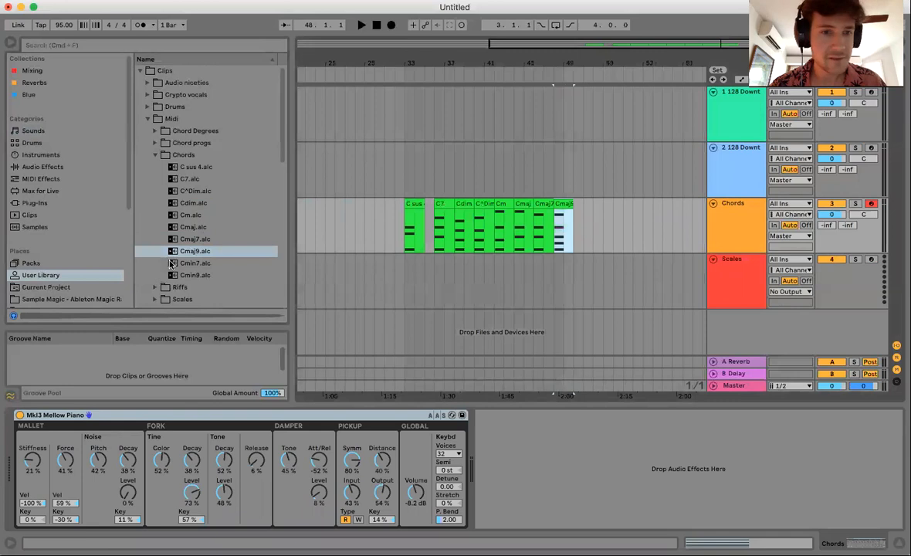
left_click_drag(178, 263, 584, 242)
left_click_drag(194, 275, 600, 241)
- Play back the Cmaj7, Cmin7 and Cmin9 clips on the Chords track to compare their sound
left_click(573, 238)
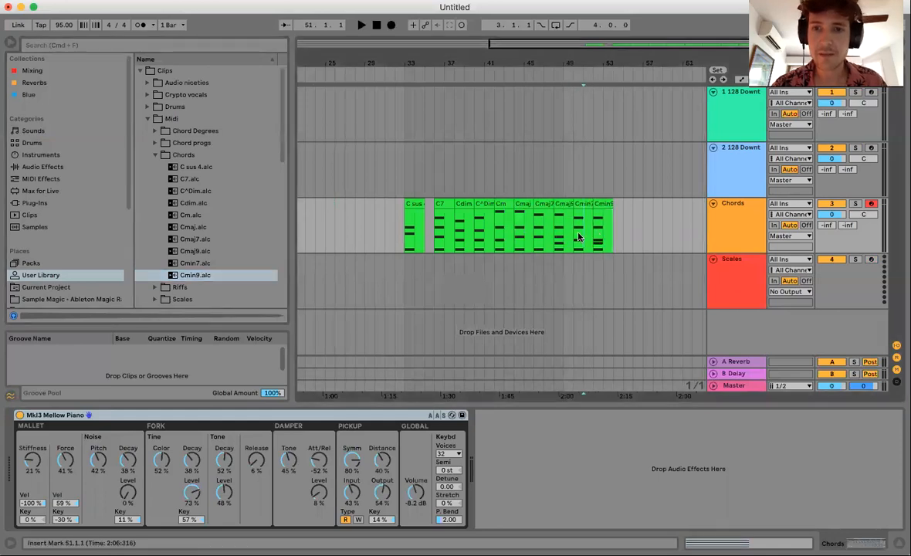
left_click(536, 239)
key("space")
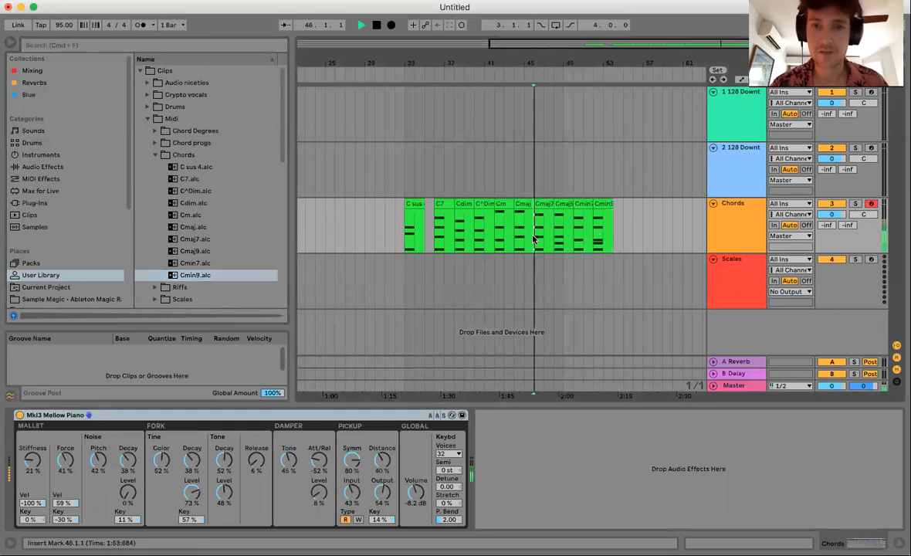
left_click(574, 244)
left_click(599, 241)
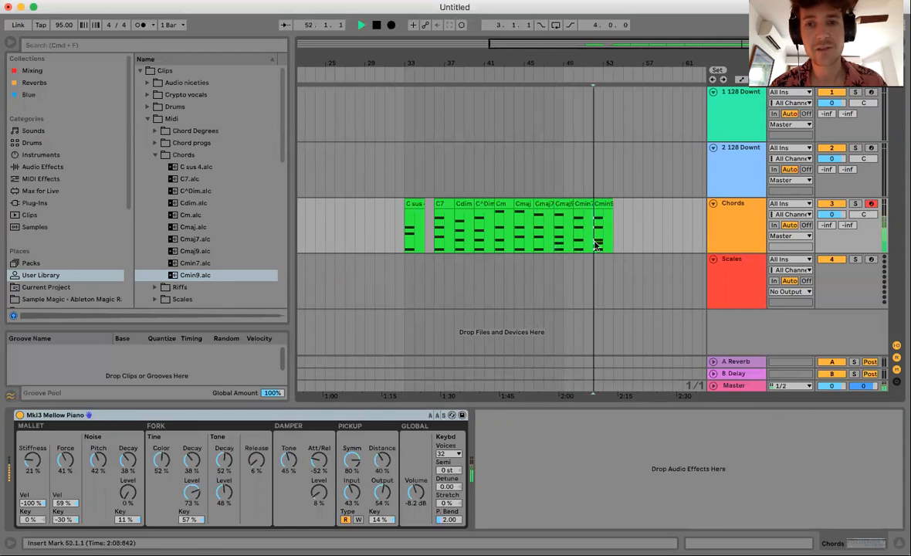
left_click(621, 241)
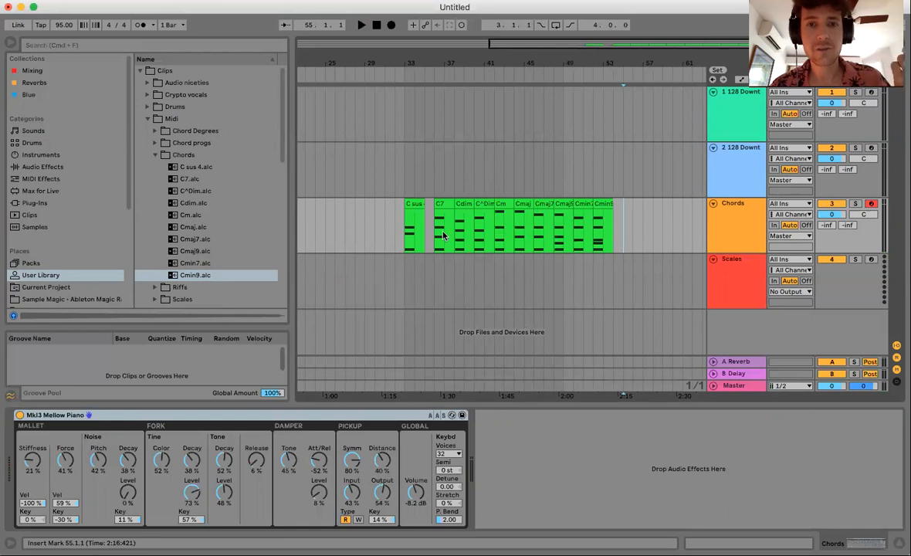
- Copy the Cm clip to bar 57 of the Chords track
left_click(500, 204)
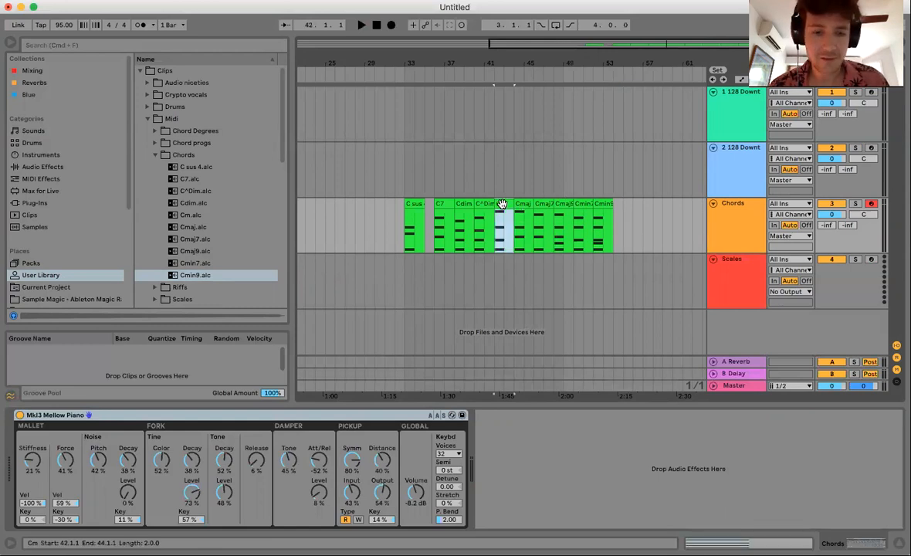
left_click(642, 230)
key("super+v")
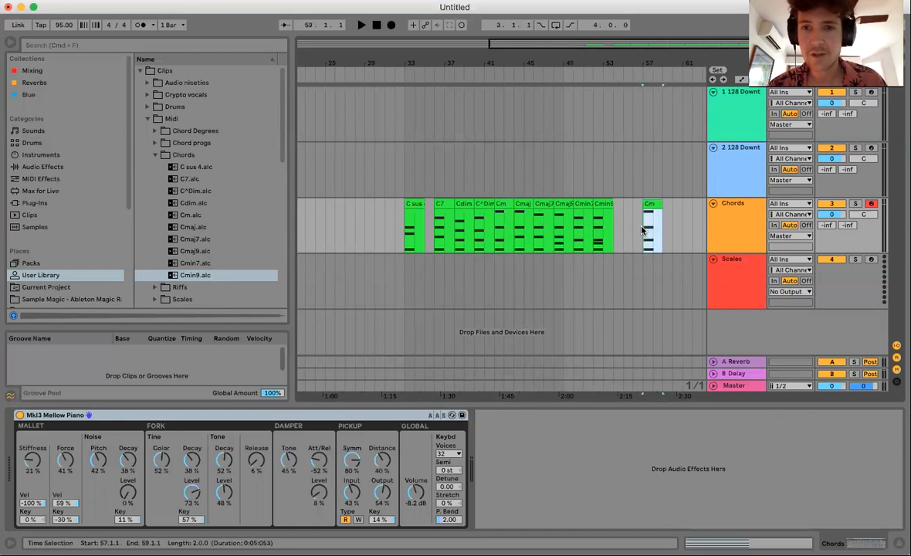
left_click(651, 203)
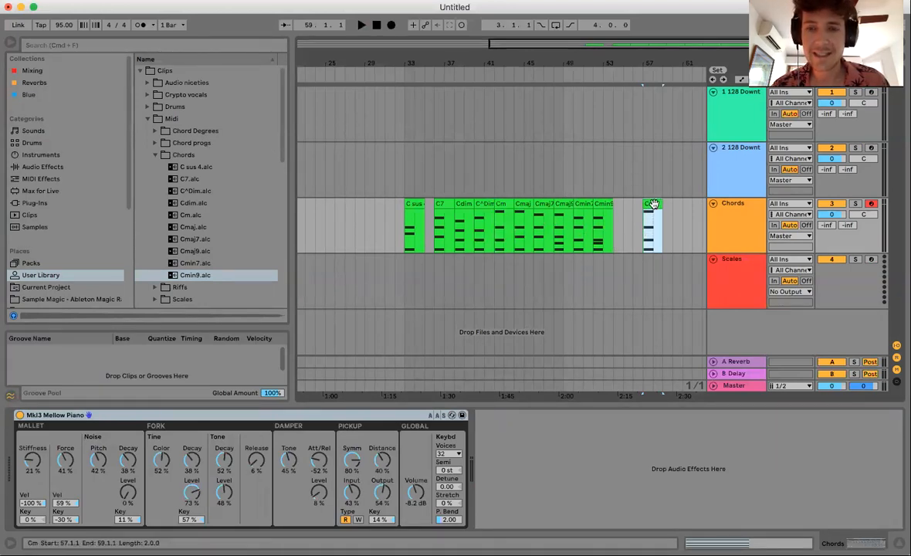
- Paste copies of Cmaj at bars 59 and 61 and a copy of Cm at bar 63 on the Chords track
left_click(525, 204)
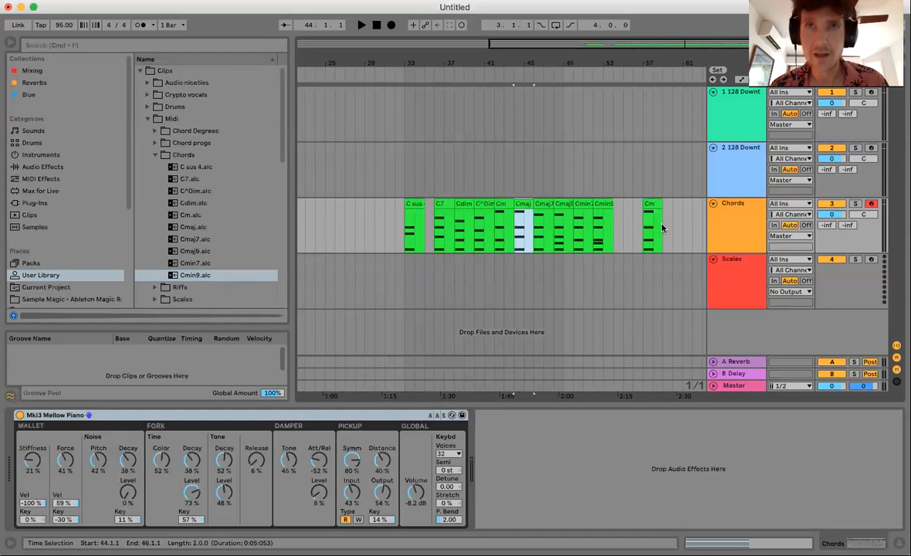
left_click(662, 228)
key("ctrl+v")
left_click(685, 226)
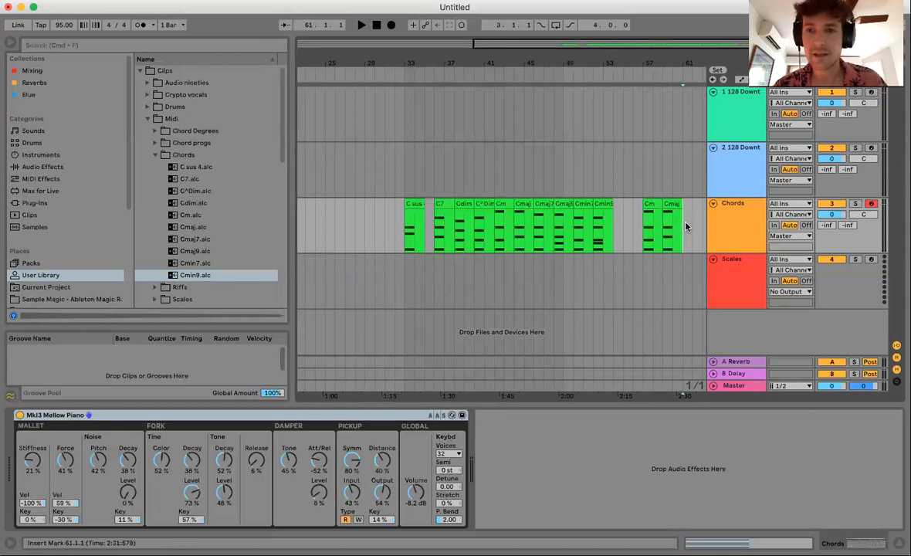
left_click(650, 207)
scroll(650, 209, "right", 3)
left_click(647, 224)
key("super+v")
- Rearrange the four copied chord clips so they overlap and start half a bar apart from bar 57
left_click_drag(588, 226, 672, 226)
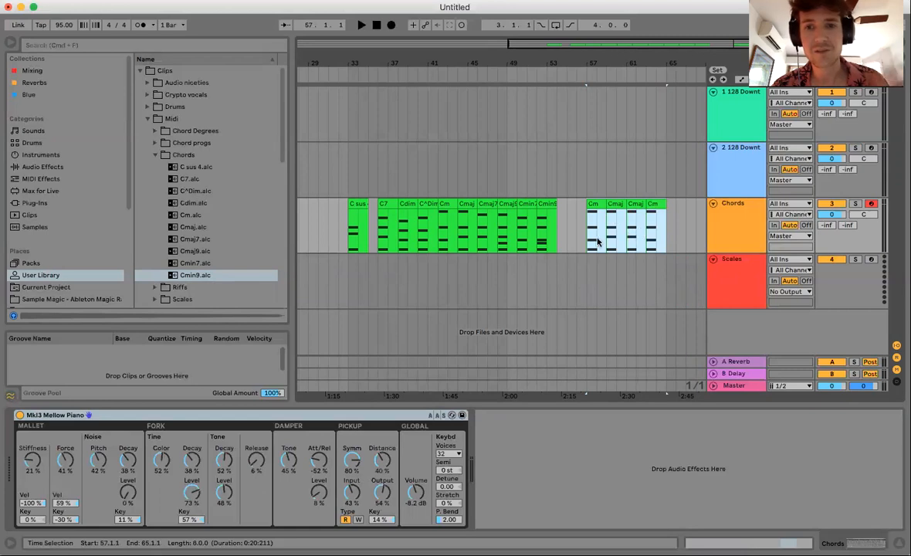
left_click_drag(609, 206, 622, 203)
left_click(577, 223)
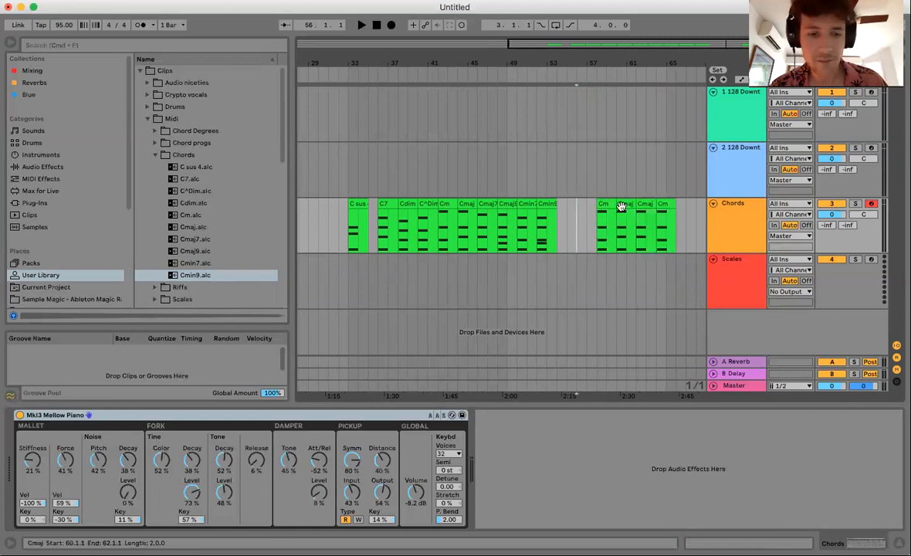
scroll(555, 170, "up", 3)
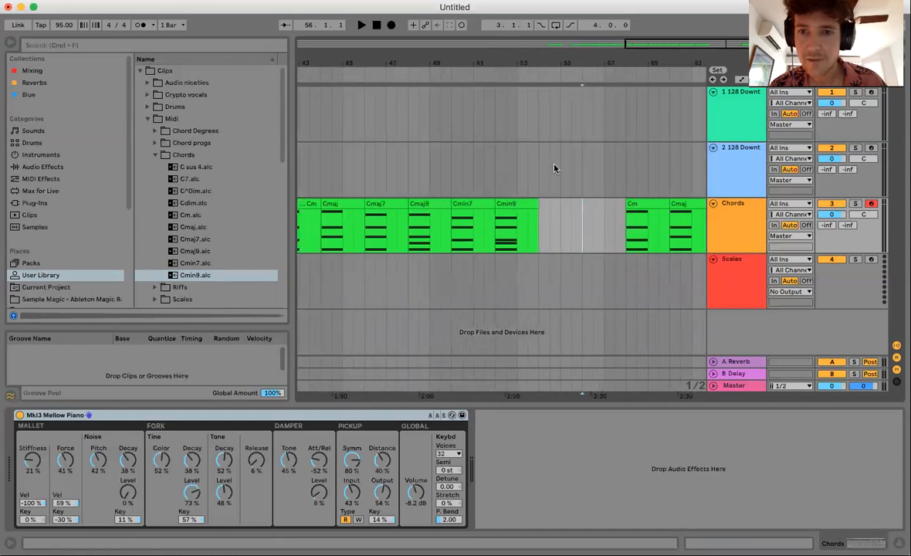
scroll(544, 193, "right", 1)
left_click_drag(520, 205, 501, 216)
left_click(557, 203)
left_click_drag(556, 203, 511, 211)
left_click_drag(647, 203, 484, 238)
- Play back the four-chord sequence from bar 57 of the Chords track
left_click(476, 236)
key("space")
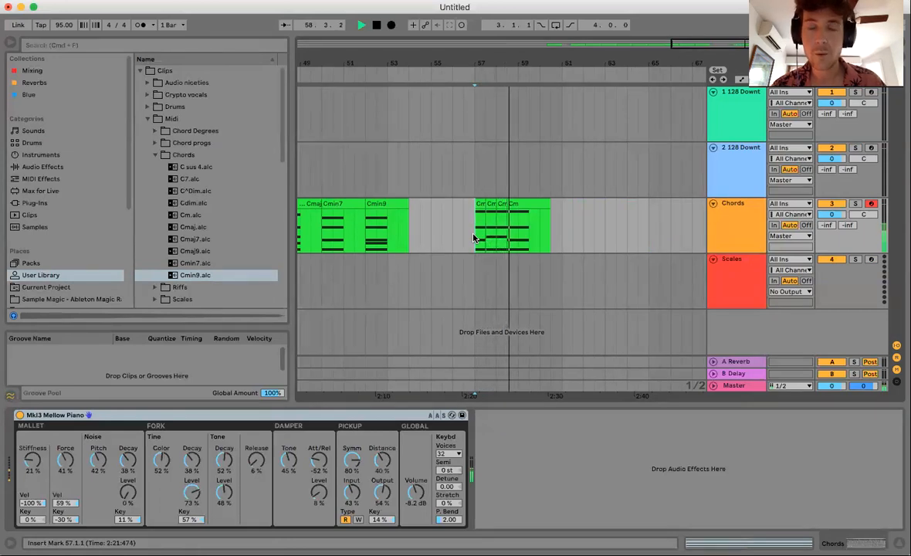
key("space")
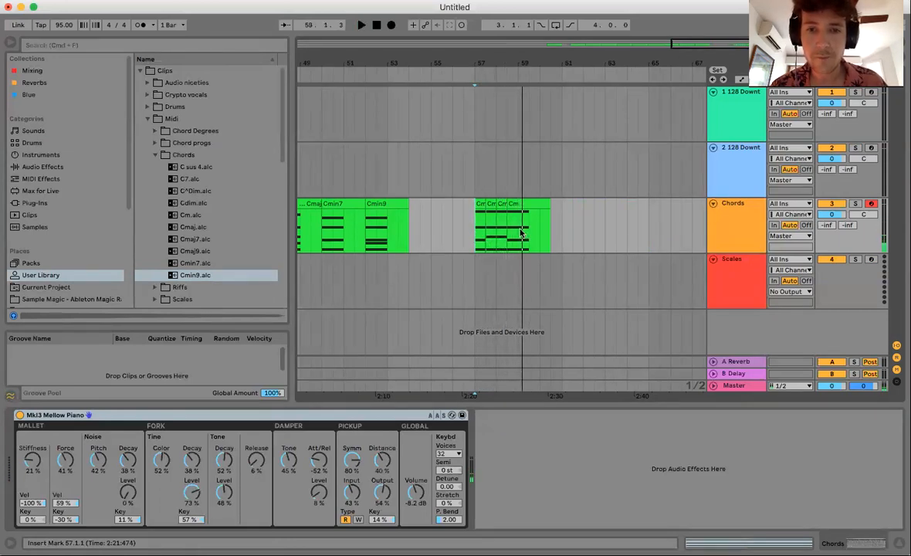
left_click(518, 233)
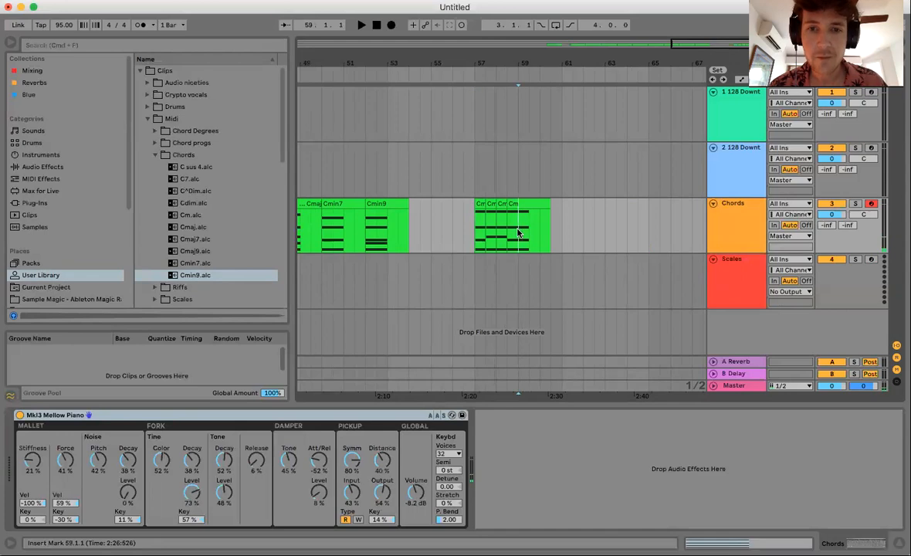
- Transpose all notes of the Cm clip at bar 57 up four semitones to E3-E4 and rename the clip Em
double_click(480, 203)
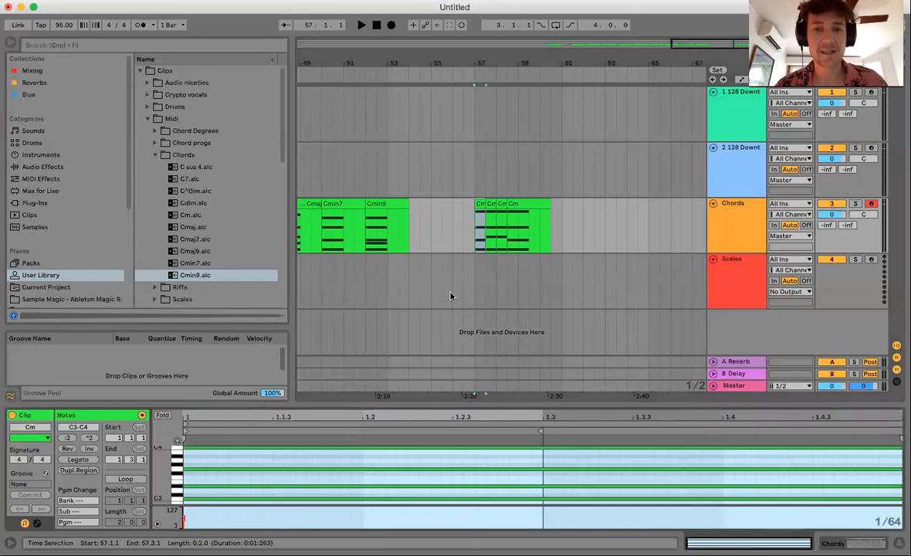
left_click(480, 205)
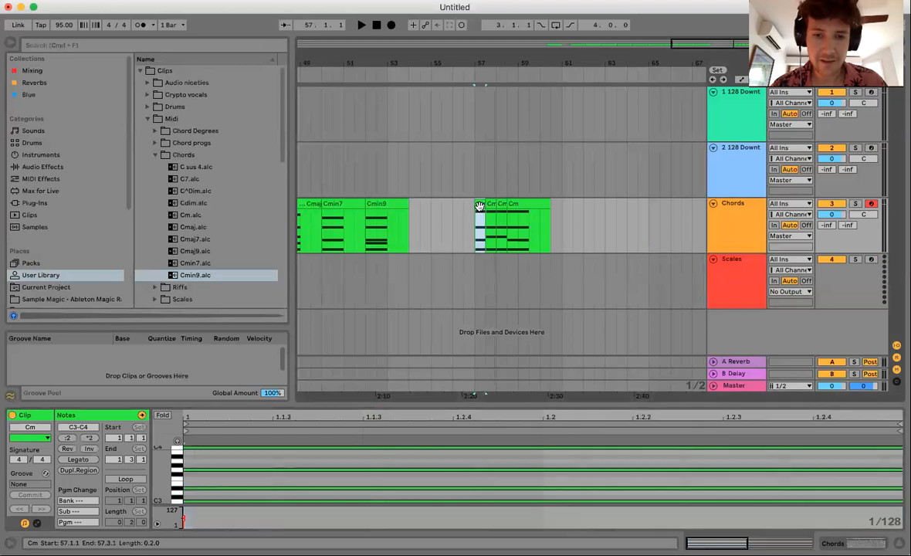
left_click(431, 459)
key("super+a")
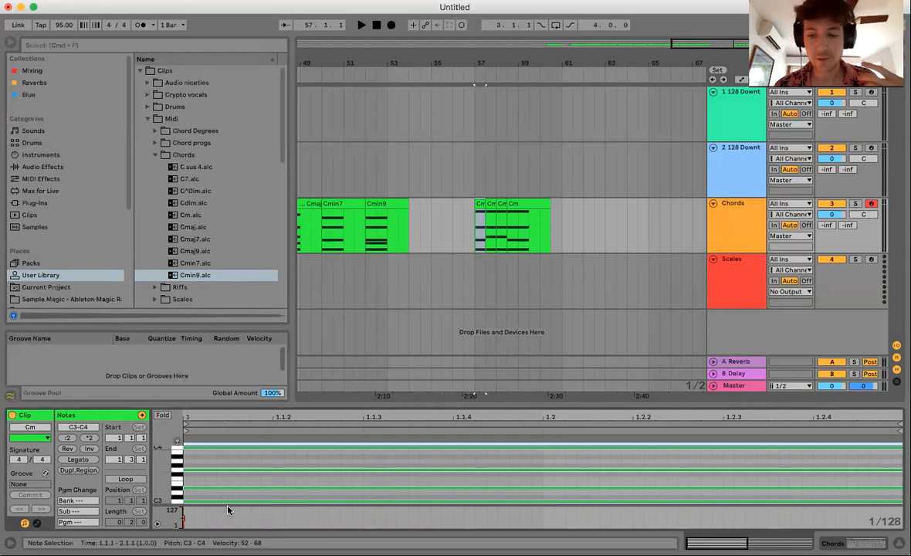
key("Up")
key("Up")
key("Up")
key("Up")
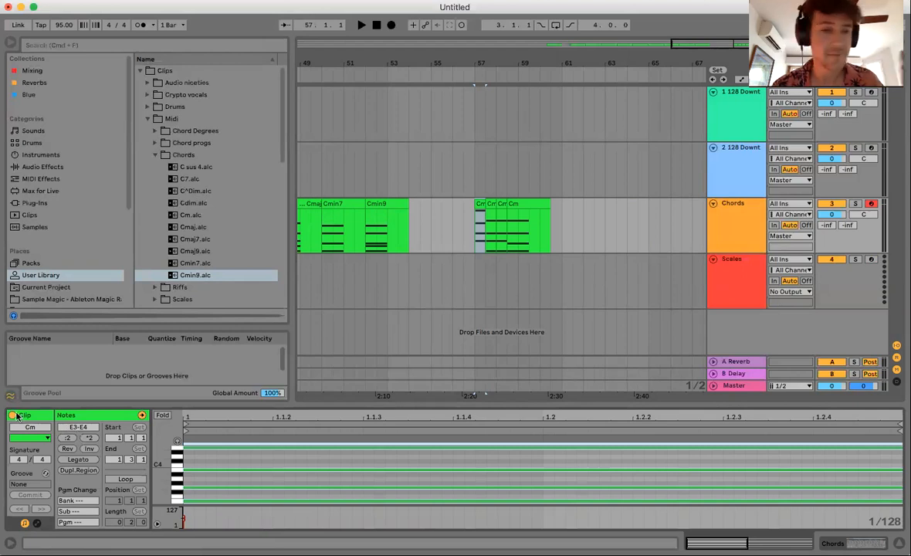
key("BackSpace")
type("E")
- Enlarge the note editor and transpose all notes of the Cmaj clip at bar 58 up seven semitones to G3-G4
left_click(491, 218)
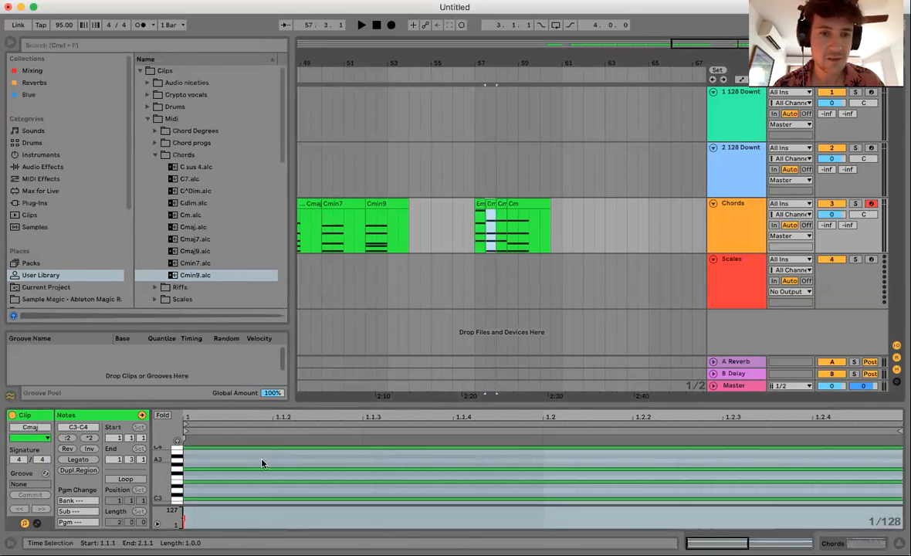
left_click(261, 463)
left_click(501, 224)
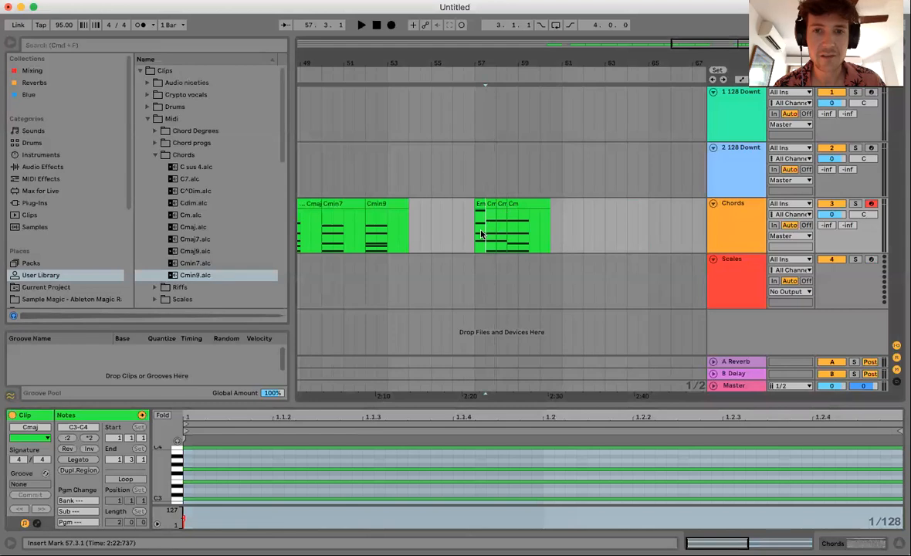
left_click(348, 461)
key("super+a")
left_click_drag(394, 403, 371, 306)
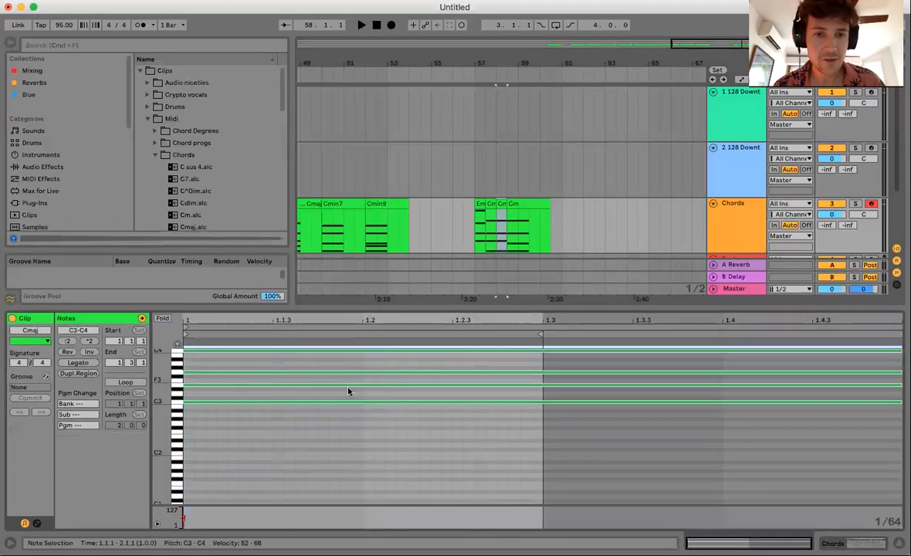
left_click(501, 205)
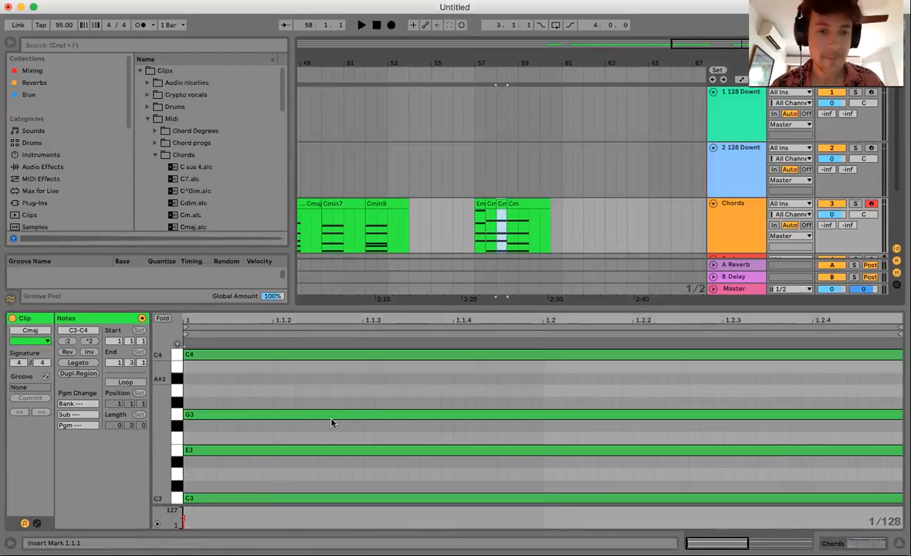
left_click(341, 391)
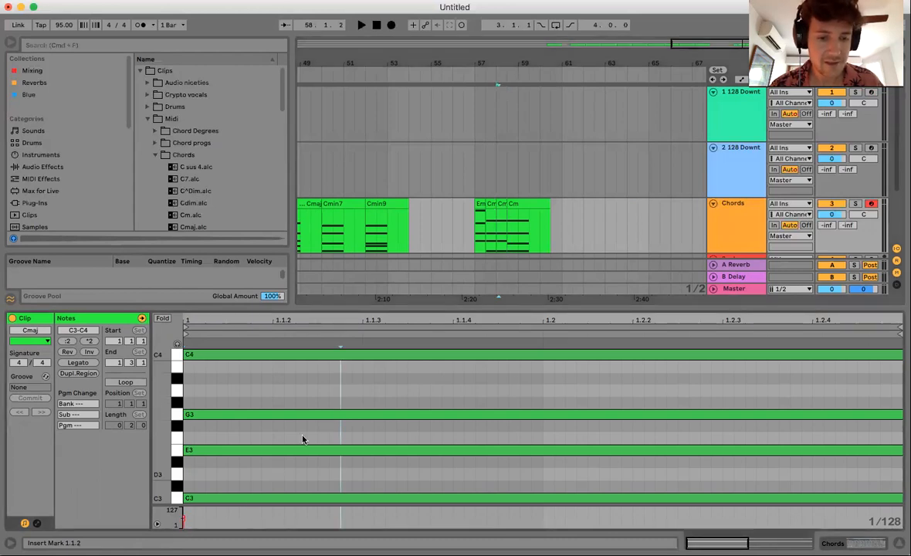
key("super+a")
key("Up")
key("Up")
key("Up")
key("Up")
key("Up")
key("Up")
key("Up")
key("Up")
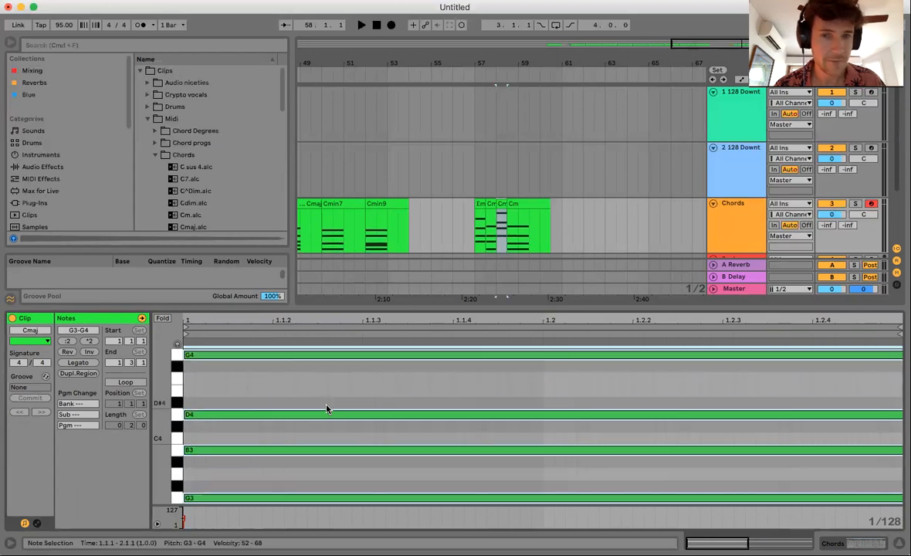
- Replace the Cm clip at 58.3 with a copy of the Em clip, and consolidate the four chord clips from bar 57 into one
left_click(479, 224)
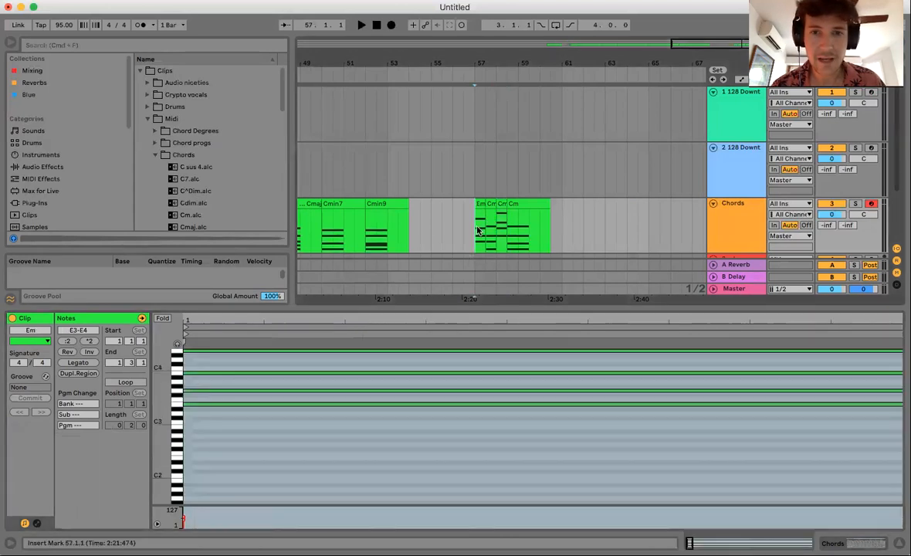
left_click(512, 203)
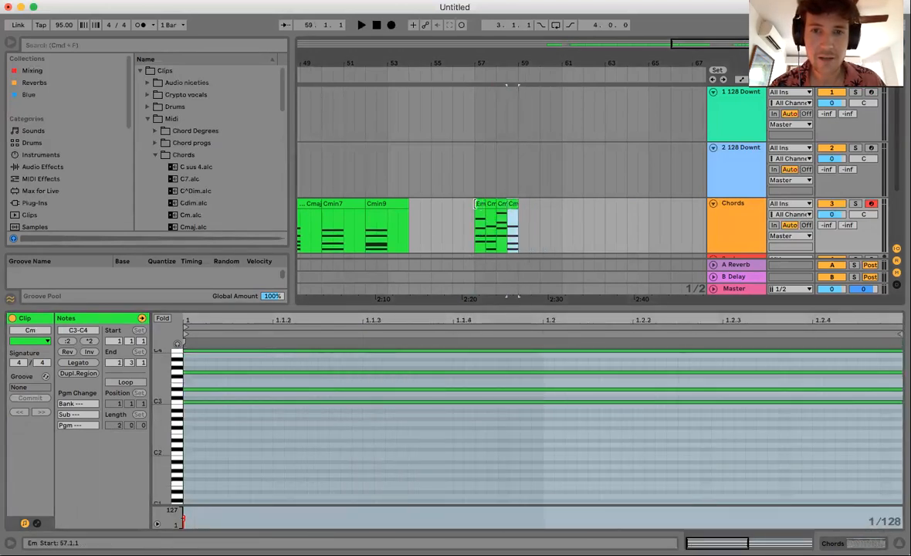
left_click(508, 226)
key("super+v")
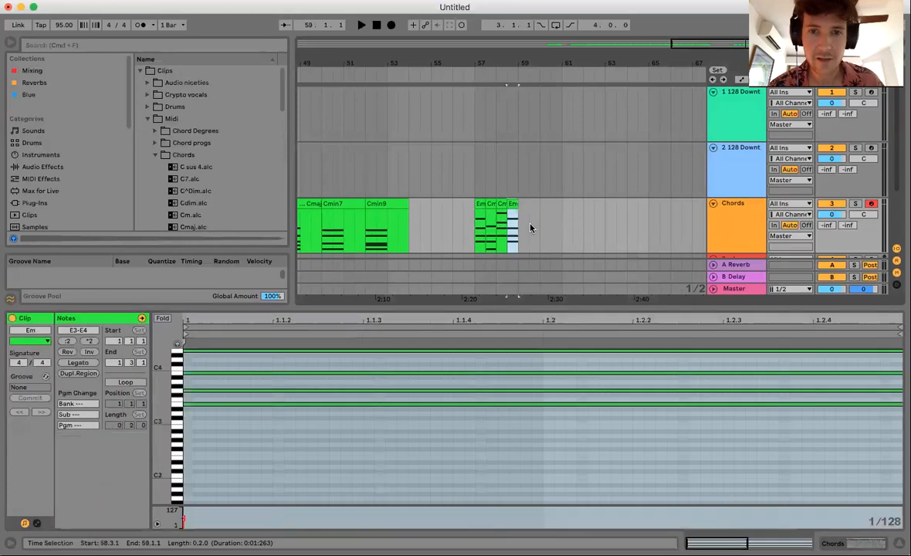
left_click_drag(476, 229, 522, 228)
key("super+j")
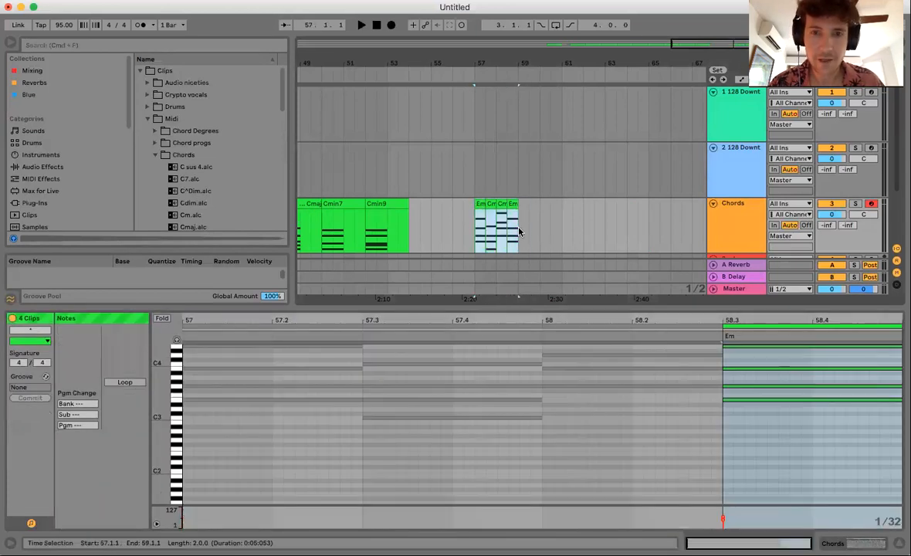
- Play back the consolidated chord progression, duplicate it at bar 59 and hide the clip's note editor
key("space")
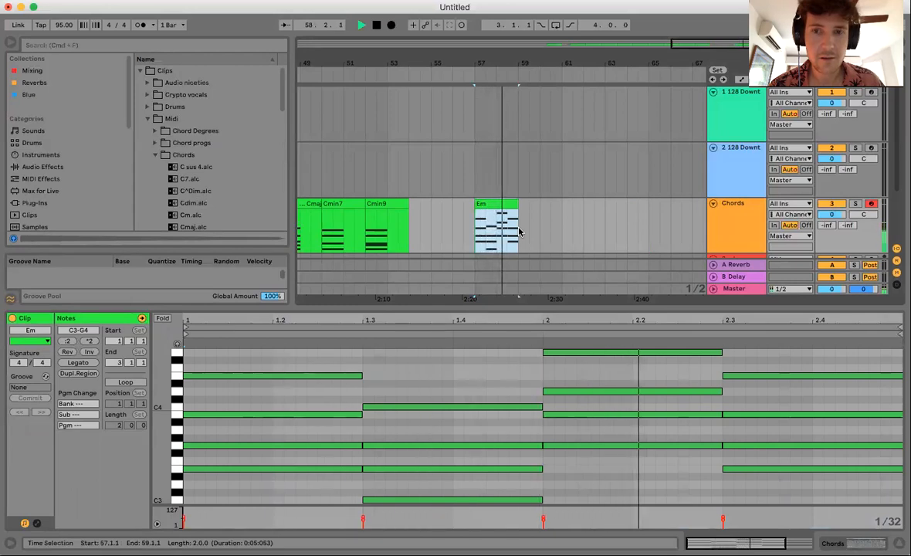
key("space")
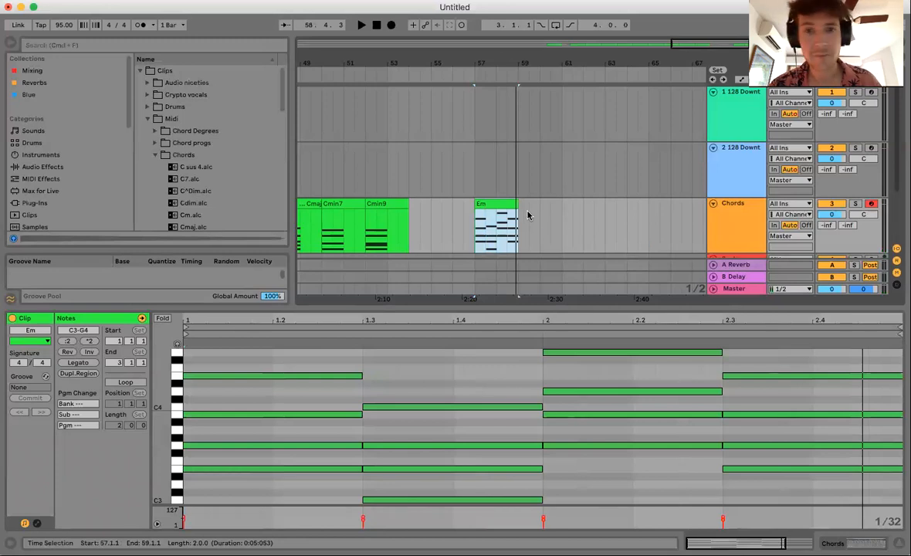
key("super+d")
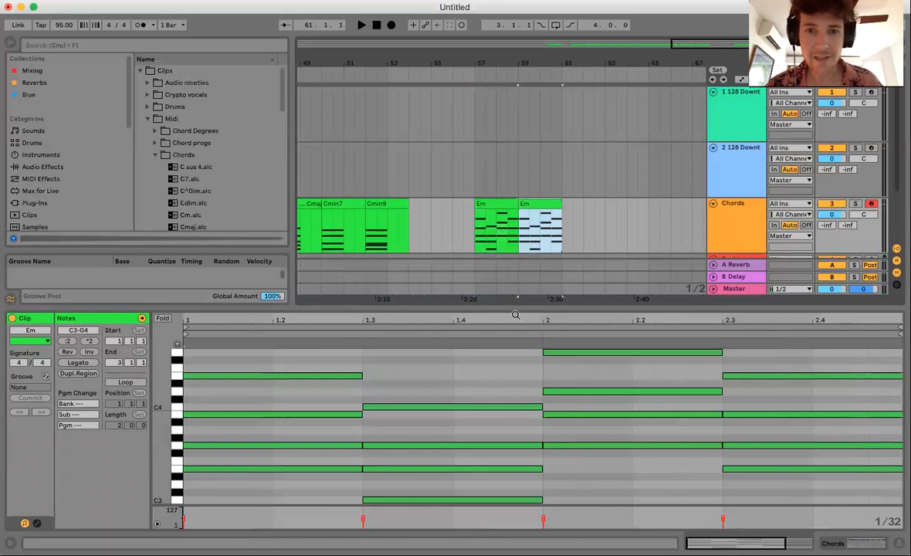
key("super+alt+l")
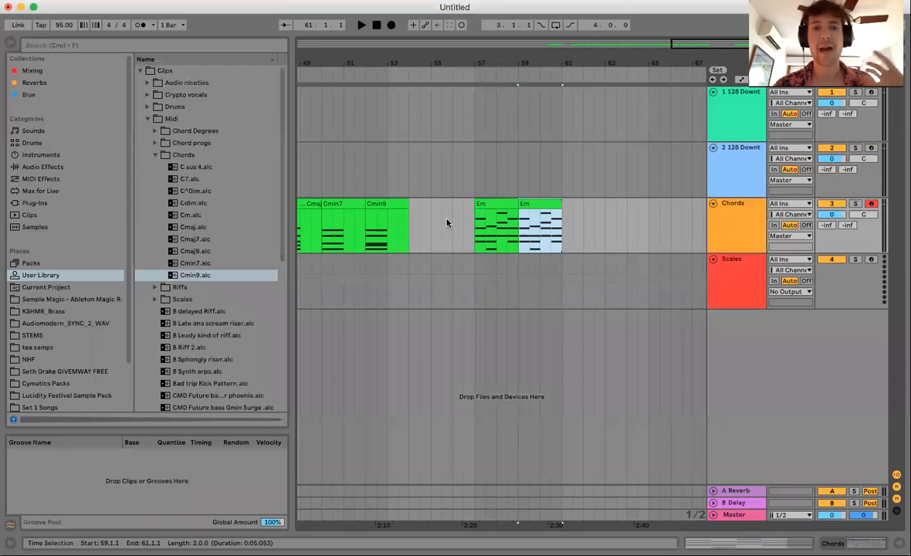
- Delete both consolidated Em progression clips from bar 57 onward on the Chords track
scroll(446, 223, "left", 4)
left_click_drag(354, 231, 465, 234)
left_click_drag(474, 56, 570, 17)
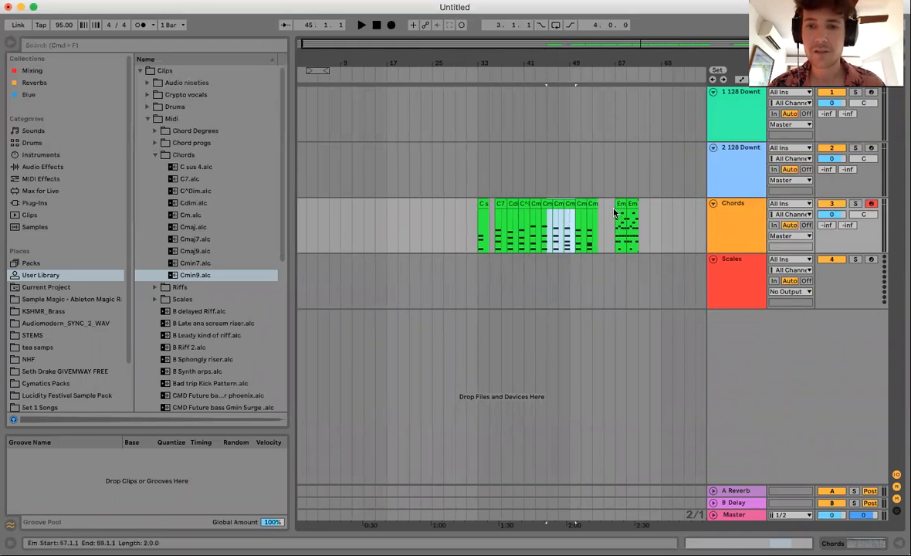
left_click_drag(620, 217, 650, 211)
key("Delete")
- Place the C major scale and the four C minor scale clips from the library on the Scales track at bars 33, 35, 37, 39 and 41
left_click(727, 301)
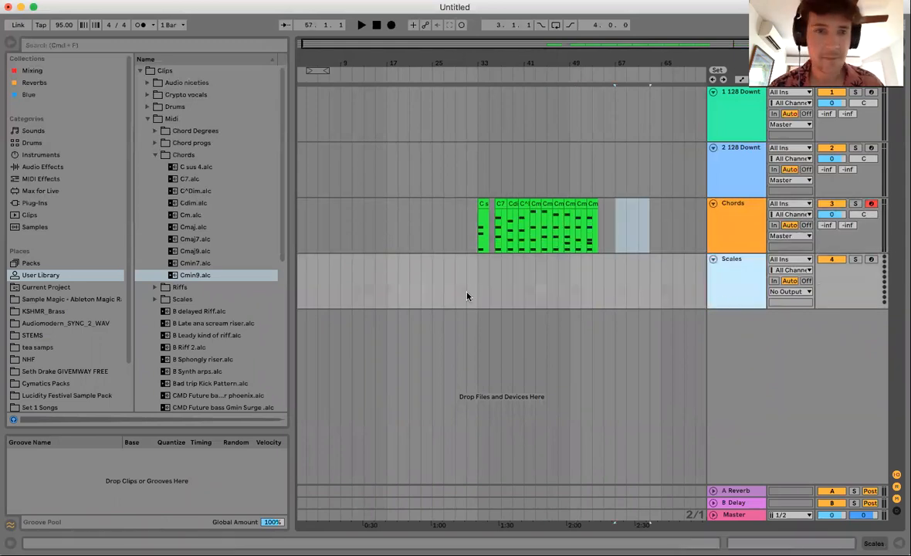
left_click(155, 300)
scroll(232, 262, "down", 2)
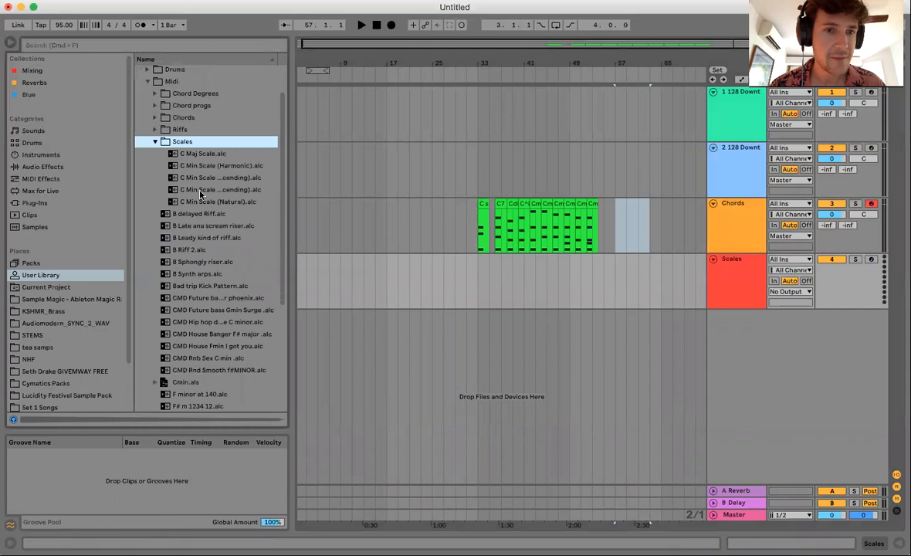
left_click_drag(172, 153, 309, 209)
left_click_drag(484, 282, 481, 286)
left_click_drag(199, 167, 492, 279)
left_click_drag(206, 180, 516, 281)
left_click_drag(228, 203, 526, 278)
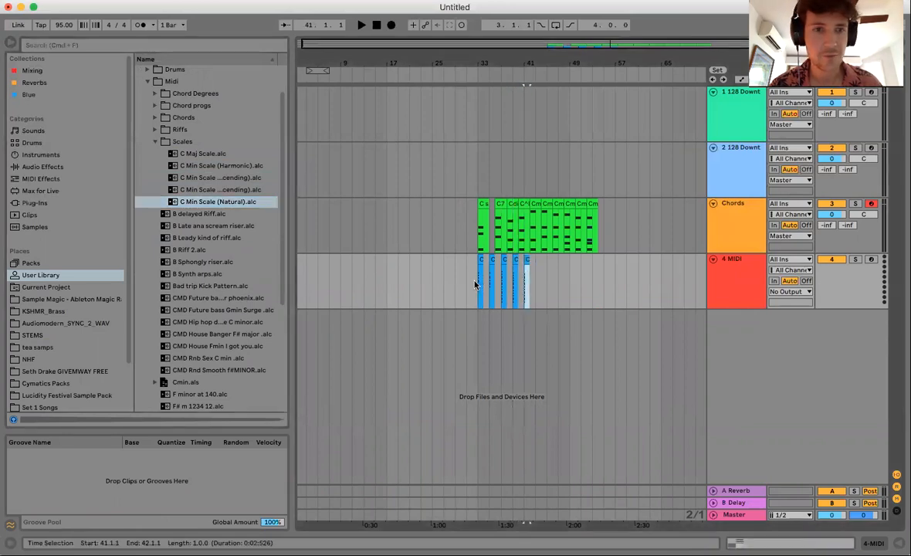
- Widen the browser and examine the major, harmonic, melodic and natural minor scale clips in the Scales folder
left_click(223, 155)
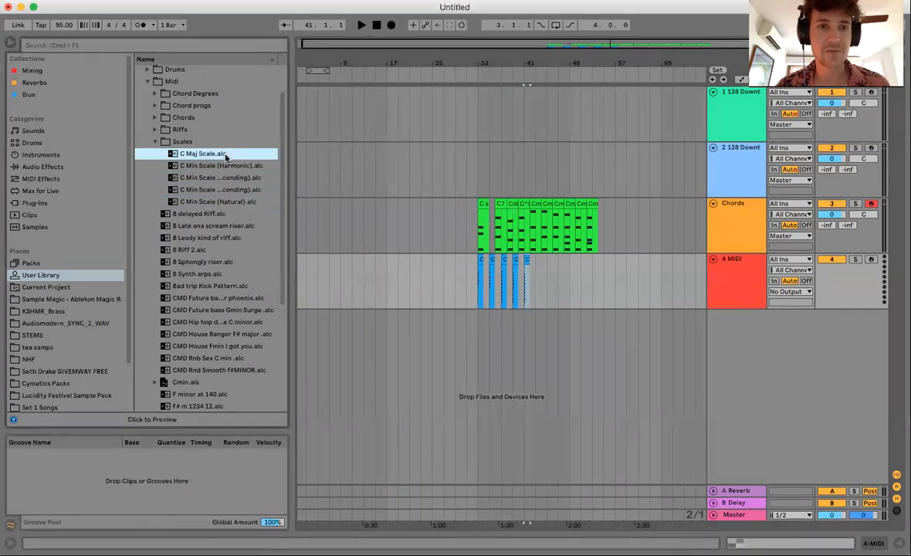
left_click(218, 166)
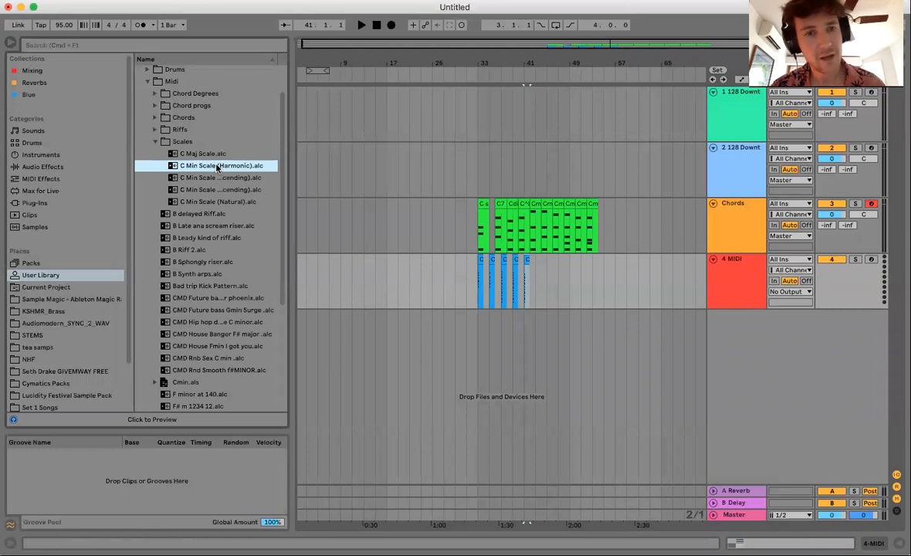
left_click_drag(292, 158, 362, 159)
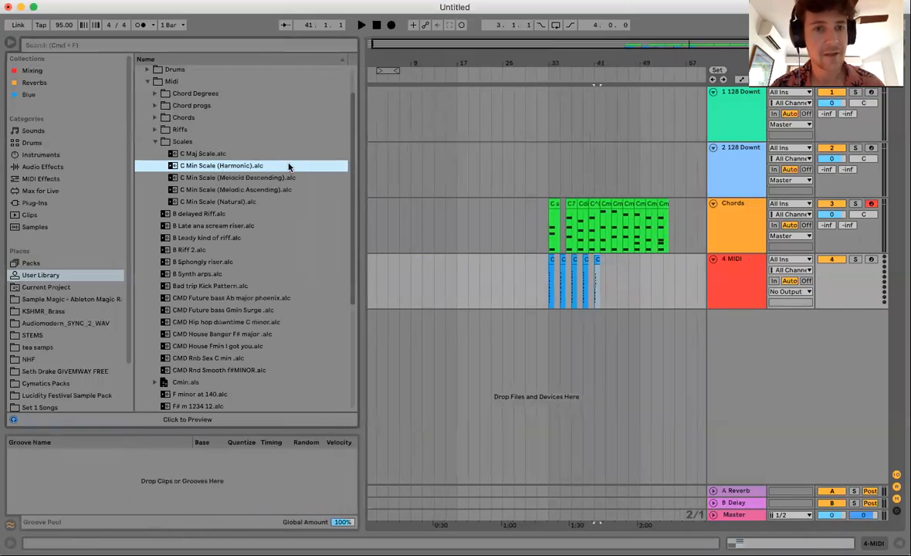
left_click(263, 178)
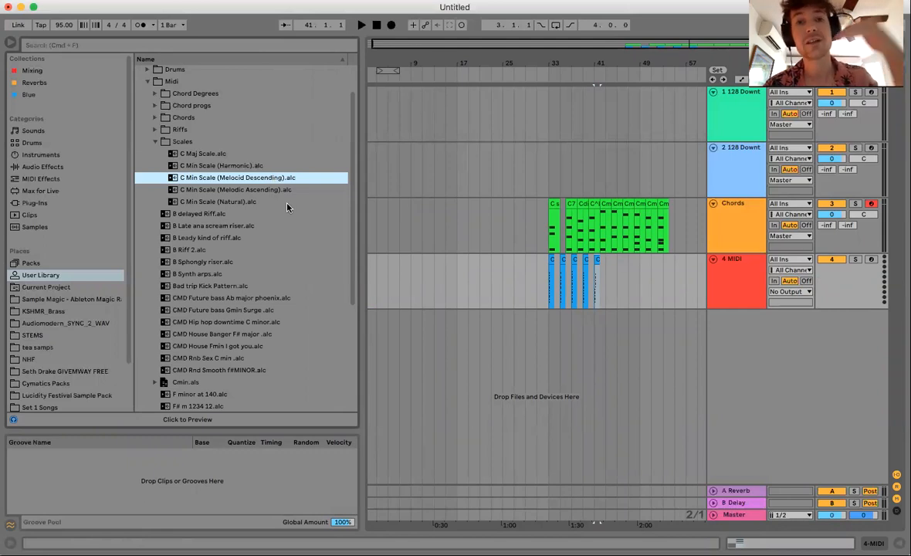
key("Down")
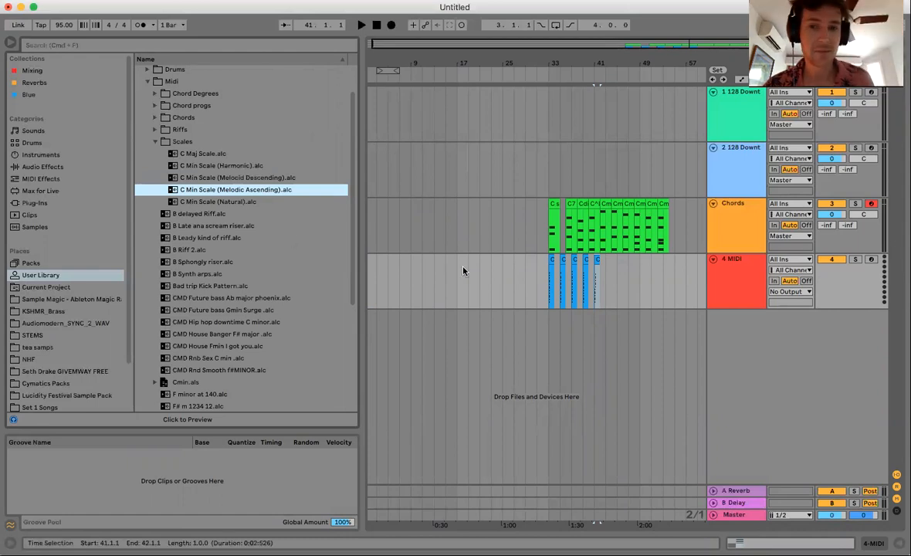
left_click(547, 272)
left_click(230, 205)
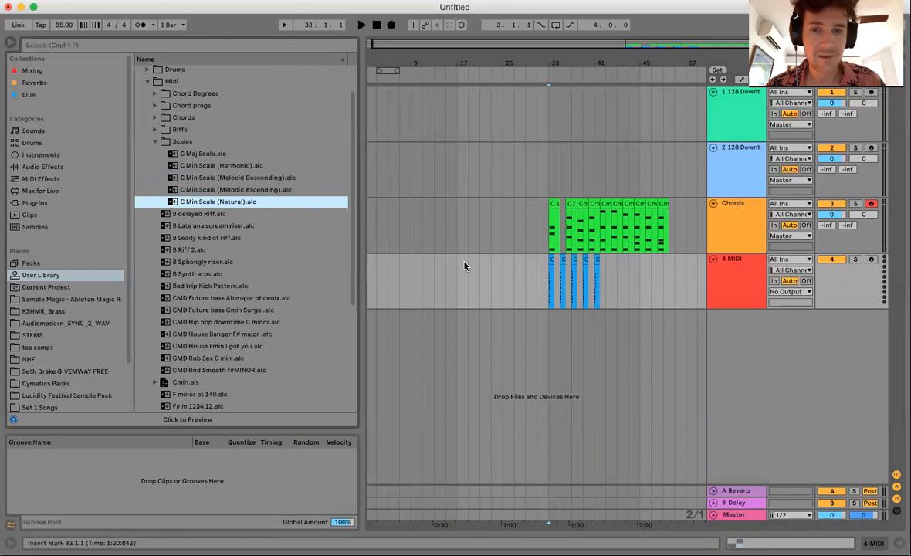
- Rename the track holding the scale clips as "scales" and collapse the library's Scales folder
left_click(746, 276)
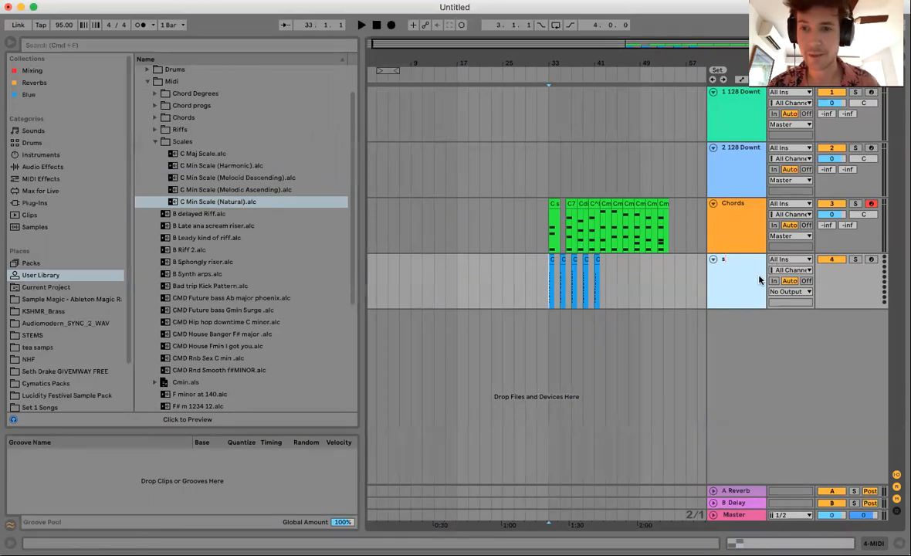
type("cales")
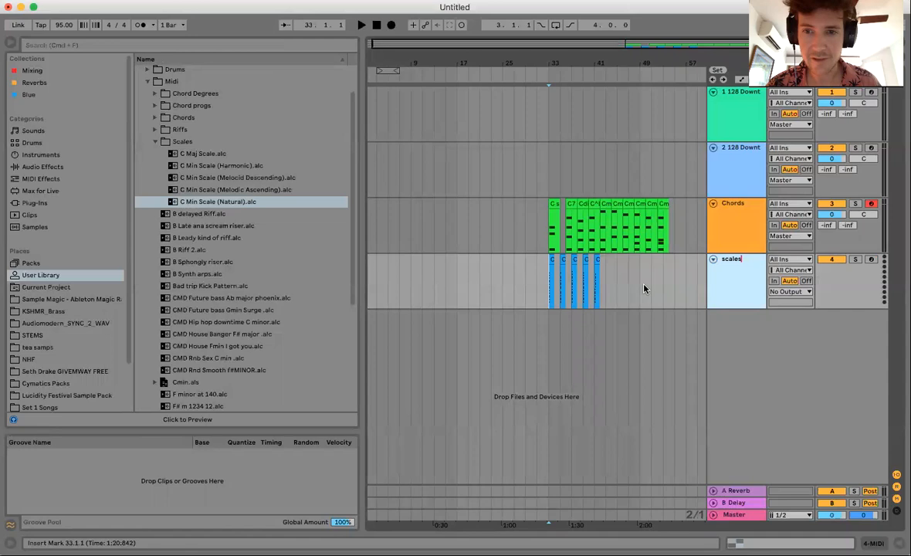
left_click(639, 285)
left_click_drag(532, 61, 533, 56)
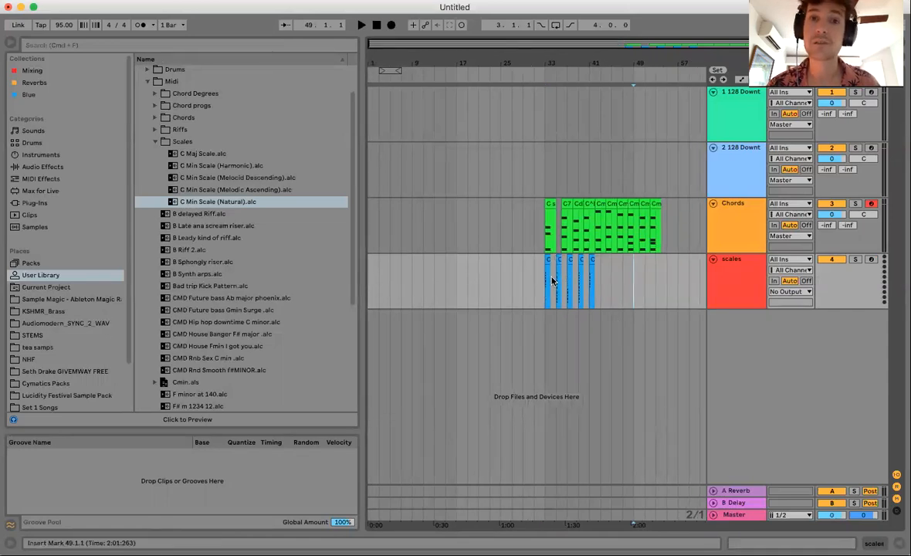
left_click(154, 142)
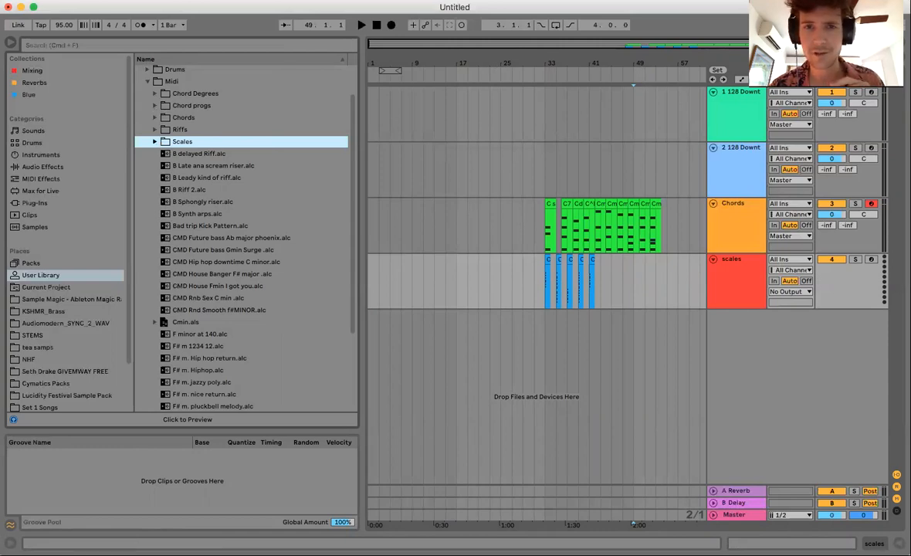
left_click(491, 62)
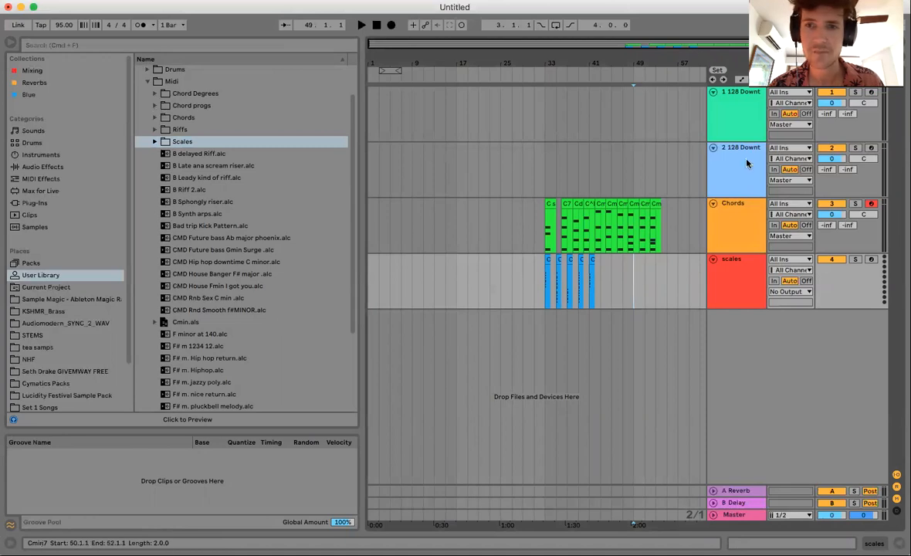
- Delete the two empty 128 Downtempo tracks above the Chords track
left_click(731, 177)
left_click(731, 121)
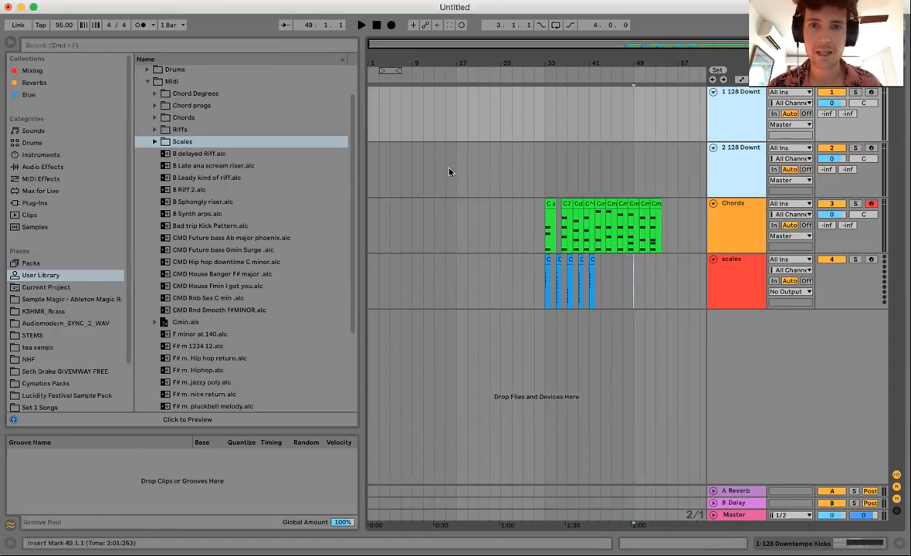
left_click(724, 173)
left_click(735, 137)
key("Delete")
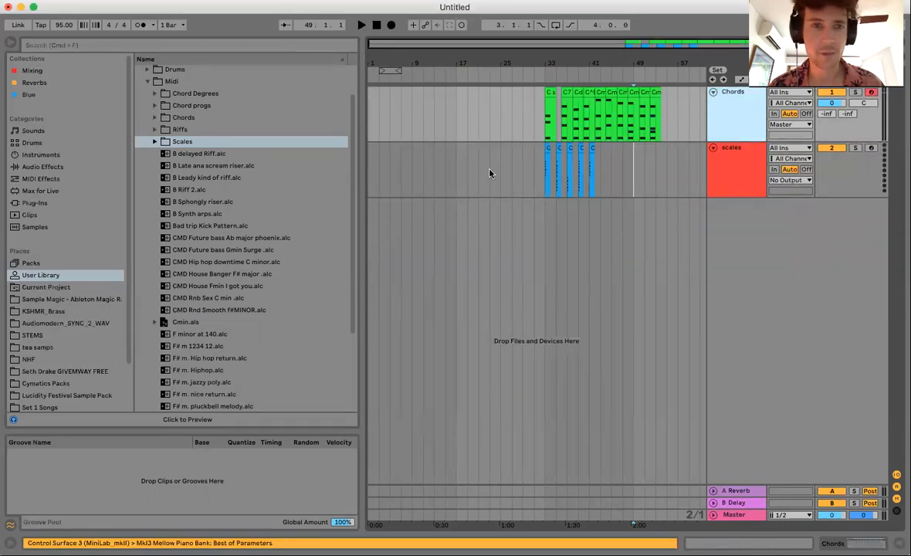
- Insert a new MIDI track between the Chords and scales tracks
left_click(545, 182)
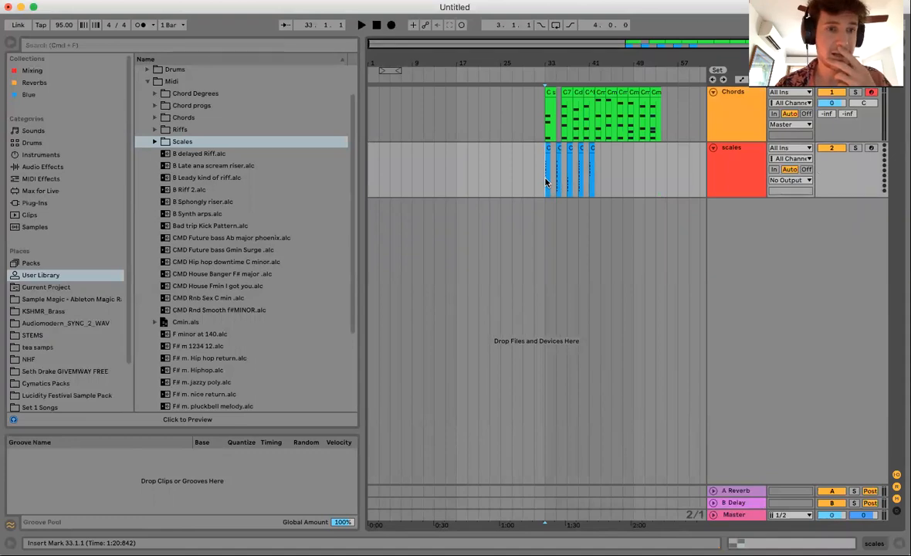
left_click(618, 259)
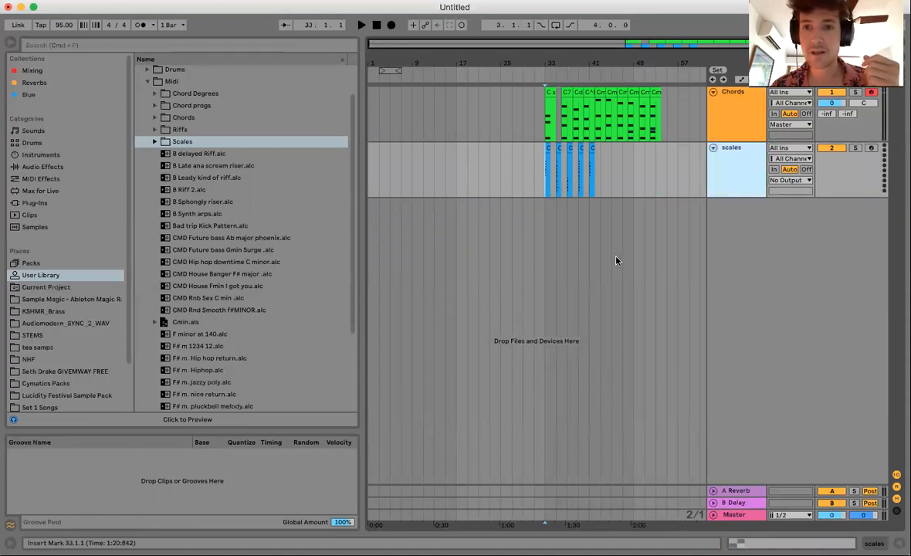
left_click(749, 107)
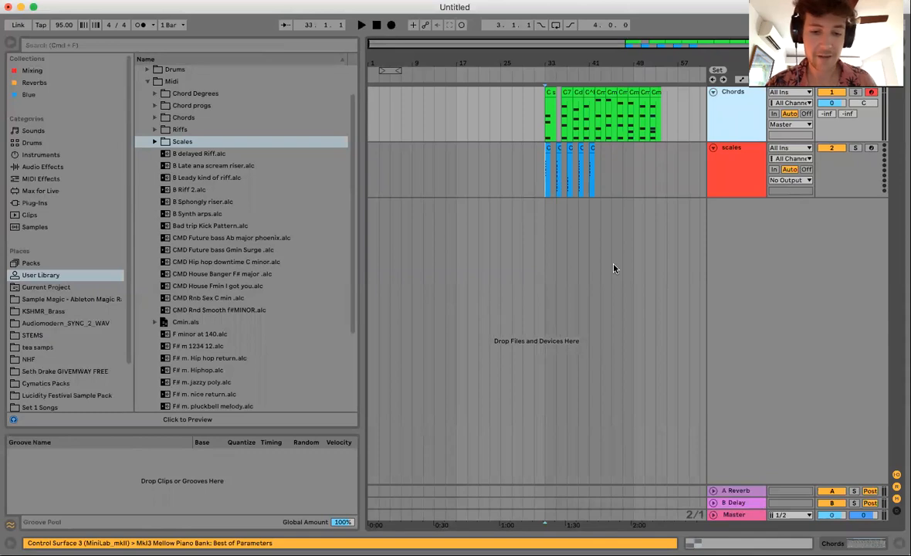
key("super+shift+t")
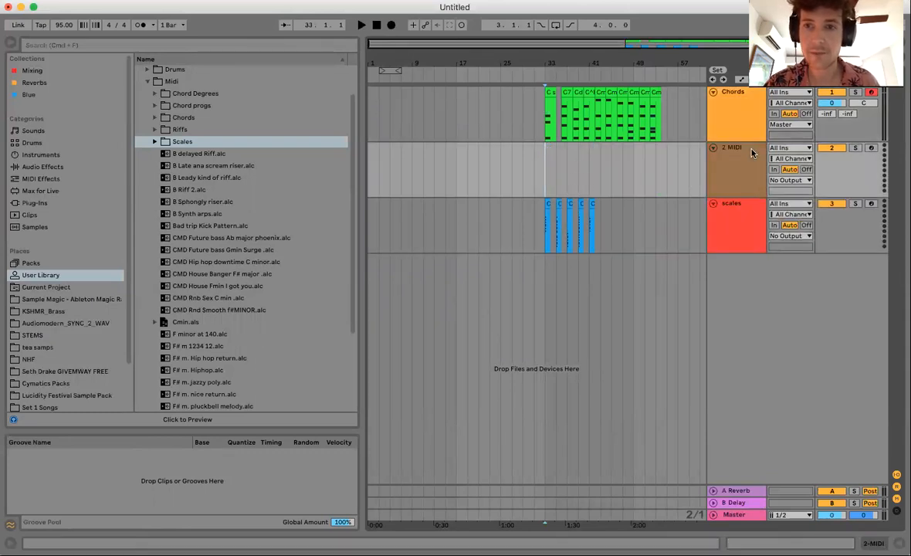
left_click_drag(554, 60, 554, 104)
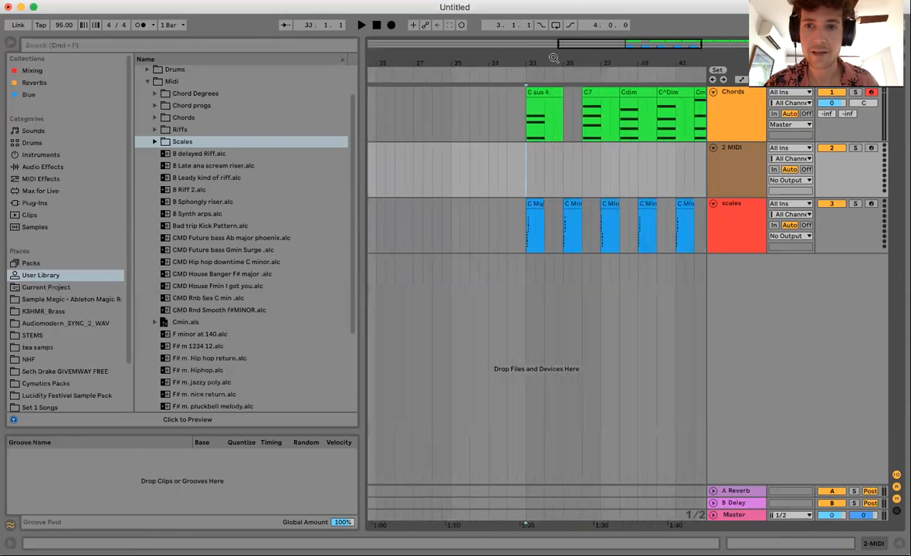
scroll(526, 166, "right", 3)
scroll(526, 167, "right", 2)
left_click_drag(507, 63, 542, 33)
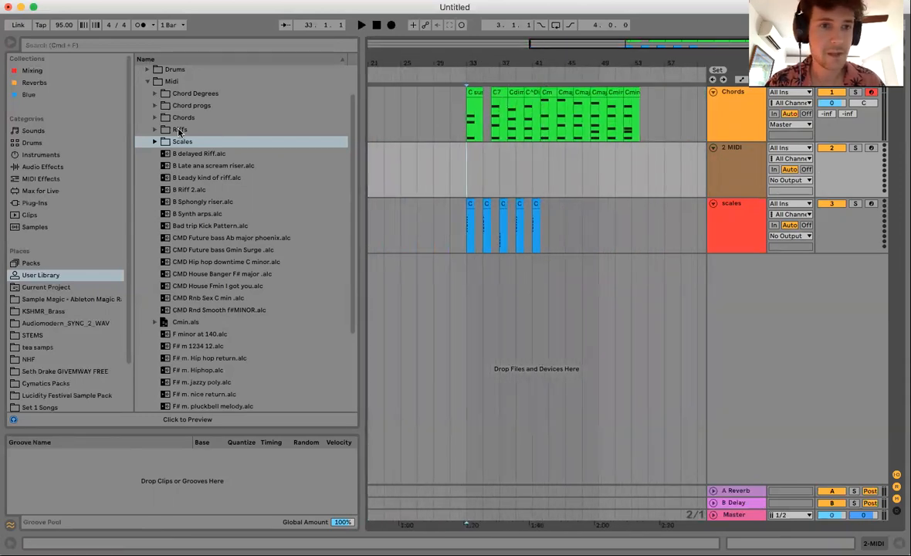
left_click(156, 117)
left_click(156, 117)
left_click(155, 106)
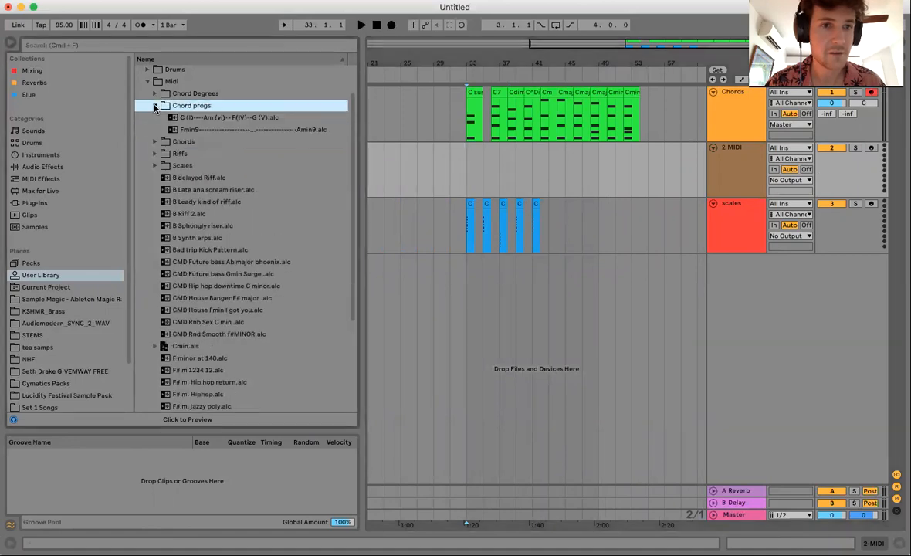
left_click(154, 107)
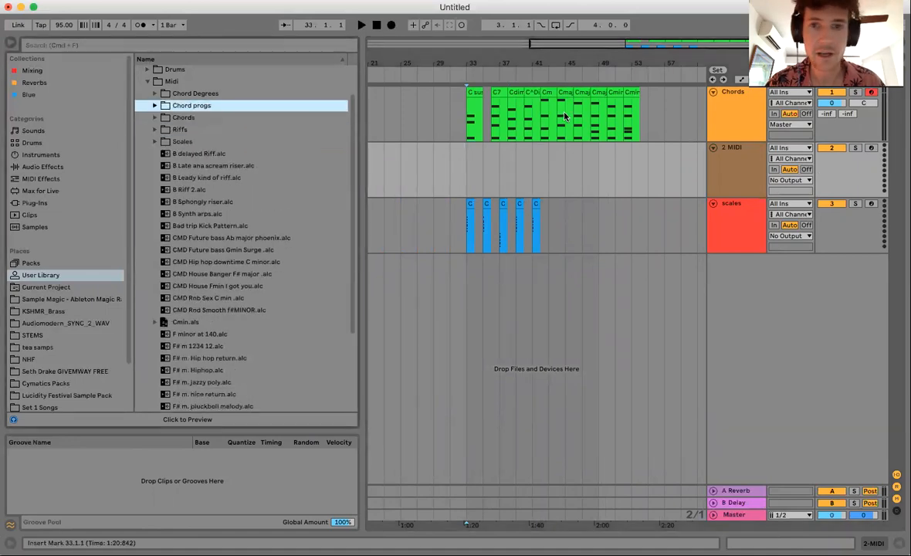
- Move the Cm clip from the Chords track to bar 29 of the 2 MIDI track and consolidate it with three duplicates into one clip
left_click_drag(548, 91, 442, 148)
left_click_drag(440, 65, 470, 178)
key("super+d")
key("super+d")
key("super+d")
key("super+j")
double_click(444, 147)
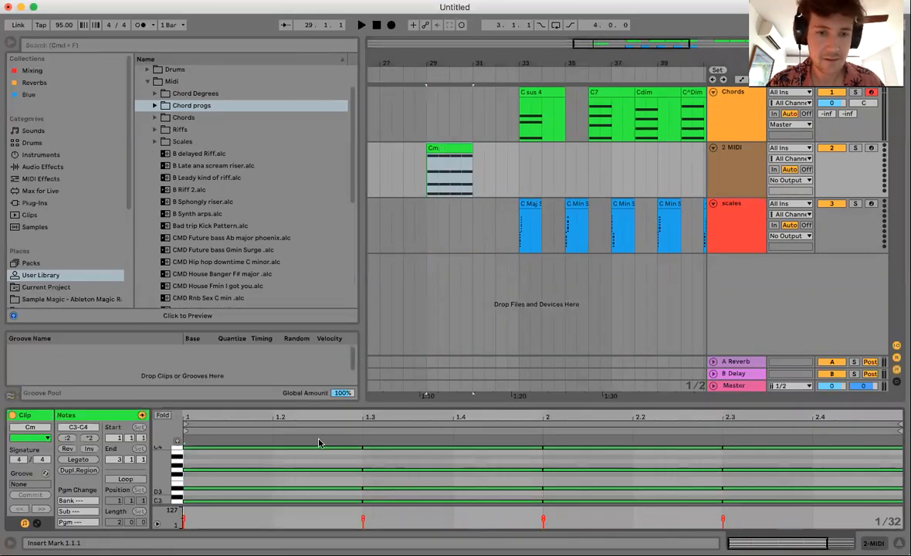
left_click_drag(378, 401, 378, 339)
left_click(307, 466)
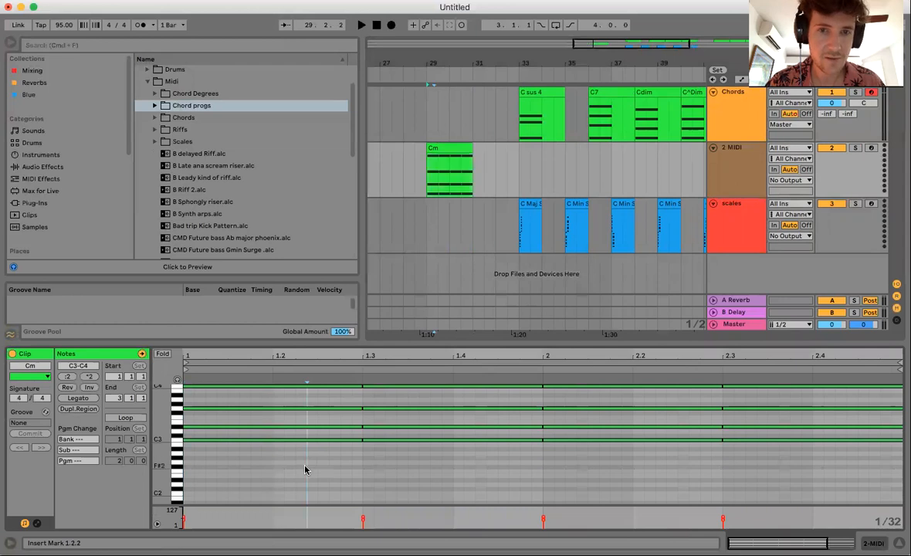
- Copy one bar of the Cmaj chord to the 2 MIDI track and place it as two half-bar clips at 29.3 and 30.1 over the Cm clip
left_click_drag(520, 63, 520, 28)
left_click_drag(610, 128, 615, 128)
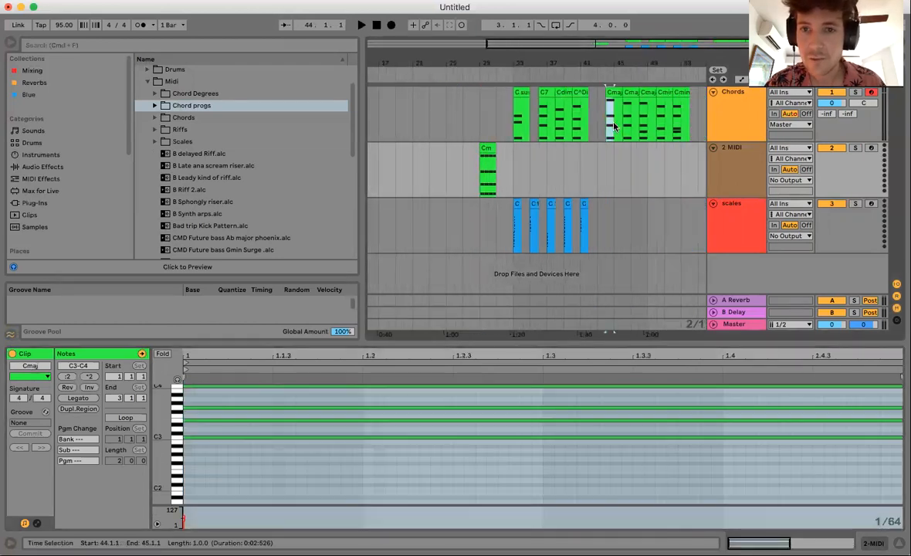
left_click_drag(498, 63, 497, 97)
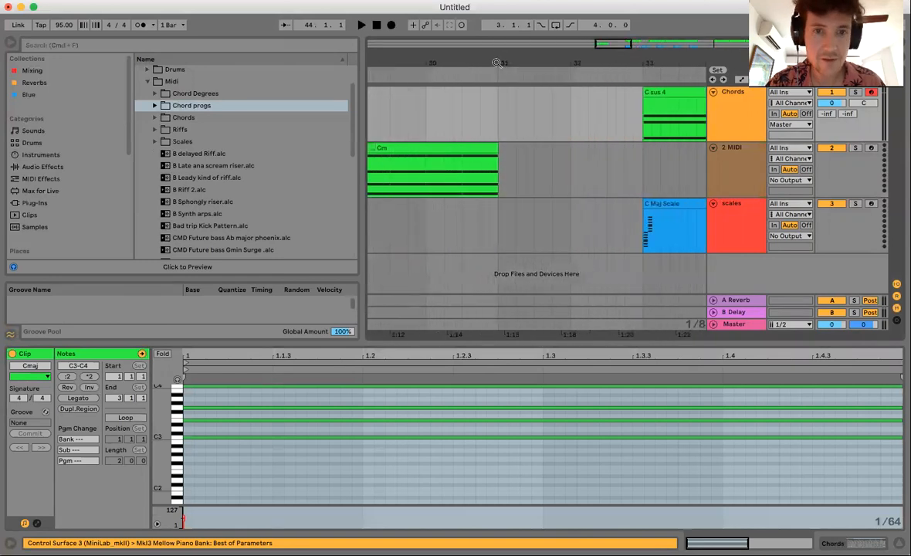
left_click(499, 172)
key("super+v")
scroll(571, 171, "left", 1)
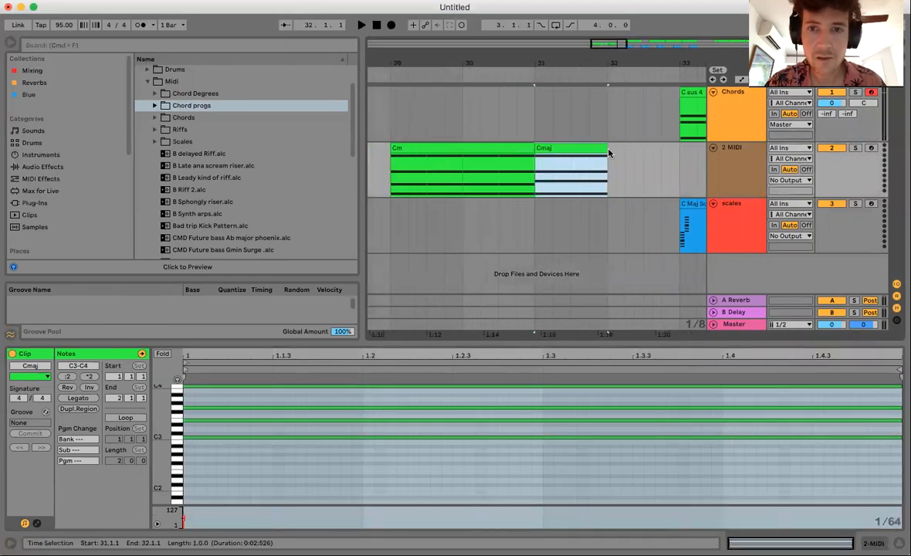
left_click_drag(581, 150, 453, 160)
key("super+d")
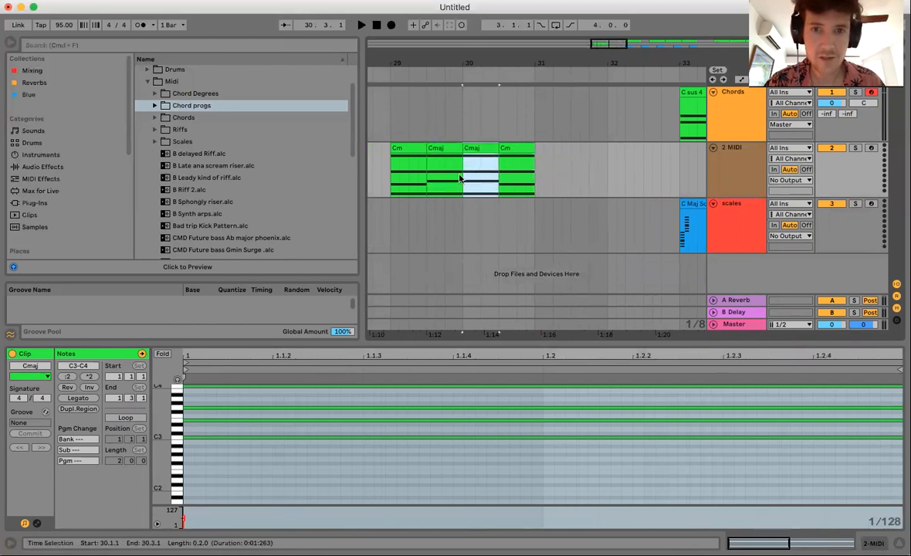
- Transpose all notes of the first Cm clip on the 2 MIDI track up four semitones
left_click(409, 164)
left_click(277, 469)
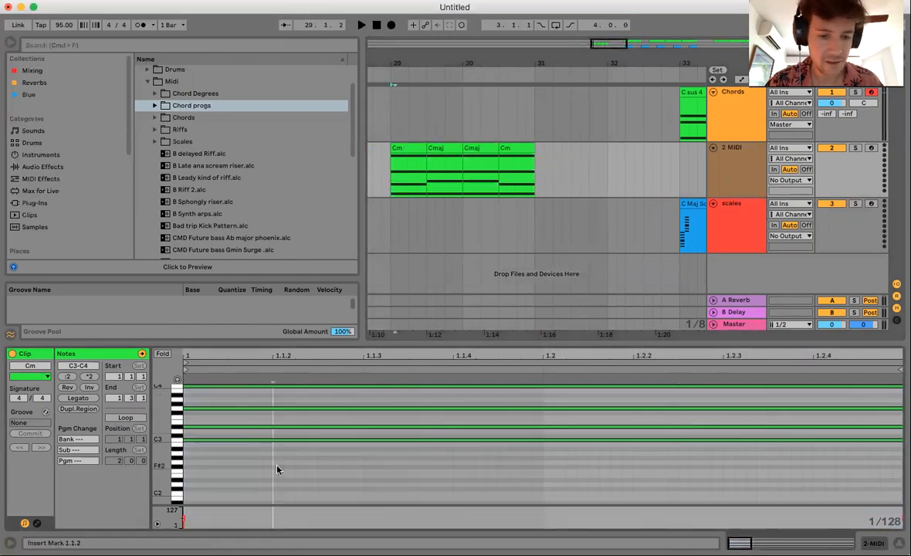
key("super+a")
key("Up")
key("Up")
key("Up")
key("Up")
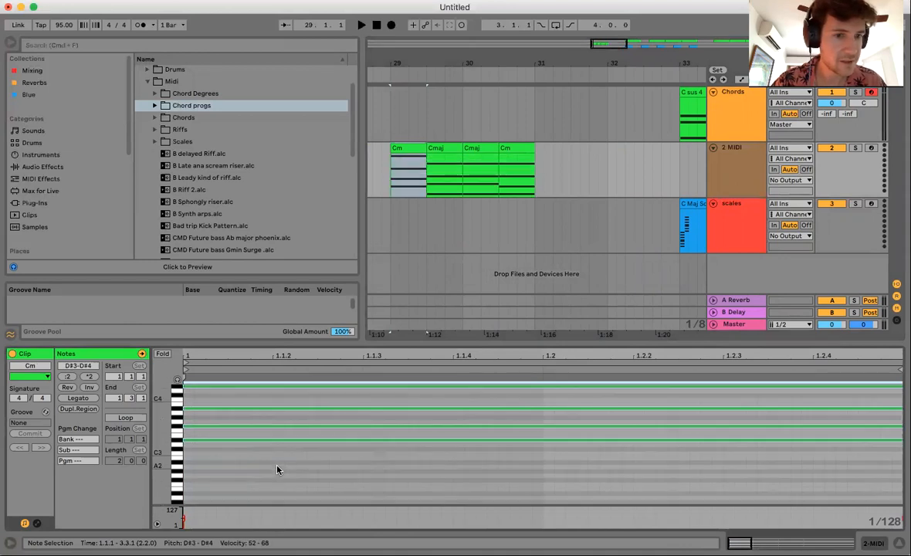
left_click(440, 159)
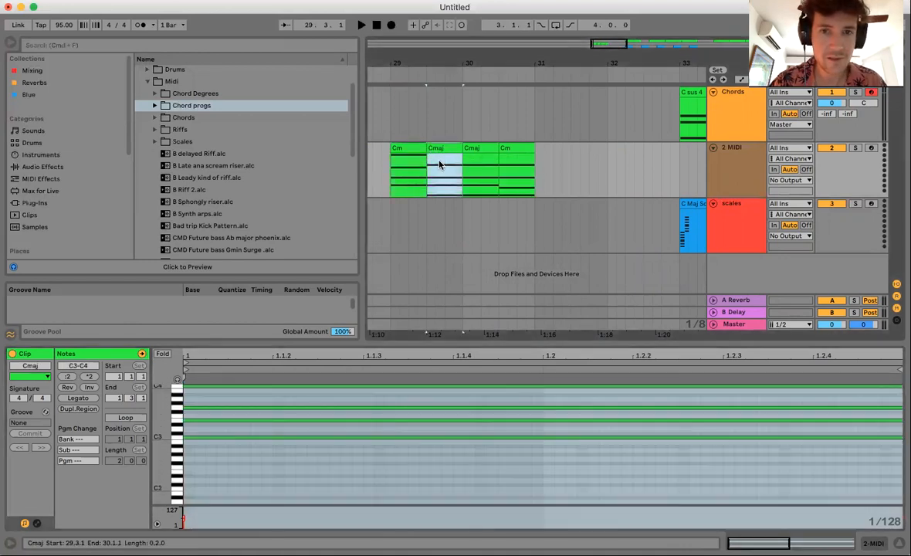
left_click(283, 477)
key("super+a")
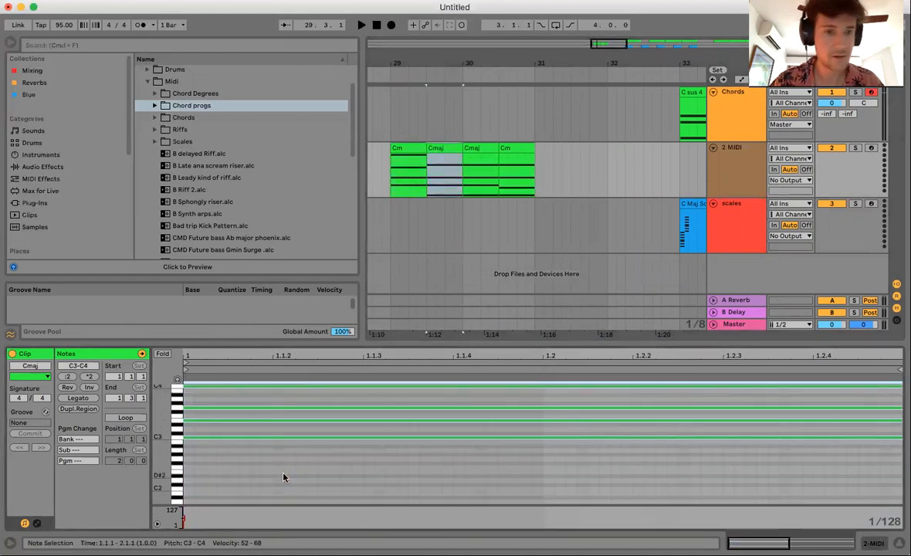
- Transpose all notes of the second Cmaj clip, at bar 30 on the 2 MIDI track, up seven semitones
left_click(481, 166)
left_click(338, 461)
key("super+a")
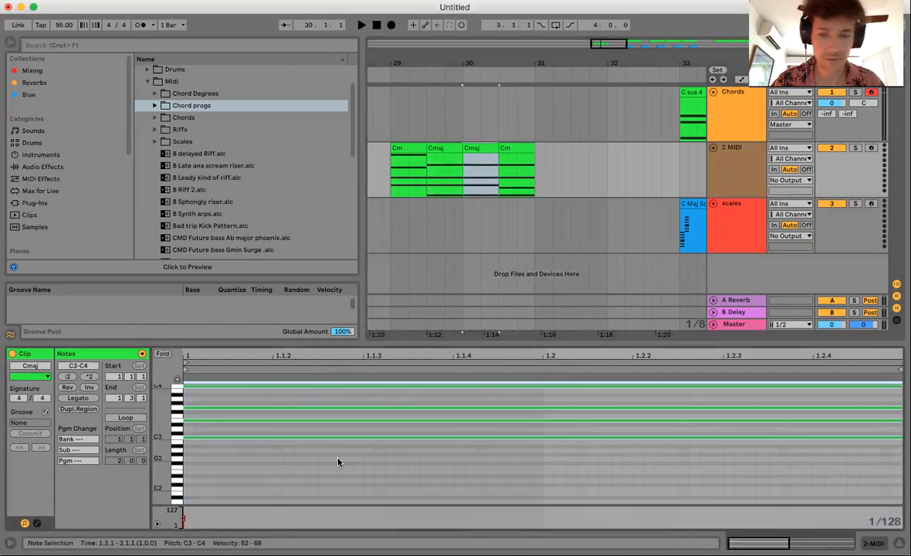
key("Up")
key("Up")
key("Up")
key("Up")
key("Up")
key("Up")
key("Up")
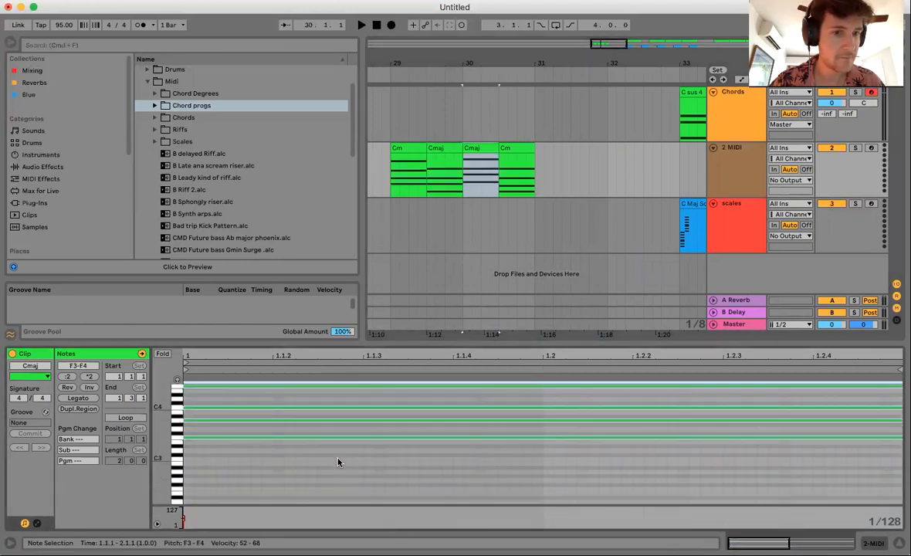
- Replace the last Cm clip on the 2 MIDI track with a copy of the transposed first clip
left_click(520, 149)
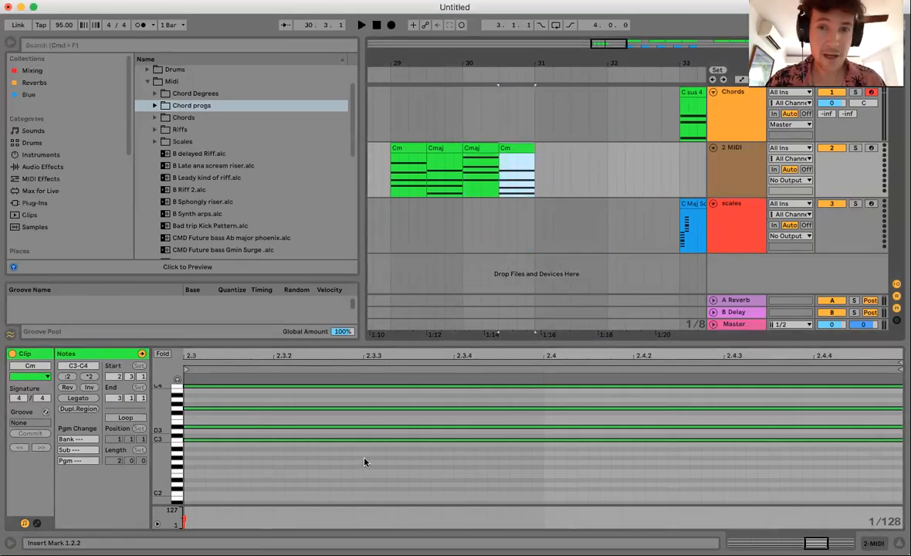
left_click(397, 145)
key("super+c")
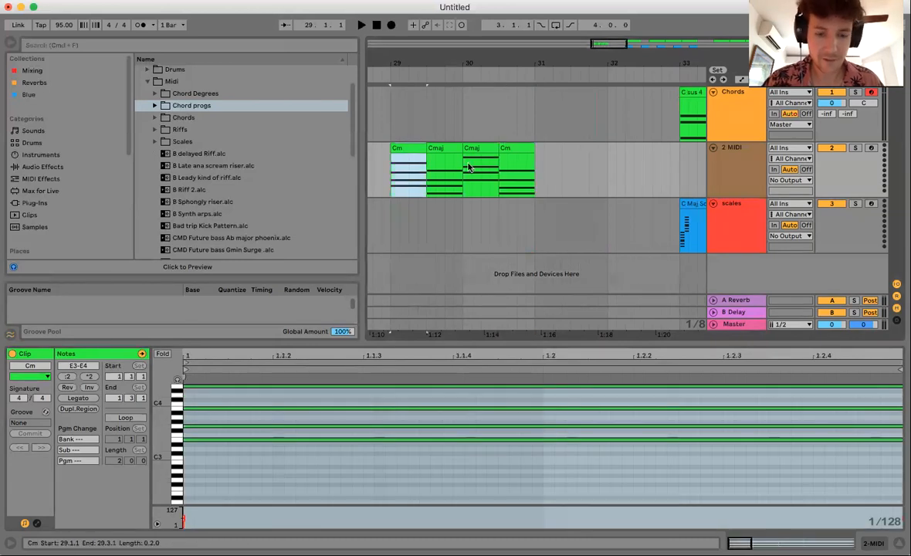
left_click(497, 174)
key("super+v")
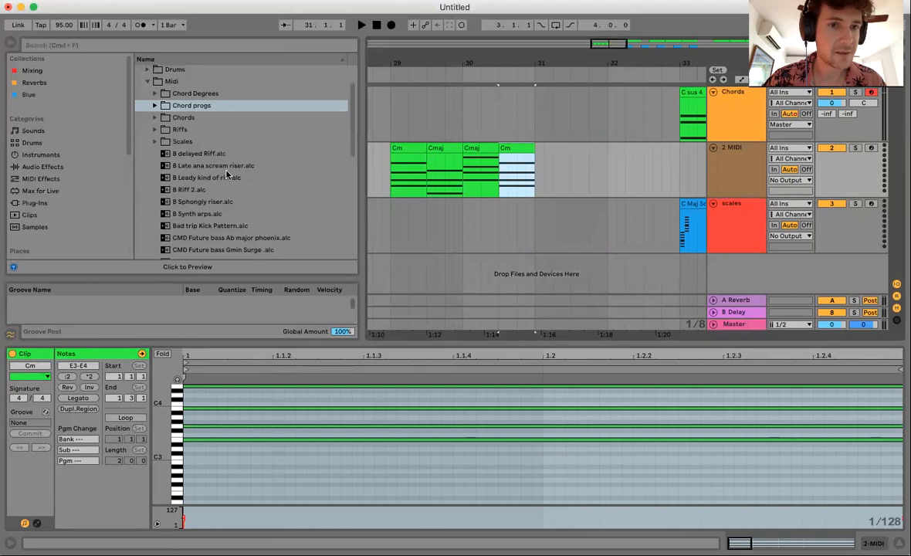
- Try the B Synth arps clip after the chord progression on the 2 MIDI track and delete it
left_click(207, 217)
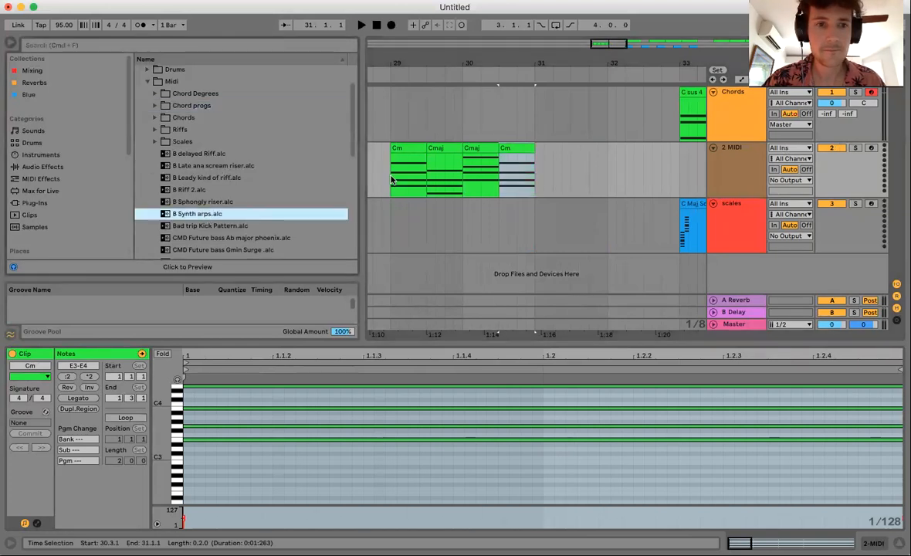
left_click(736, 159)
left_click_drag(168, 215, 294, 274)
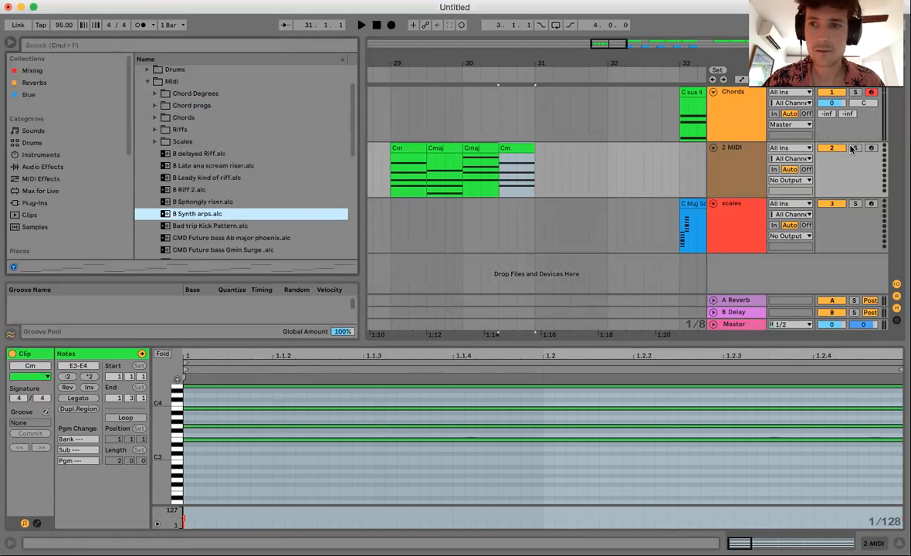
left_click(739, 170)
left_click_drag(175, 217, 579, 173)
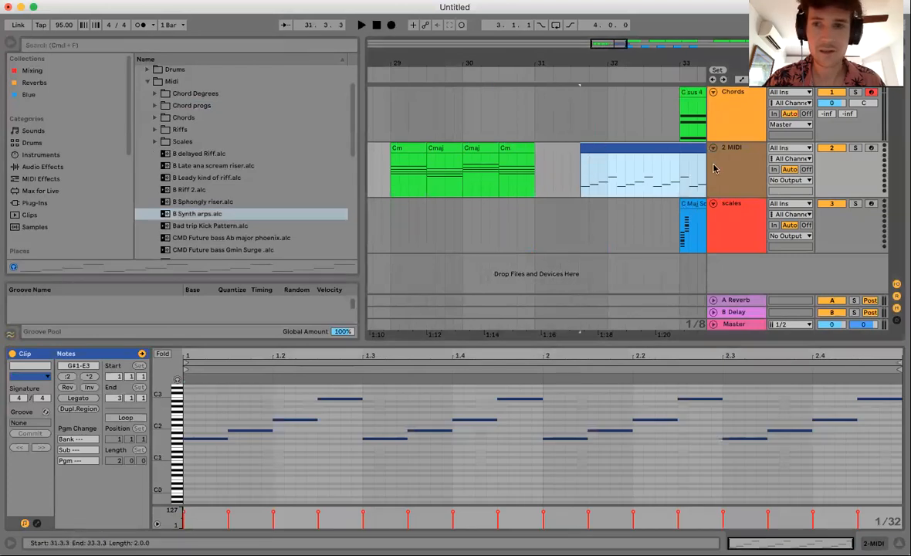
key("Delete")
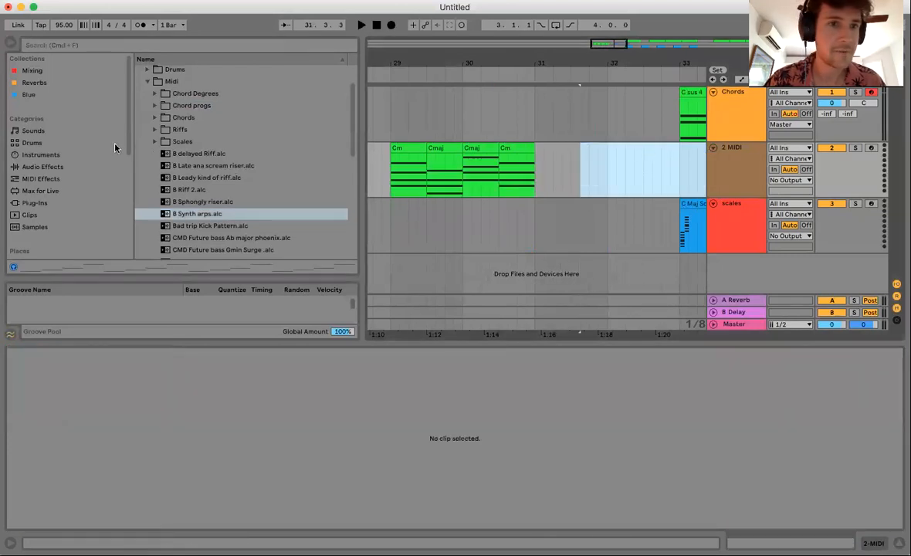
- Look through the instrument devices, the Sounds presets and the User Library's MIDI clips
left_click(48, 155)
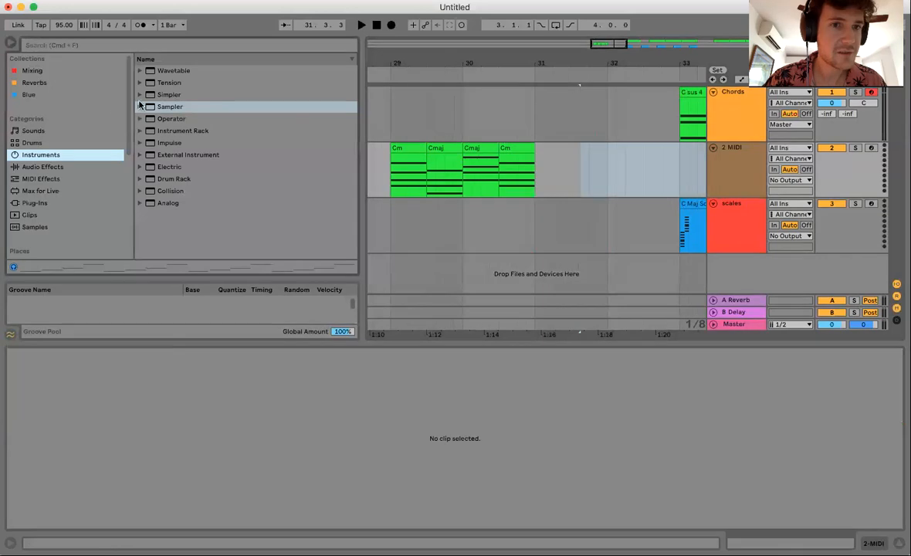
left_click(38, 131)
scroll(224, 135, "up", 10)
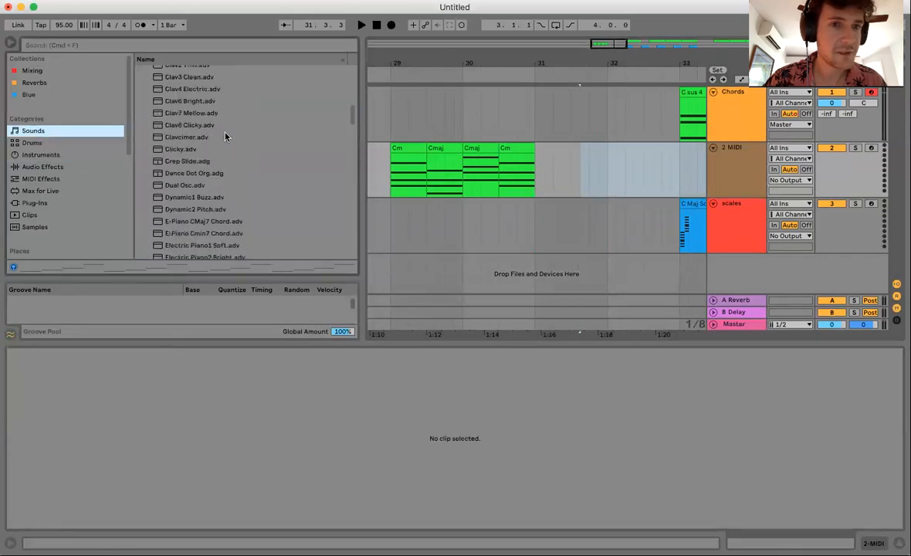
scroll(226, 136, "up", 3)
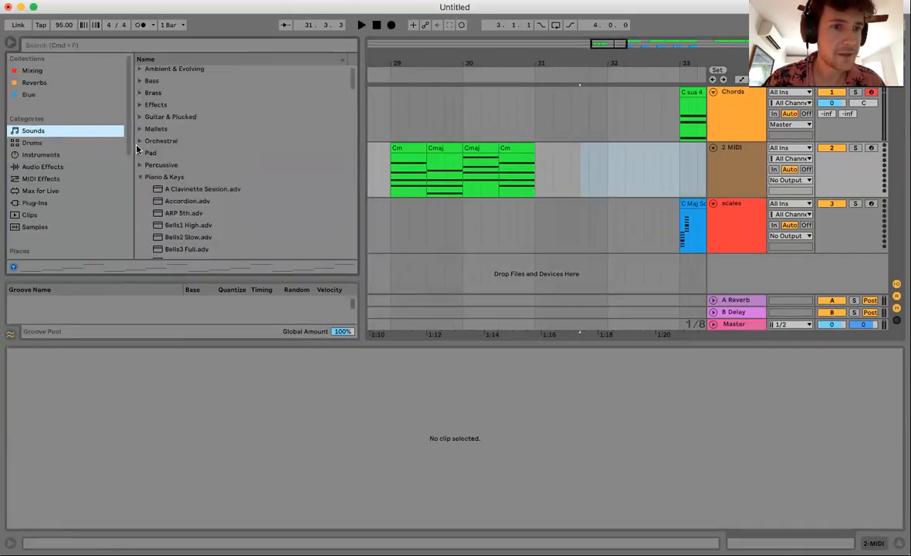
scroll(139, 150, "down", 3)
scroll(84, 143, "down", 3)
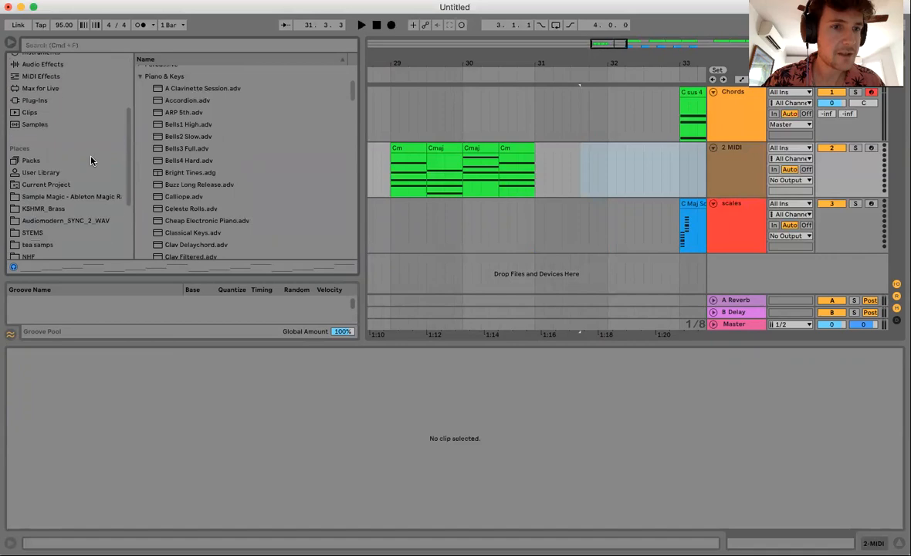
left_click(43, 171)
scroll(202, 173, "down", 3)
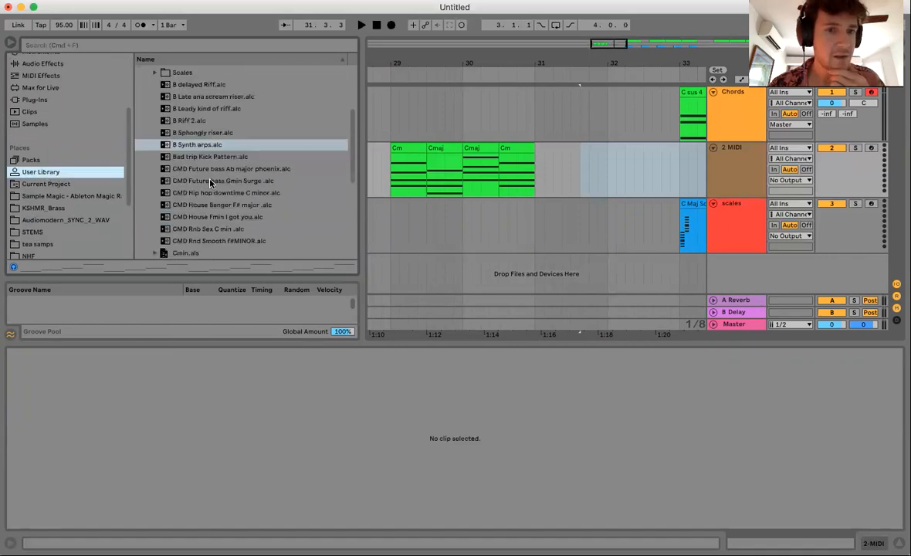
scroll(210, 182, "down", 2)
- Search the User Library for "instr" and look through the Instrument Rack presets, from basses to drums
left_click(188, 45)
type("instr")
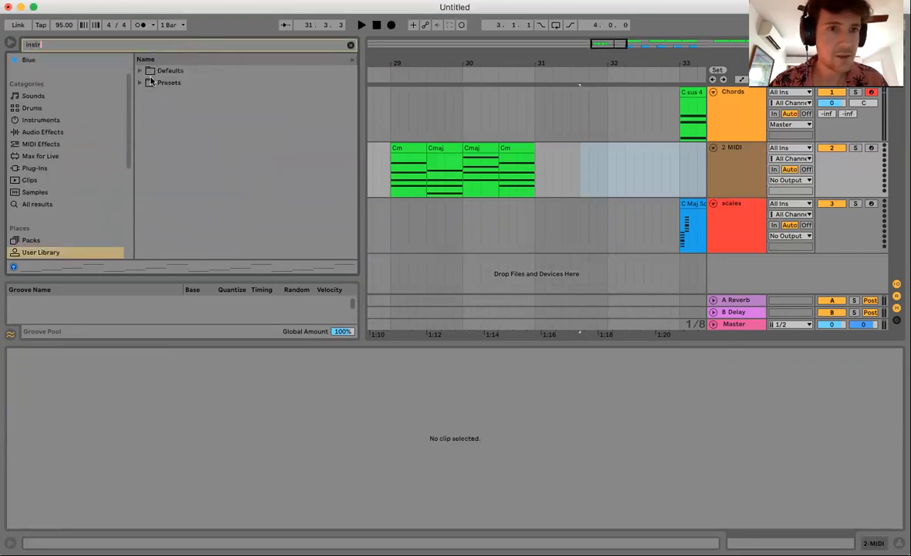
left_click(139, 83)
left_click(148, 94)
left_click(148, 95)
left_click(155, 178)
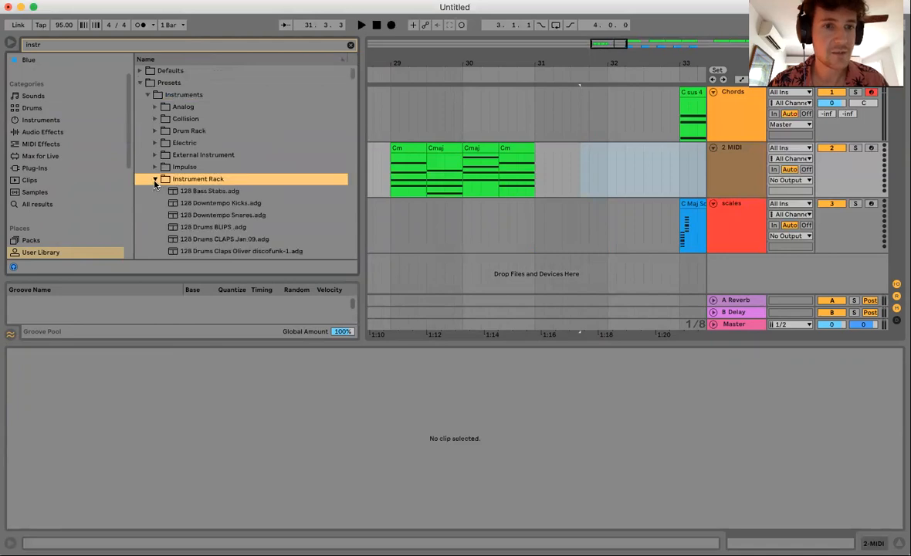
scroll(222, 181, "down", 10)
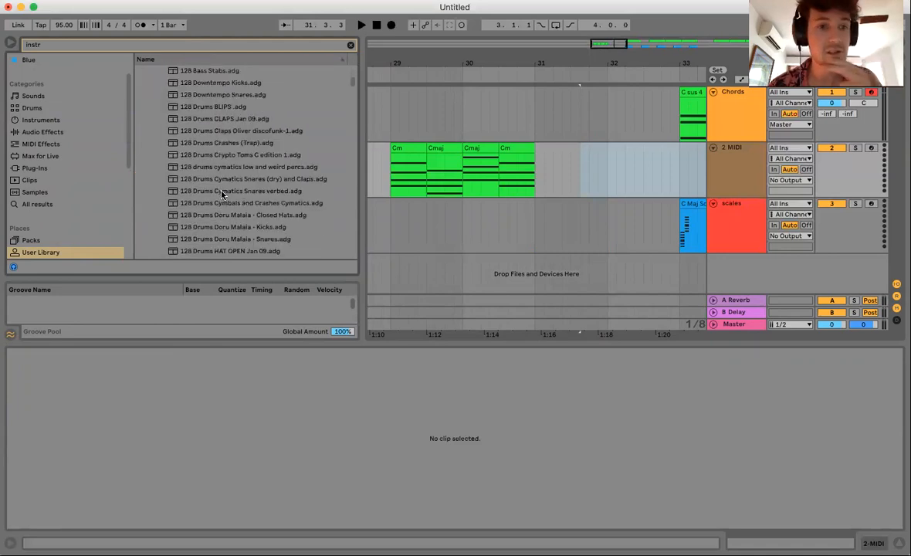
scroll(221, 197, "down", 15)
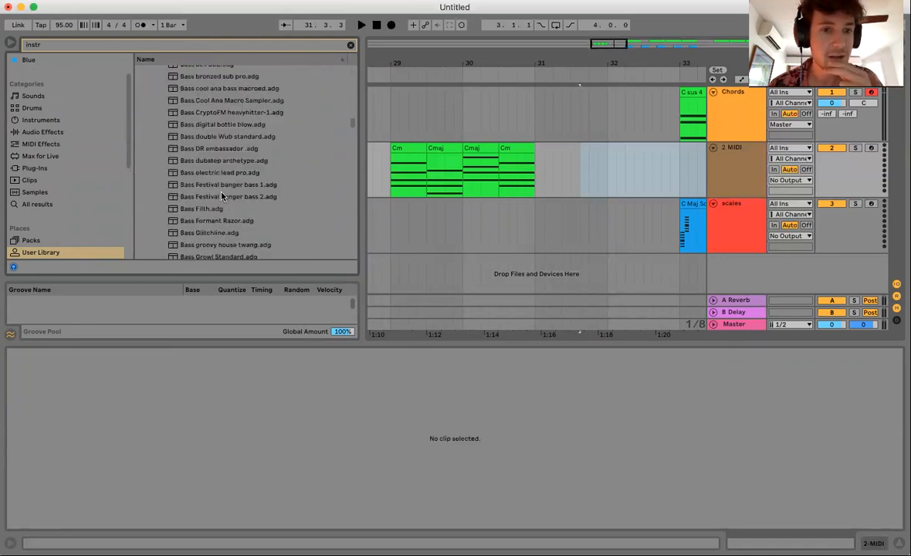
scroll(268, 174, "down", 10)
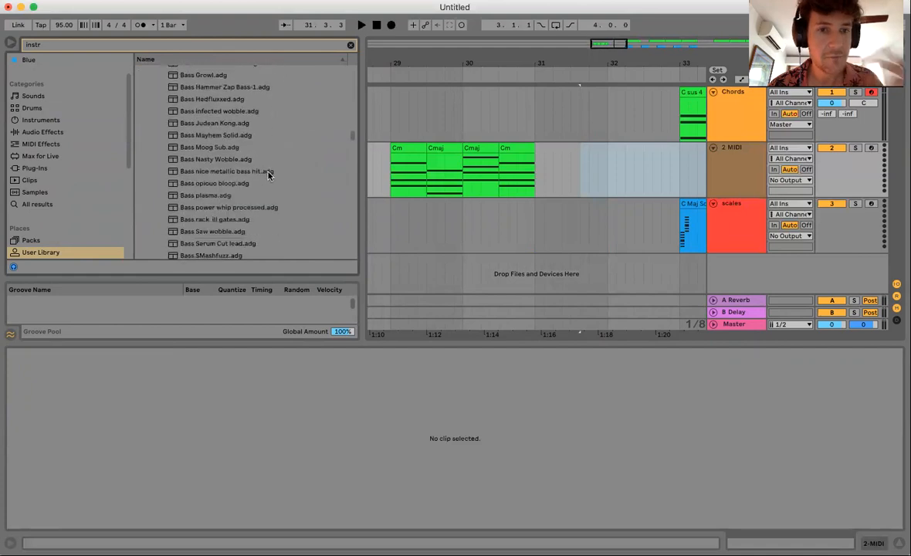
scroll(268, 176, "down", 5)
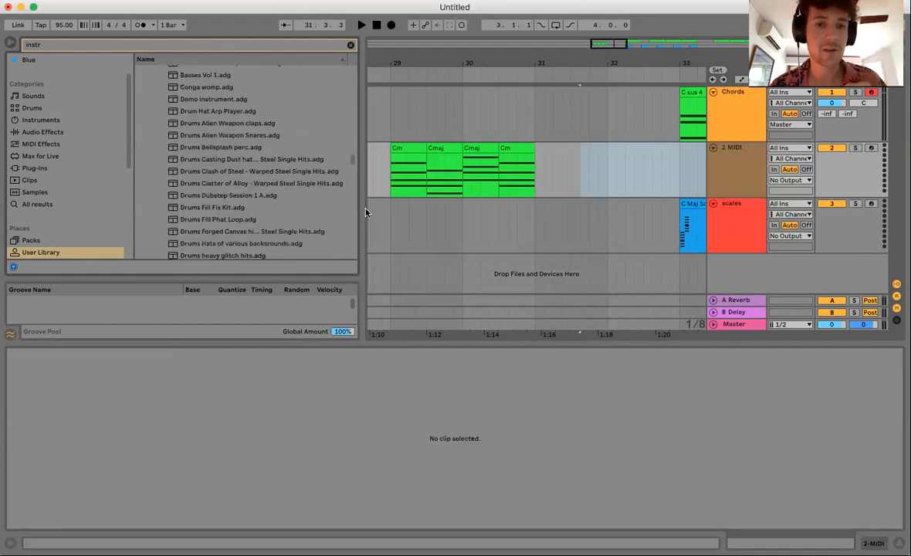
left_click_drag(394, 342, 394, 404)
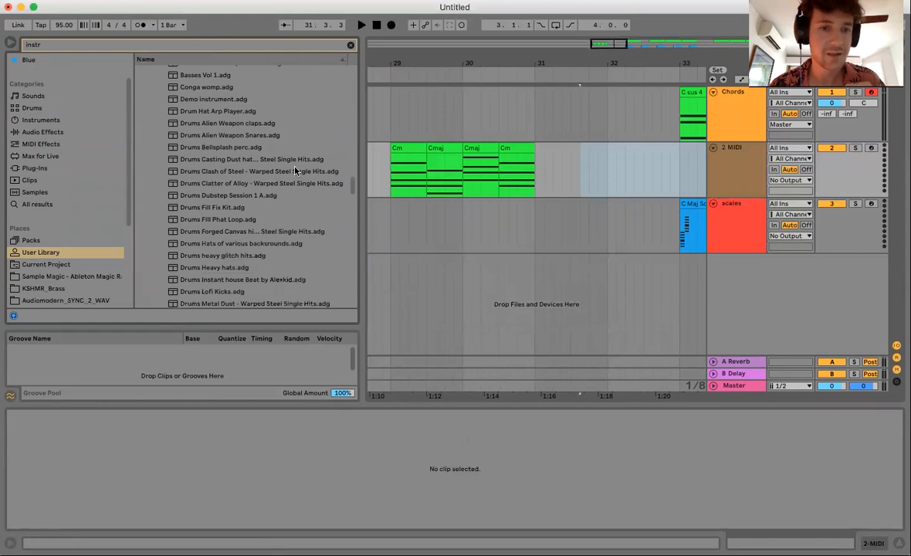
- Load the Instrument Romantic Wind Future House synth preset onto the 2 MIDI track and close its Serum window
scroll(274, 166, "down", 12)
scroll(294, 190, "down", 15)
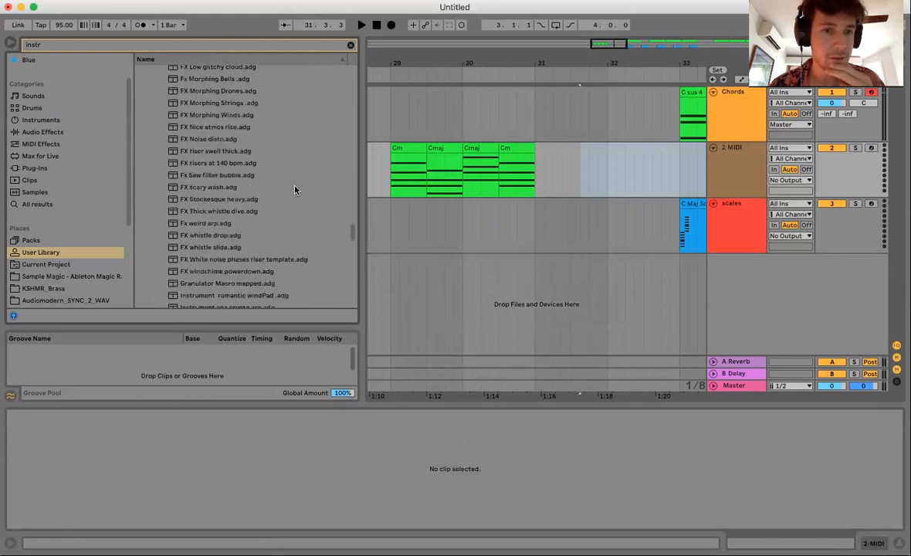
scroll(268, 127, "down", 3)
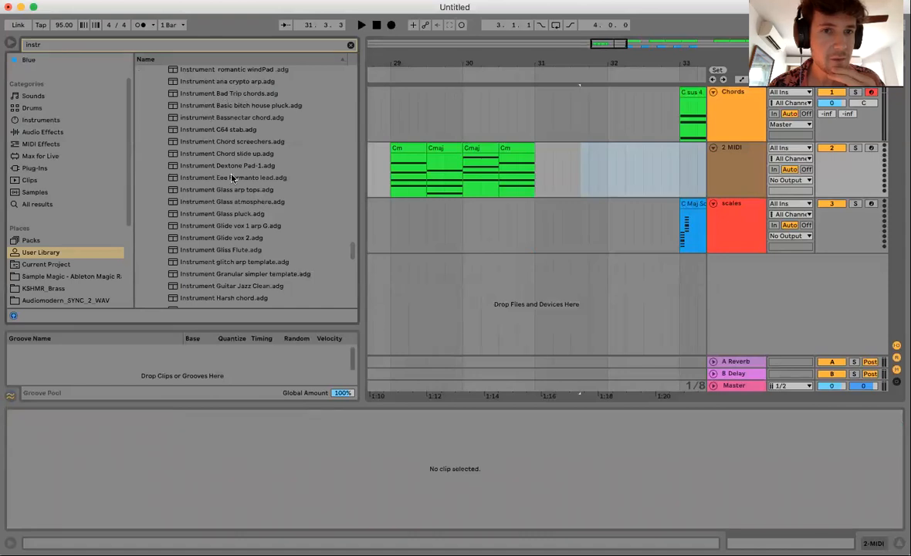
scroll(273, 110, "down", 3)
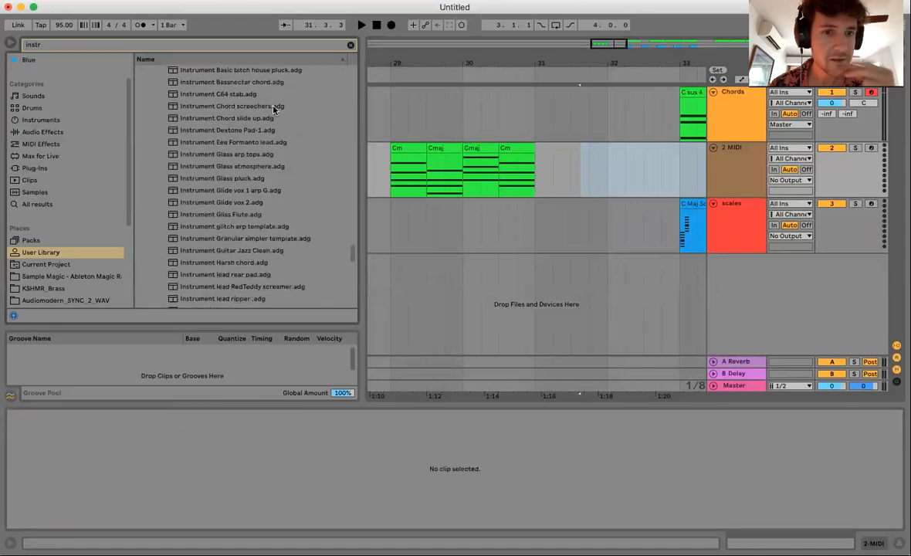
scroll(274, 110, "down", 6)
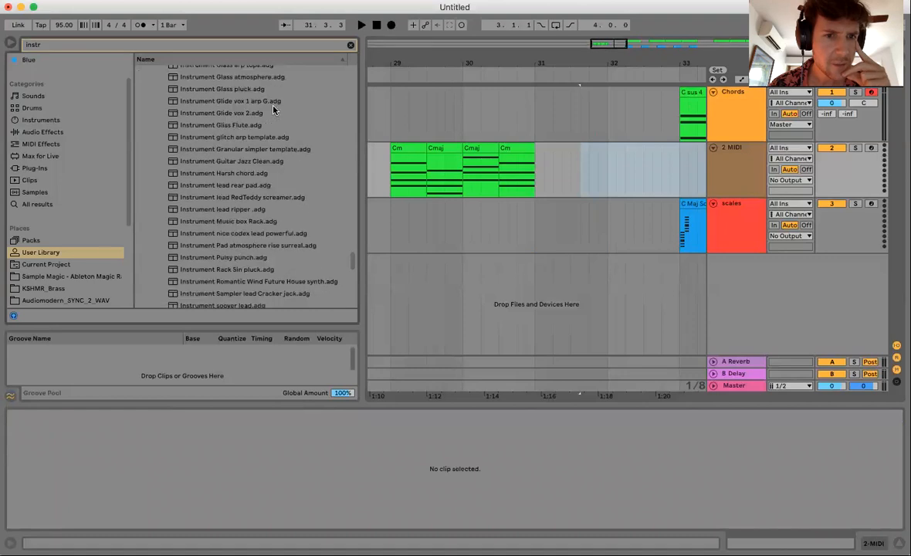
scroll(273, 109, "down", 1)
scroll(273, 109, "down", 1)
left_click_drag(233, 218, 606, 181)
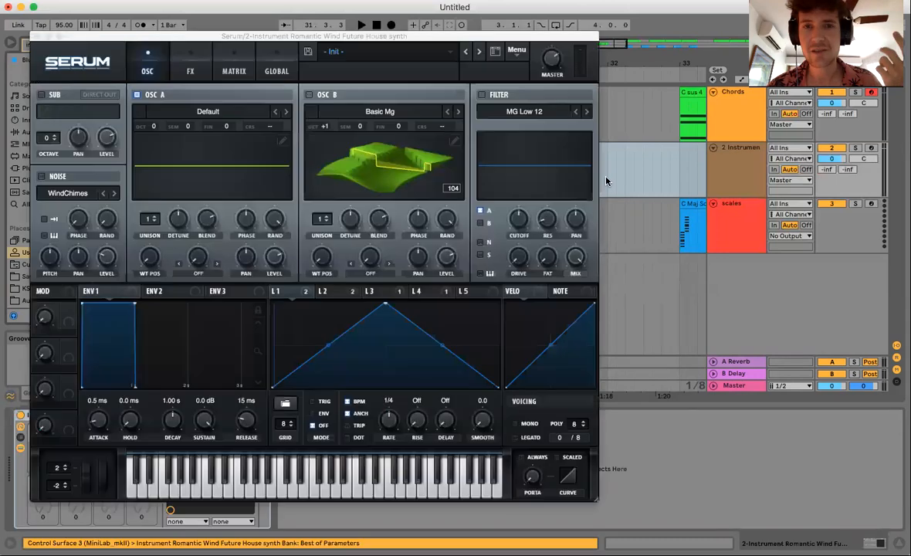
left_click(38, 36)
- Solo the instrument track, play the chord progression from bar 29 and lower the track volume to -5.3 dB
left_click(391, 179)
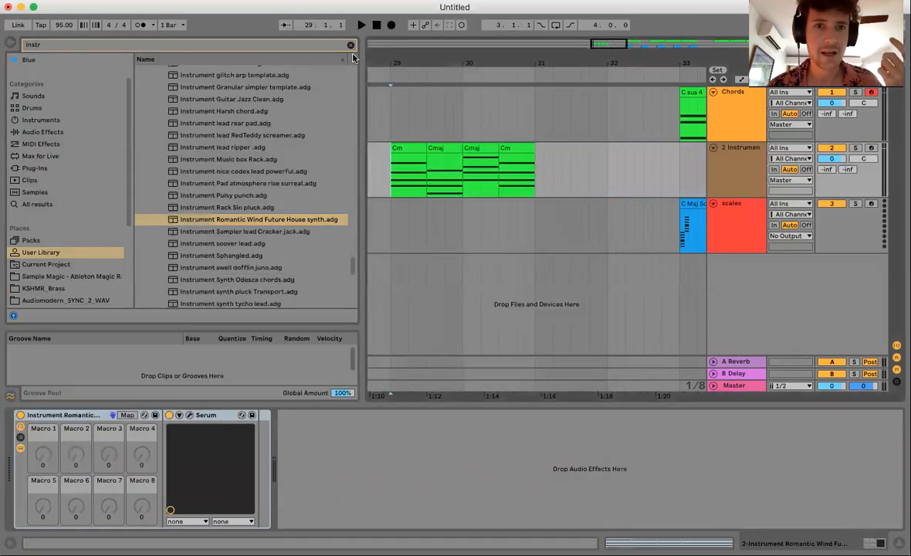
left_click_drag(461, 64, 461, 38)
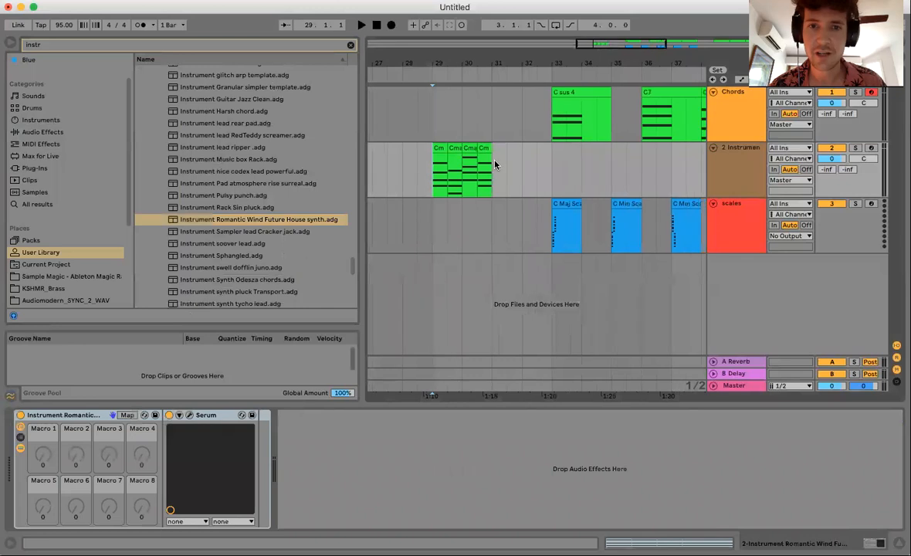
left_click(854, 147)
key("space")
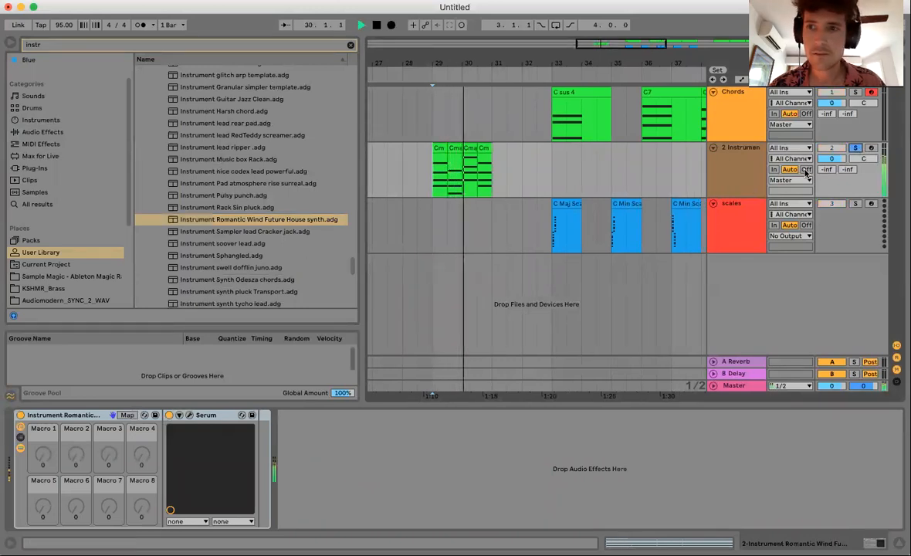
left_click_drag(831, 158, 831, 176)
key("space")
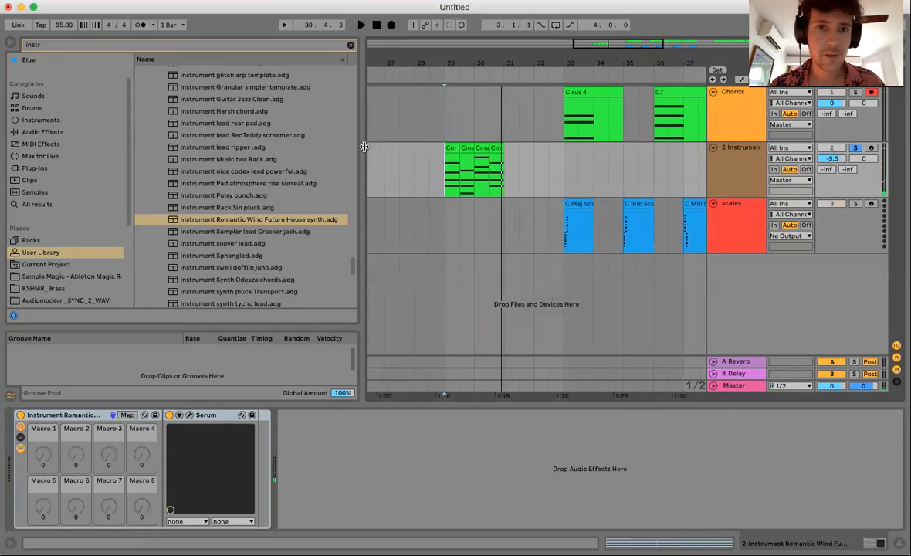
- Clear the library search and add an Auto Filter audio effect to the instrument track
left_click_drag(360, 145, 345, 147)
left_click(733, 160)
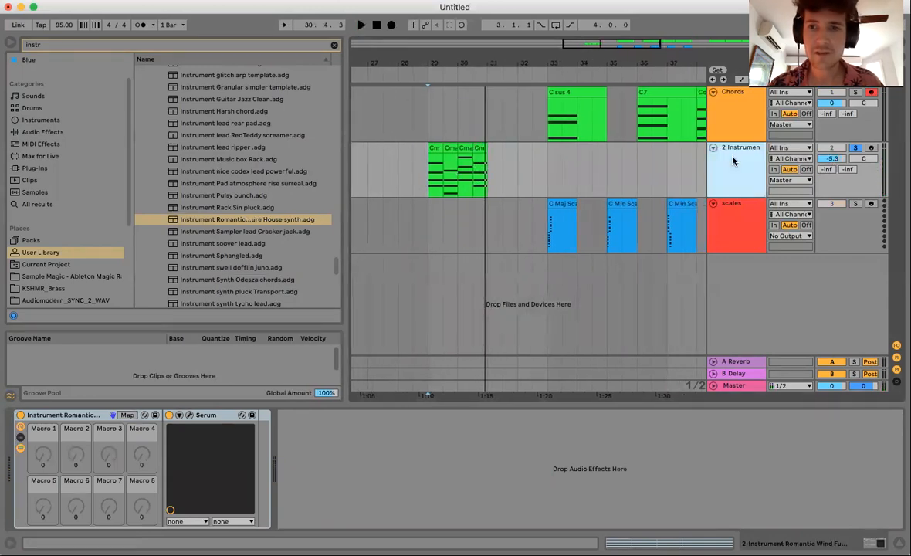
left_click(333, 45)
left_click(43, 167)
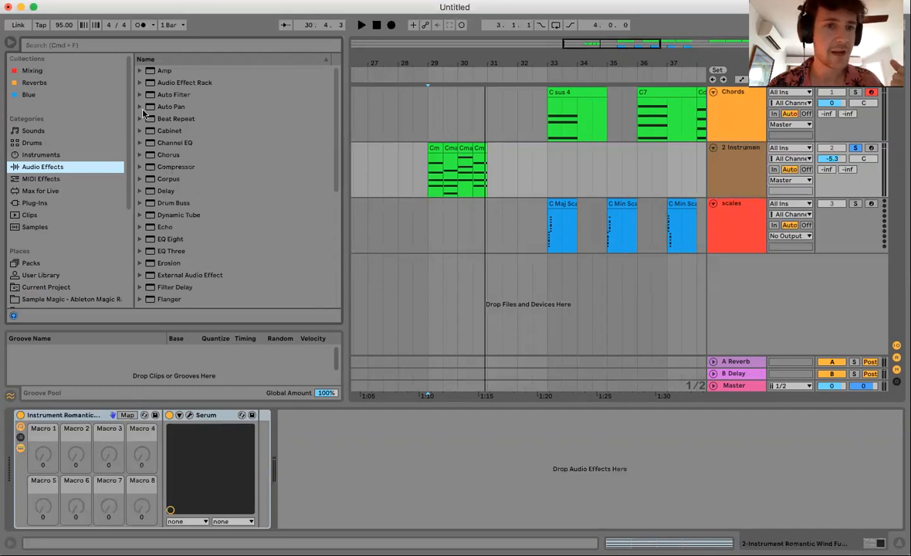
scroll(177, 200, "down", 3)
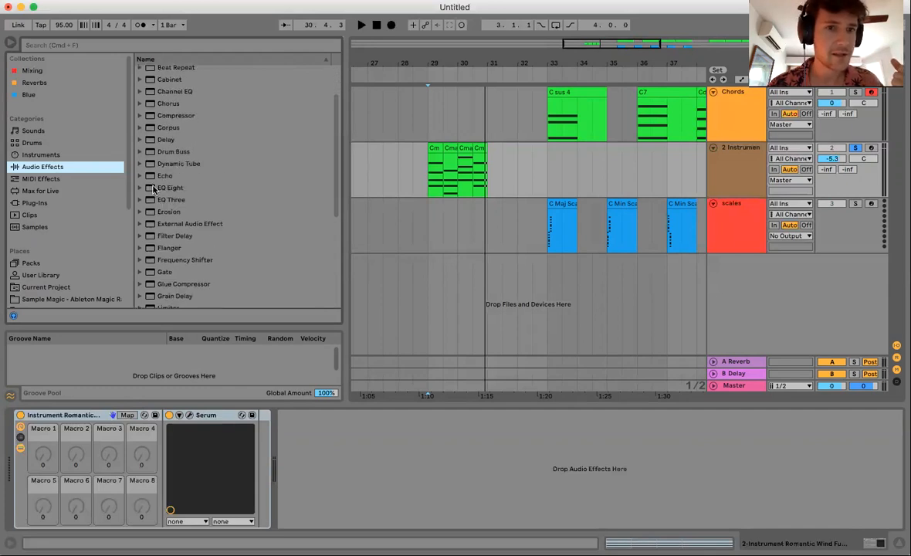
scroll(155, 189, "up", 3)
double_click(152, 95)
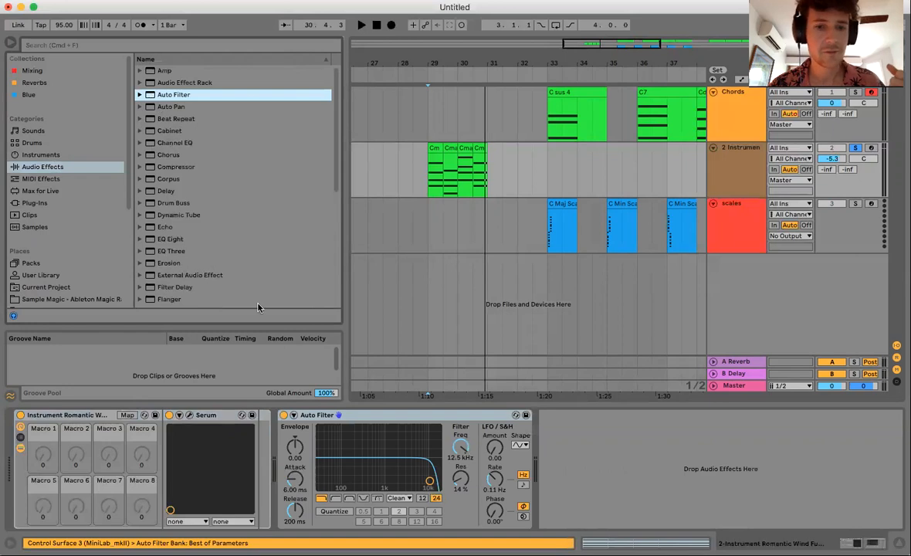
- Add the Delay and Echo audio effects after the Auto Filter
scroll(201, 136, "down", 3)
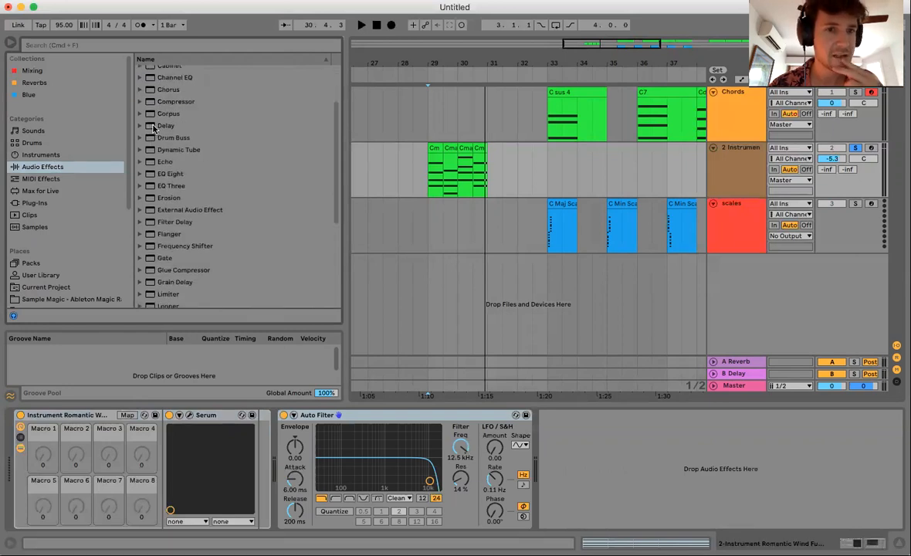
double_click(158, 126)
scroll(212, 127, "down", 5)
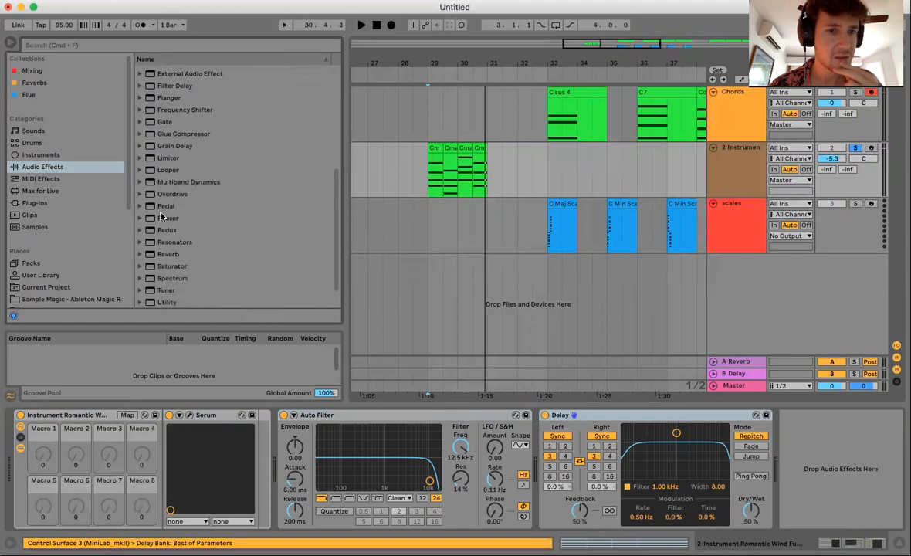
scroll(163, 269, "down", 1)
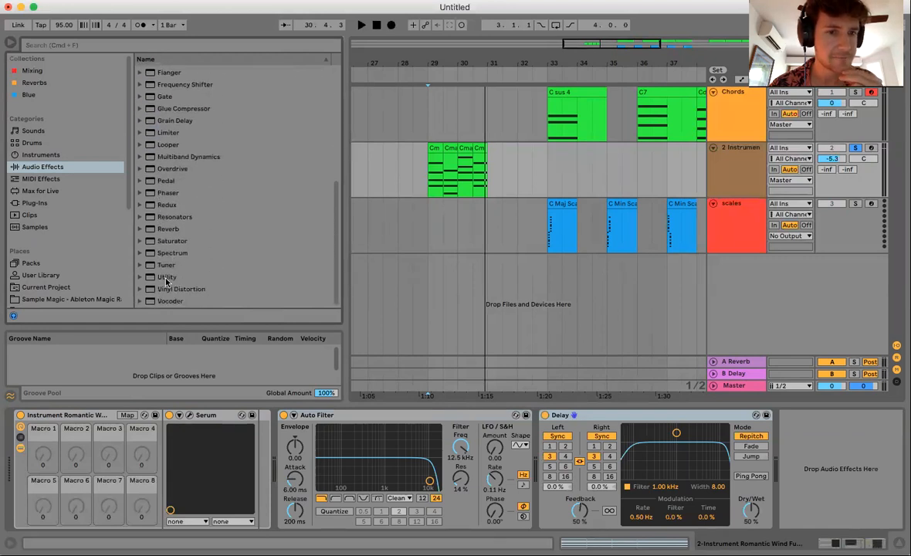
scroll(158, 158, "up", 5)
scroll(171, 167, "up", 1)
double_click(159, 144)
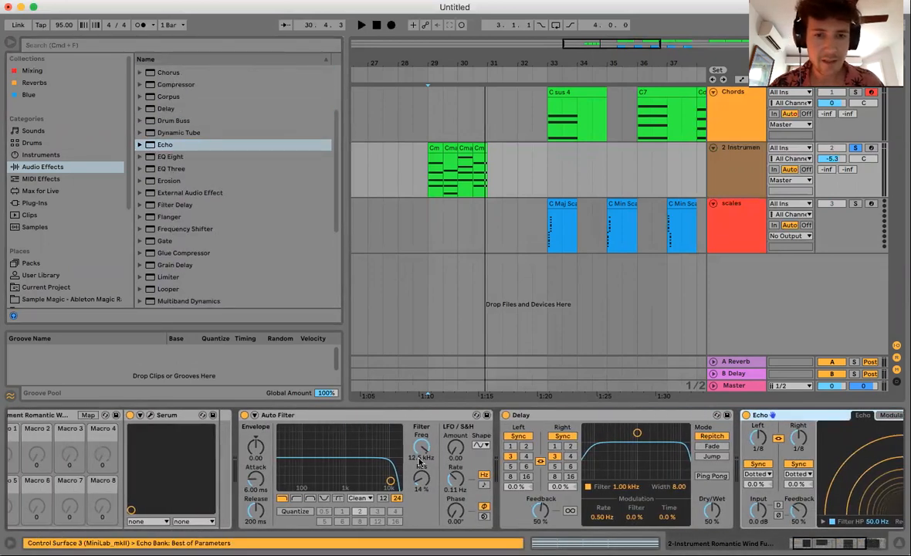
- Lower the Auto Filter frequency to 552 Hz and automate a curved rise to about 19.9 kHz over the first Cm clip
left_click_drag(422, 446, 422, 482)
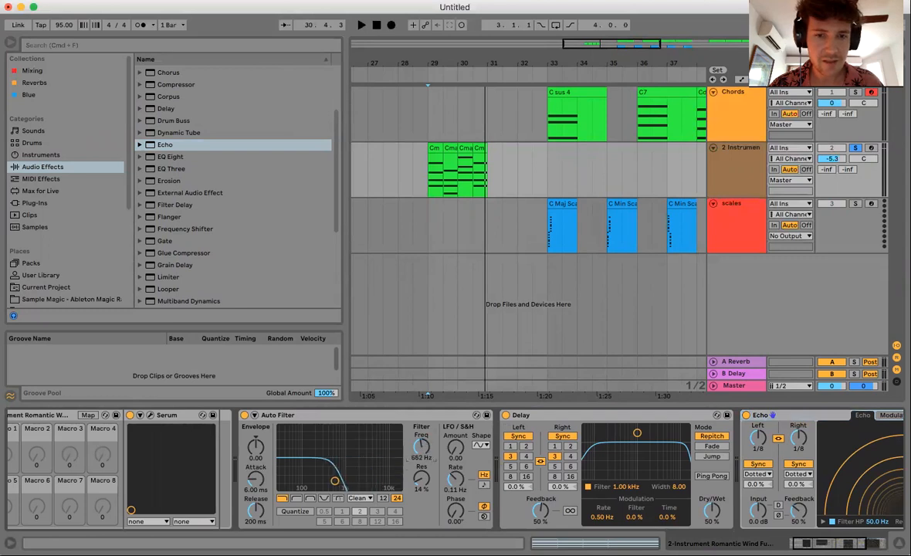
left_click_drag(461, 61, 461, 82)
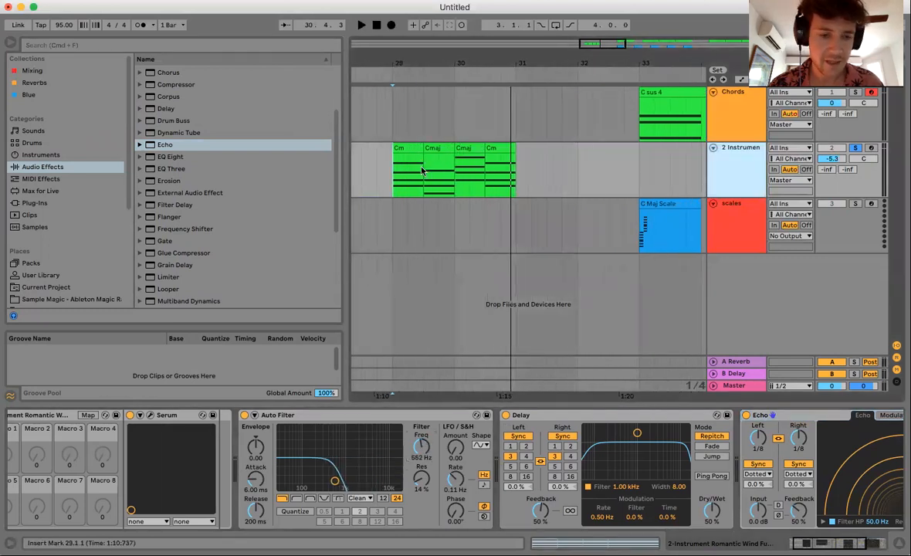
scroll(426, 174, "left", 1)
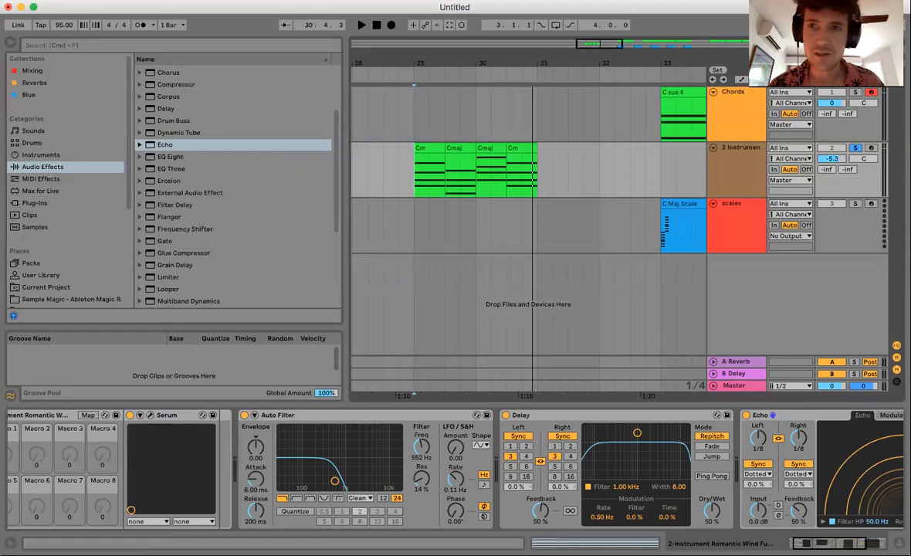
key("a")
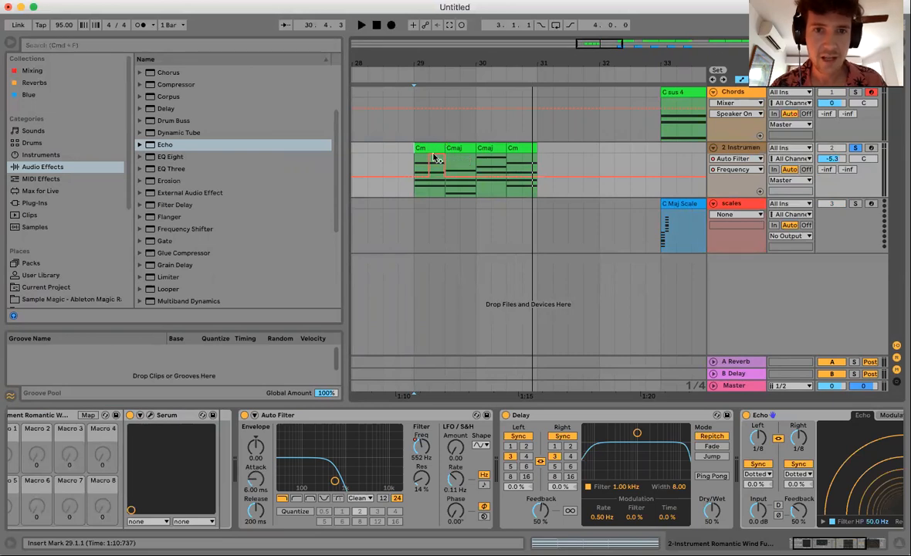
left_click_drag(424, 175, 430, 157)
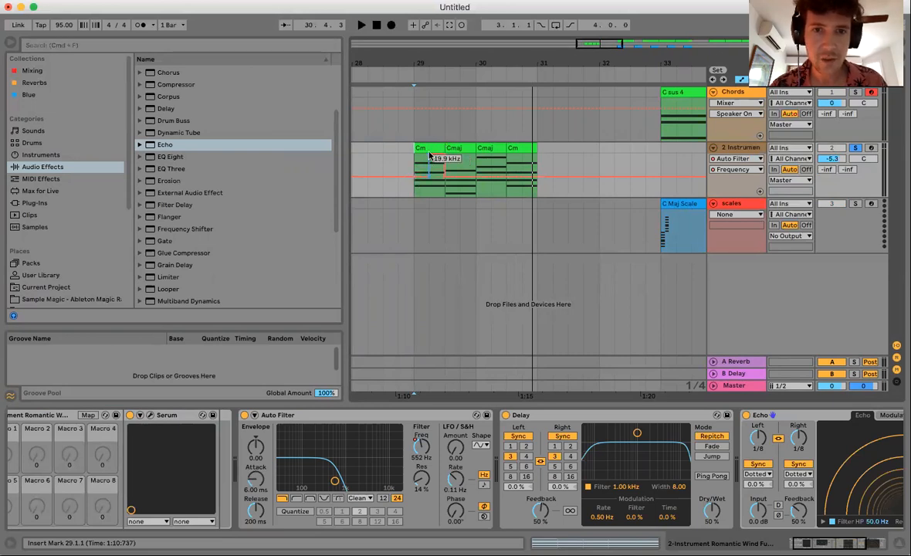
left_click(430, 157)
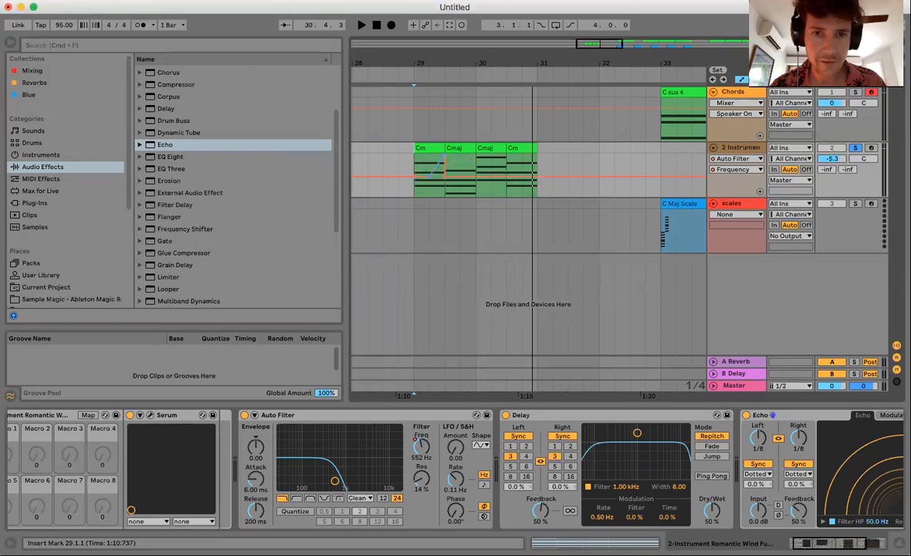
- Put the Auto Filter frequency automation in its own lane and duplicate the first clip's ramp across the other three clips
left_click(760, 191)
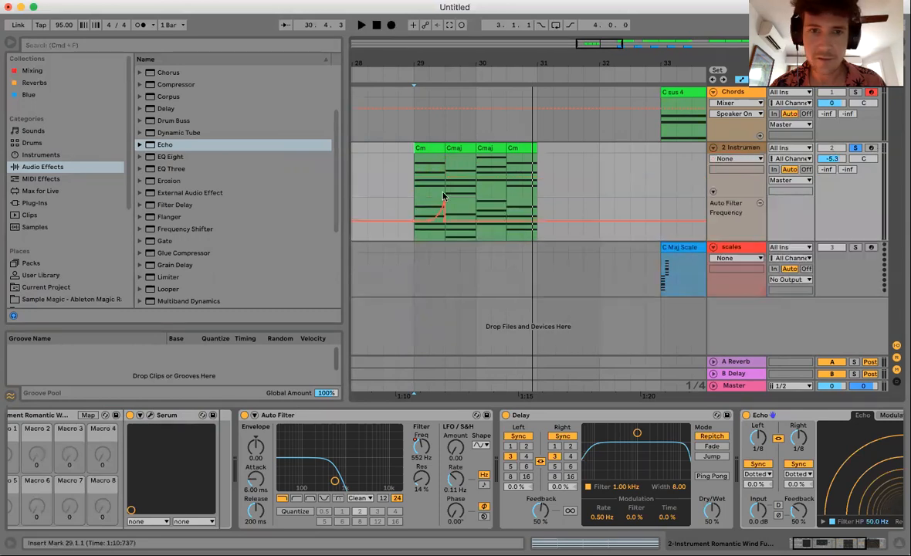
left_click_drag(414, 232, 444, 231)
key("ctrl+d")
key("ctrl+d")
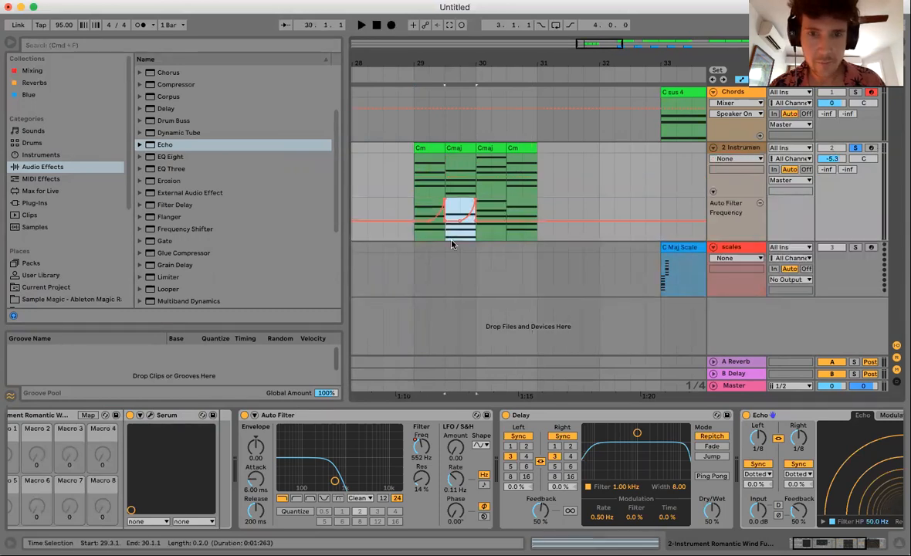
key("super+d")
left_click(487, 238)
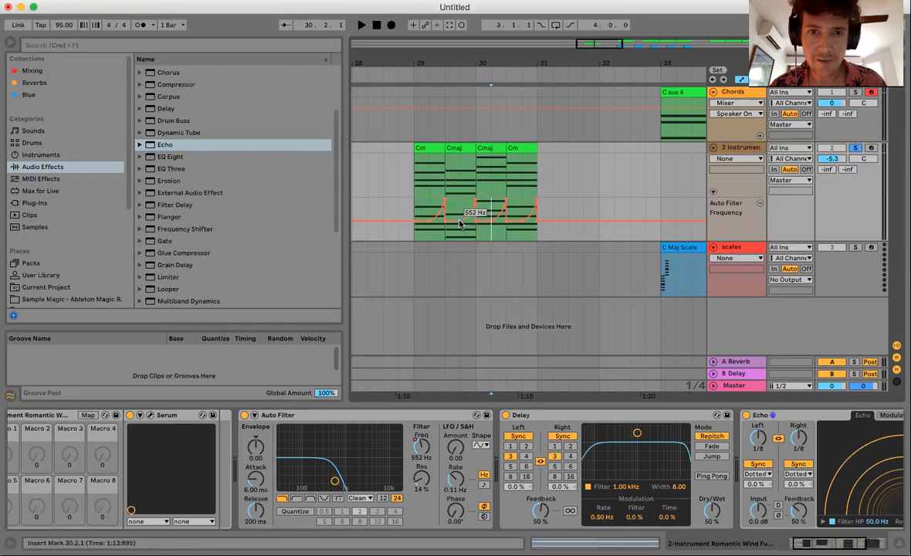
- Reshape the filter frequency ramps over the last three clips and play the progression from bar 29
left_click_drag(461, 221, 521, 206)
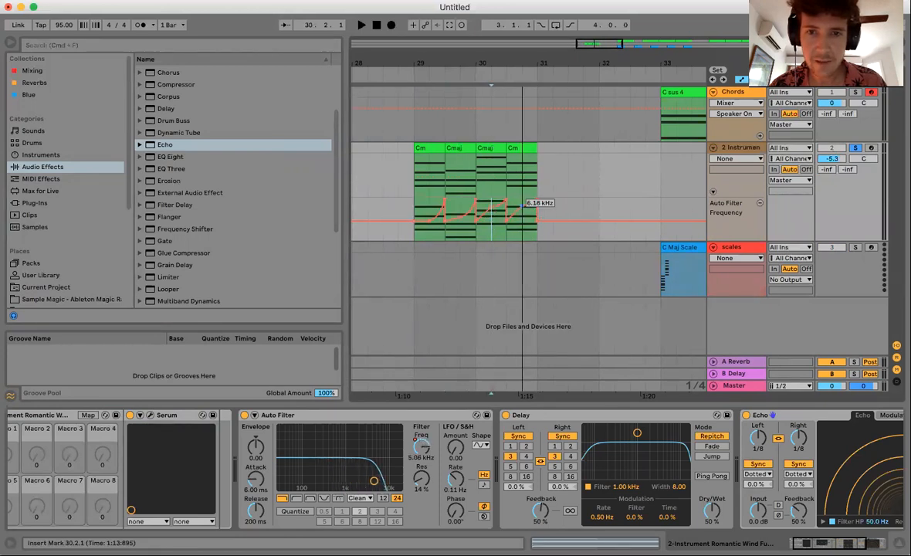
left_click(458, 240)
key("space")
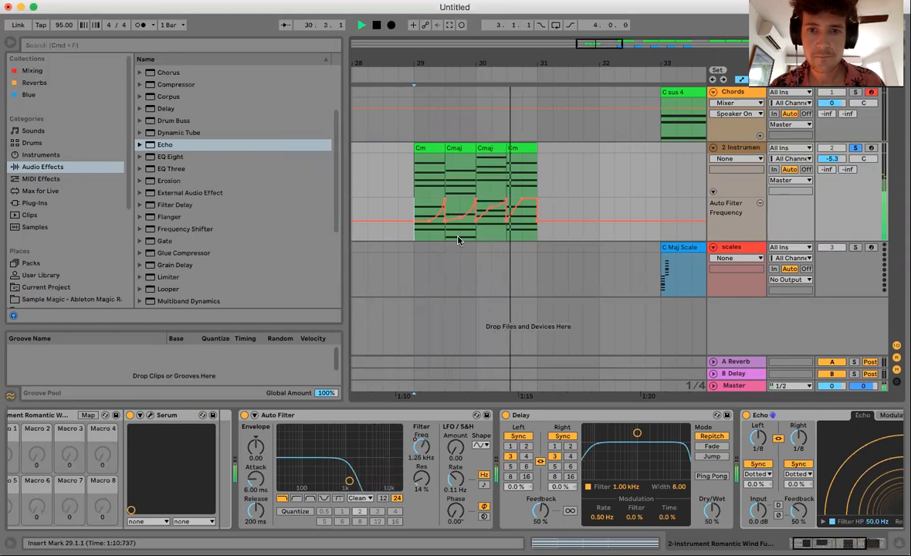
key("space")
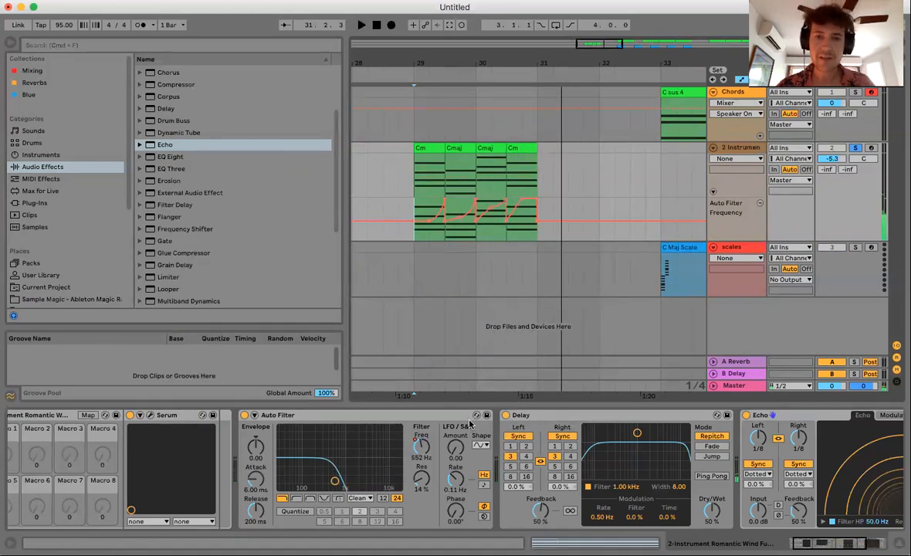
- Set the Delay's Dry/Wet to 30 % and narrow its filter to 1.34 kHz with a width of 1.62
scroll(417, 433, "right", 5)
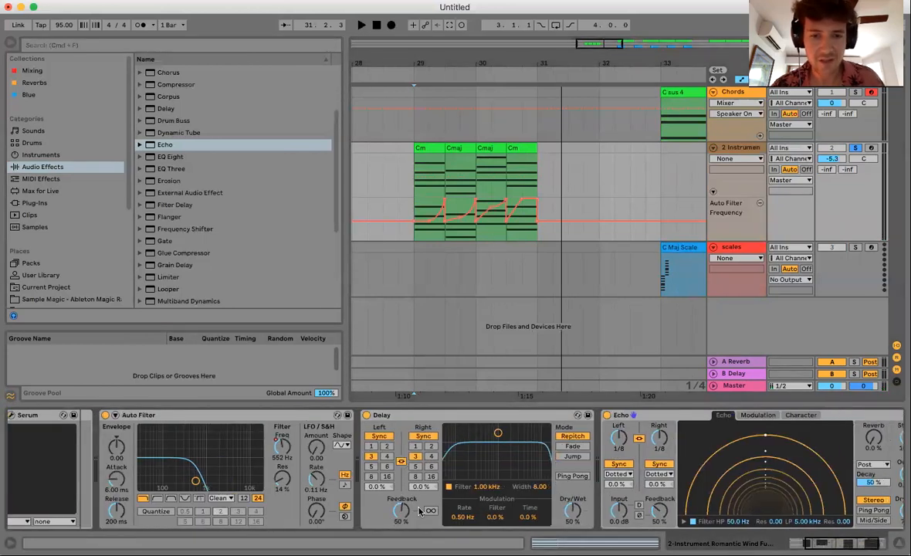
left_click_drag(573, 511, 573, 521)
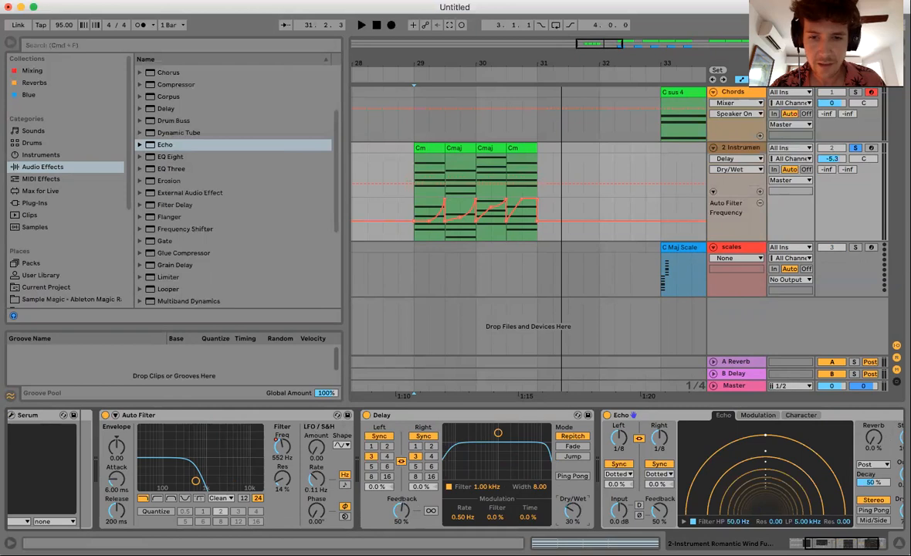
left_click_drag(498, 433, 502, 468)
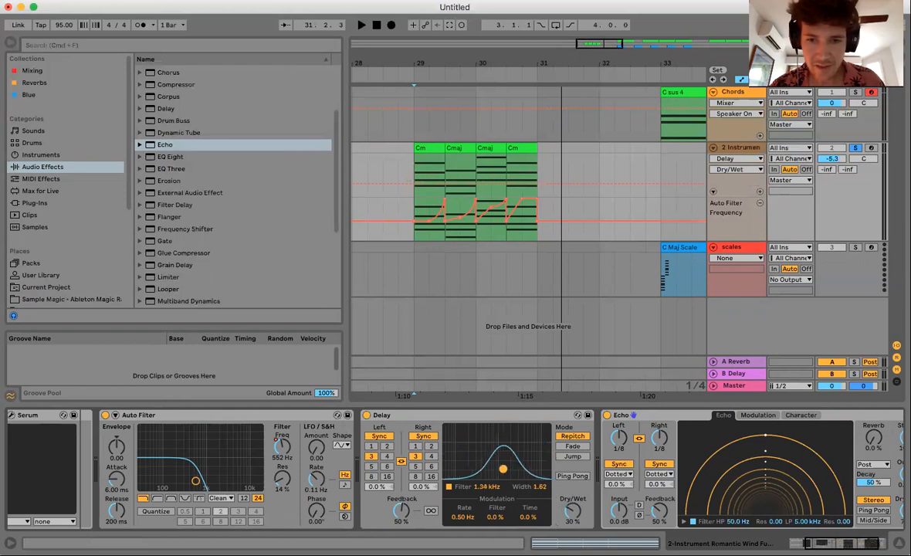
- Delete the Echo effect and lower the Delay's Dry/Wet to 19 %
left_click(648, 414)
key("Delete")
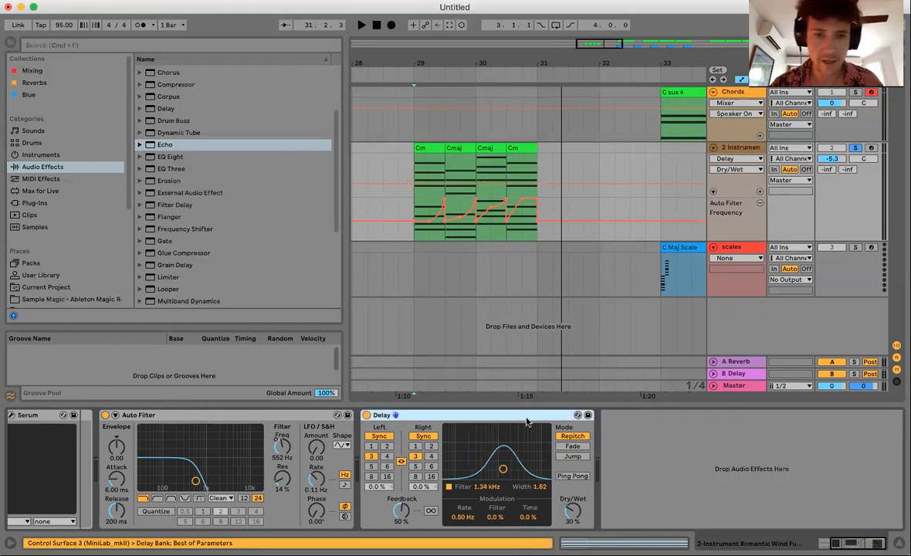
left_click(220, 415)
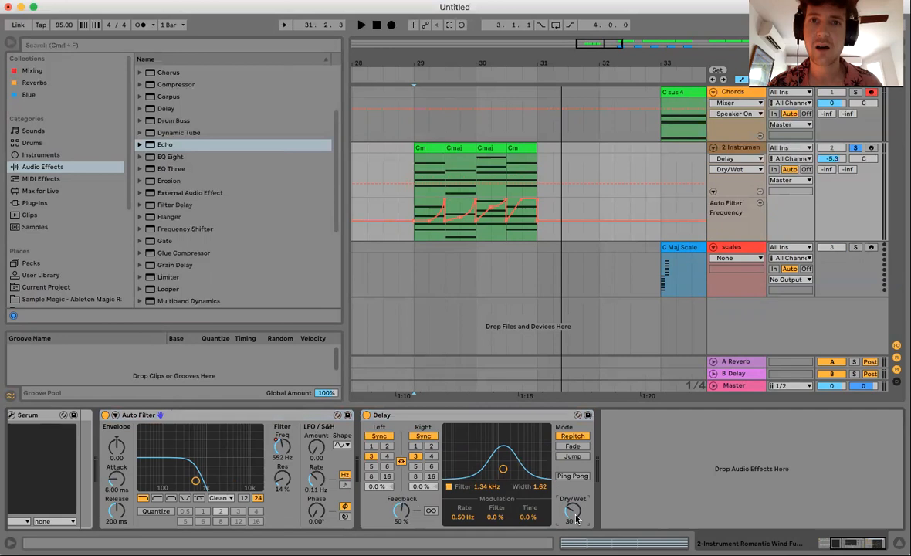
left_click_drag(576, 520, 576, 528)
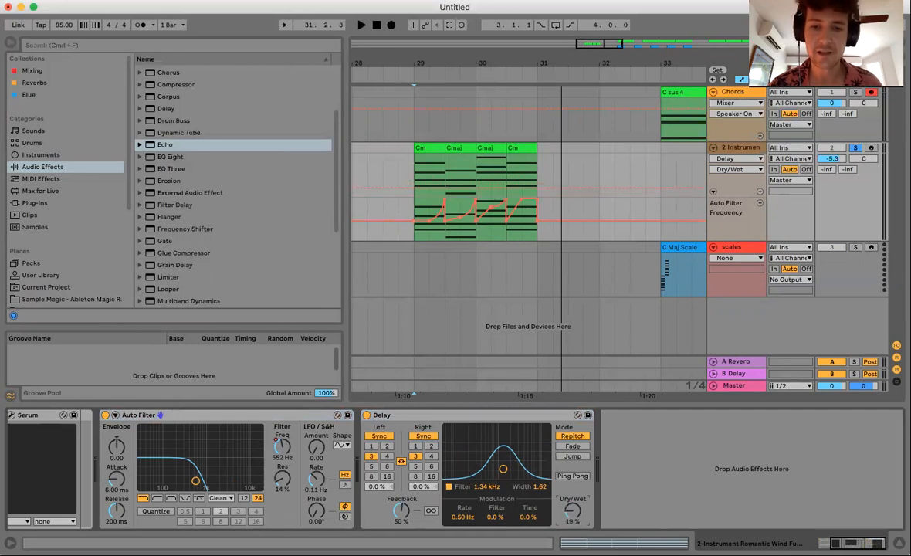
- Set the Delay's Feedback to 28 % and its Dry/Wet to 35 %
left_click_drag(400, 509, 400, 501)
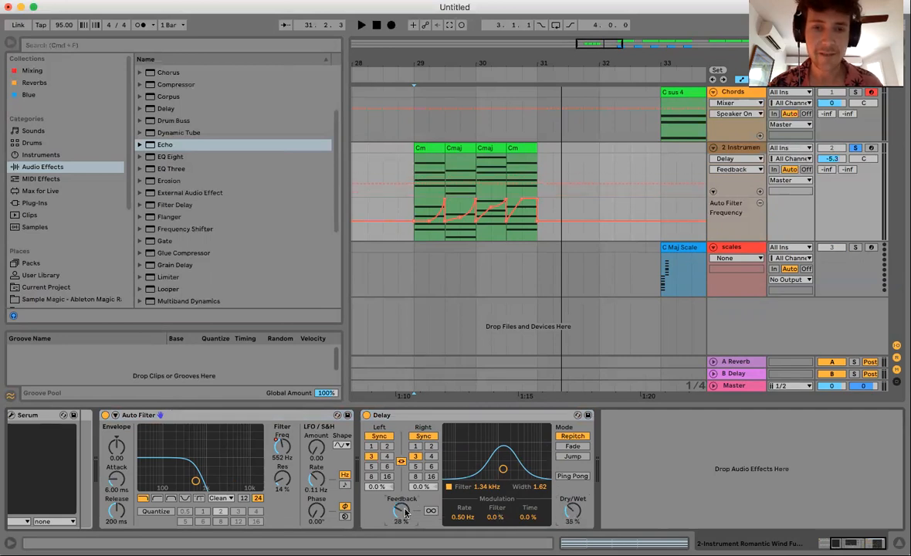
left_click_drag(508, 65, 508, 57)
- Group the Auto Filter and Delay into an Audio Effect Rack and show its macro controls
left_click(269, 416)
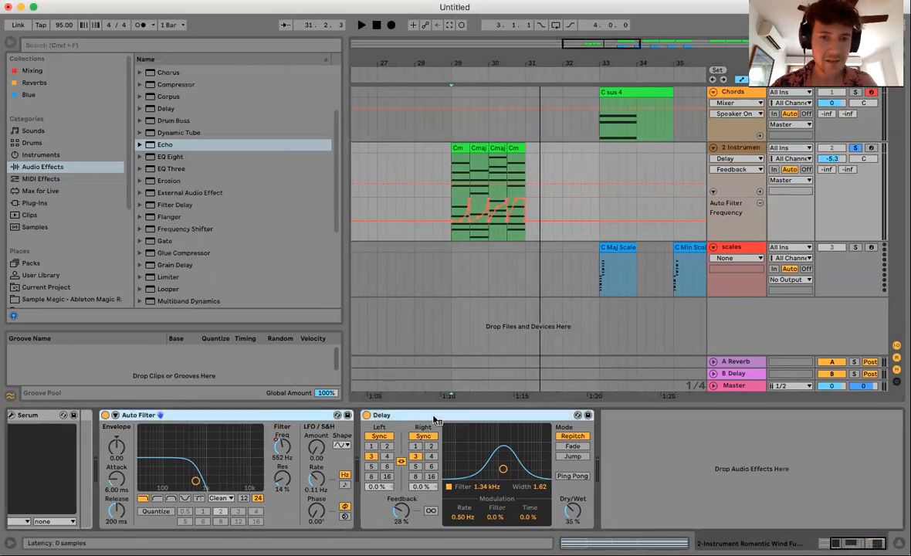
right_click(436, 418)
left_click(454, 466)
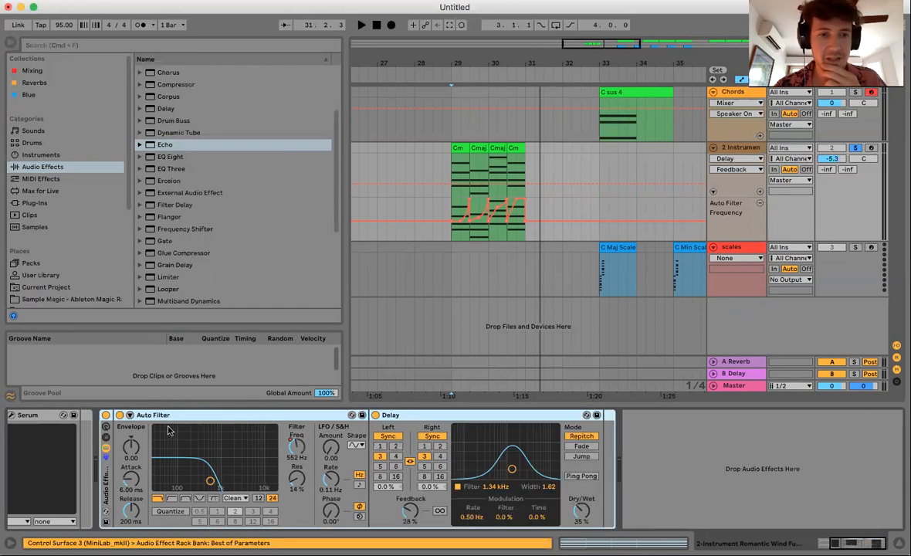
left_click(107, 427)
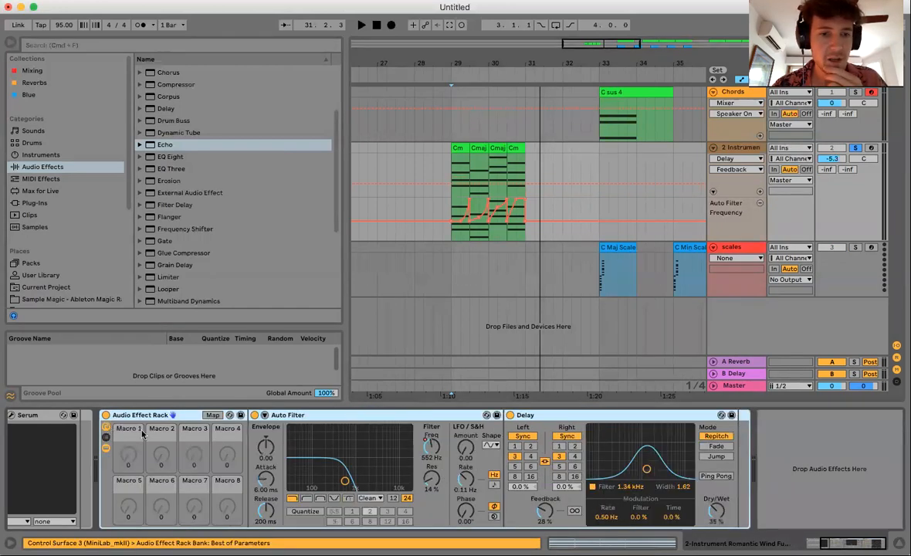
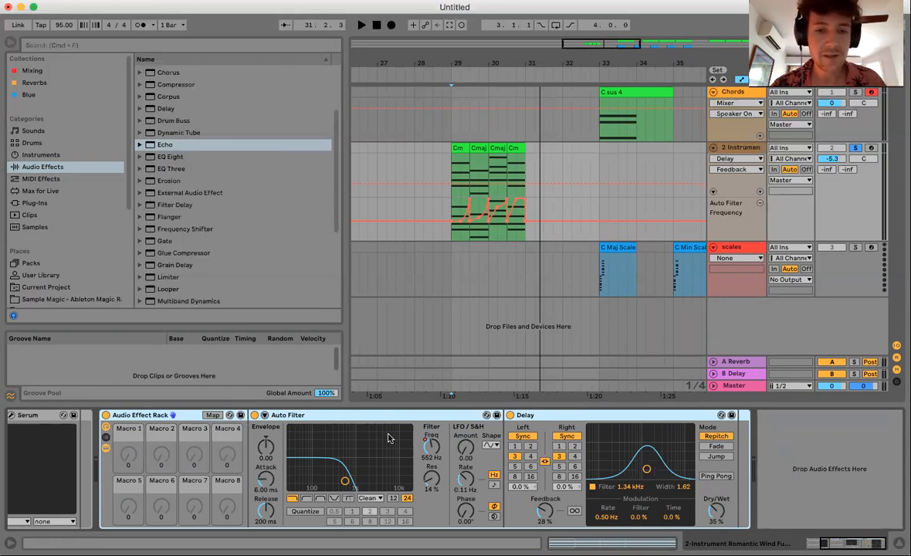
- Lower the Delay's Dry/Wet to 23 % and draw its automation rising from bar 29 to 31 and falling until just before bar 33
left_click(429, 447)
left_click(653, 471)
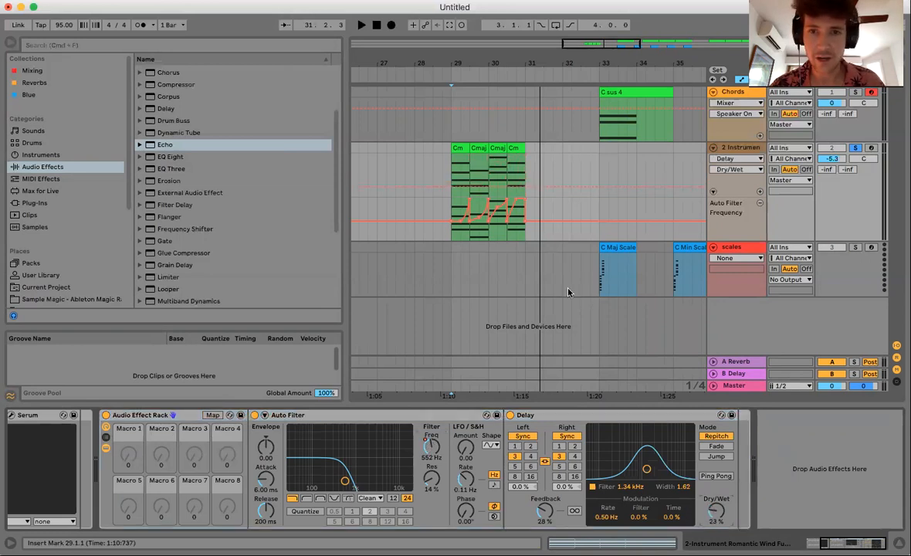
left_click(451, 187)
left_click_drag(526, 187, 525, 163)
left_click_drag(587, 171, 591, 193)
- Duplicate the automation over bars 29 to 33 of the instrument track three times
left_click_drag(459, 166, 602, 215)
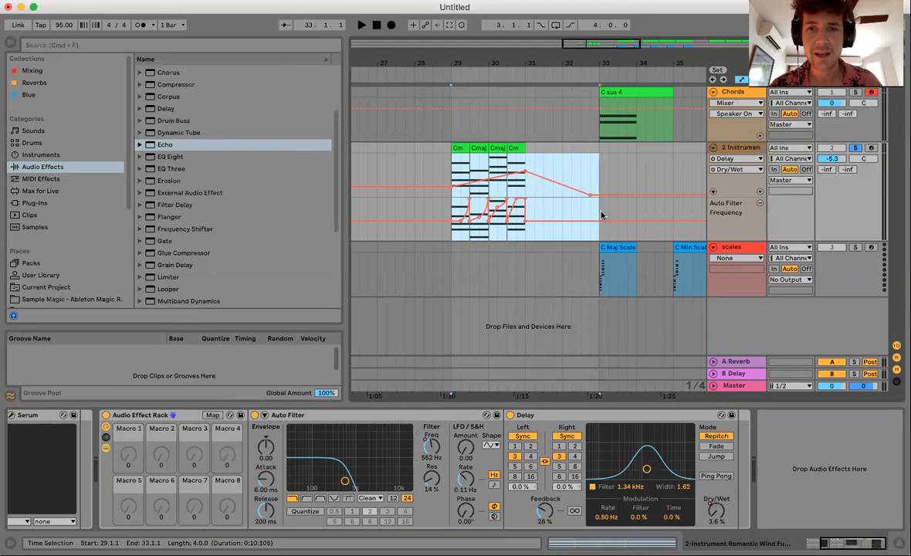
key("super+d")
key("super+d")
key("super+d")
left_click_drag(478, 61, 569, 23)
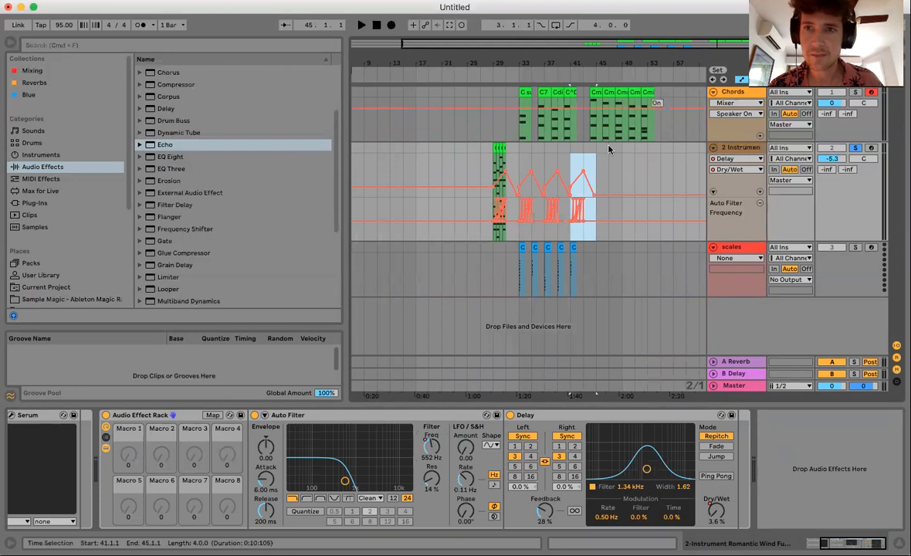
- Undo the last automation copies and duplicate the clips together with their automation up to bar 45
key("a")
key("super+z")
key("super+z")
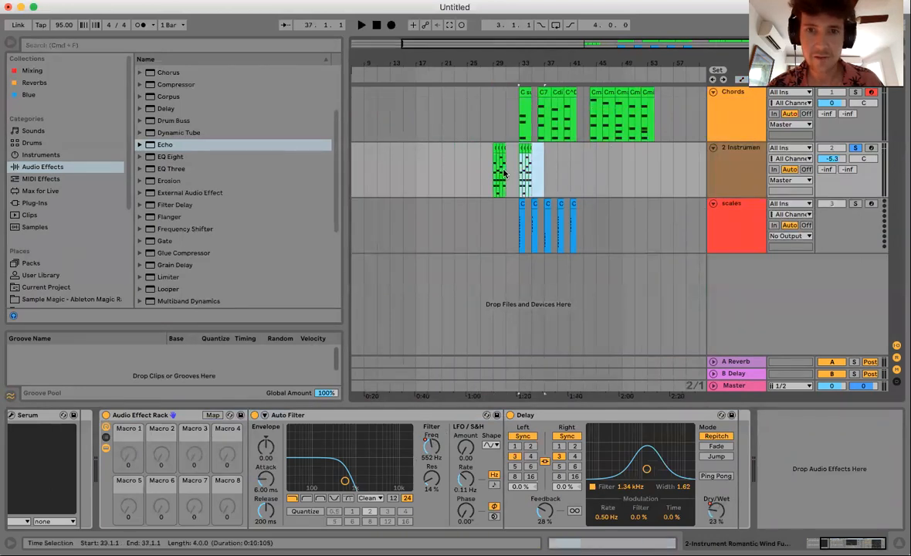
key("super+d")
key("super+d")
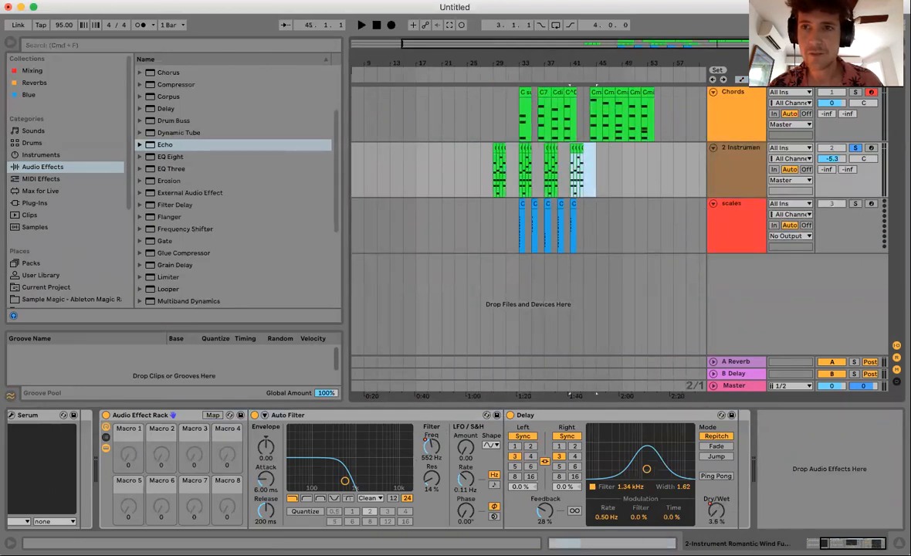
key("a")
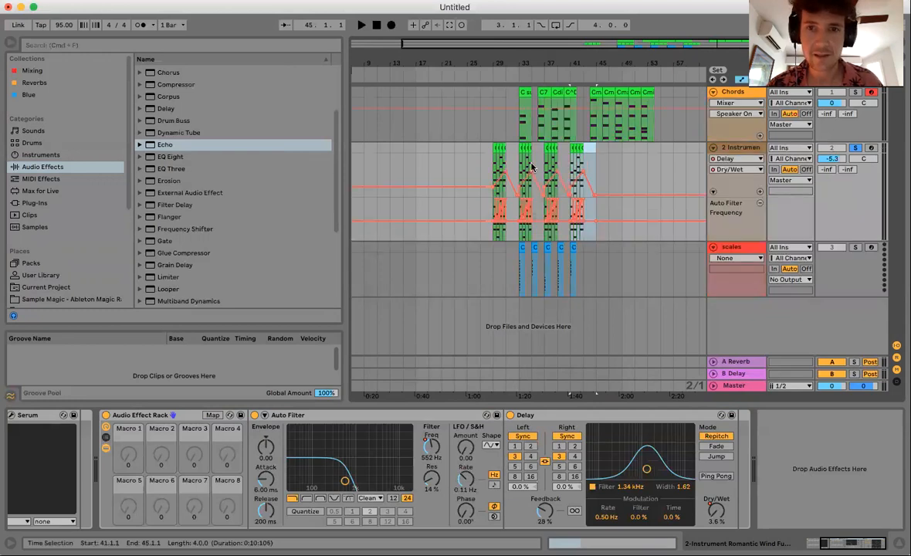
- Delete the first two clips of the copy at bar 37 and the second clip of the copy at bar 41
left_click(526, 185)
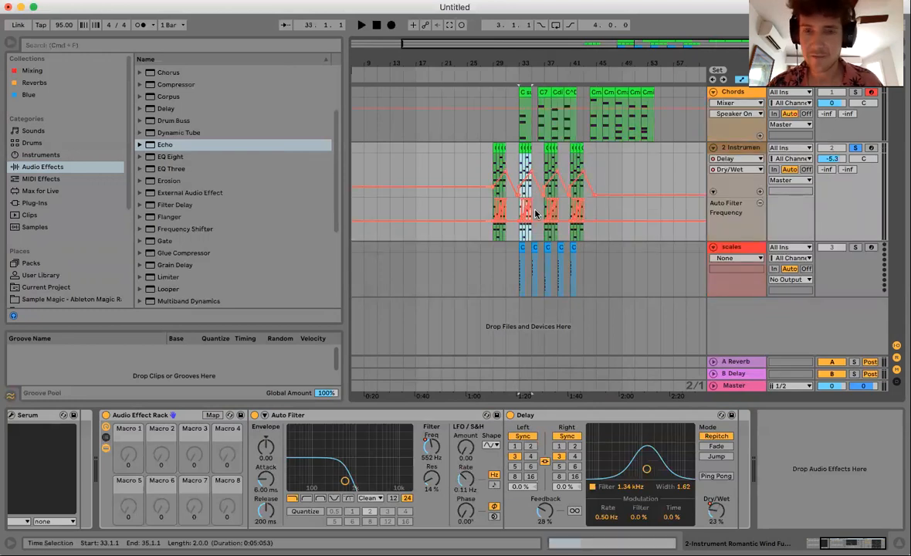
left_click(549, 183)
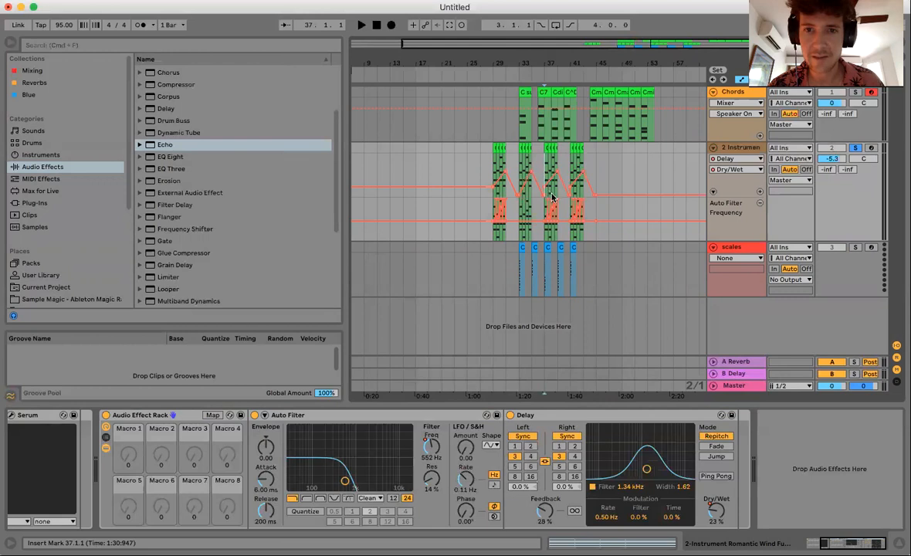
key("a")
left_click_drag(546, 173, 574, 177)
key("Delete")
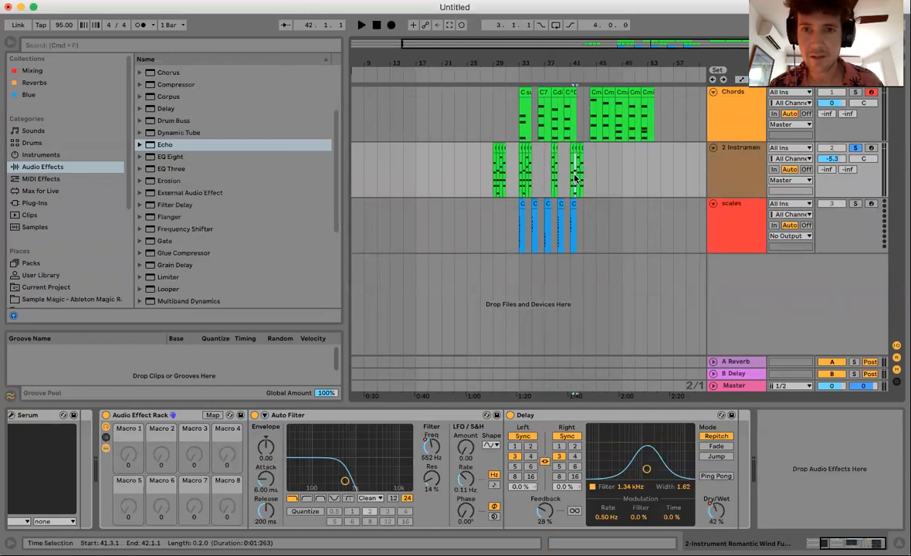
key("Delete")
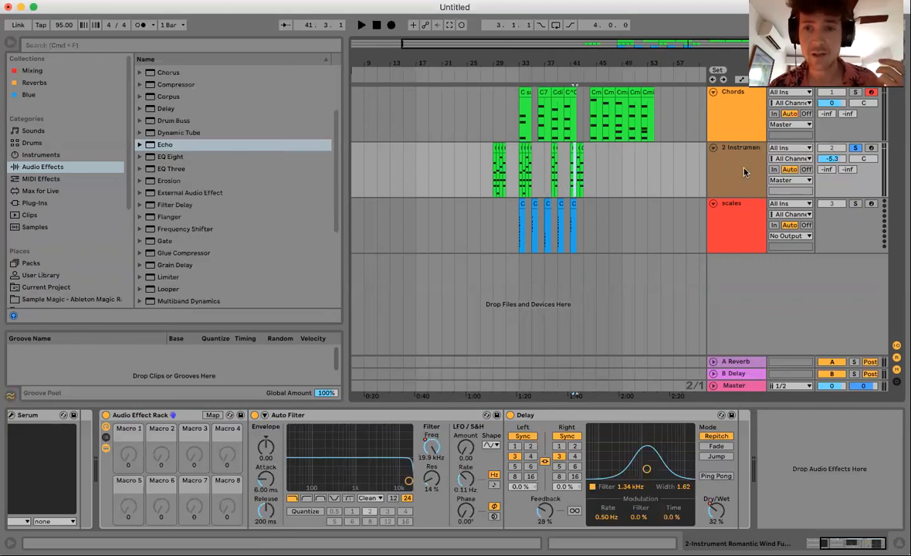
key("a")
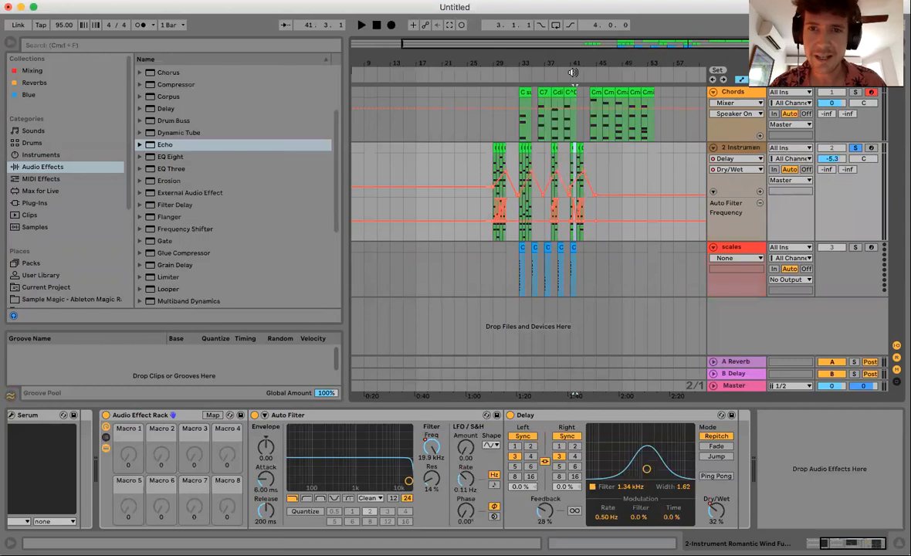
- Delete the leftover automation around bar 36 on the instrument track and select the first clip at bar 33
left_click_drag(568, 63, 569, 147)
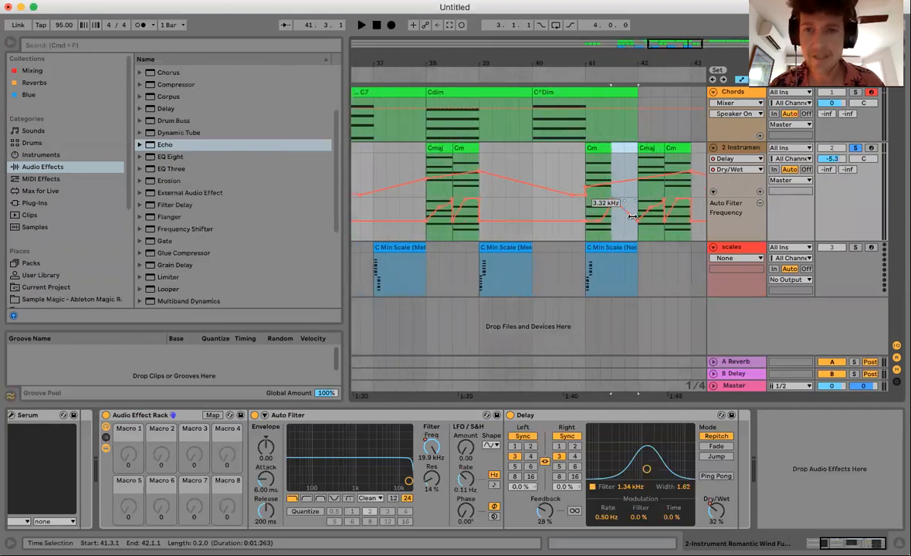
scroll(490, 210, "left", 5)
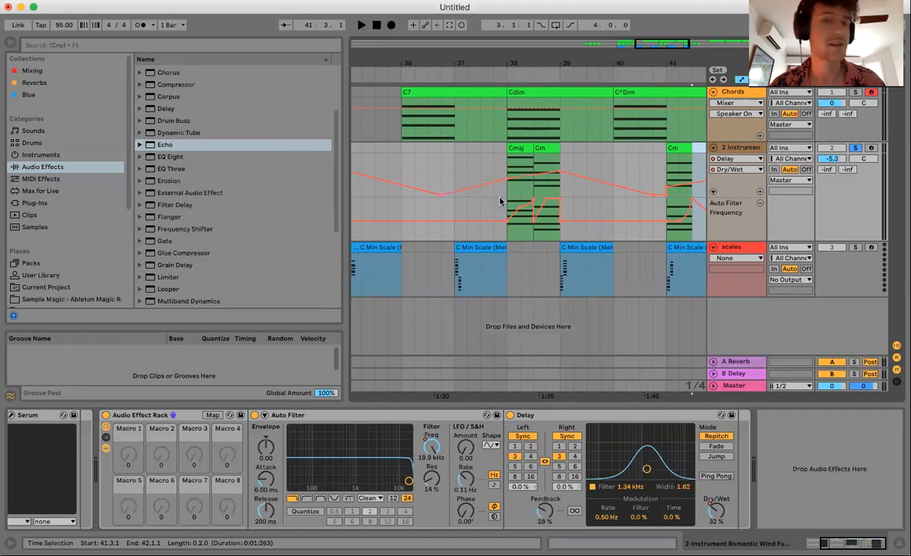
left_click_drag(516, 74, 516, 60)
left_click_drag(475, 174, 489, 237)
key("Delete")
left_click_drag(415, 172, 426, 210)
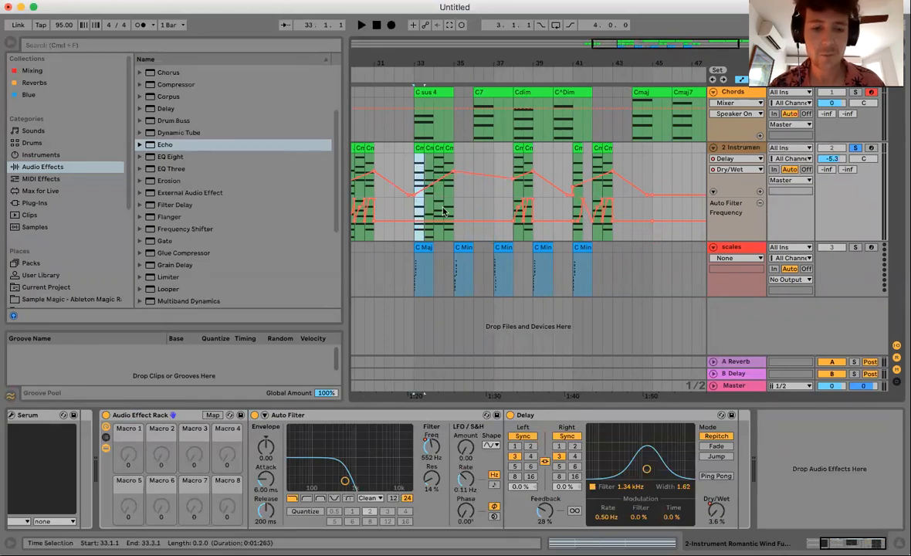
- Undo the clip and automation edits back to the single progression before the duplications
left_click_drag(456, 58, 473, 56)
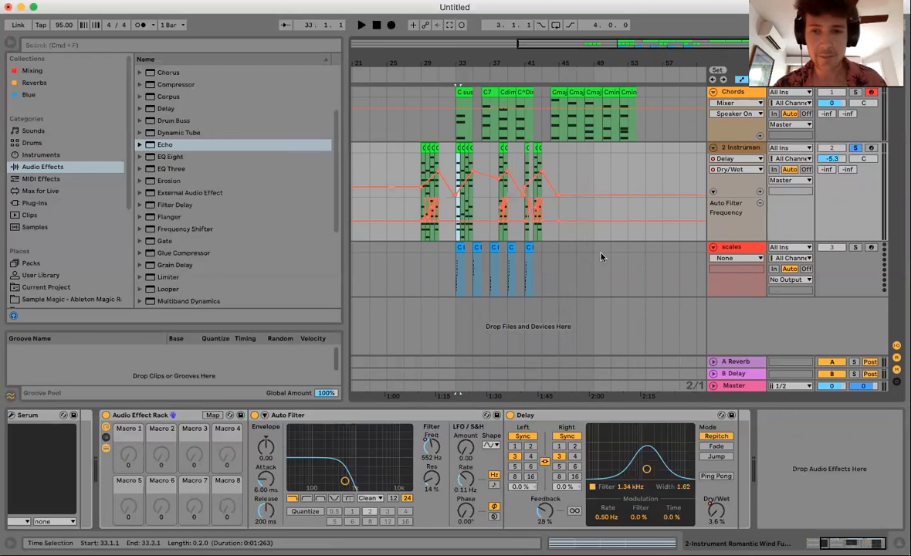
key("super+a")
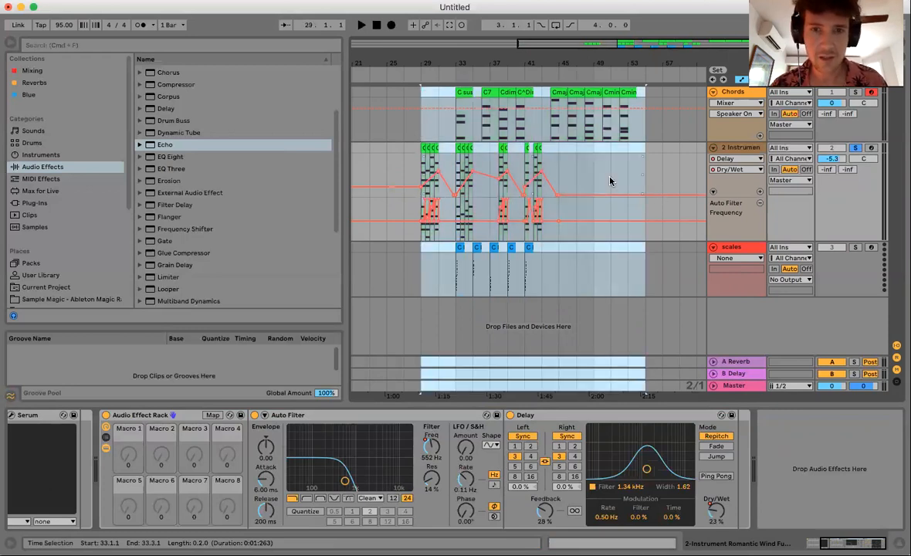
key("super+z")
key("super+z")
key("super+z")
key("super+z")
key("super+z")
key("super+z")
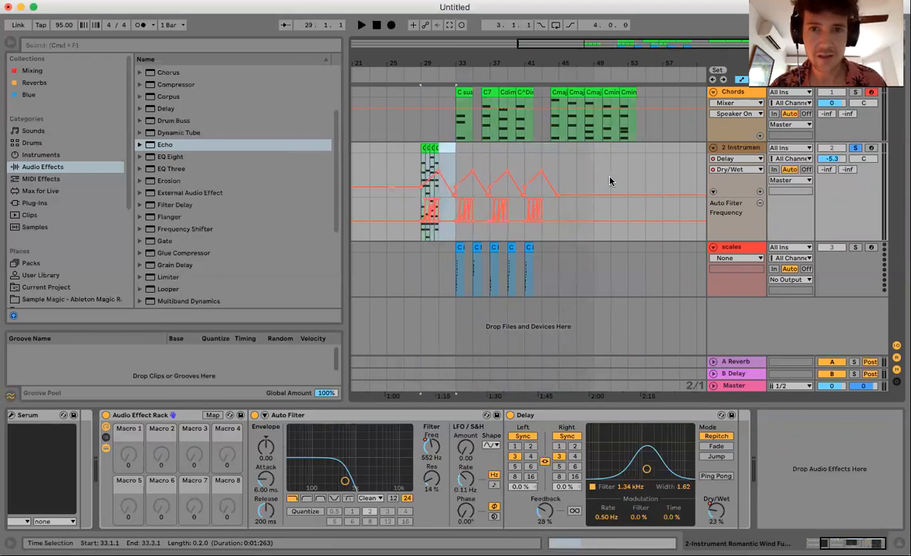
key("super+z")
key("super+z")
key("super+z")
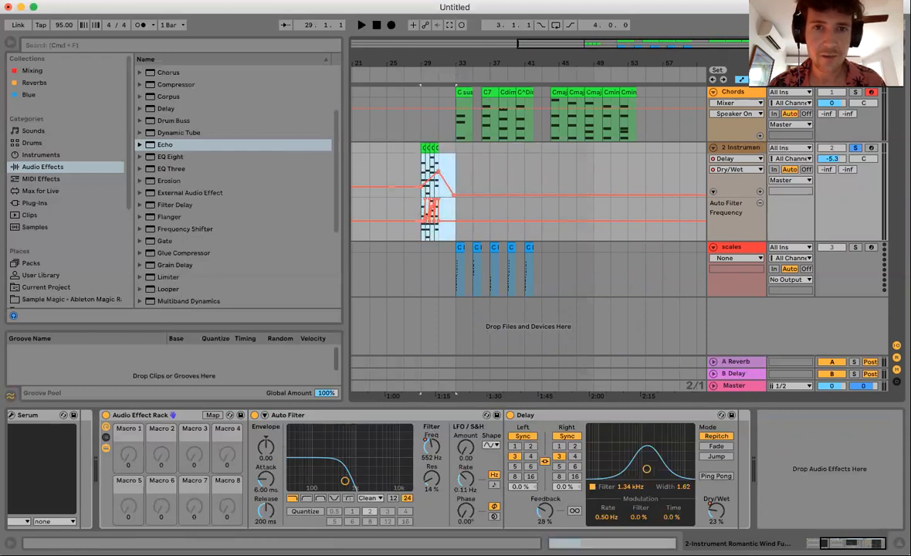
- Show the Auto Filter frequency automation and delete it across the four progression clips
left_click_drag(430, 64, 431, 108)
left_click(435, 448)
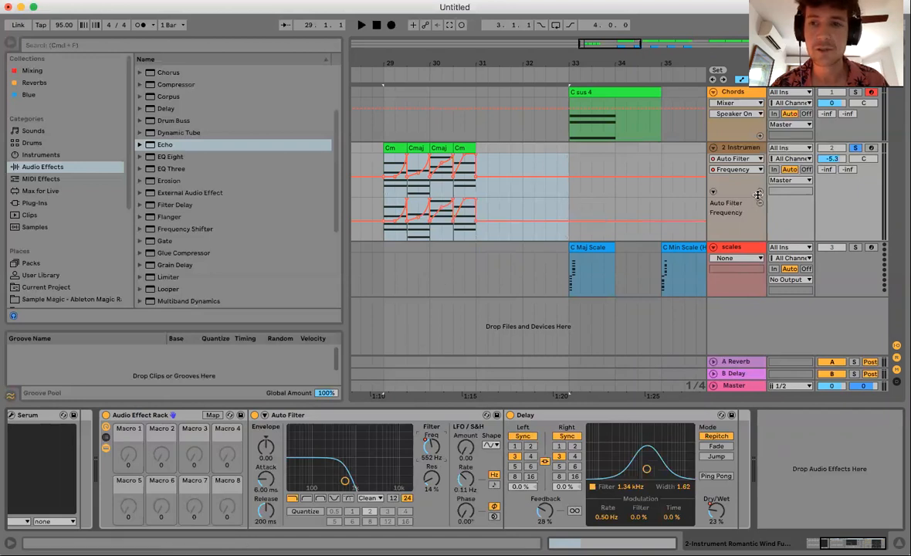
left_click_drag(373, 203, 507, 213)
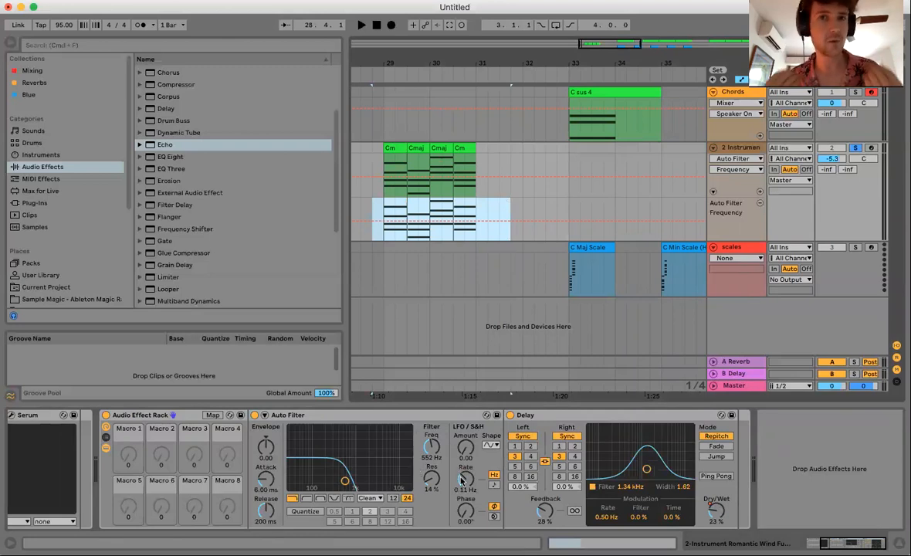
- Show the Delay's Dry/Wet automation and raise its peak at bar 31
left_click(717, 510)
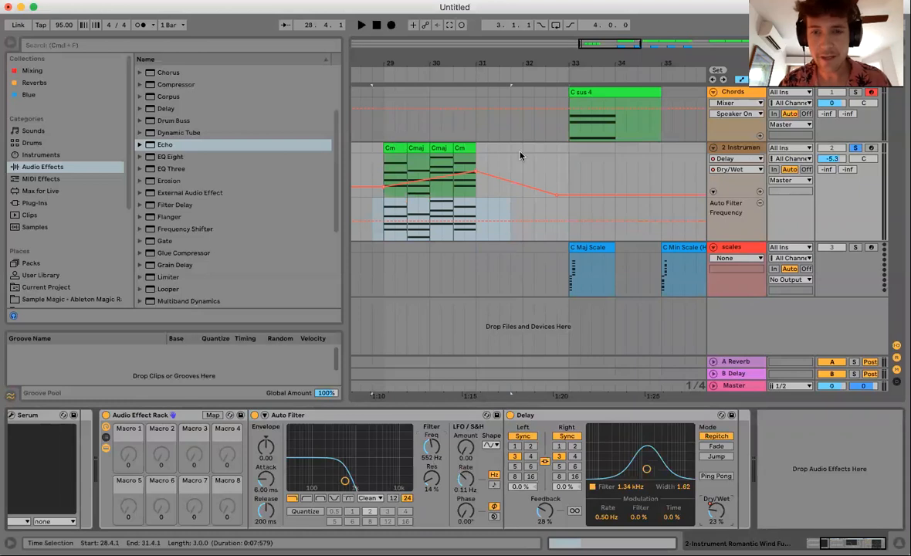
left_click(475, 171)
left_click_drag(475, 171, 475, 156)
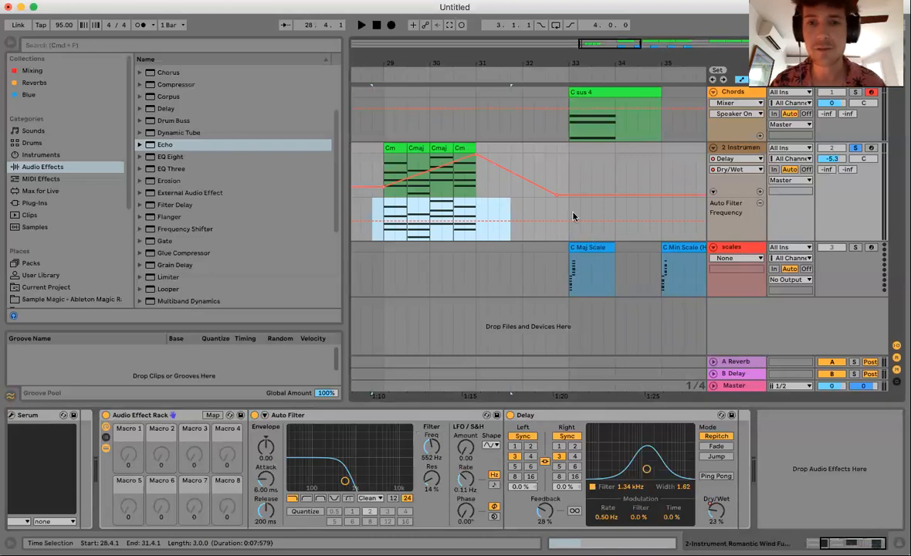
- Put the Delay's Dry/Wet automation in its own lane and delete it from bar 28.3 to just past bar 33
left_click(695, 491)
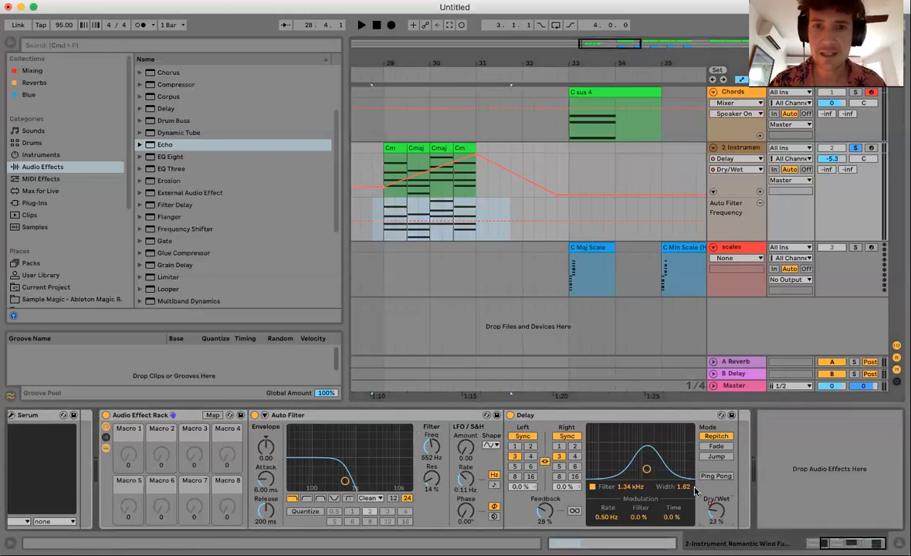
left_click(759, 191)
left_click_drag(373, 219, 583, 220)
key("Delete")
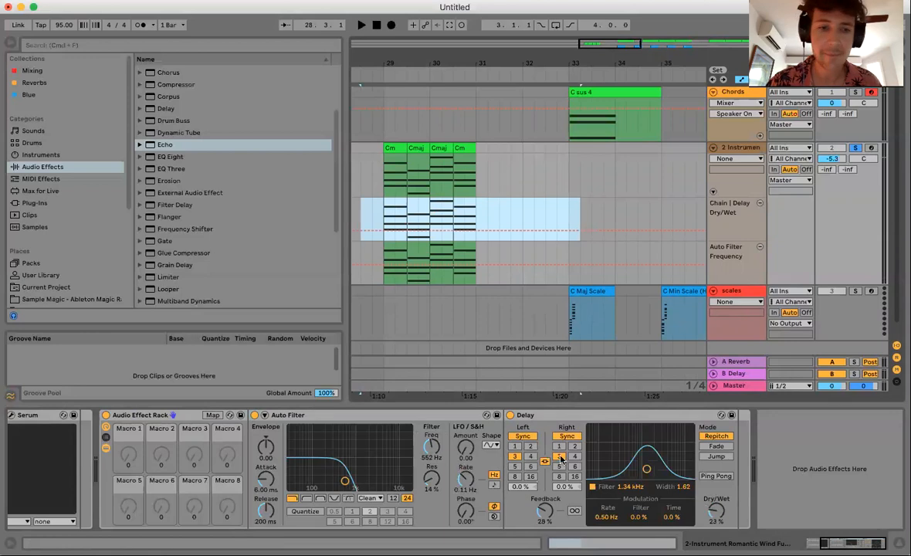
- Map the Auto Filter frequency to Macro 1 and turn the macro up to 19.9 kHz
left_click(438, 450)
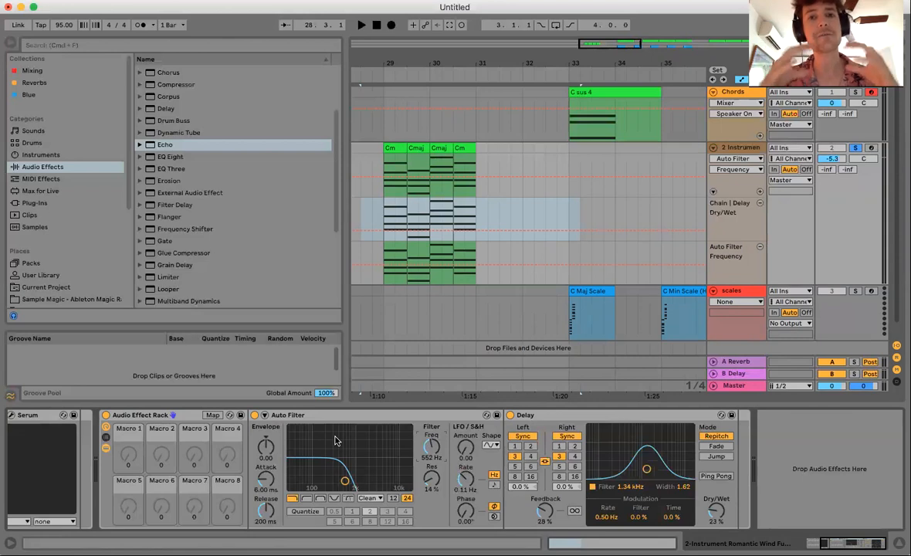
right_click(430, 446)
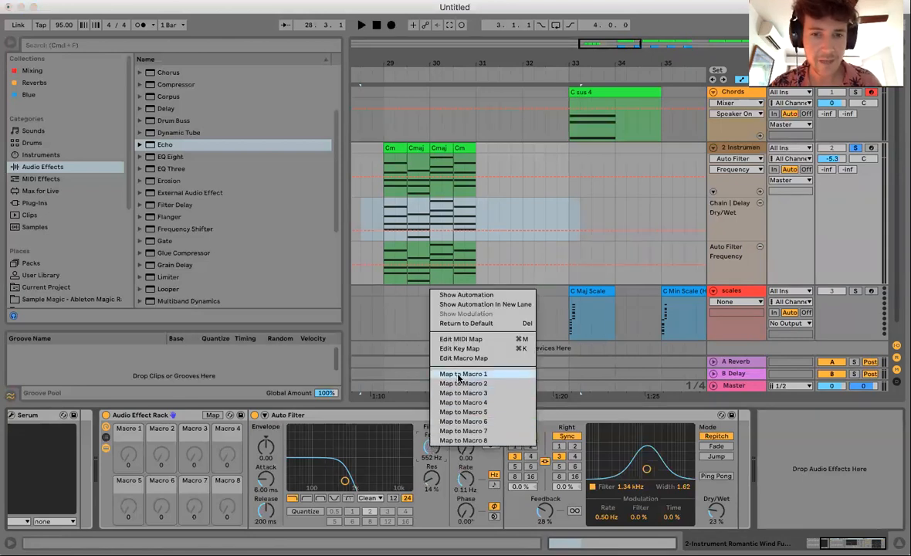
left_click(460, 374)
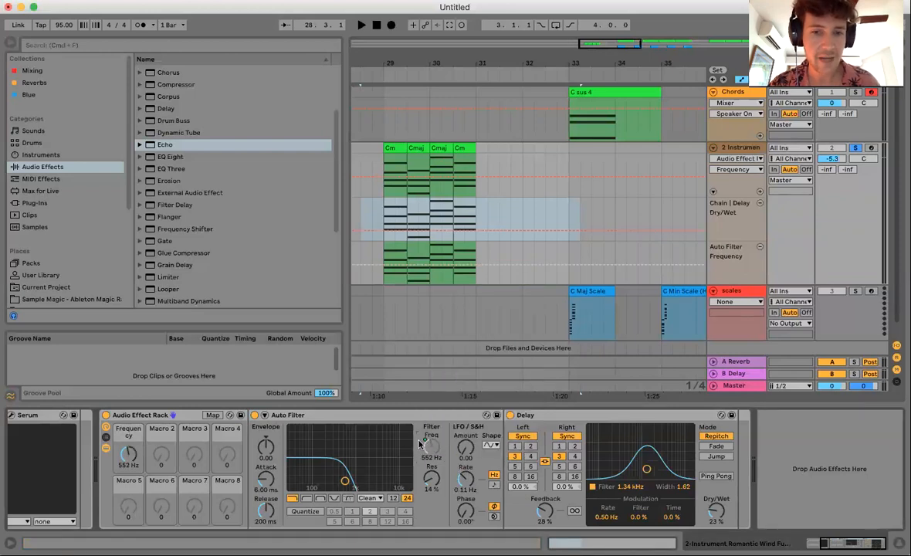
left_click_drag(129, 454, 128, 363)
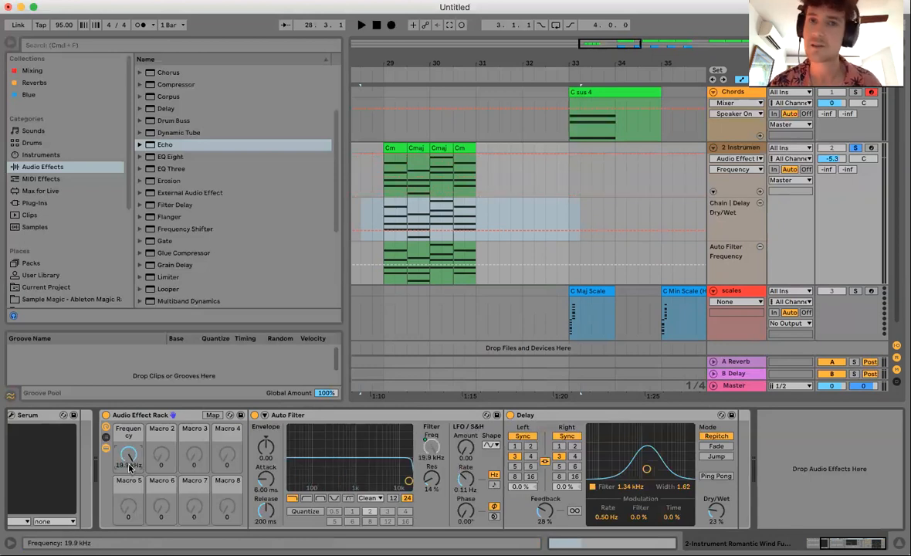
- Map the Delay's Dry/Wet to the same macro as the filter frequency and turn that macro down to 0
right_click(718, 516)
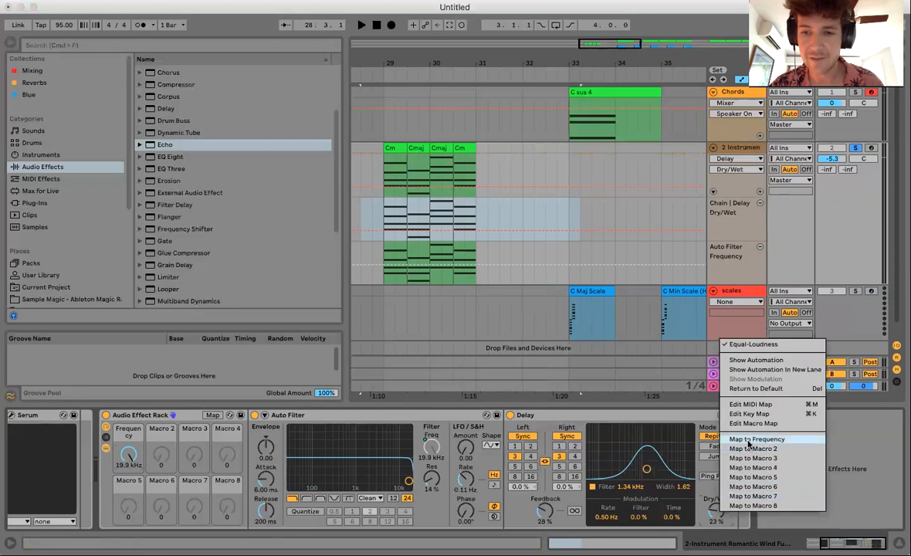
left_click(754, 493)
mouse_move(125, 455)
left_mouse_down()
mouse_move(125, 541)
mouse_move(128, 378)
mouse_move(128, 454)
left_mouse_up()
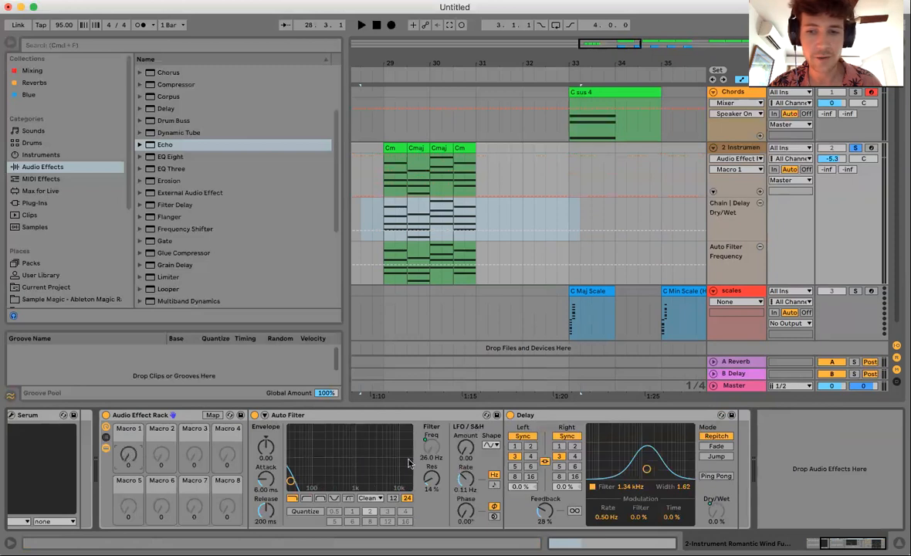
- Set the Delay's feedback to 20 %, turn on its Ping Pong mode and narrow its filter width to 1.06
left_click_drag(538, 509, 538, 518)
left_click(715, 475)
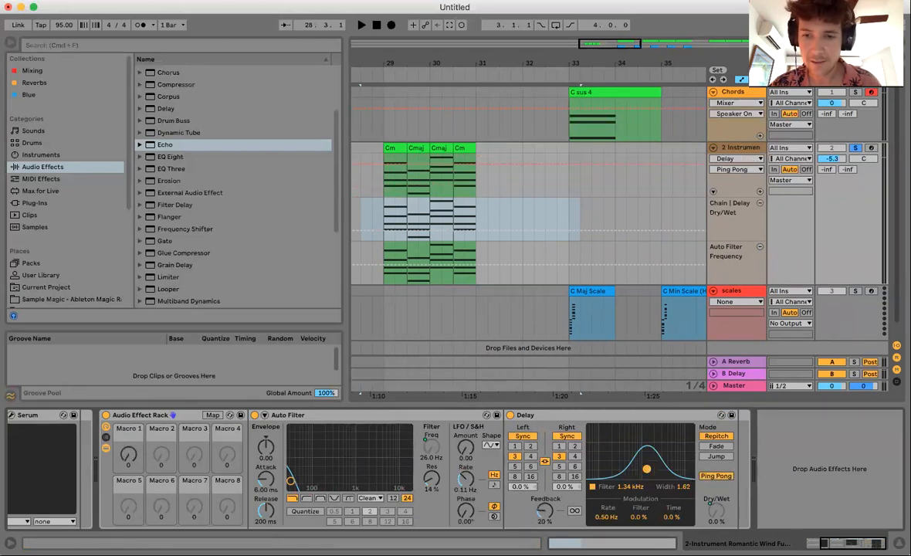
left_click_drag(647, 469, 647, 473)
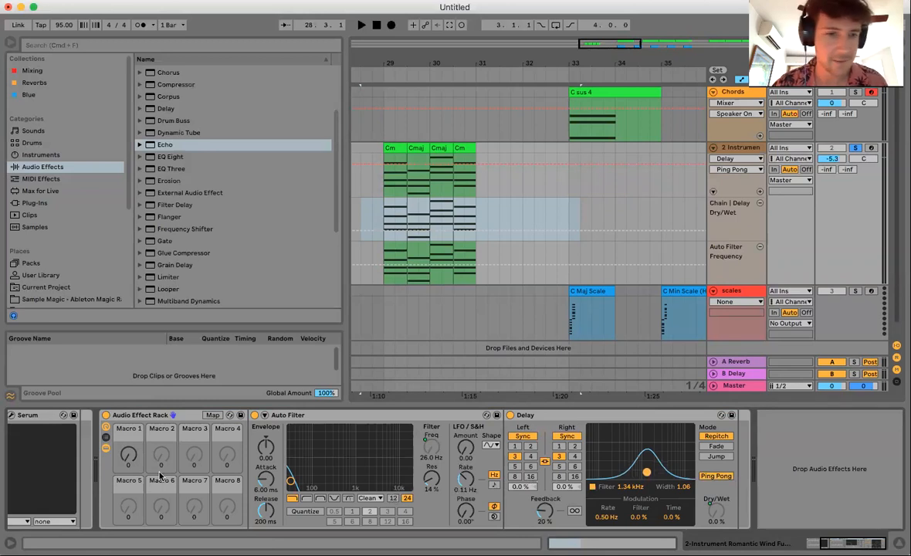
- Test Macro 1 by sweeping it up to 125 and back down to 0
left_click(128, 455)
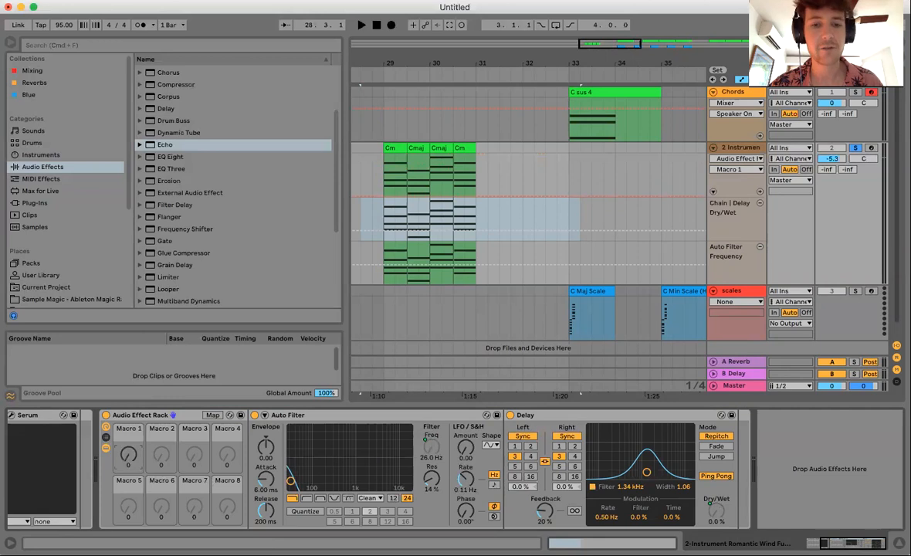
left_click_drag(128, 456, 128, 418)
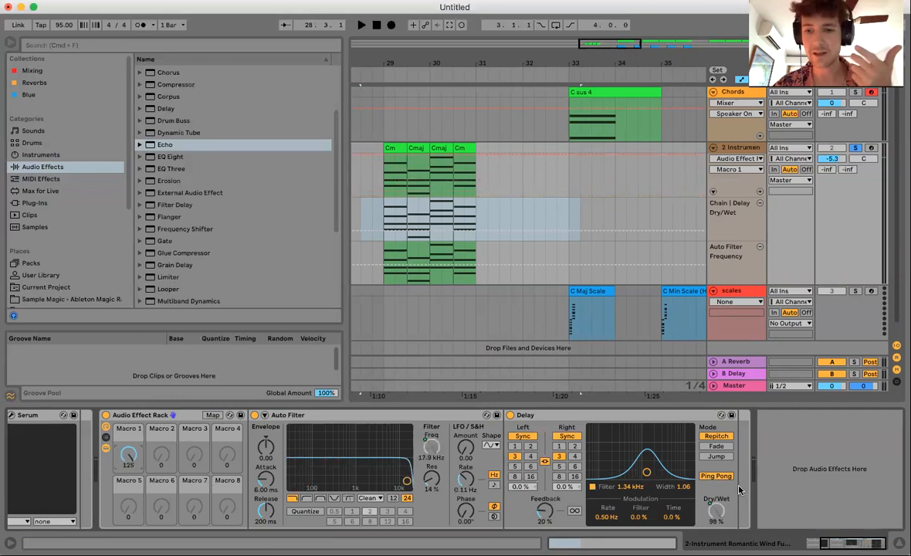
left_click_drag(129, 455, 129, 516)
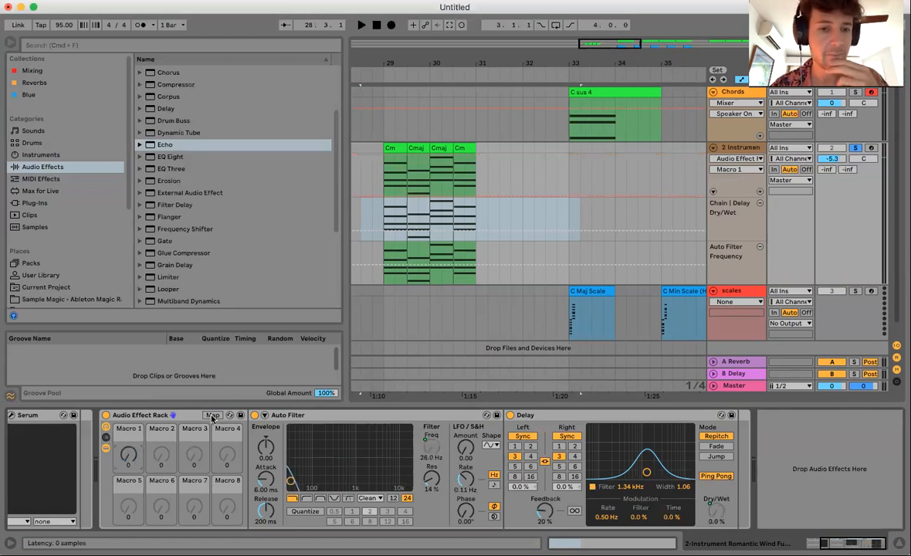
left_click(212, 415)
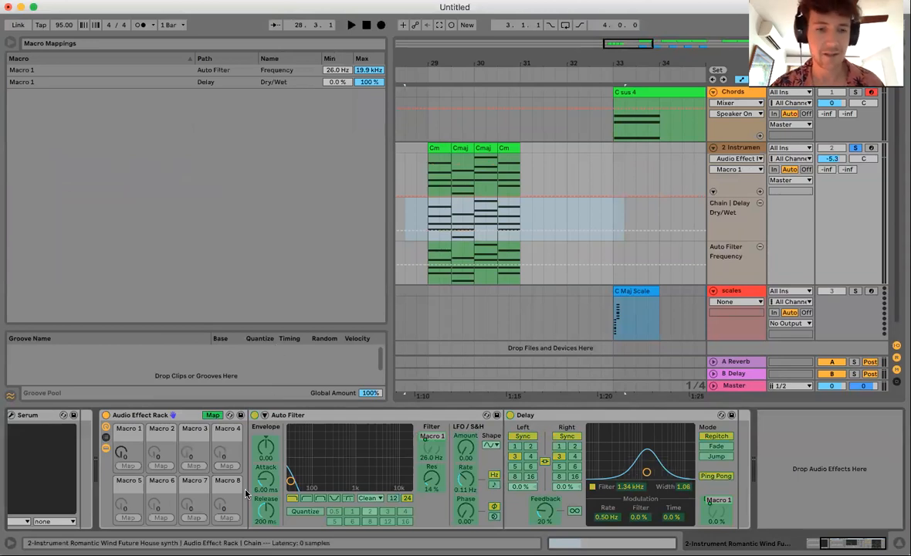
left_click(211, 415)
key("super+m")
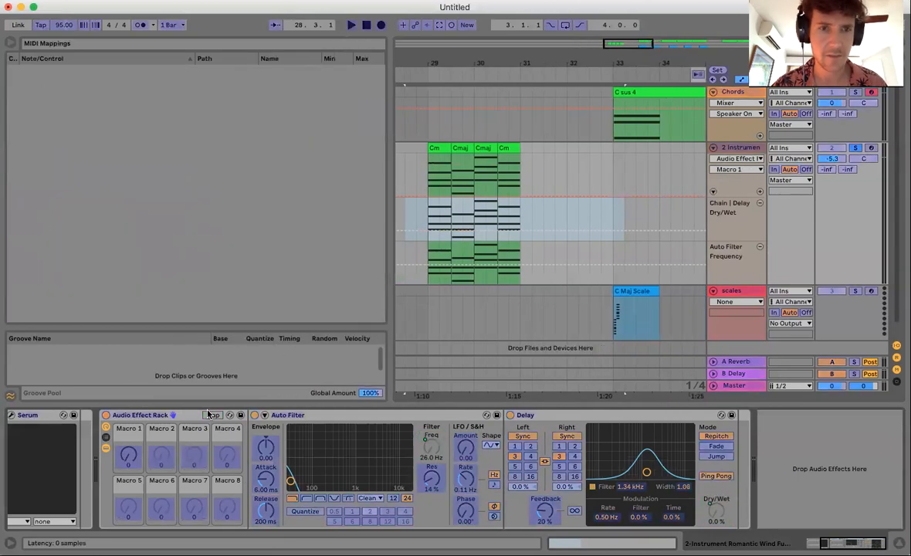
key("super+m")
- Open the rack's macro mappings and set the Auto Filter Frequency minimum for Macro 1, trying 150 Hz before settling on 220 Hz
left_click(211, 416)
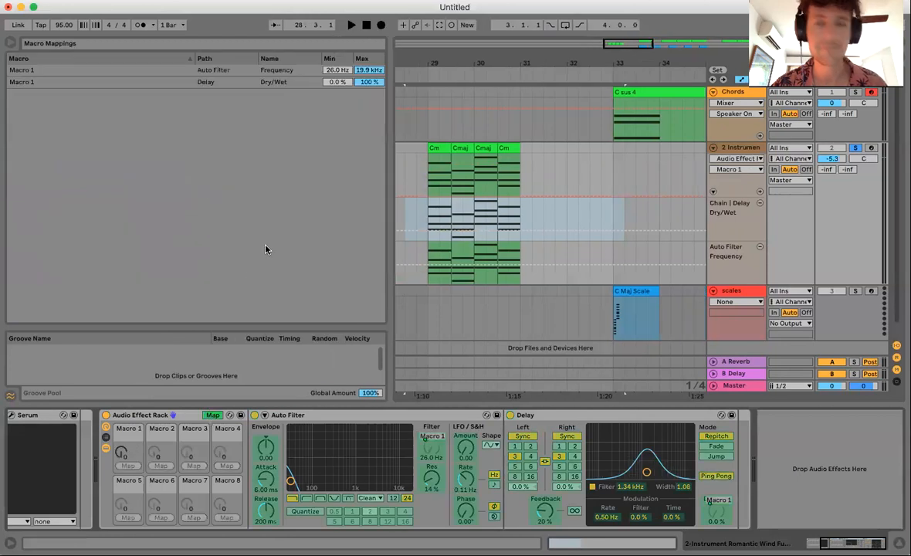
left_click(333, 72)
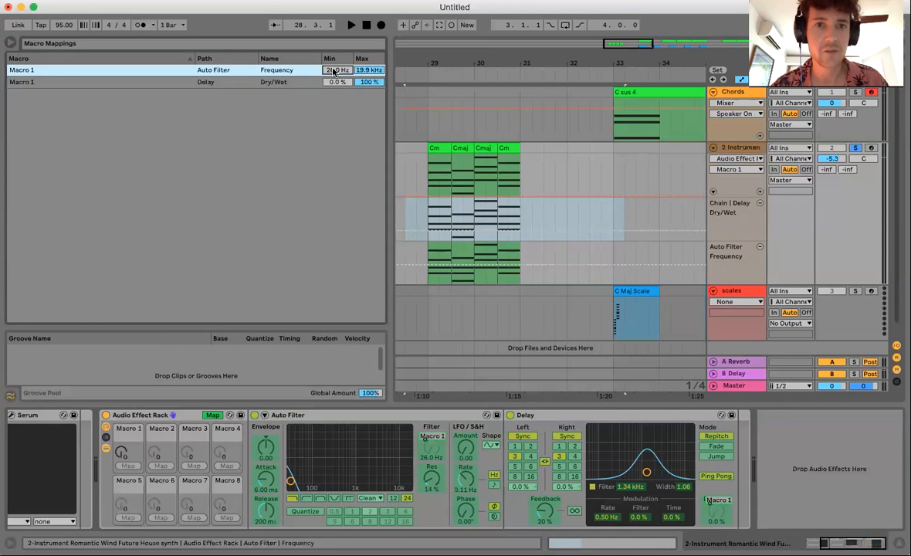
type("150")
key("Return")
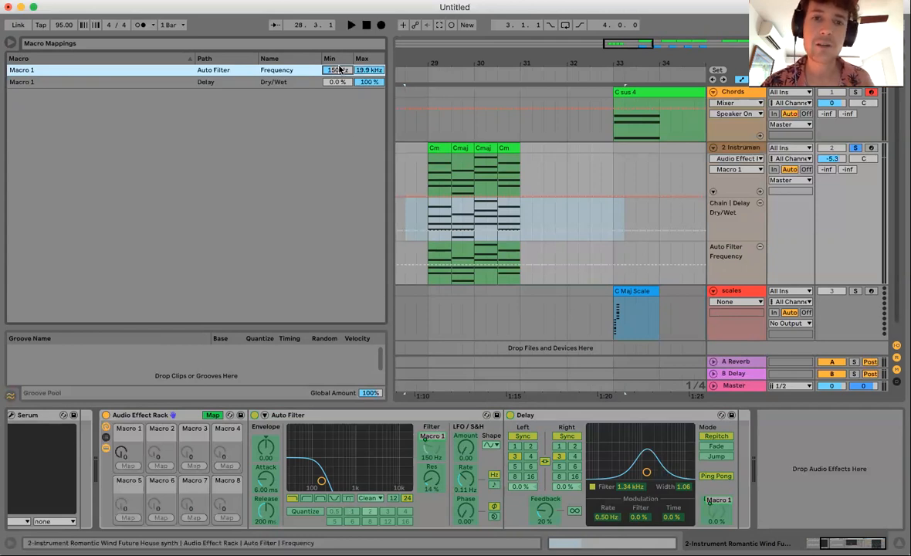
type("220")
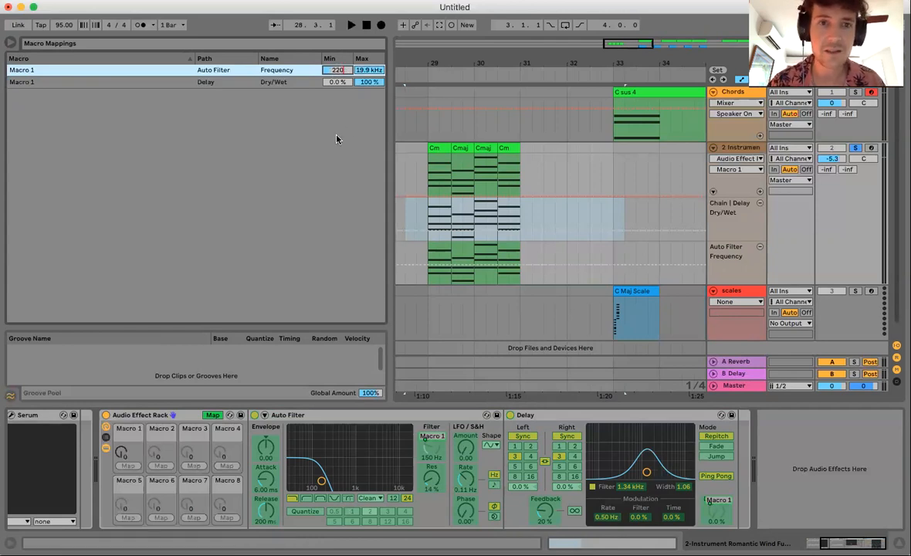
key("Return")
- Turn Macro 1 up to 7 and set its Auto Filter Frequency maximum to 12.5 kHz
left_click(119, 452)
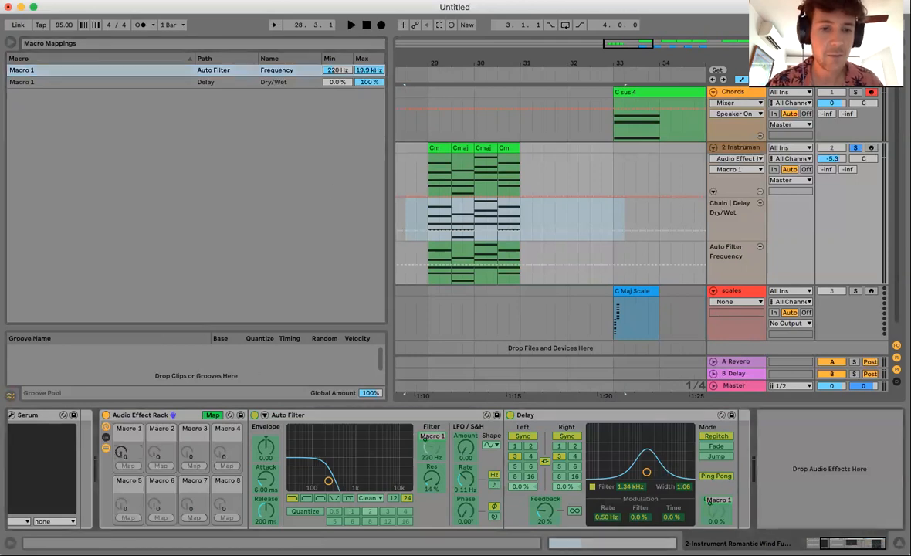
left_click_drag(120, 452, 121, 441)
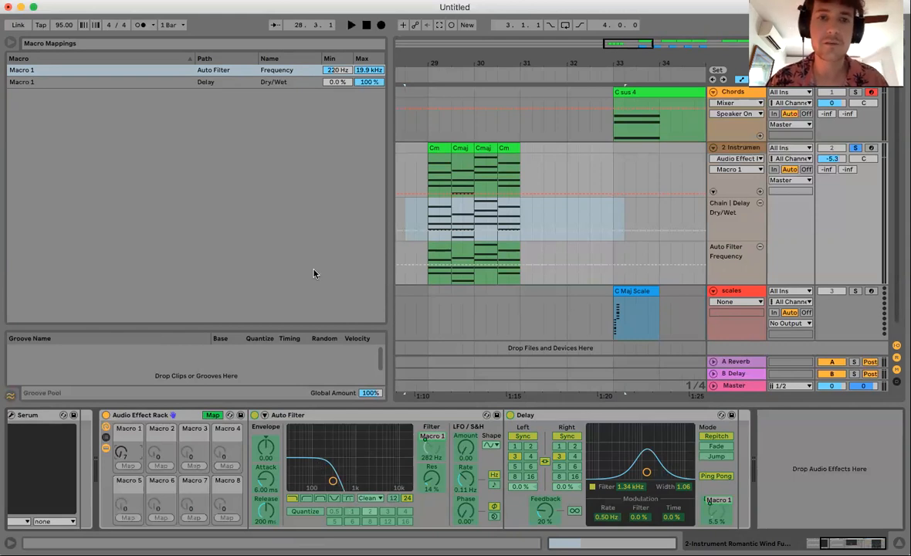
left_click(371, 70)
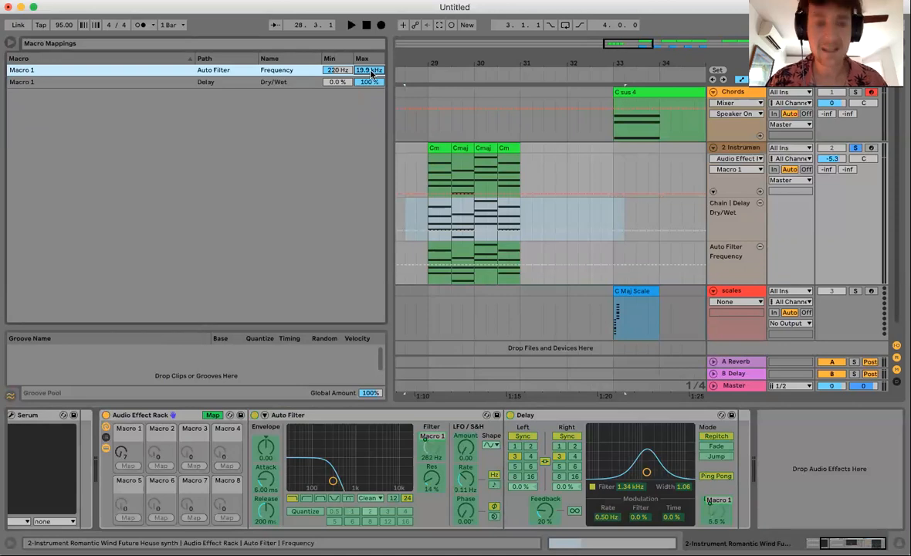
type("175")
key("Return")
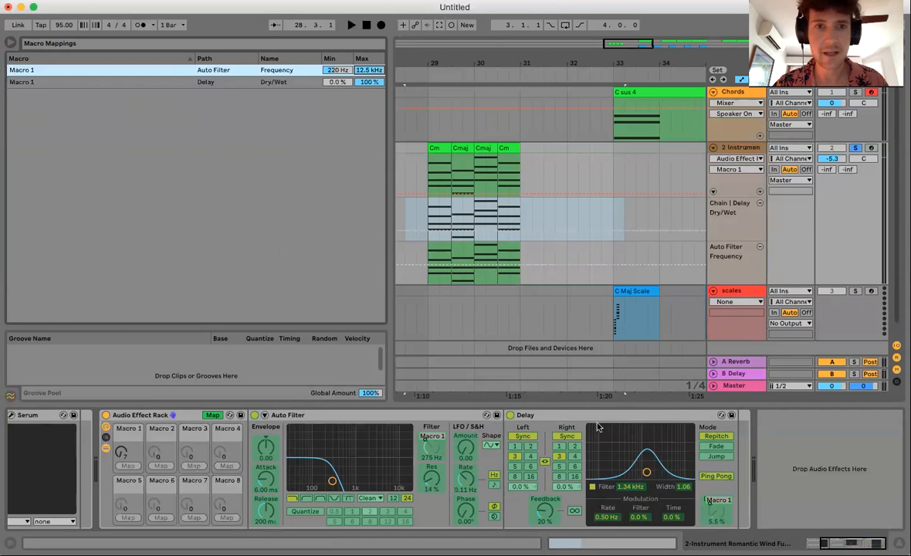
- Limit the Delay Dry/Wet mapping to a maximum of 35 % and a minimum of about 9 %, with Macro 1 returned to 0
left_click_drag(369, 81, 369, 135)
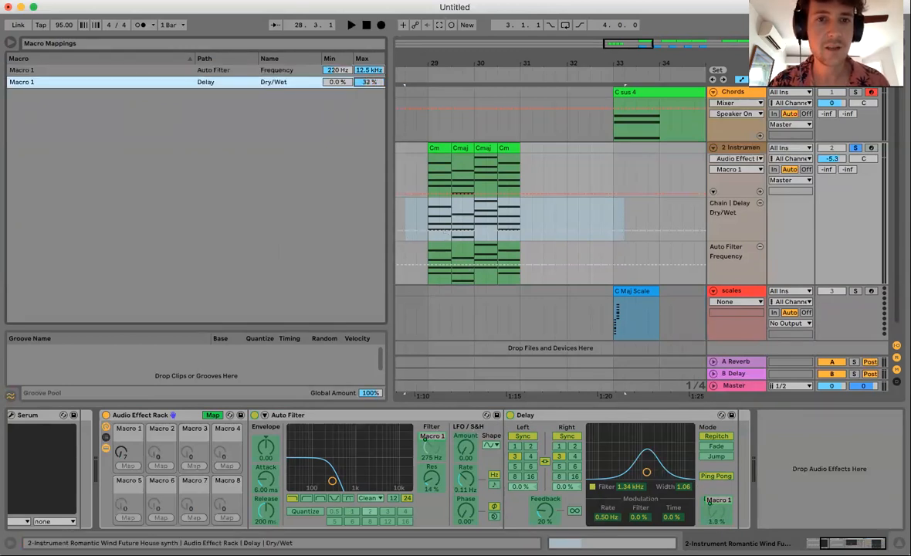
left_click_drag(369, 133, 369, 131)
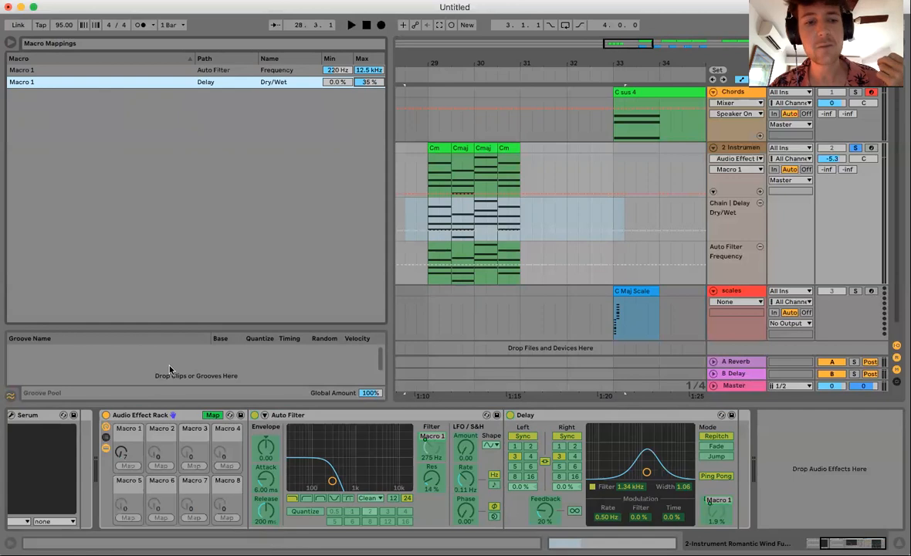
left_click_drag(120, 453, 120, 464)
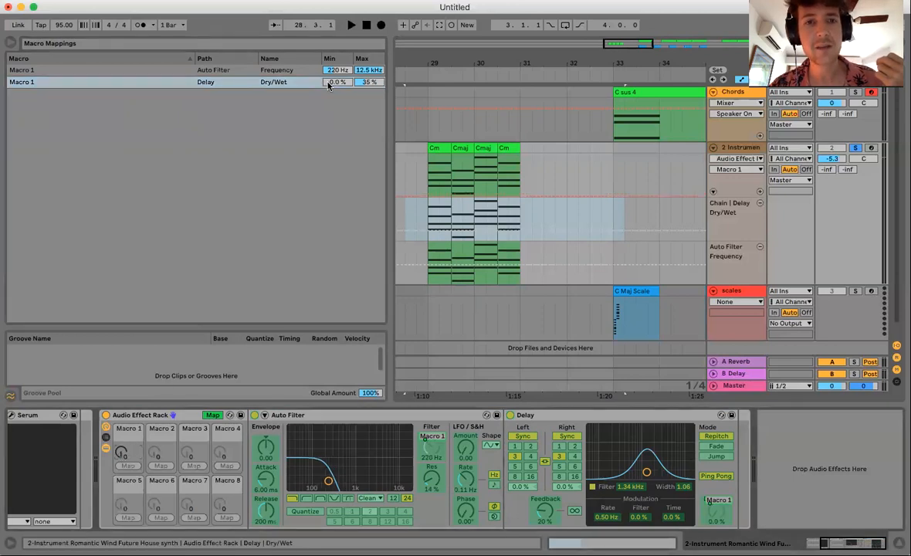
left_click_drag(329, 82, 328, 79)
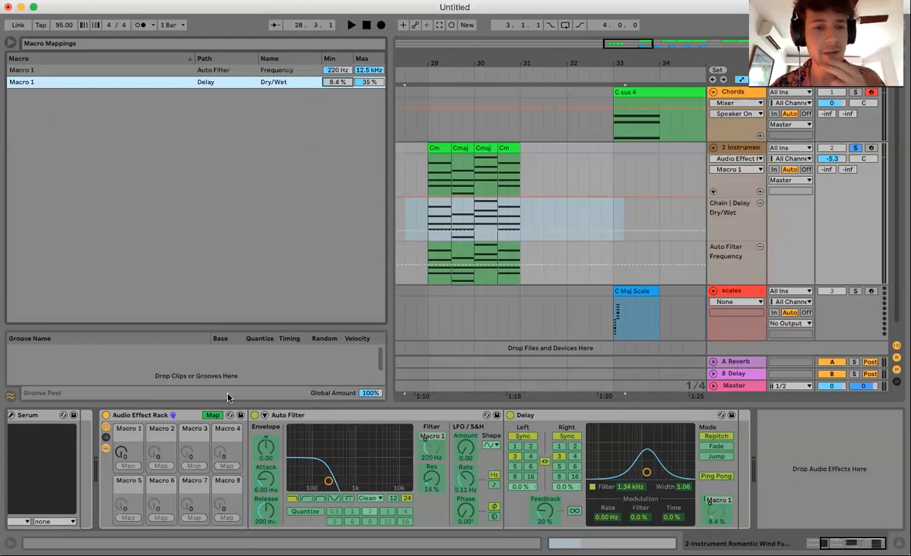
- Leave macro mapping, try changing the mapped Delay Dry/Wet and filter frequency directly, and test Macro 1 at 28 and 55
left_click(213, 415)
left_click_drag(129, 456, 129, 434)
left_click(714, 514)
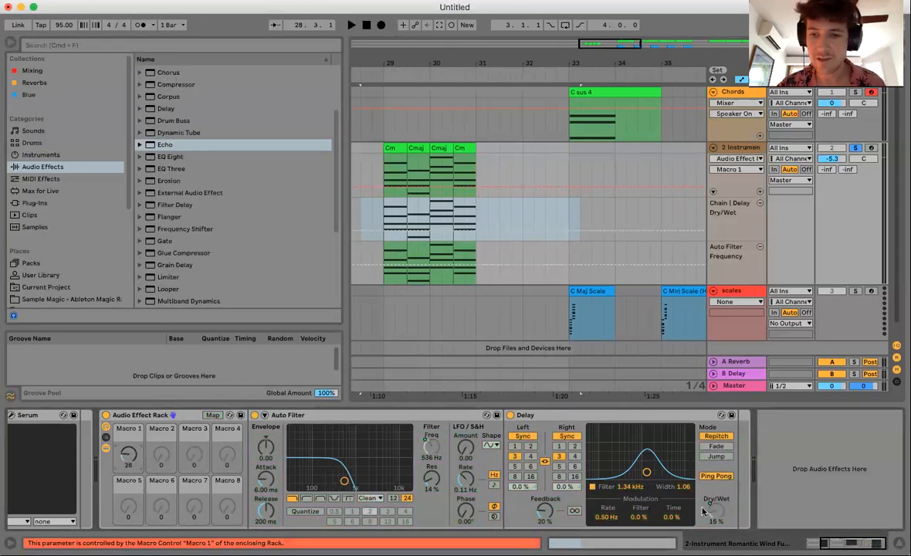
left_click(431, 445)
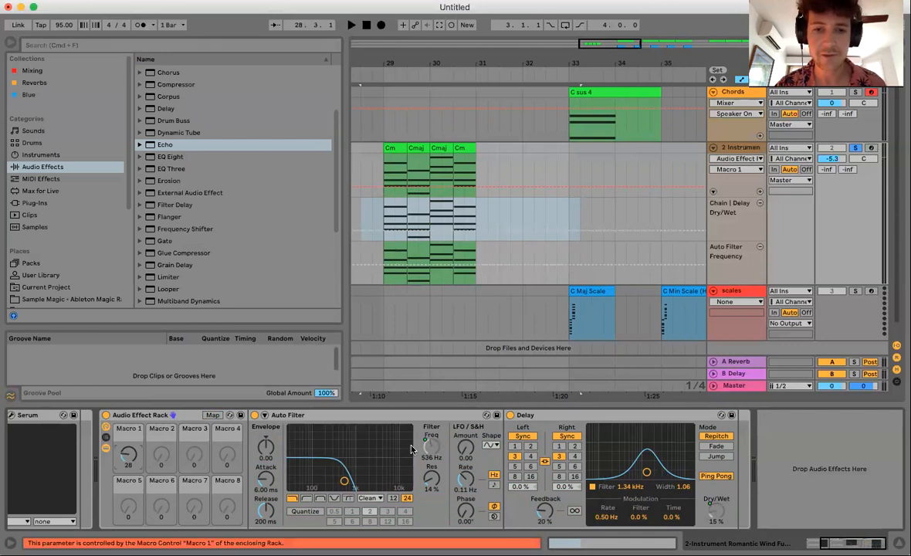
mouse_move(128, 459)
left_mouse_down()
mouse_move(128, 382)
mouse_move(128, 480)
mouse_move(128, 382)
mouse_move(129, 480)
mouse_move(128, 440)
mouse_move(128, 457)
left_mouse_up()
- Return Macro 1 to 0 and hide the rack's devices so that only the macro controls remain in view
left_click(106, 448)
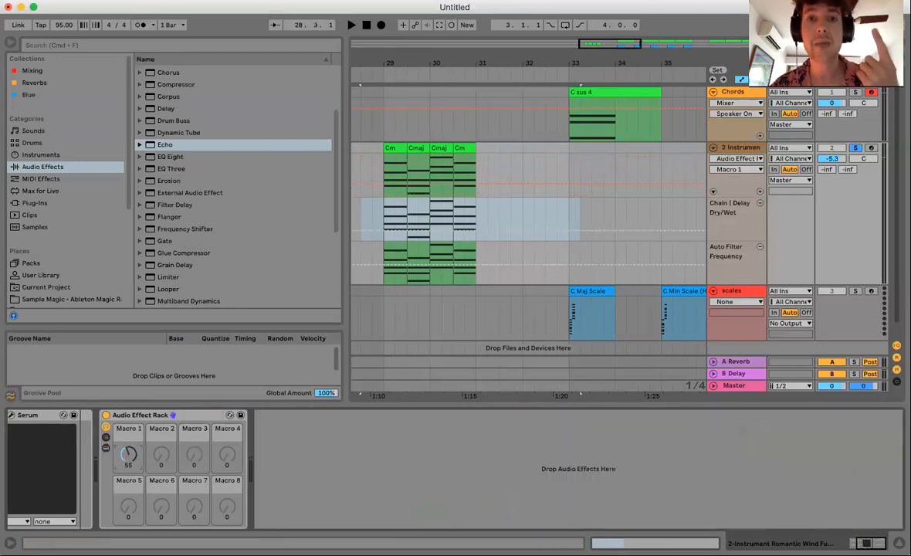
left_click(105, 447)
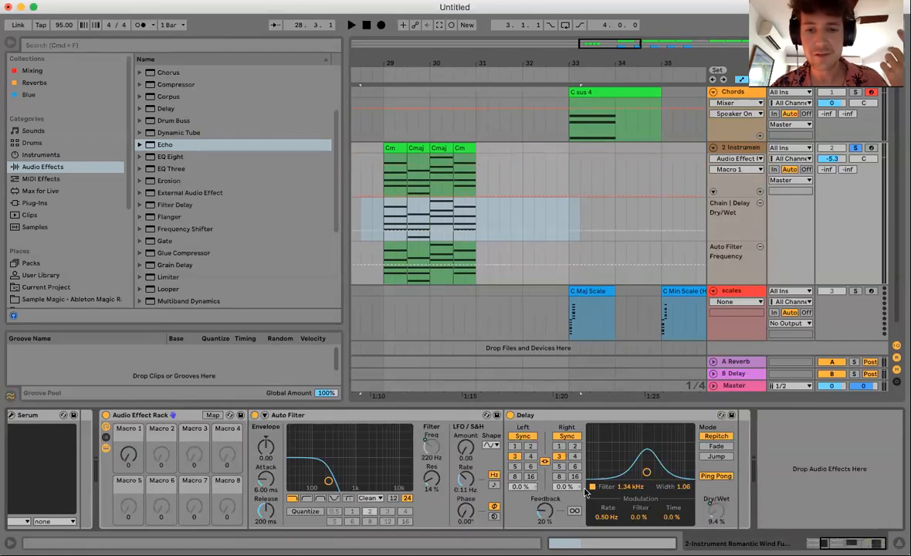
left_click(462, 447)
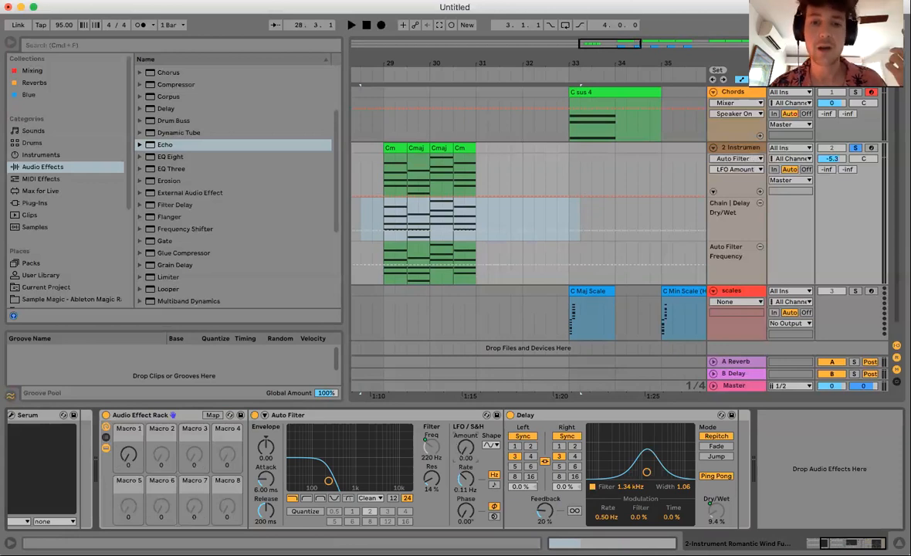
left_click(106, 448)
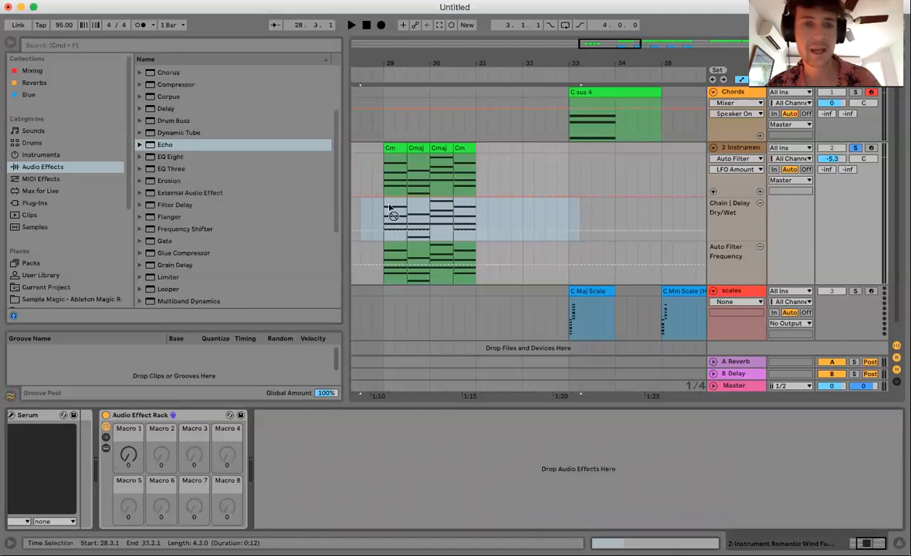
key("a")
left_click_drag(377, 50, 388, 206)
left_click(129, 455)
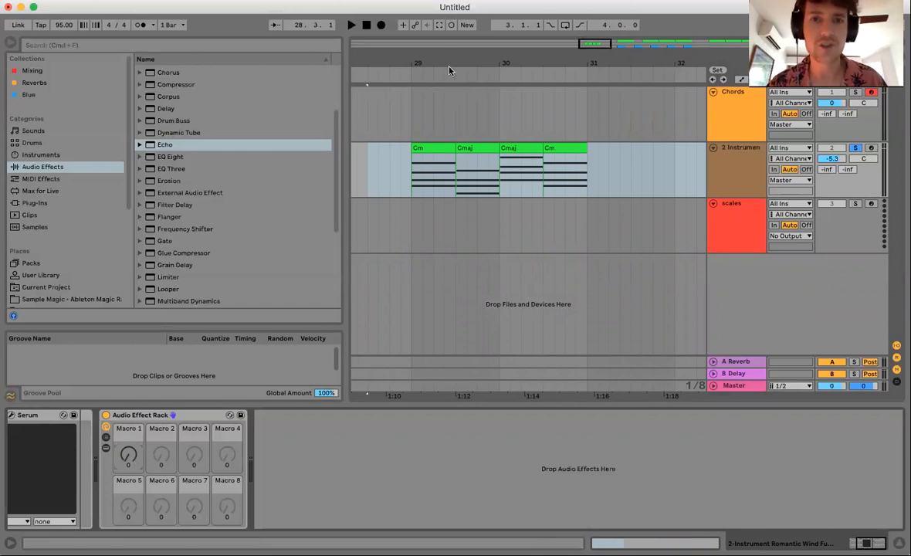
left_click_drag(450, 56, 450, 31)
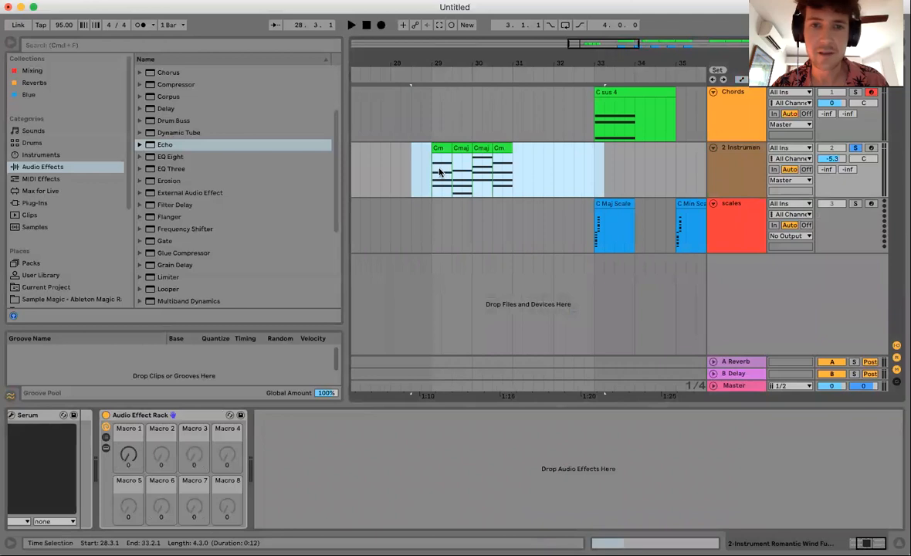
- Select Macro 1, show the automation and draw a short ramp for it from bar 29 to a peak at 29.1.3
left_click(128, 456)
left_click_drag(426, 54, 424, 180)
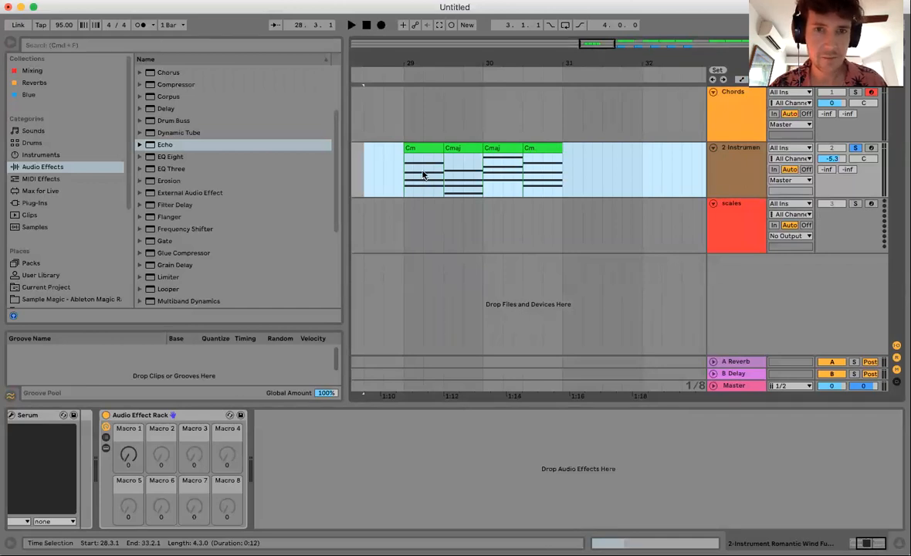
key("a")
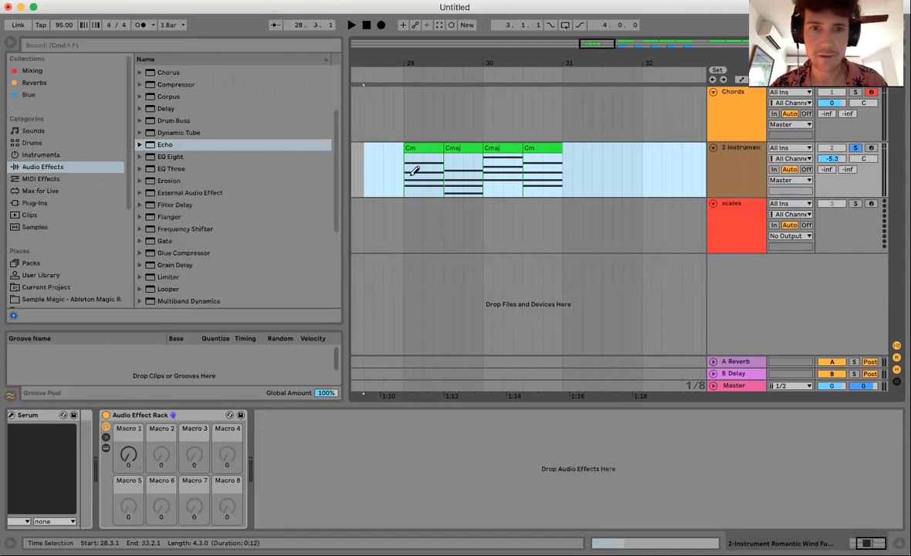
key("a")
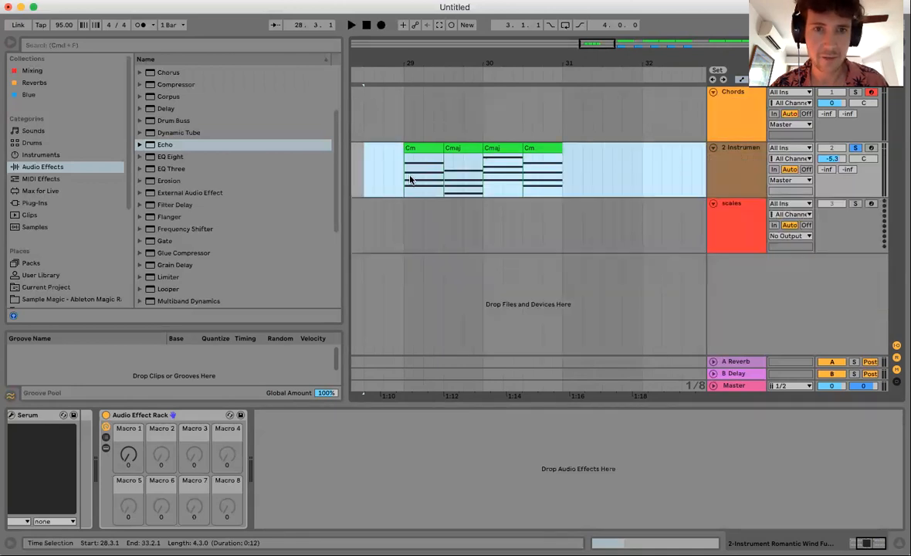
key("a")
left_click(410, 179)
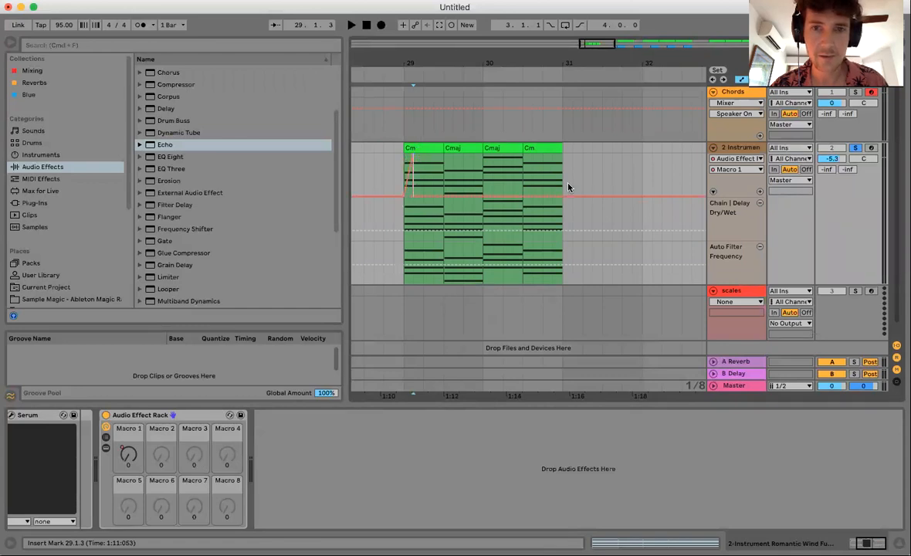
- Put the Macro 1 automation in its own lane and remove the Delay Dry/Wet and Auto Filter Frequency lanes
left_click(760, 192)
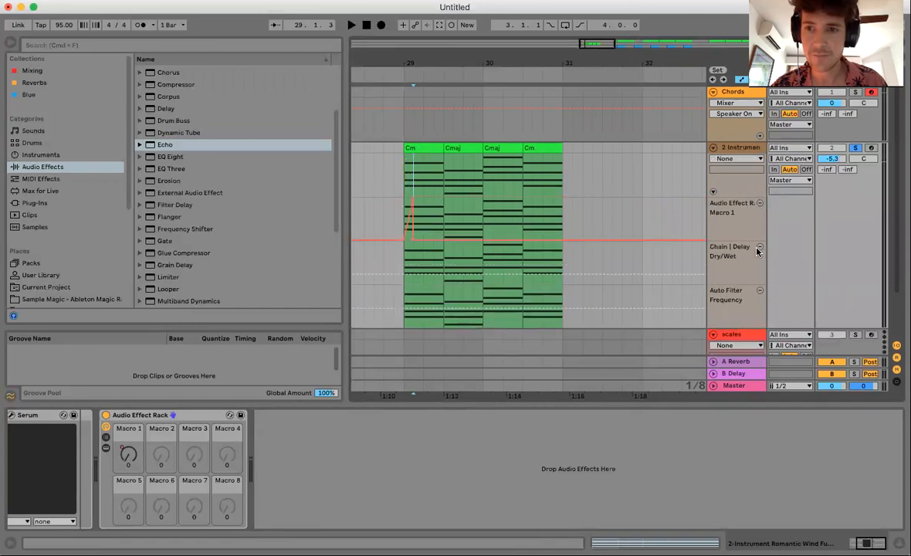
left_click(760, 247)
left_click(760, 247)
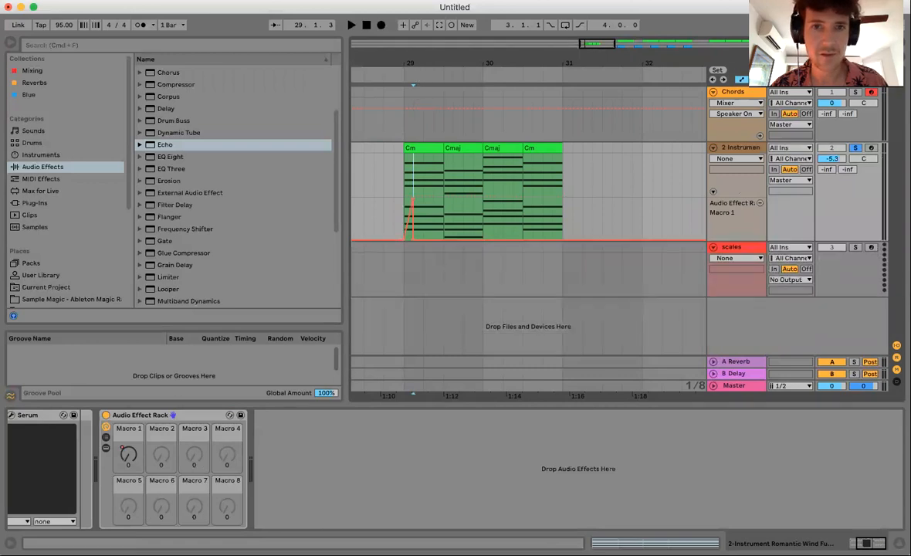
- Bend the Macro 1 ramp at bar 29 into an upward curve with an extra breakpoint just before its peak
left_click_drag(411, 63, 409, 108)
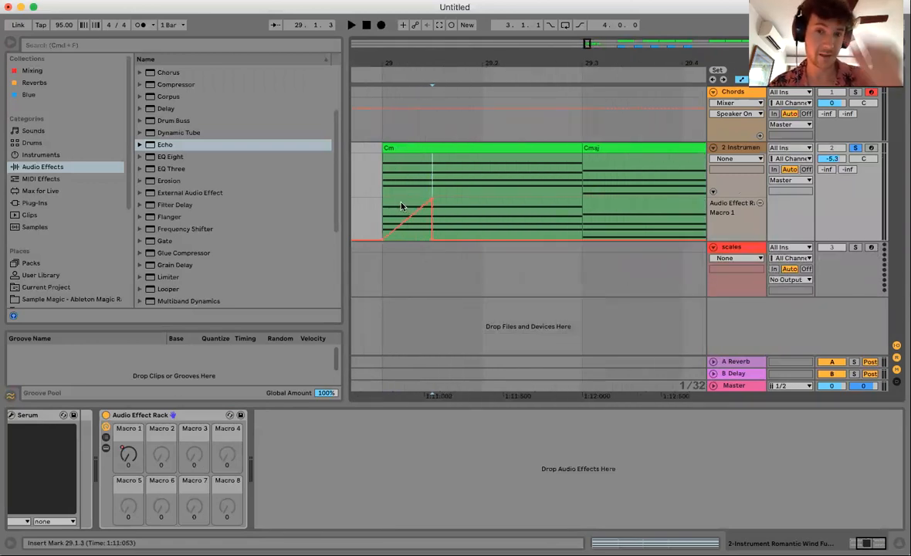
left_click_drag(430, 206, 430, 196)
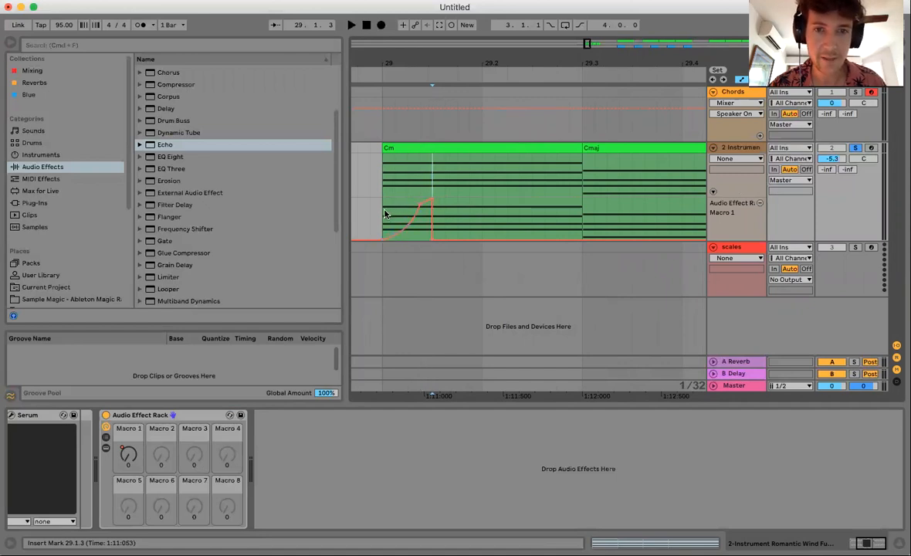
- Duplicate the curved Macro 1 ramp from bar 29 repeatedly so that copies fill the automation up to bar 30
left_click_drag(385, 209, 433, 214)
key("ctrl+d")
key("ctrl+d")
key("ctrl+d")
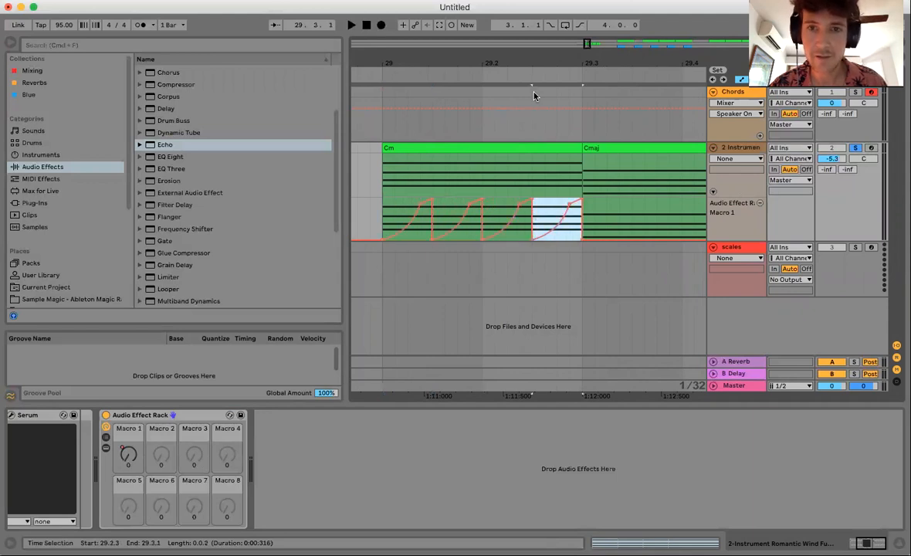
left_click_drag(486, 59, 528, 56)
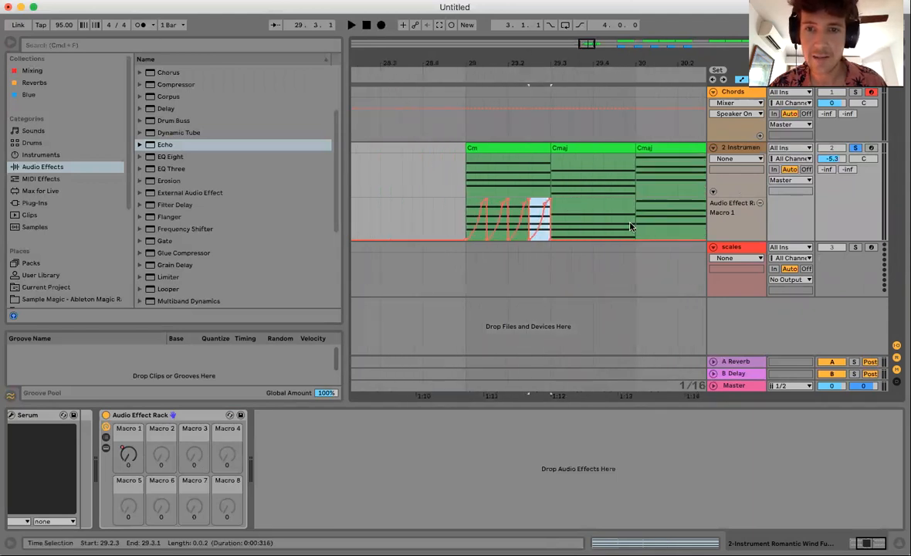
key("ctrl+d")
key("ctrl+d")
key("ctrl+d")
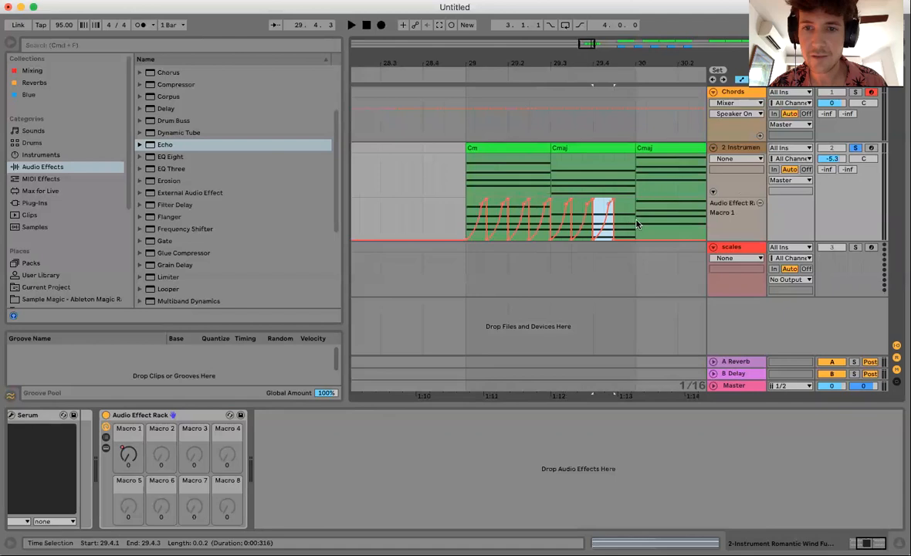
key("ctrl+d")
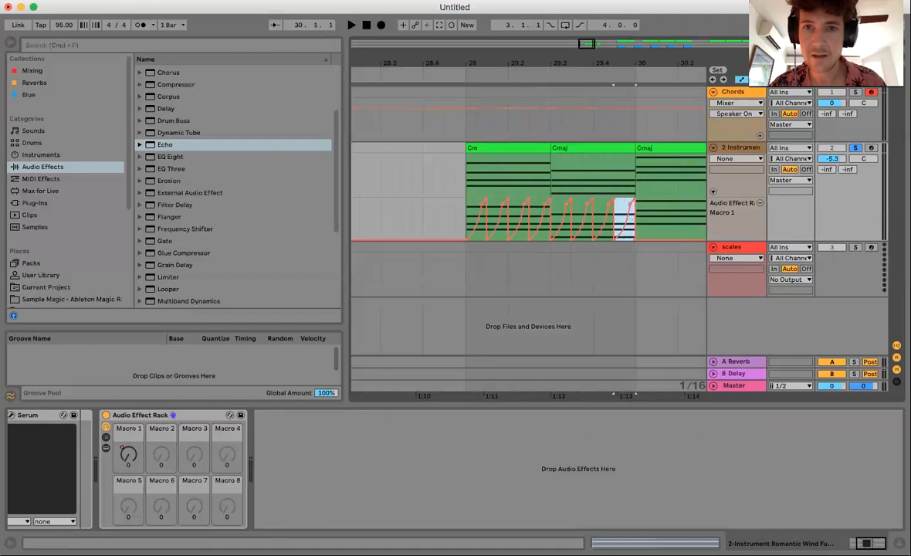
- Set the grid to 1/16 and draw Macro 1 at 0 for the first half of the last ramp, 29.4.3 to 29.4.4
left_click_drag(568, 61, 567, 101)
scroll(565, 180, "right", 5)
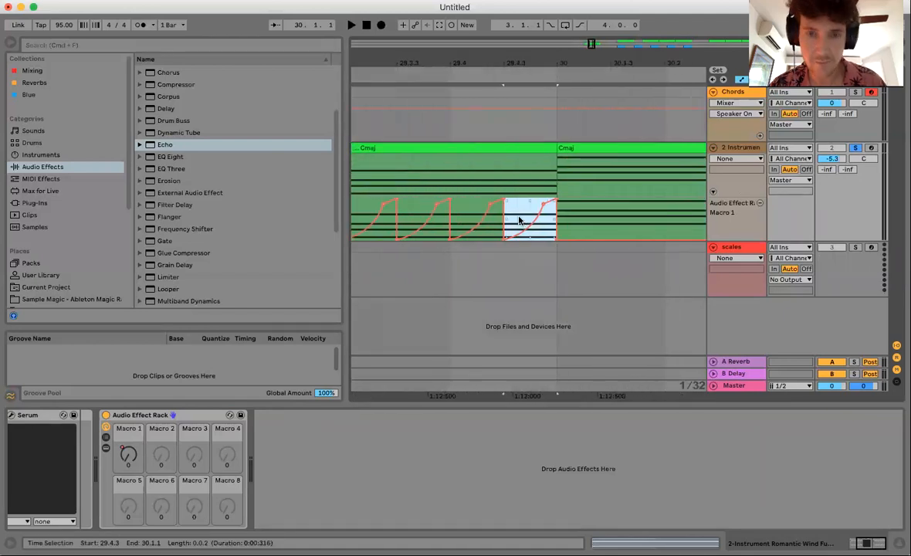
key("ctrl+2")
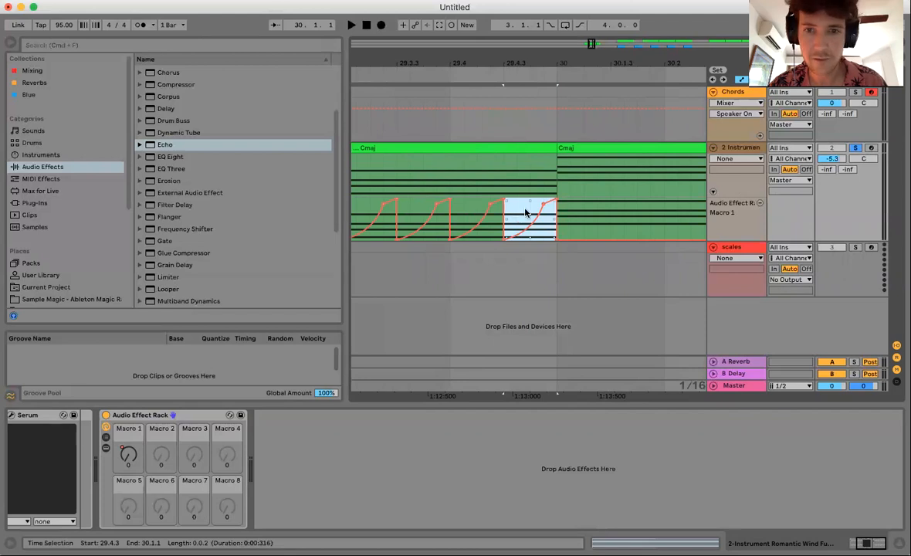
key("b")
left_click_drag(527, 211, 527, 181)
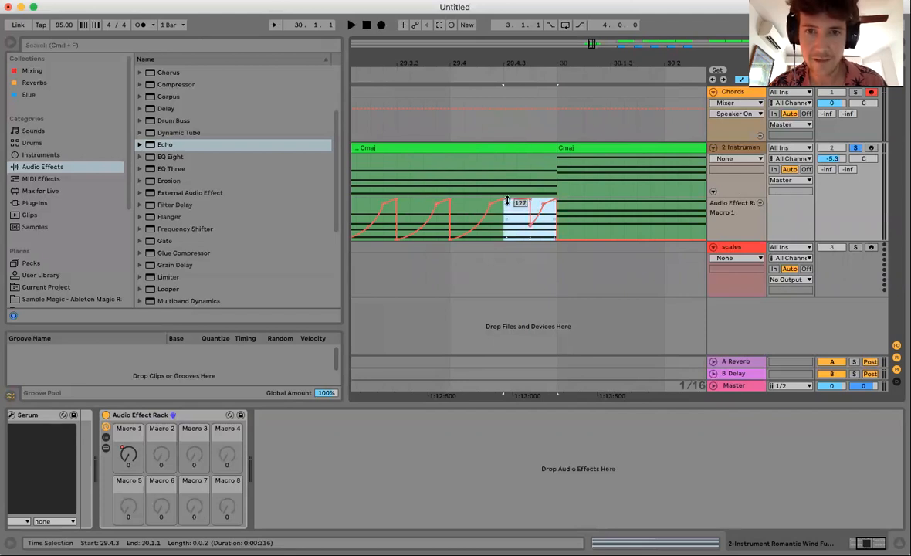
left_click_drag(507, 224, 509, 242)
key("b")
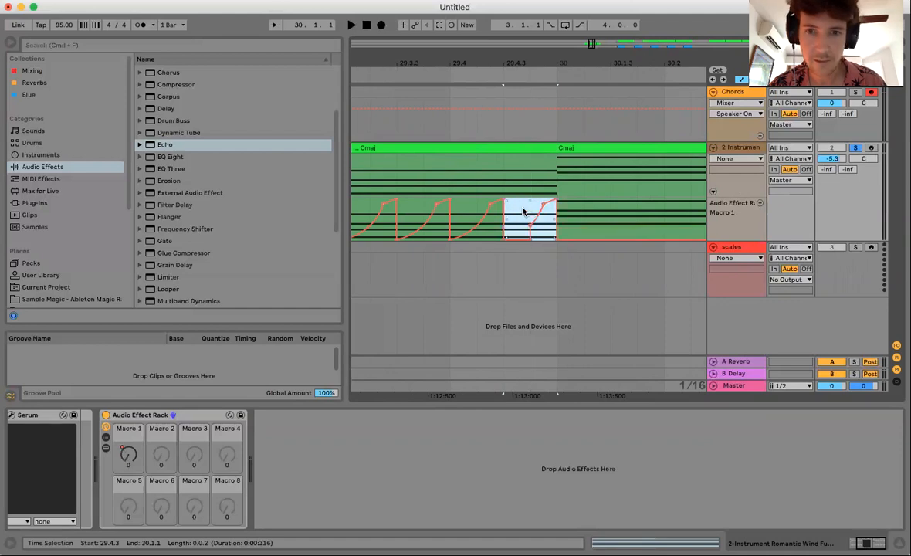
- Reshape that last section into a straight Macro 1 rise from 0 at 29.4.3 to 127 at 29.4.4
left_click(530, 227)
left_click_drag(530, 226, 529, 199)
left_click(530, 239)
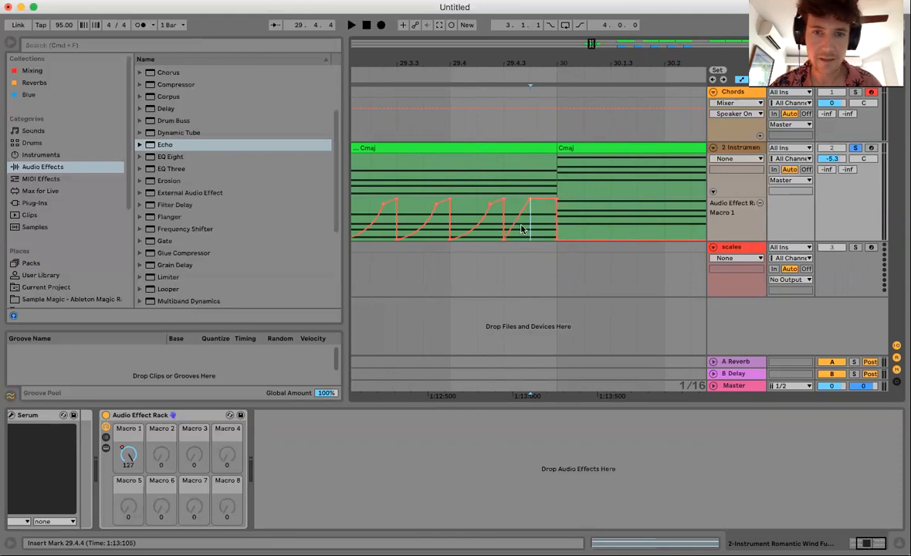
- Duplicate the half-length ramp up to bar 30 and bend both short ramps into upward curves with breakpoints near their peaks
left_click_drag(527, 224, 511, 226)
key("super+d")
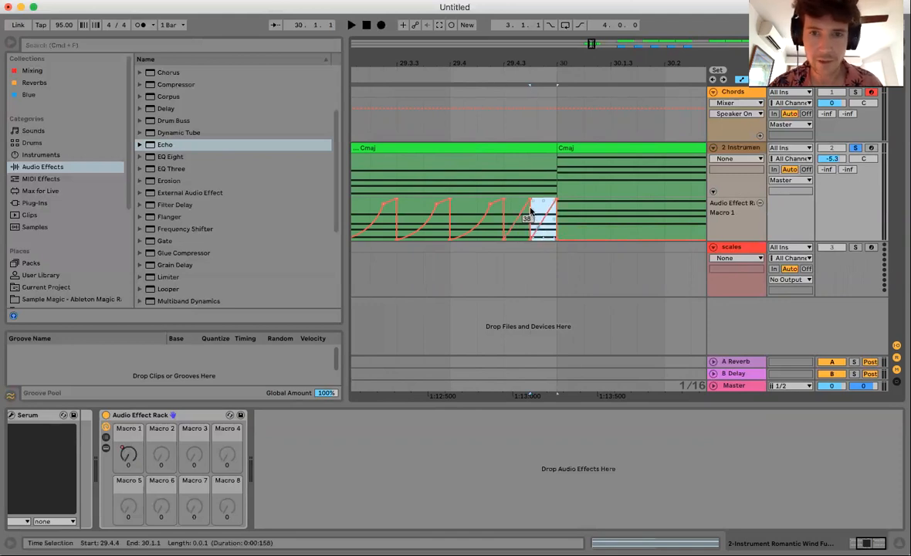
left_click(526, 203)
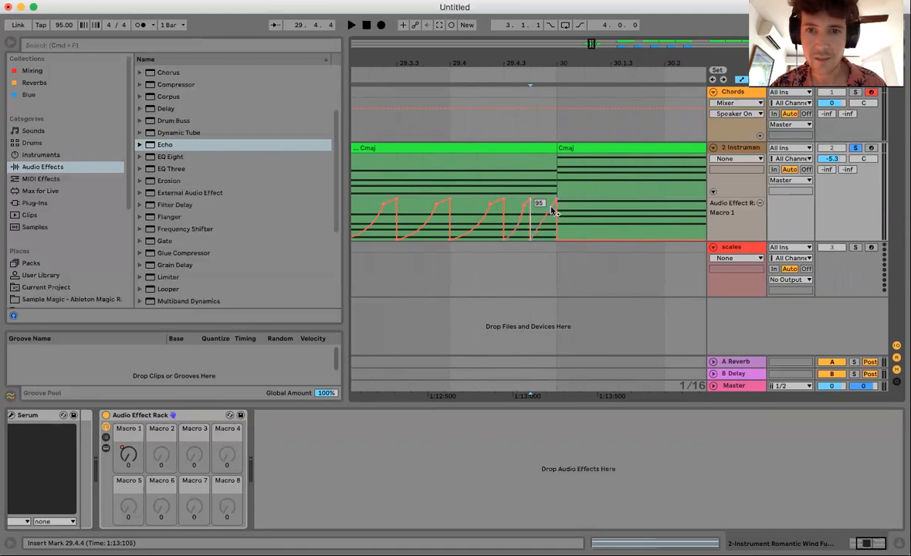
left_click_drag(546, 221, 546, 236)
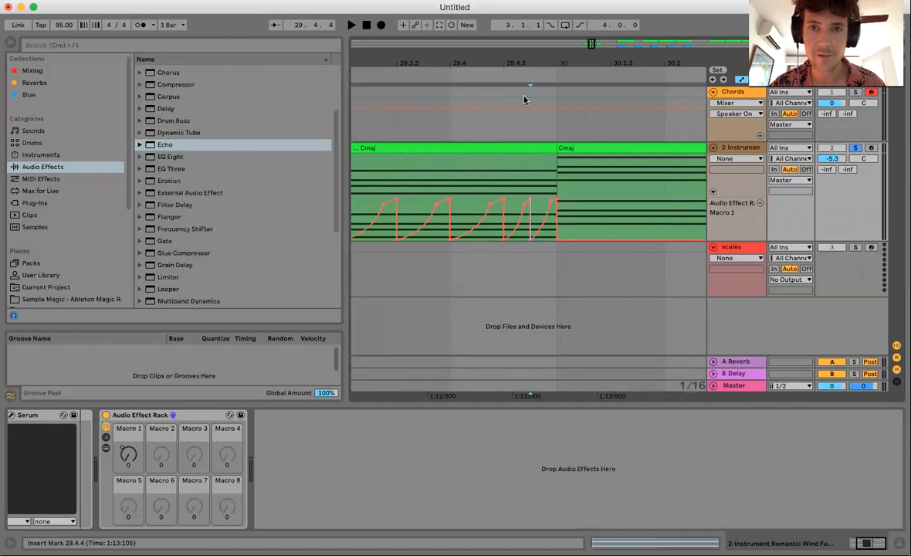
- Duplicate the Macro 1 automation from 29.3.1 to 30.1.1 twice so that the pattern continues to bar 31
left_click_drag(518, 62, 518, 37)
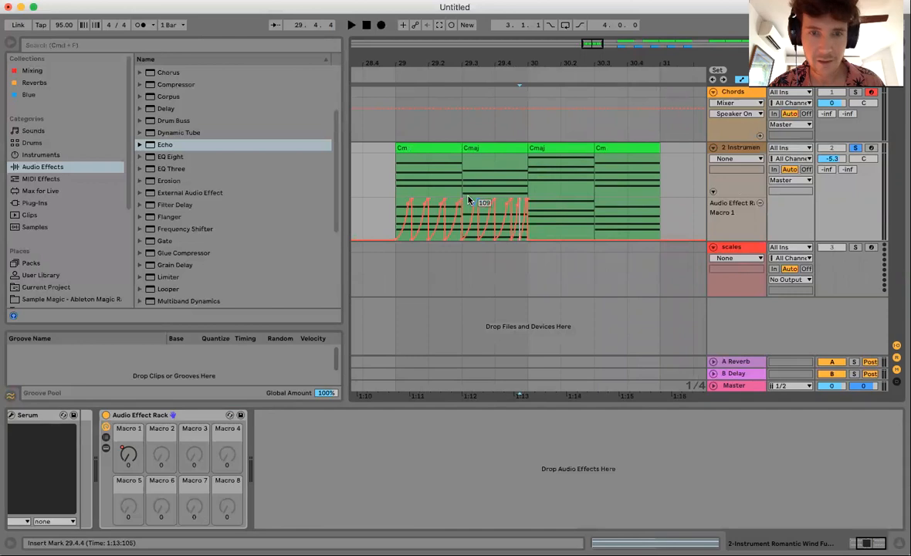
key("a")
key("a")
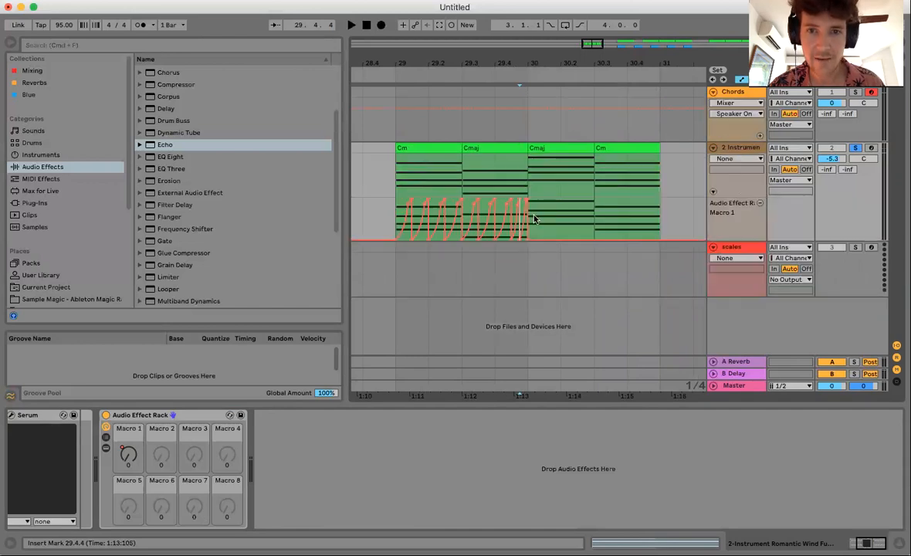
left_click_drag(530, 221, 463, 232)
key("super+d")
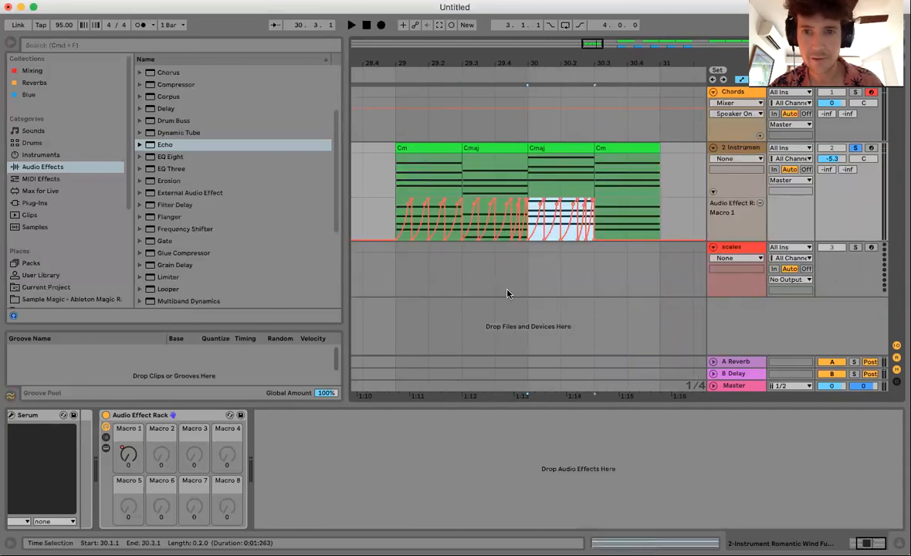
key("super+d")
- Play the chord progression from bar 29 to hear the Macro 1 automation, and stop playback
left_click(395, 183)
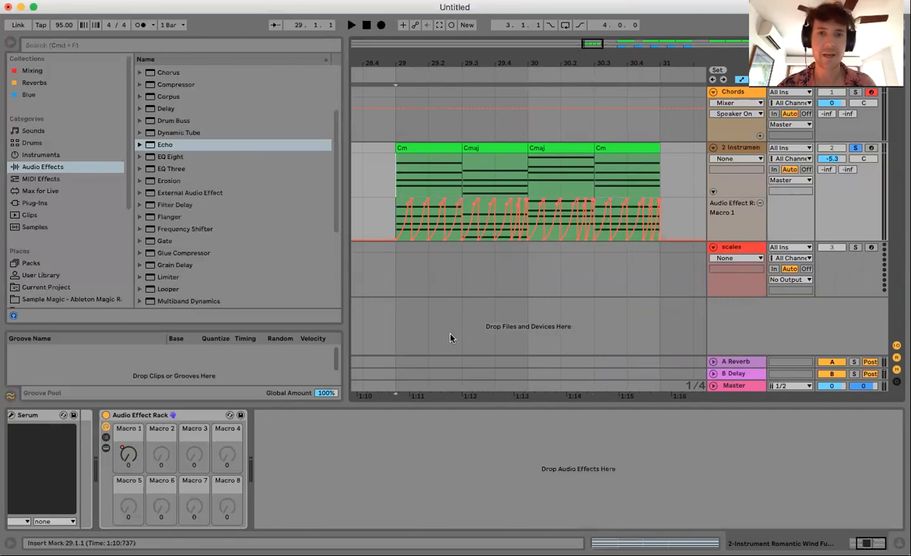
key("space")
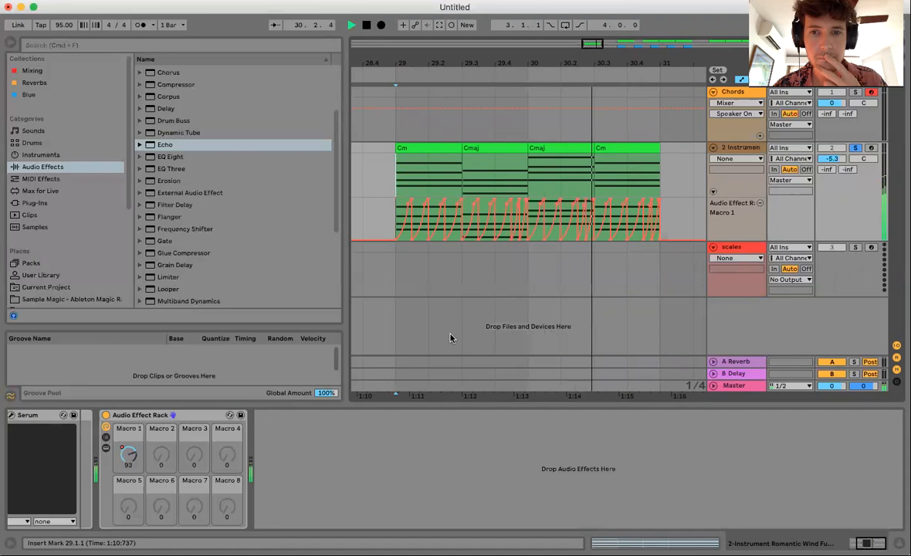
key("space")
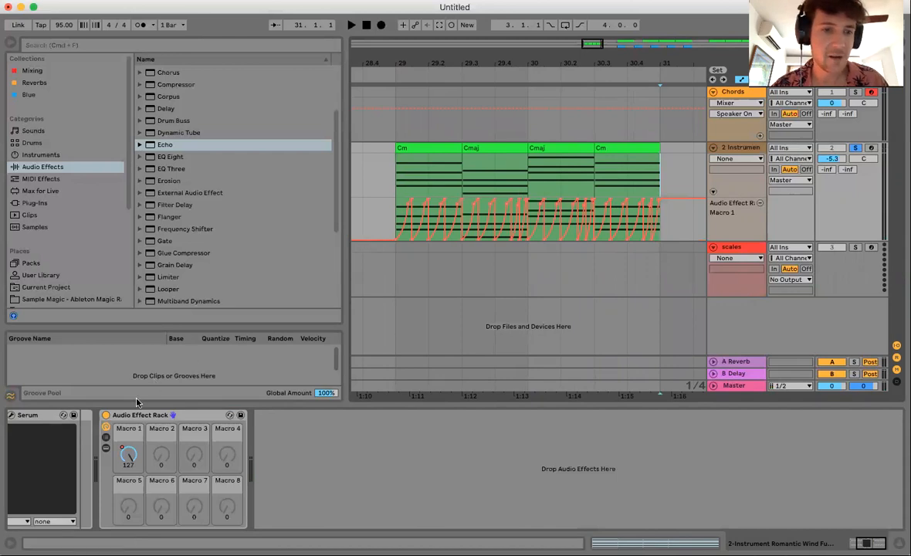
- Show the rack's devices and set the minimum of Macro 1's Auto Filter Frequency mapping to 450 Hz
left_click(106, 447)
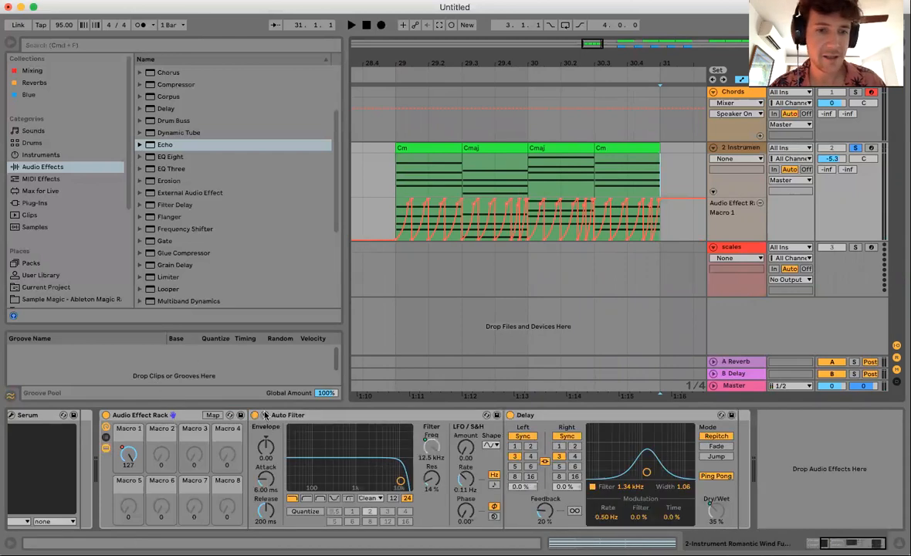
left_click(213, 416)
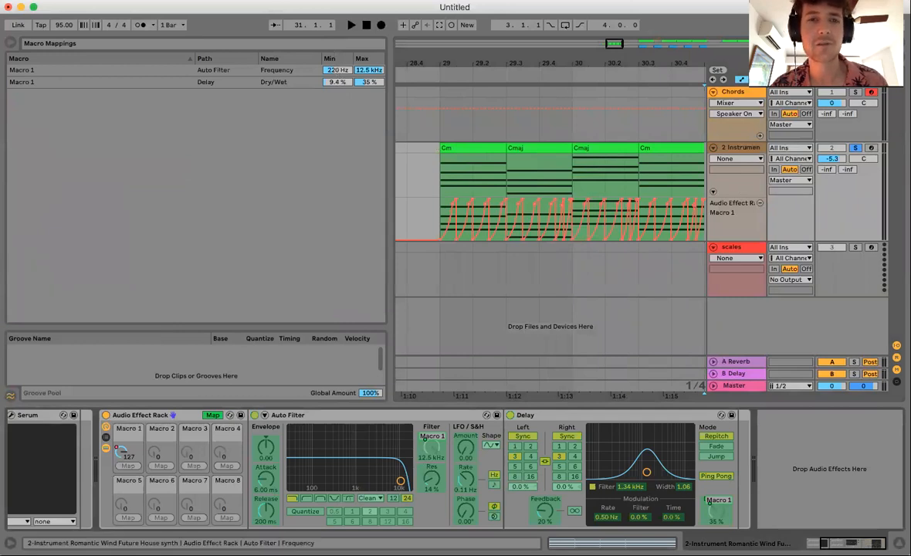
left_click(313, 69)
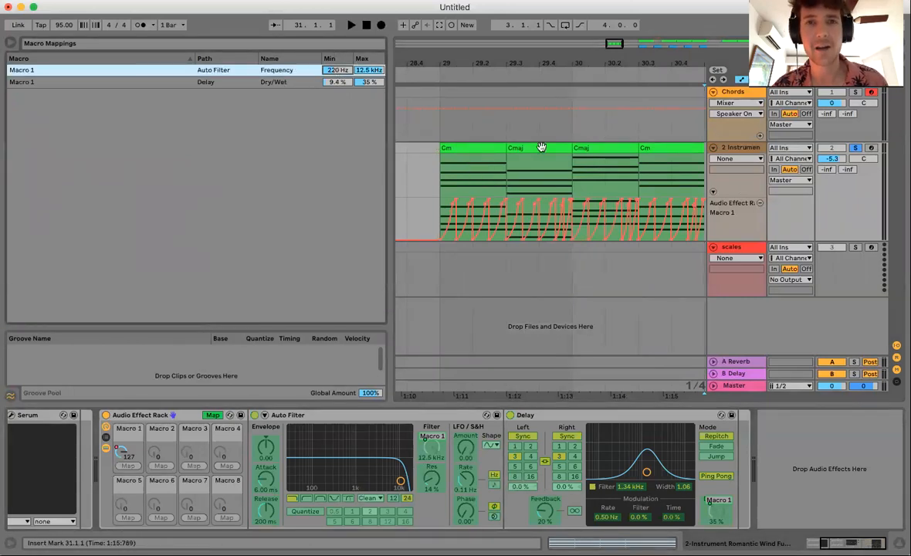
type("1")
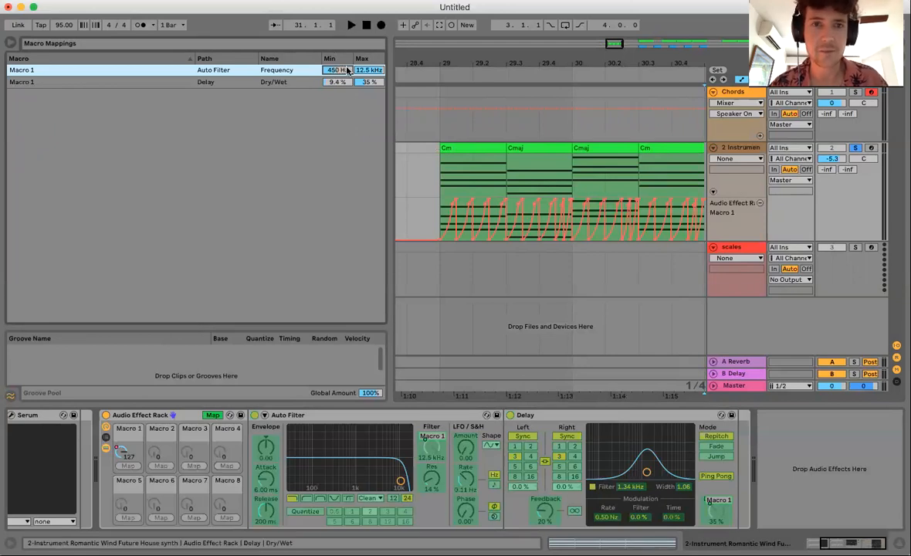
left_click(212, 414)
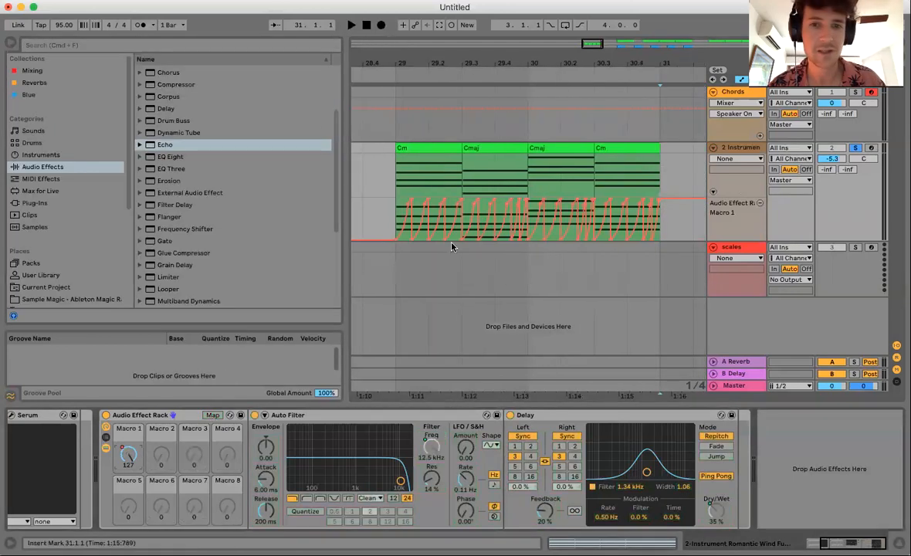
- Play the progression from bar 29 again to hear the adjusted filter range, and stop playback
left_click(390, 257)
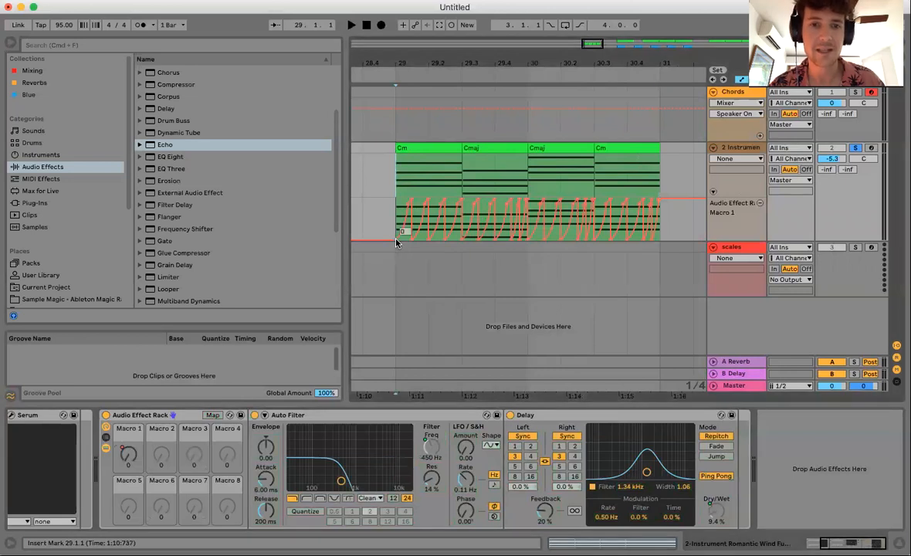
key("space")
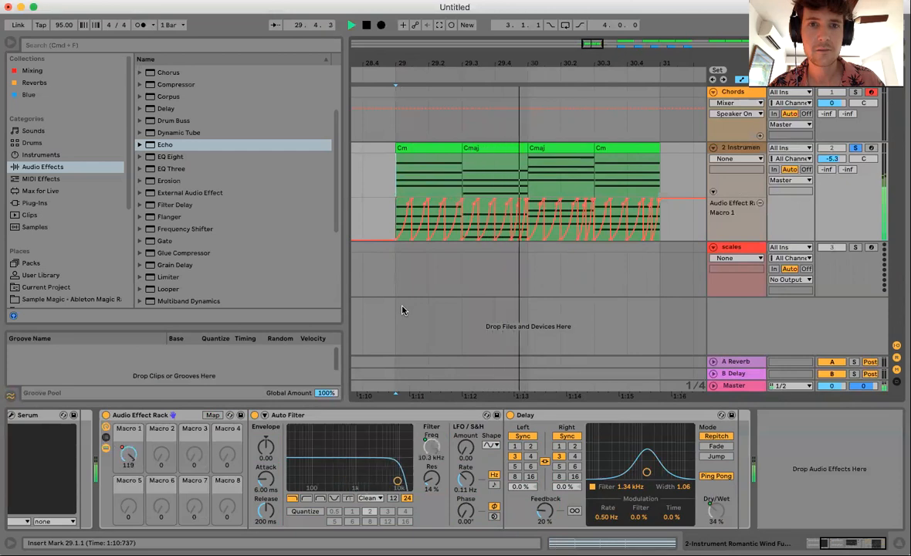
key("space")
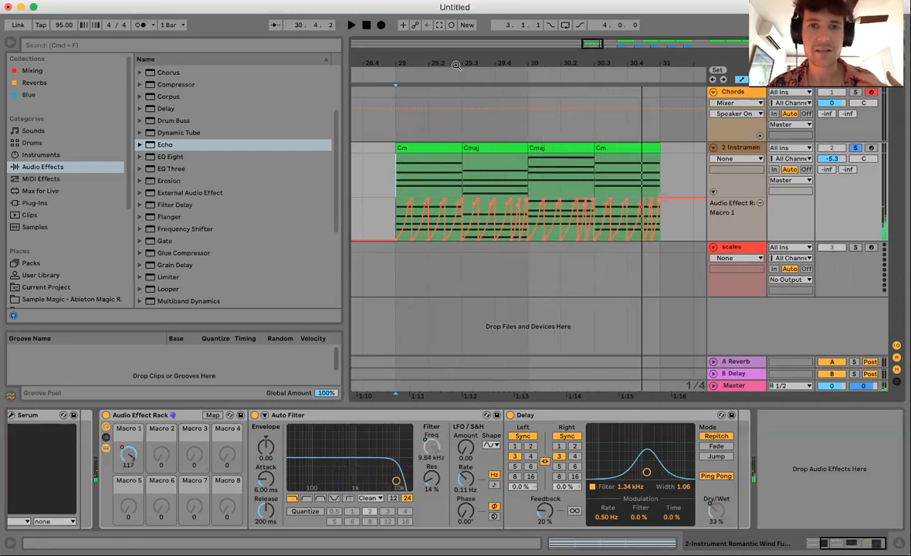
- Select the chord clips from bar 29 to 31, remove the Macro 1 automation lane from view and hide the rack's devices
left_click_drag(455, 64, 455, 34)
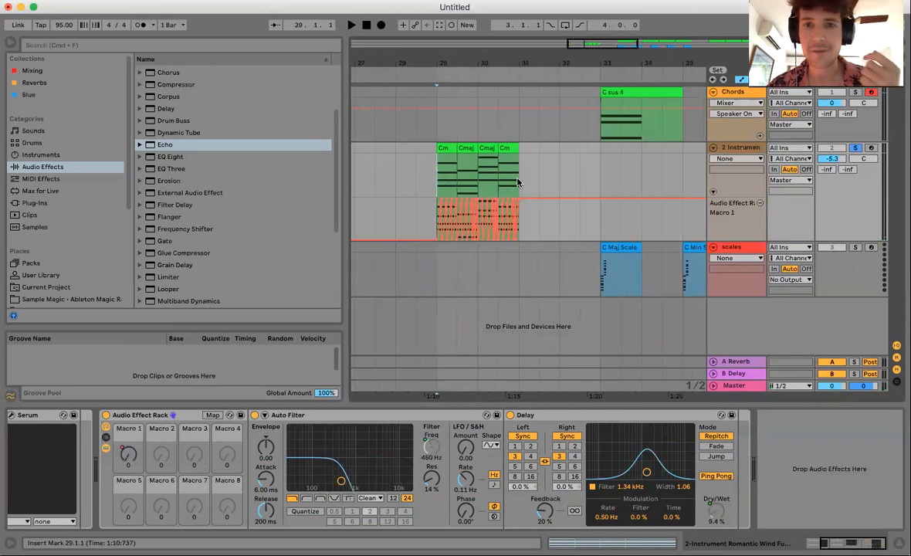
left_click_drag(433, 182, 521, 182)
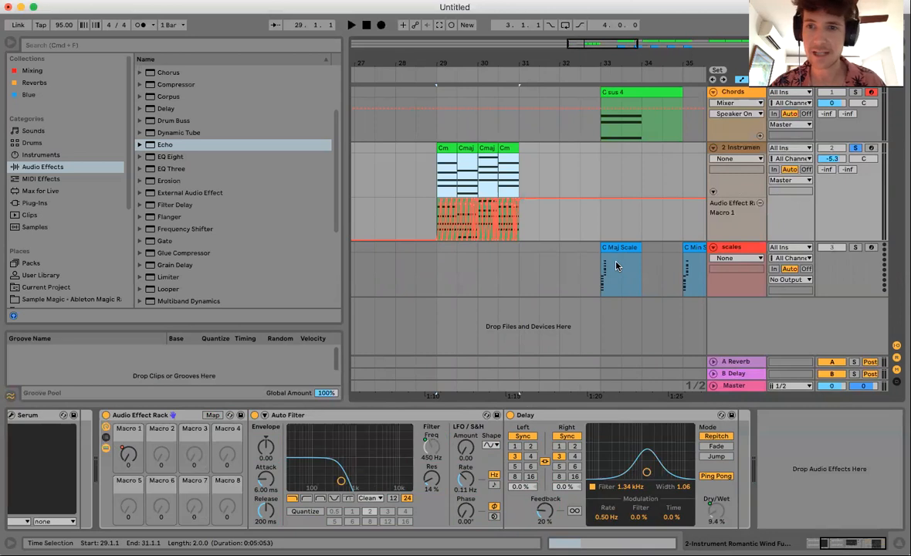
left_click(760, 204)
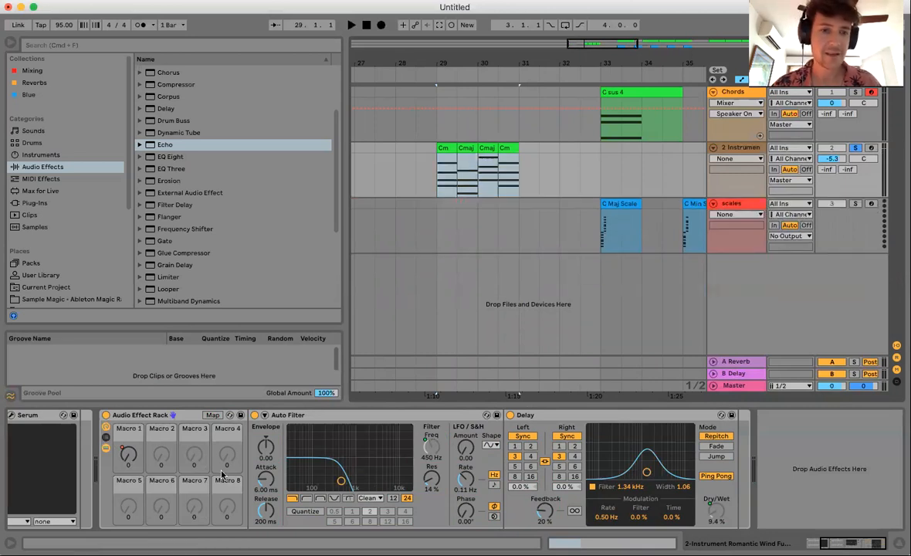
left_click(106, 448)
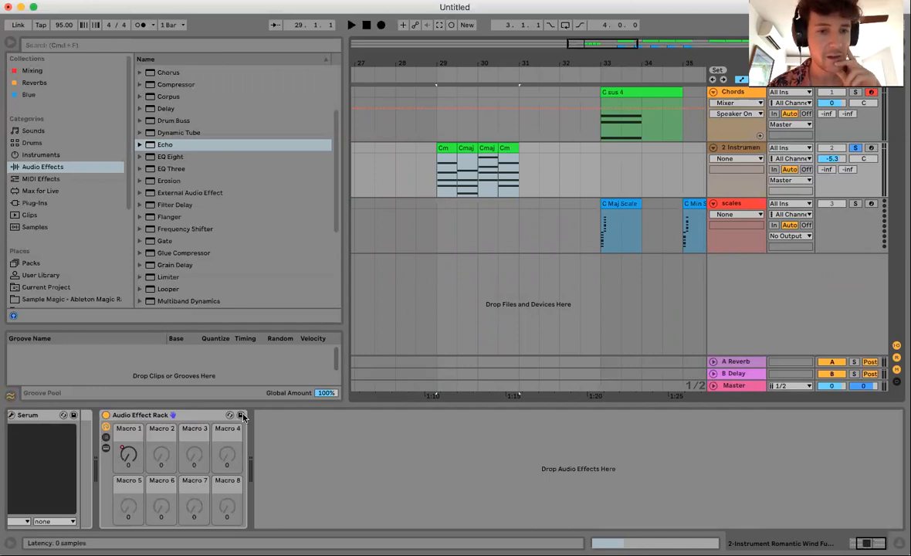
- Rename the Audio Effect Rack as Delayed Filter and save it as a preset in the User Library
left_click(190, 417)
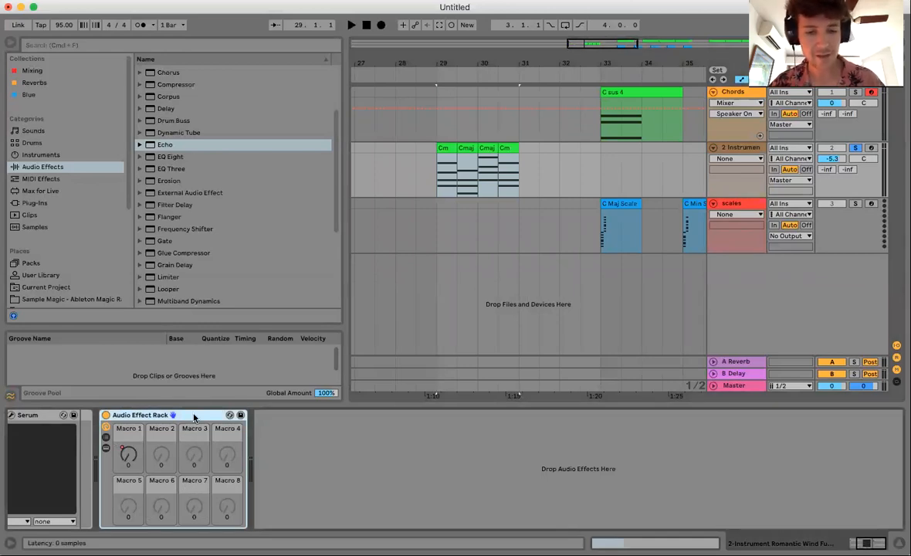
key("super+r")
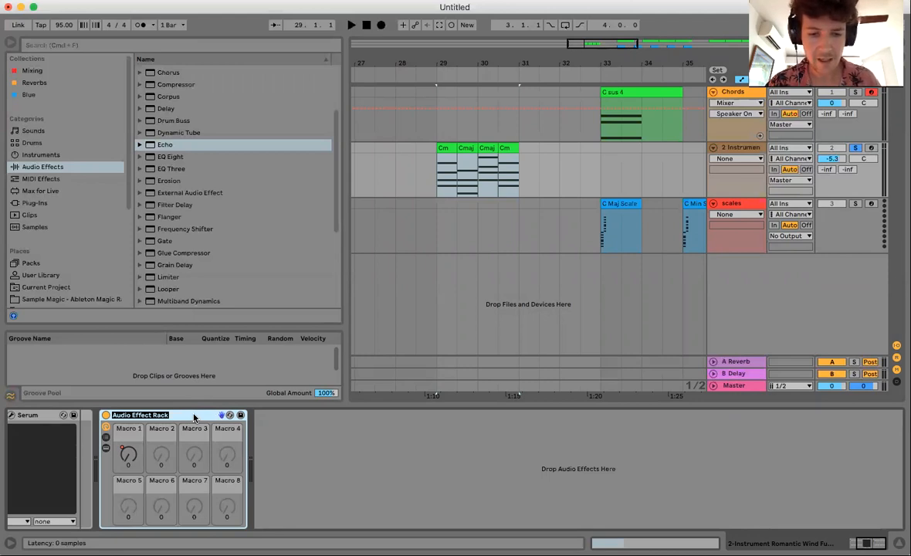
type("DEL")
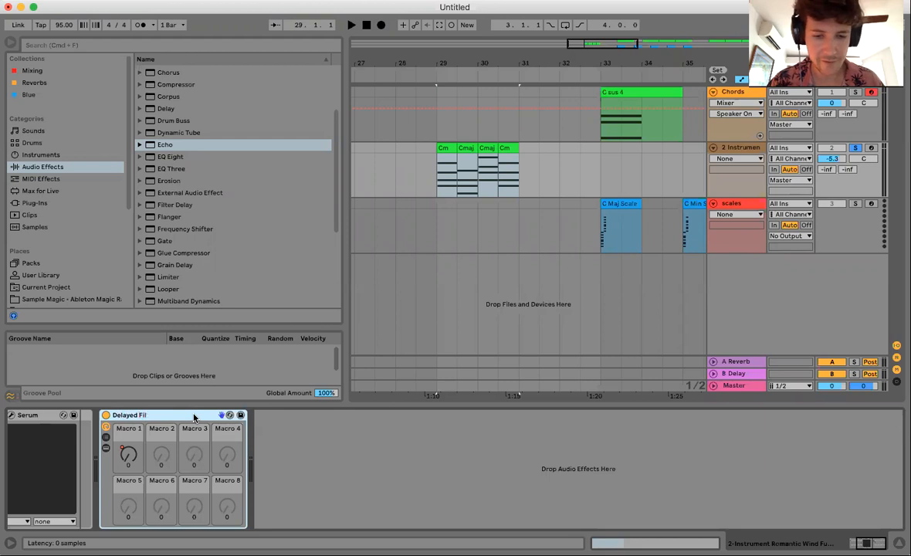
left_click(240, 415)
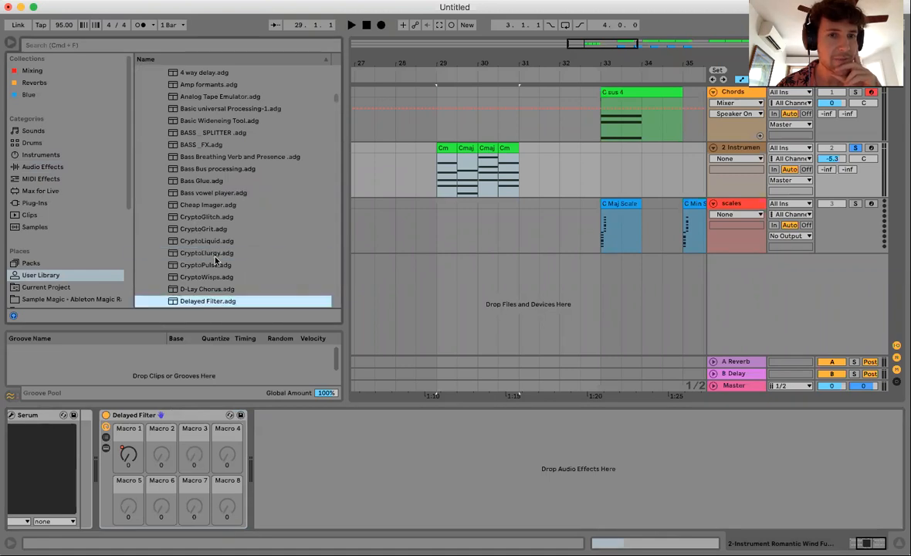
key("Return")
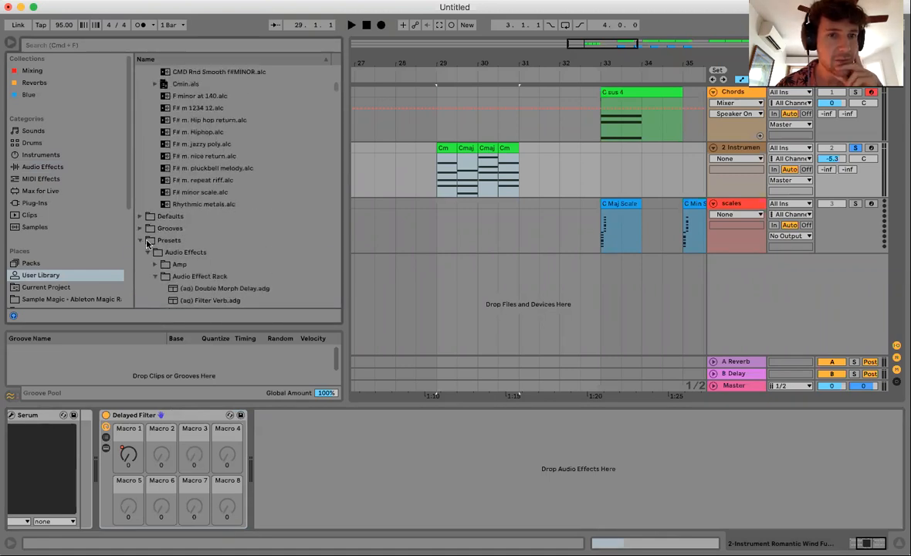
- Find the Nice erosion preset in the User Library's Audio Effect Rack folder and add it after the Delayed Filter rack
left_click(150, 242)
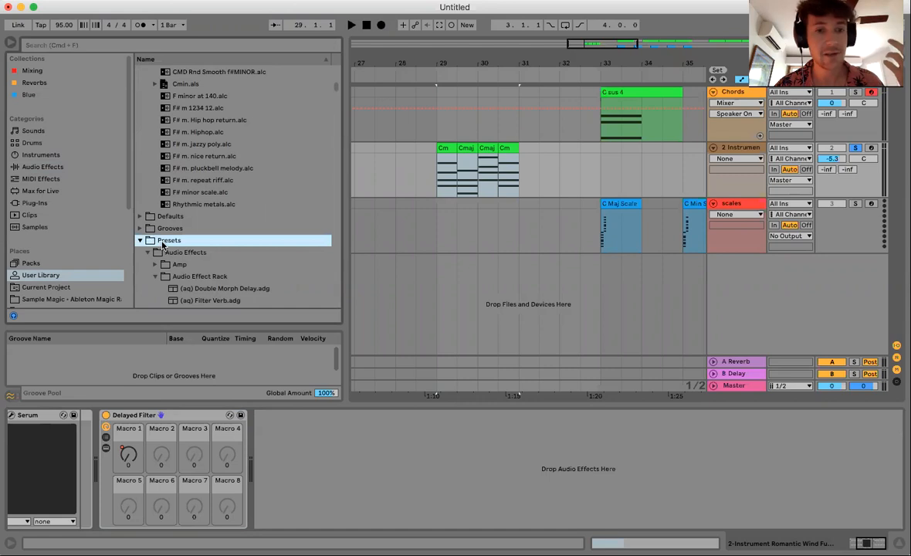
scroll(154, 185, "down", 3)
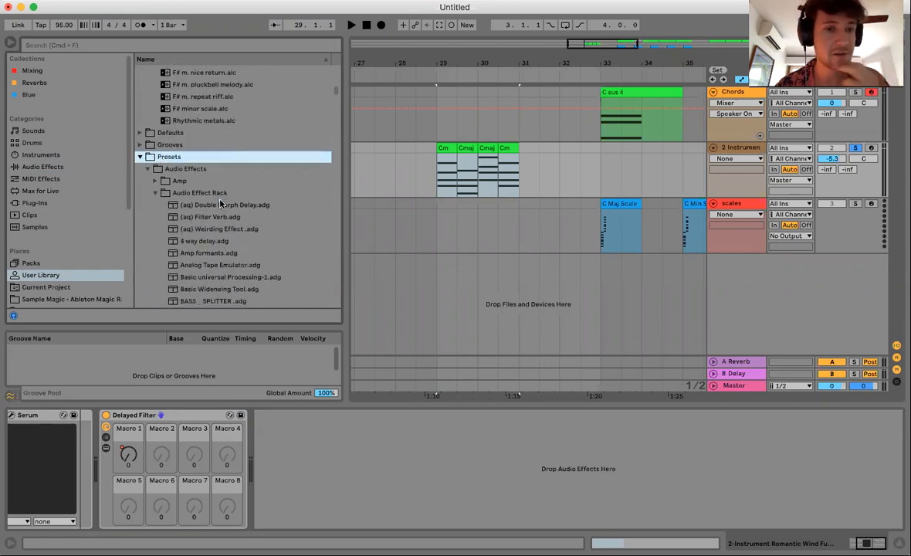
left_click(160, 171)
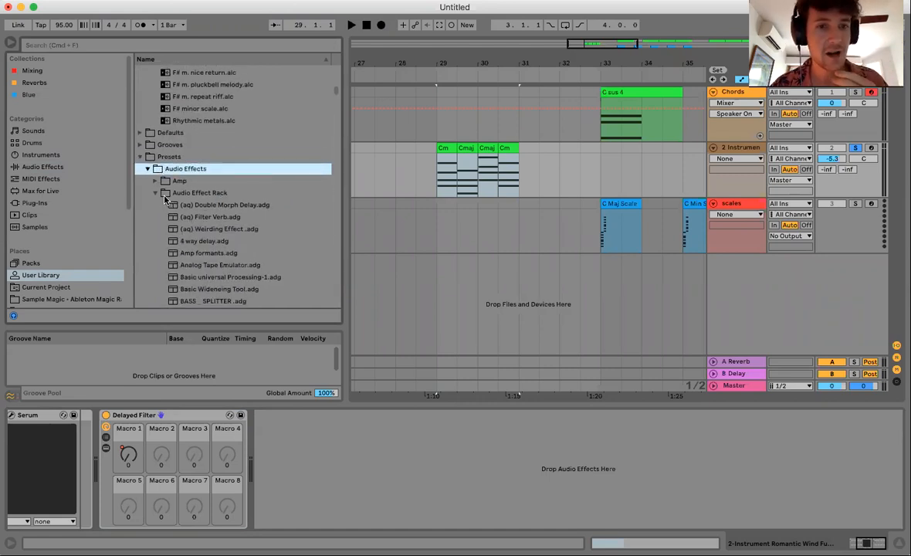
left_click(165, 196)
left_click(155, 158)
left_click(157, 170)
left_click(163, 193)
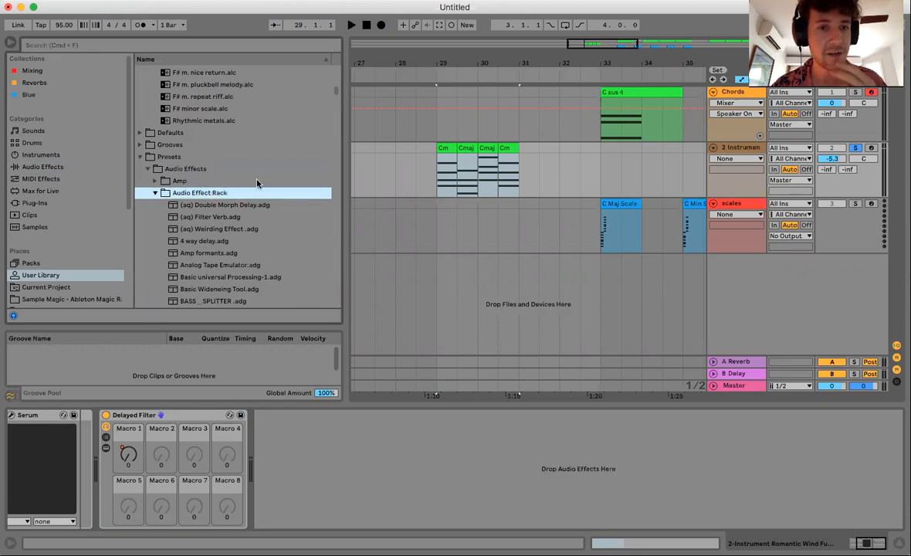
scroll(257, 183, "down", 15)
scroll(251, 120, "down", 8)
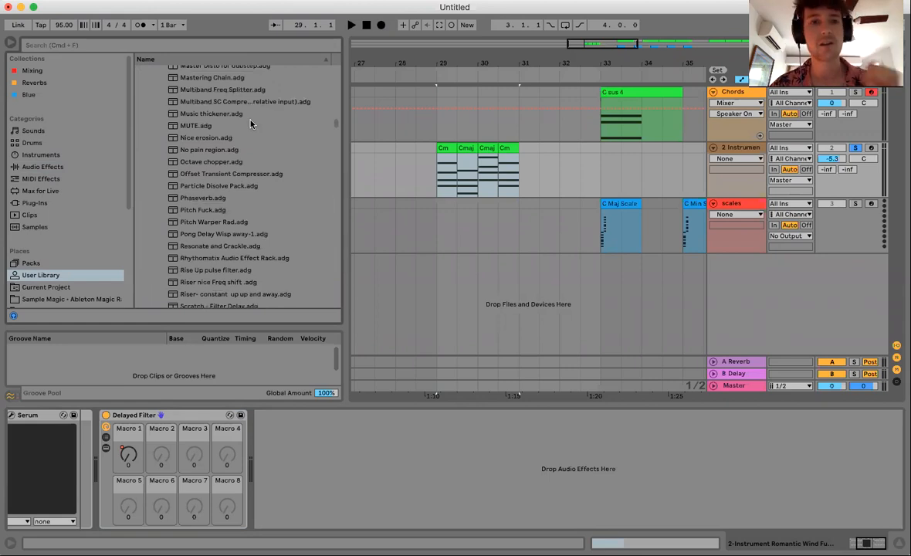
left_click(177, 138)
left_click_drag(177, 139, 325, 427)
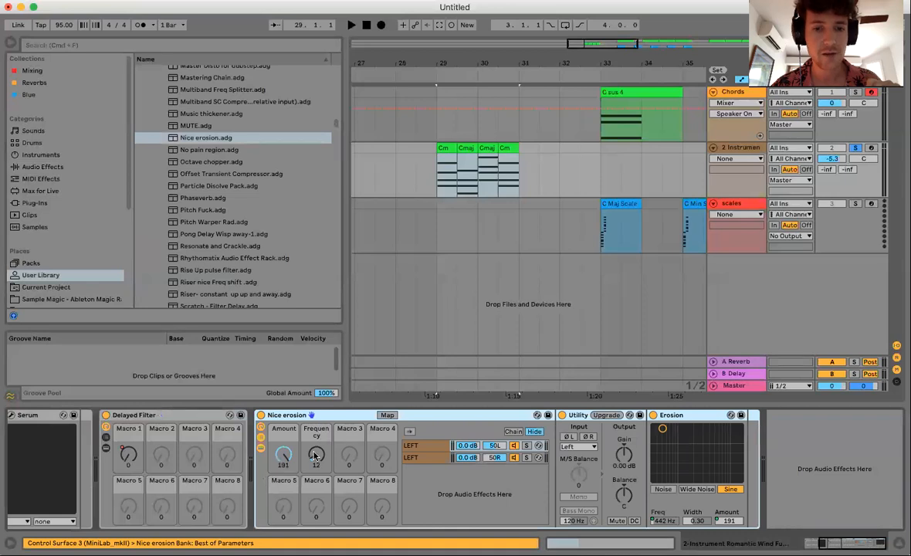
- Automate Nice erosion's Amount on the instrument track as a ramp from 0 at bar 29 to 200 at bar 31, and play it
left_click(446, 183)
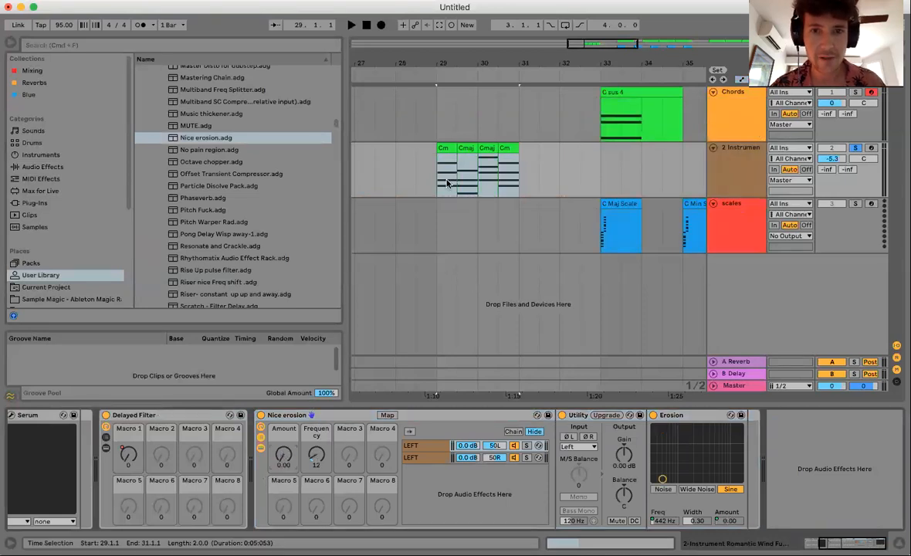
key("a")
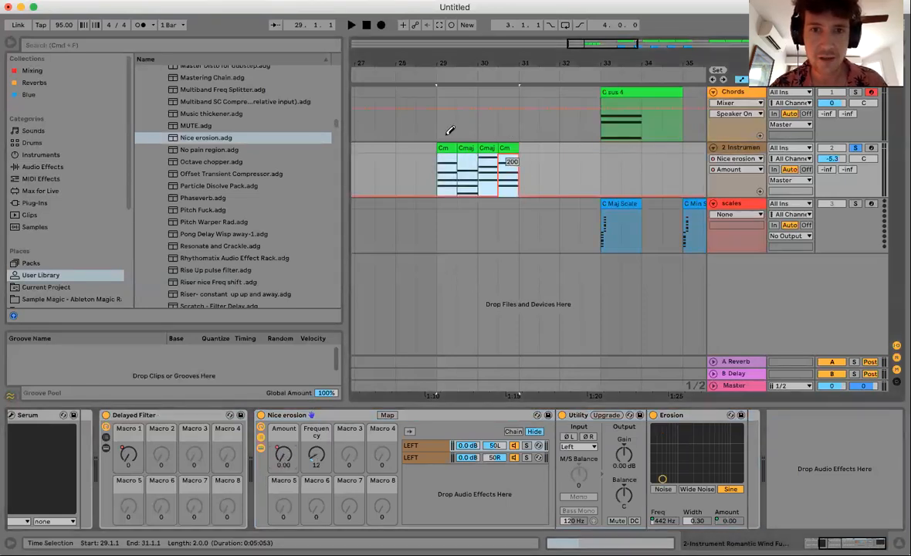
left_click_drag(450, 129, 445, 148)
key("b")
left_click(438, 155)
left_click(425, 162)
left_click(473, 218)
key("space")
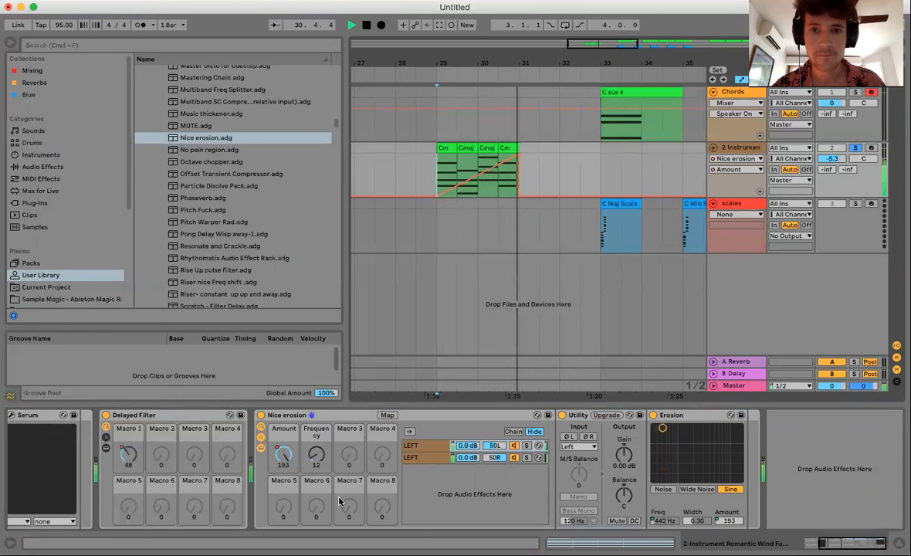
key("space")
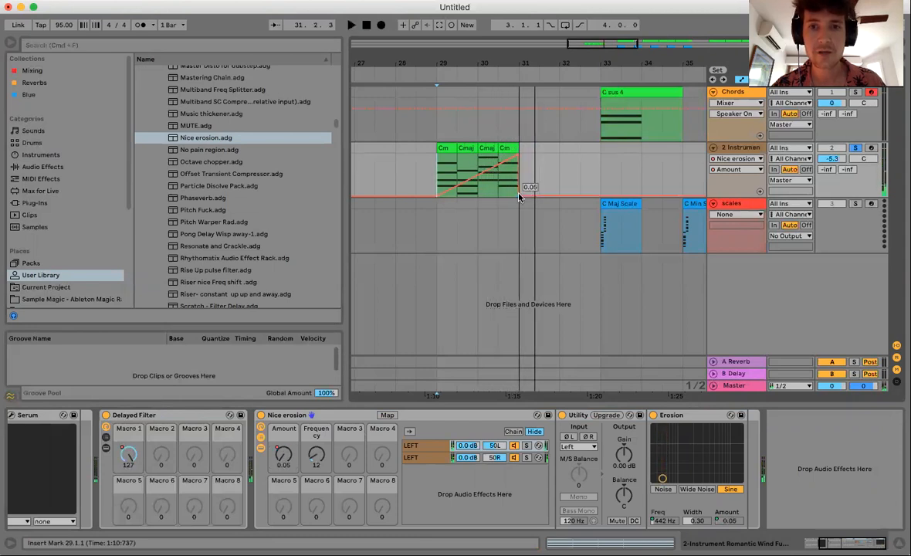
- Hold the Nice erosion Amount automation at 200 after bar 31, and unsolo the instrument track
left_click_drag(517, 197, 517, 148)
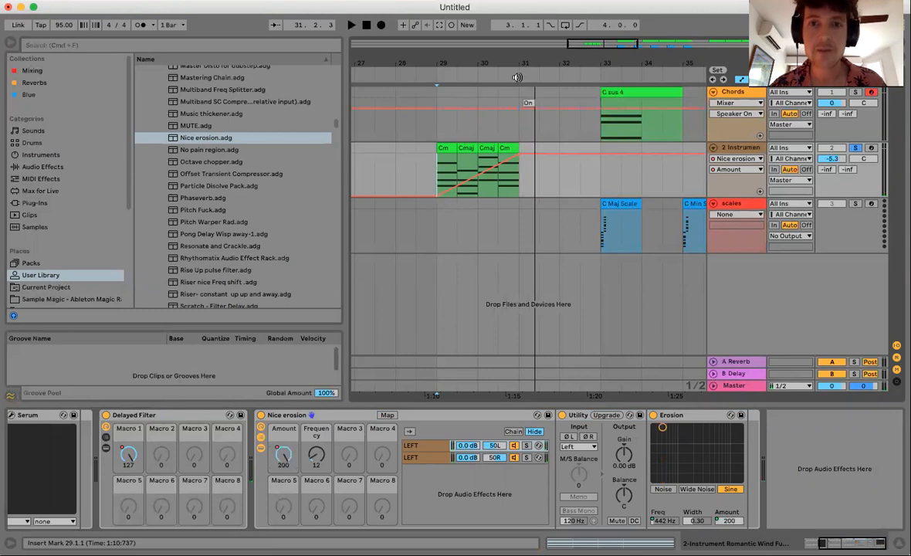
left_click_drag(516, 63, 516, 39)
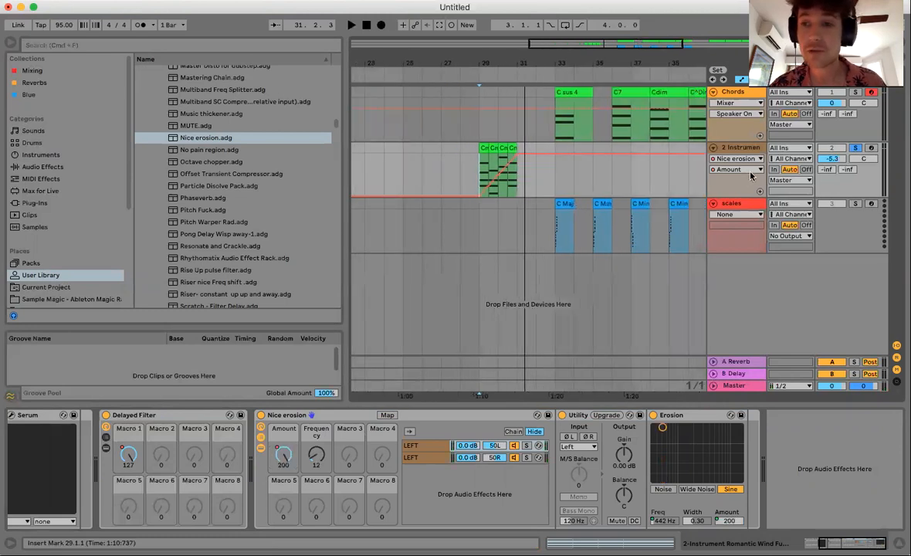
left_click(856, 149)
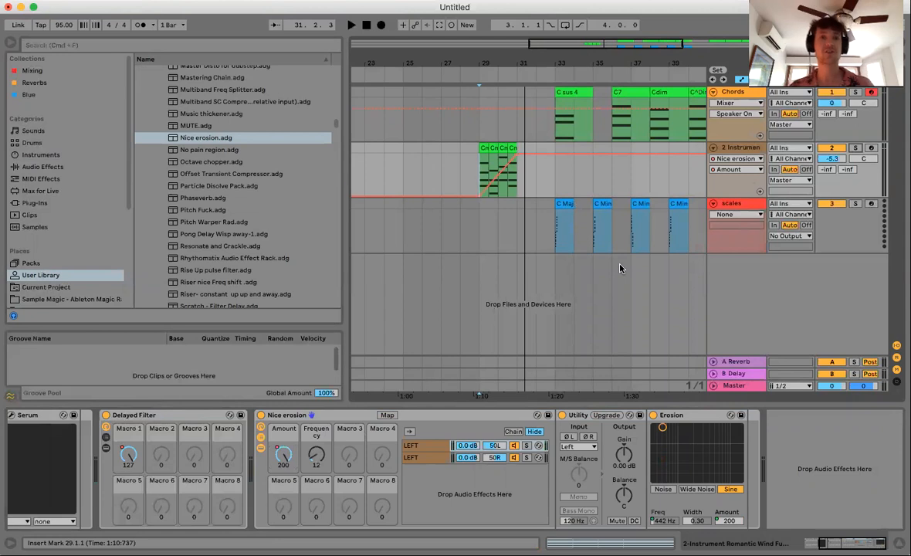